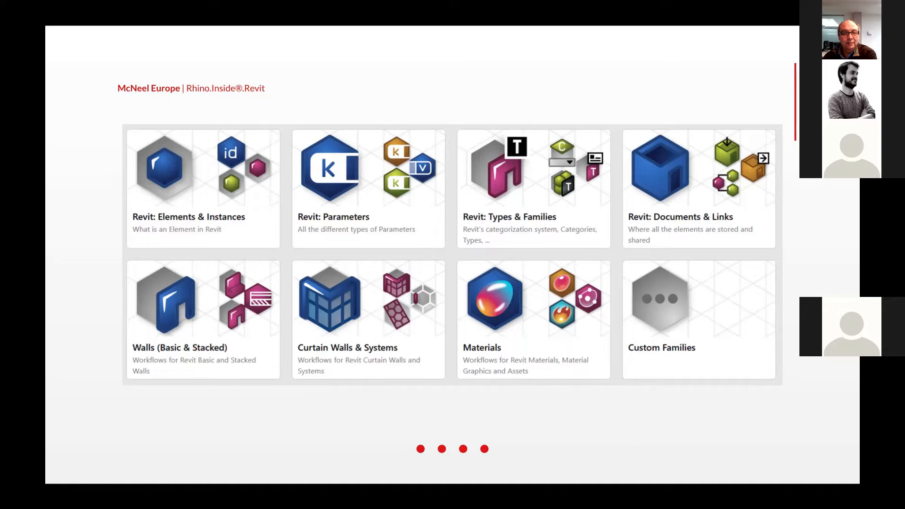
{"action": "key", "text": "Right"}
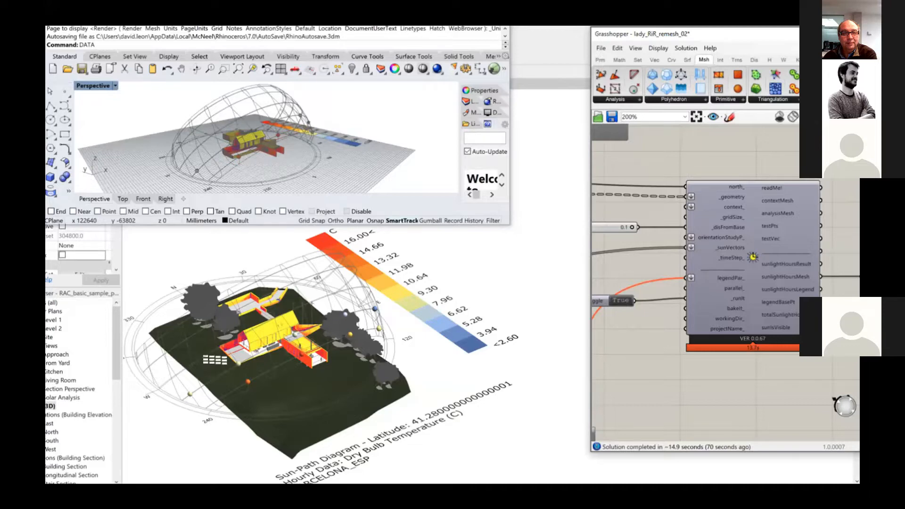
{"action": "key", "text": "alt+Tab"}
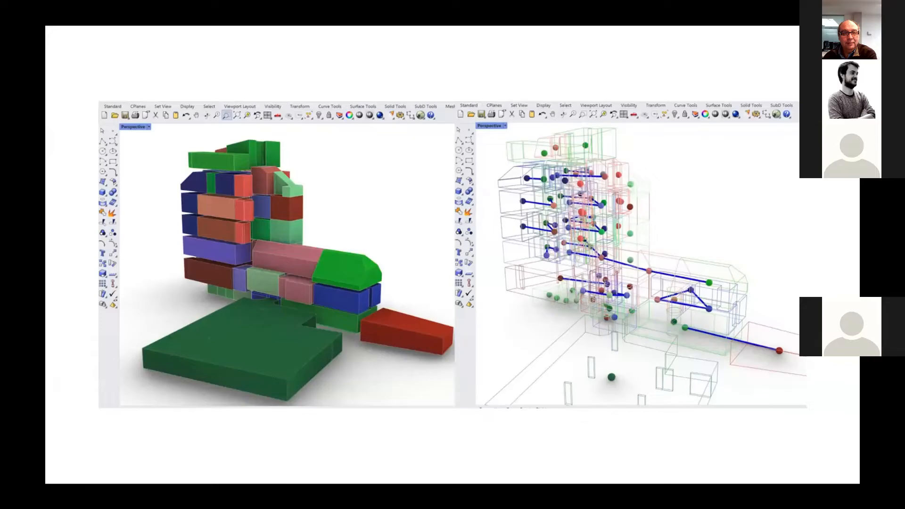
{"action": "key", "text": "Right"}
{"action": "left_click_drag", "start_coordinate": [628, 405], "coordinate": [161, 124]}
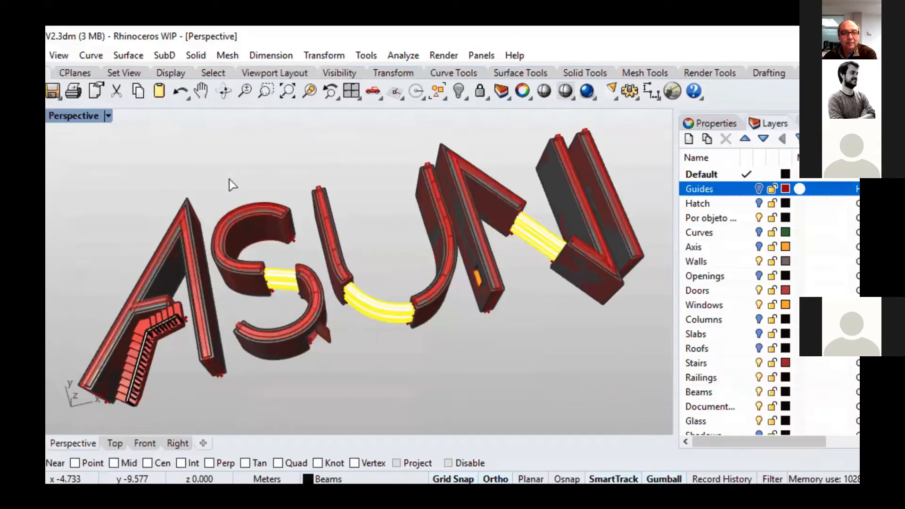
{"action": "key", "text": "alt+Tab"}
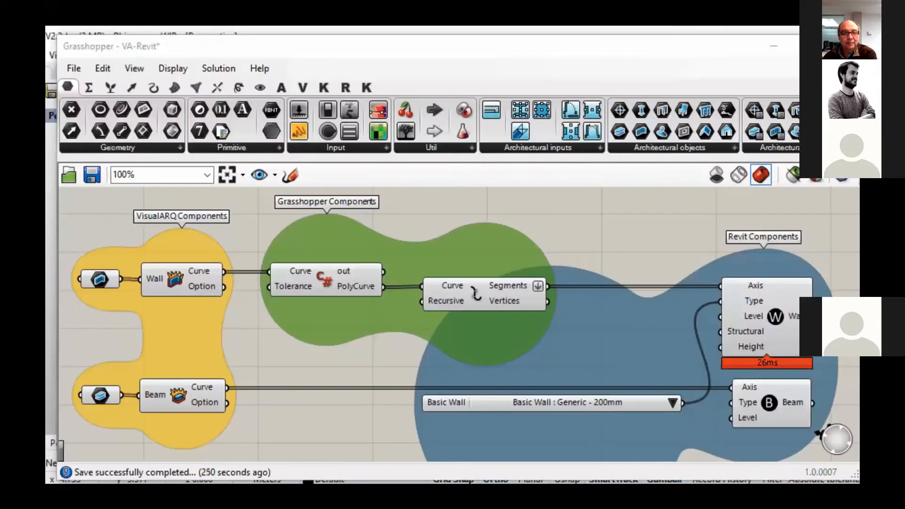
{"action": "left_click", "coordinate": [671, 402]}
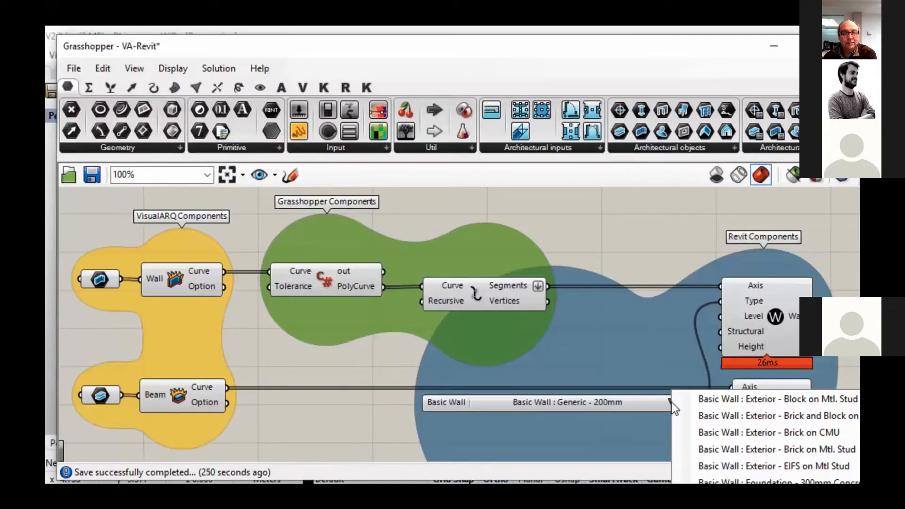
{"action": "left_click", "coordinate": [730, 402]}
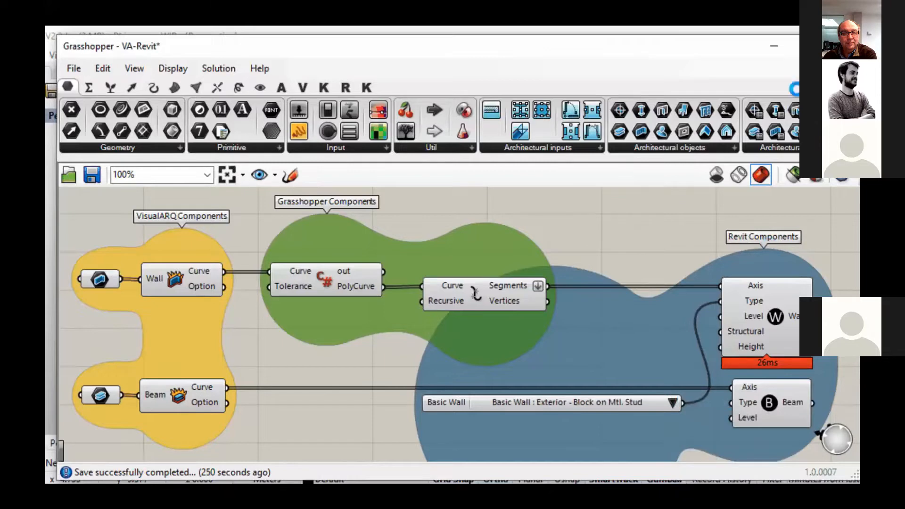
{"action": "left_click", "coordinate": [375, 326]}
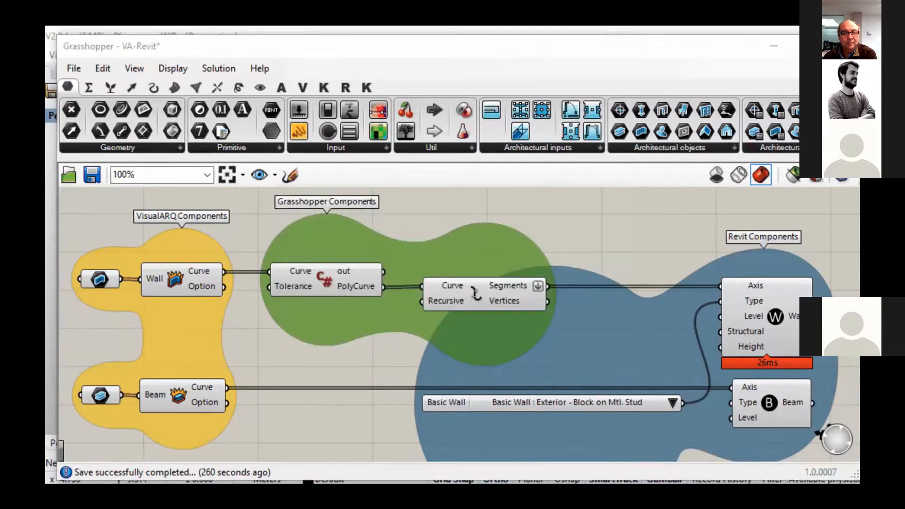
{"action": "key", "text": "alt+Tab"}
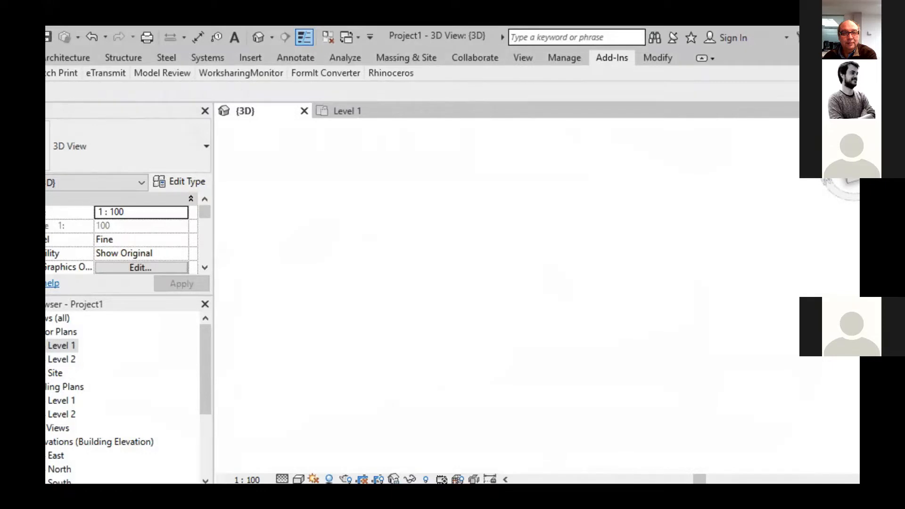
{"action": "key", "text": "alt+Tab"}
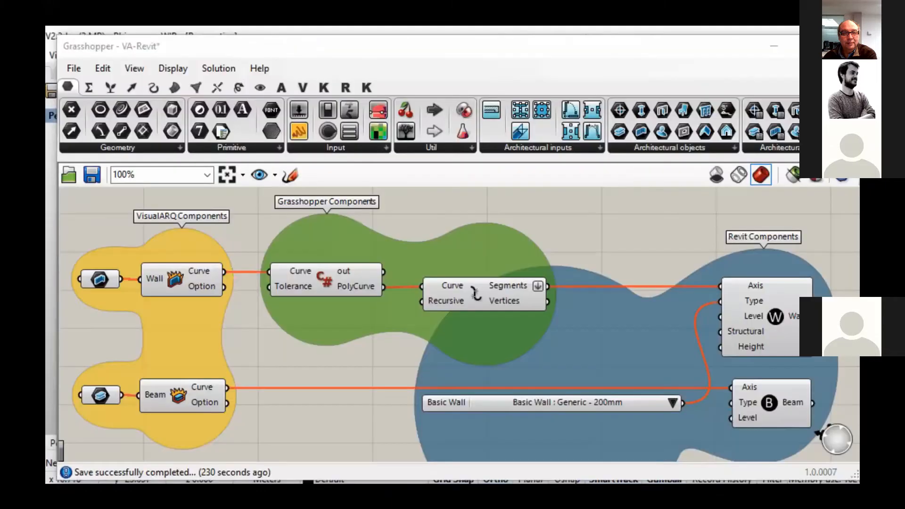
{"action": "right_click", "coordinate": [101, 280]}
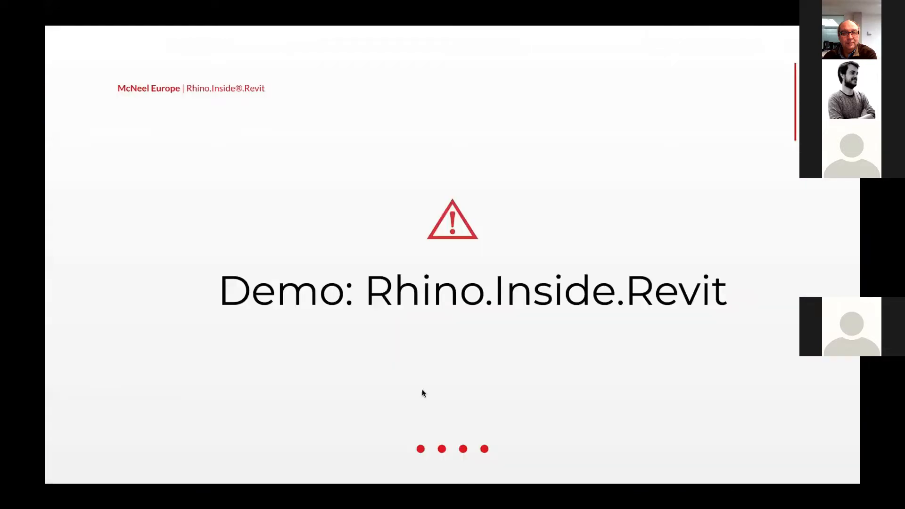
Leave the slideshow and switch to the Microsoft Remote Desktop session running Revit, enlarging its window to fill the screen.
{"action": "key", "text": "Escape"}
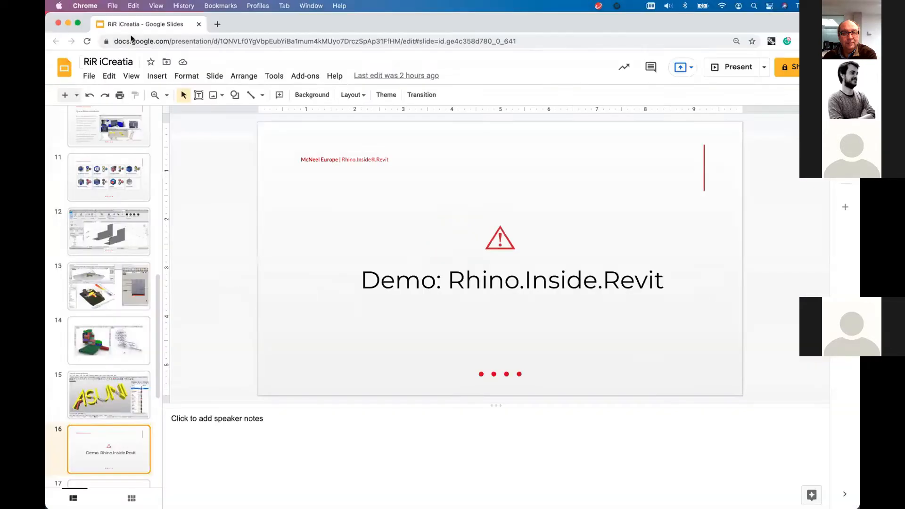
{"action": "key", "text": "ctrl+Right"}
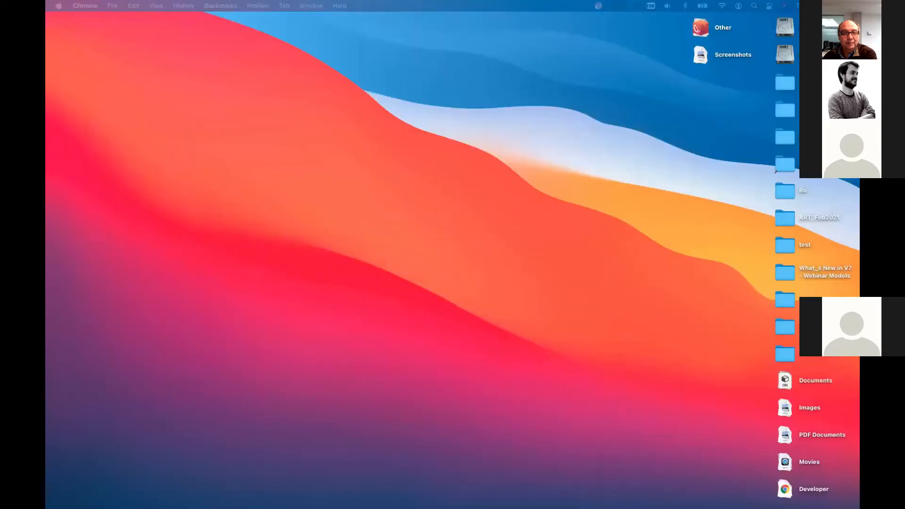
{"action": "left_click_drag", "start_coordinate": [859, 267], "coordinate": [496, 47]}
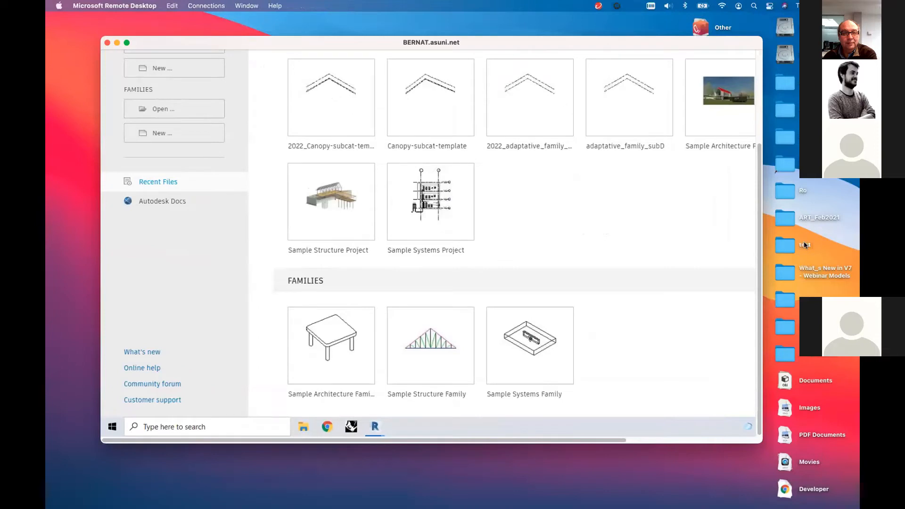
{"action": "double_click", "coordinate": [157, 42]}
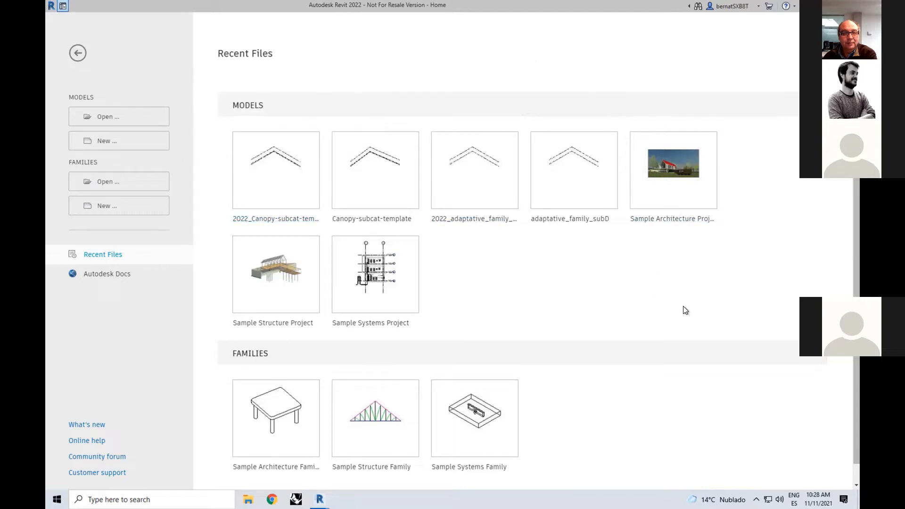
Open the Sample Architecture Project and start Rhino.Inside in it, dismissing the Rhino start window.
{"action": "left_click", "coordinate": [684, 171]}
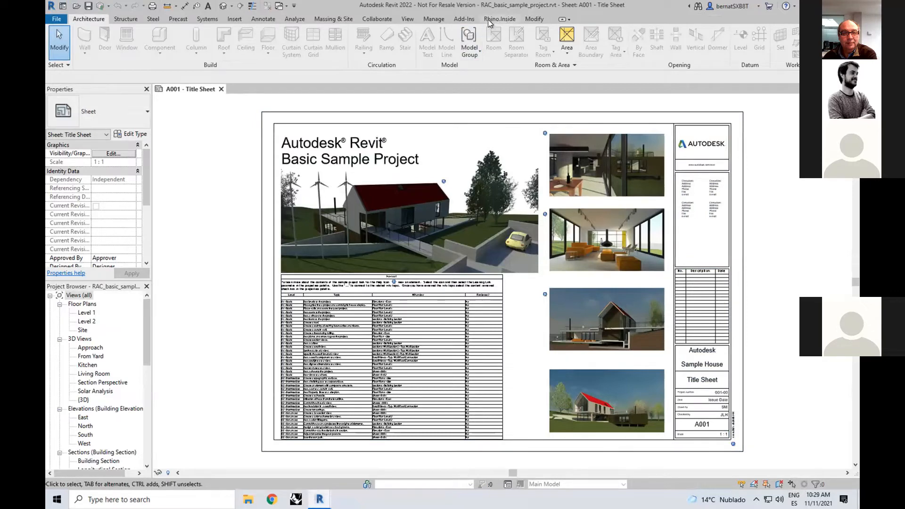
{"action": "left_click", "coordinate": [468, 19]}
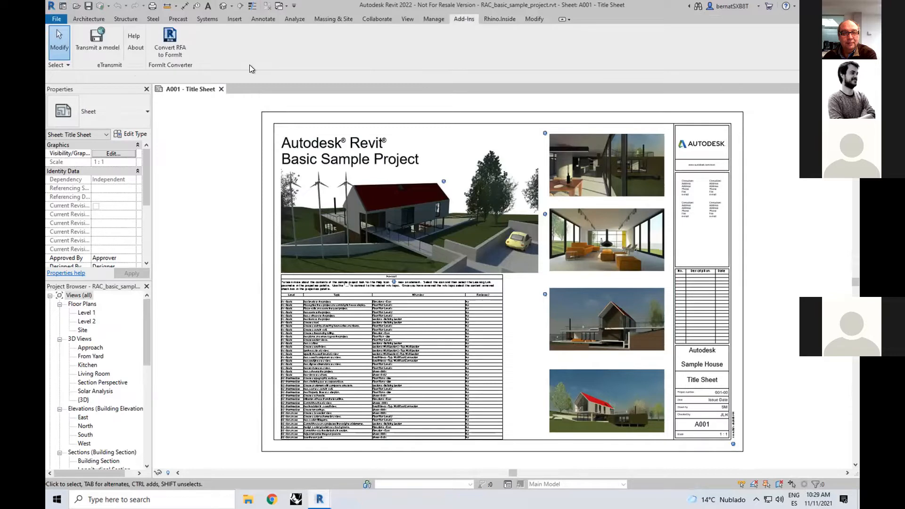
{"action": "left_click", "coordinate": [499, 21]}
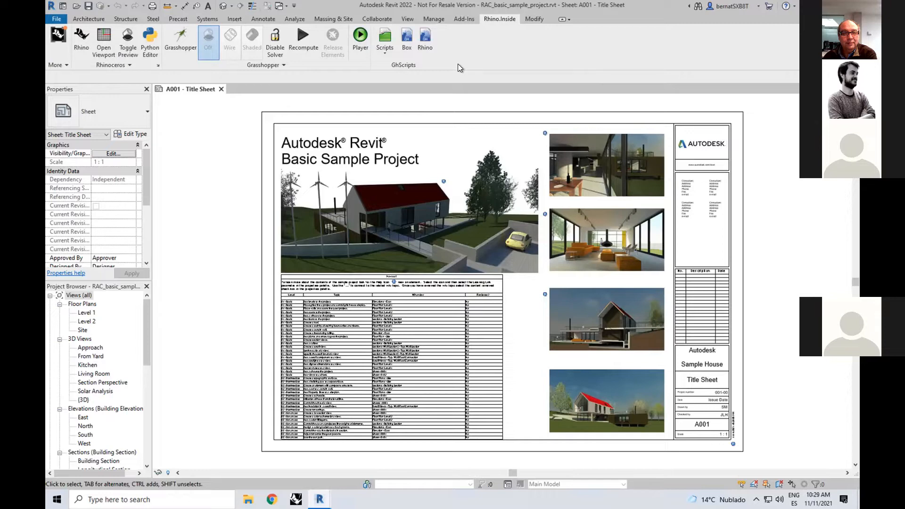
{"action": "left_click", "coordinate": [60, 45]}
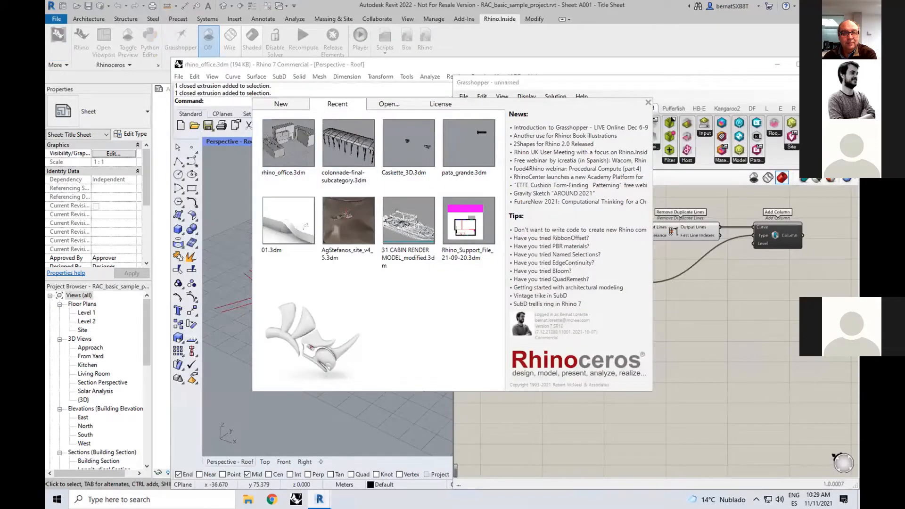
{"action": "left_click", "coordinate": [648, 102]}
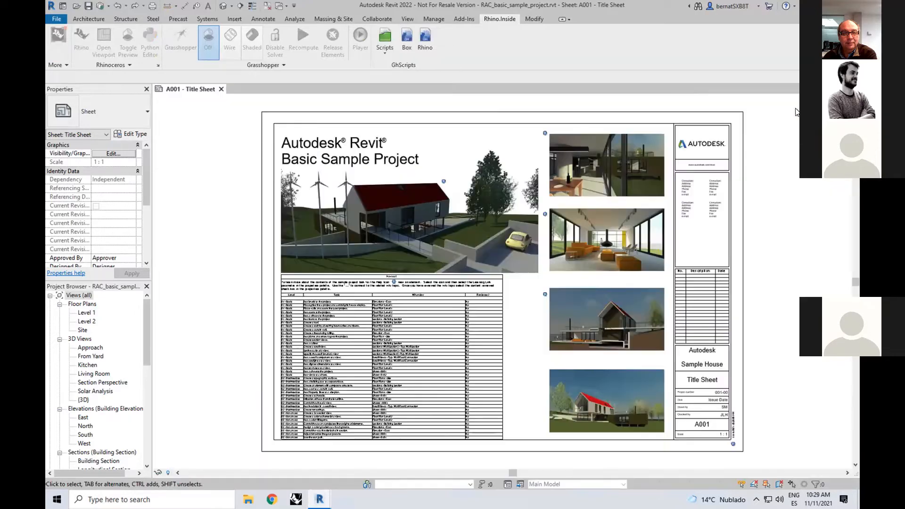
Bring up the Rhino window and close the unnamed Grasshopper document without saving its changes.
{"action": "mouse_move", "coordinate": [296, 499]}
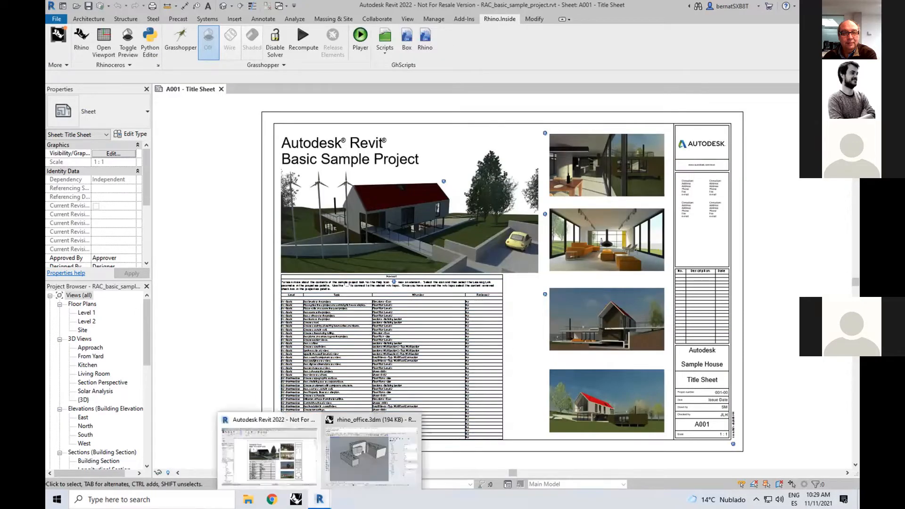
{"action": "left_click", "coordinate": [359, 466]}
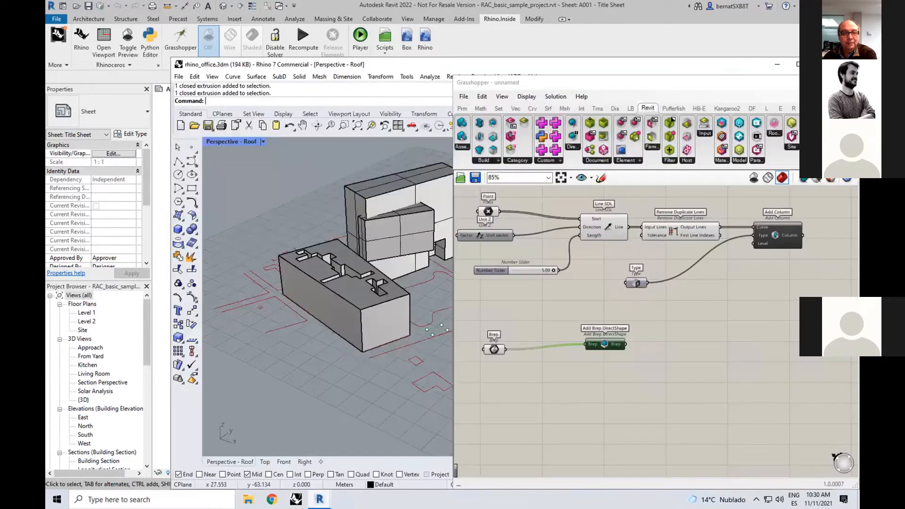
{"action": "left_click", "coordinate": [830, 96]}
{"action": "left_click", "coordinate": [820, 154]}
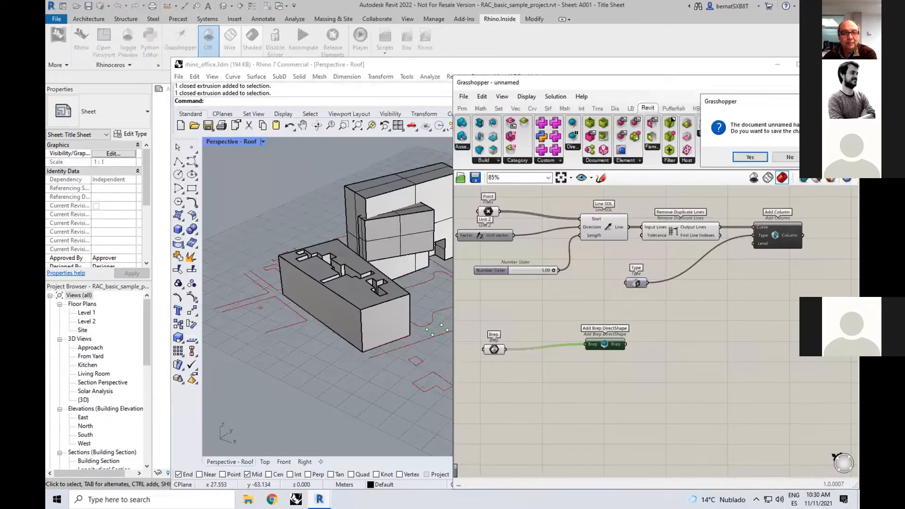
{"action": "left_click", "coordinate": [797, 157]}
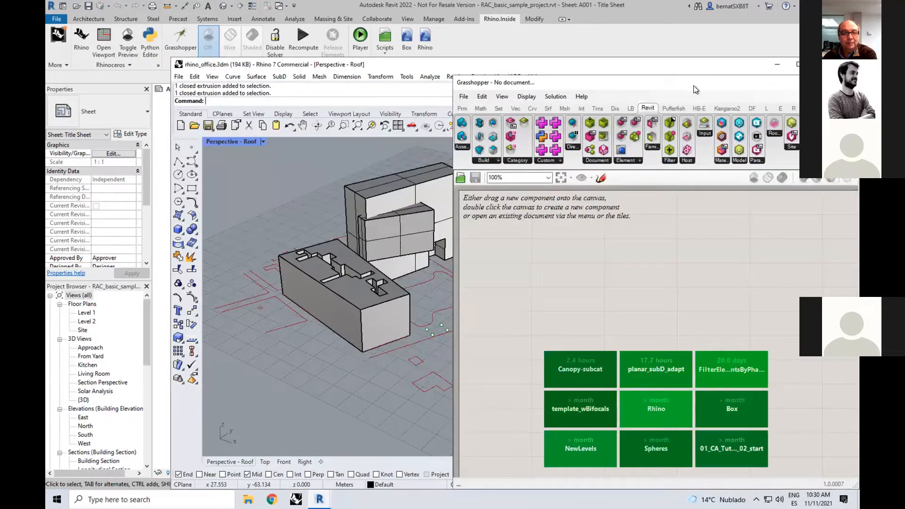
Reposition the Grasshopper window and close both the Rhino and Grasshopper windows to clear the title sheet.
{"action": "left_click_drag", "start_coordinate": [697, 82], "coordinate": [663, 100]}
{"action": "left_click", "coordinate": [820, 64]}
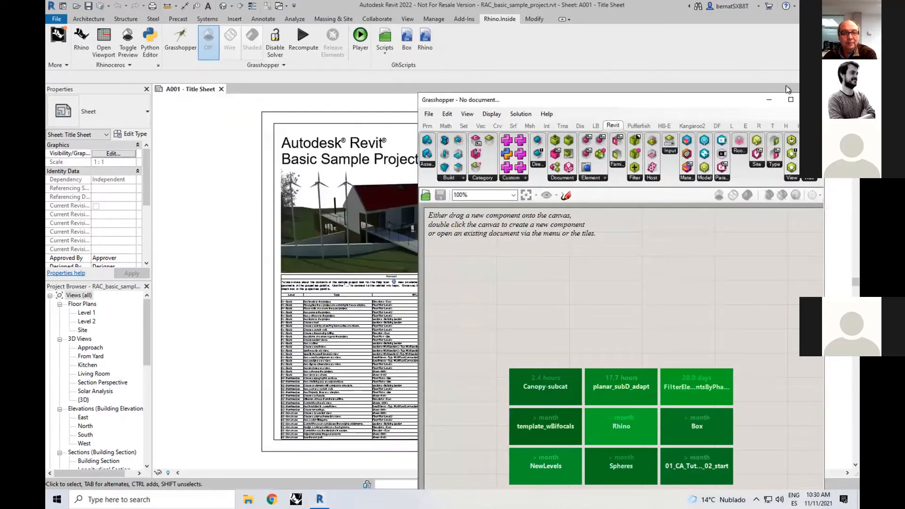
{"action": "left_click_drag", "start_coordinate": [735, 96], "coordinate": [730, 59]}
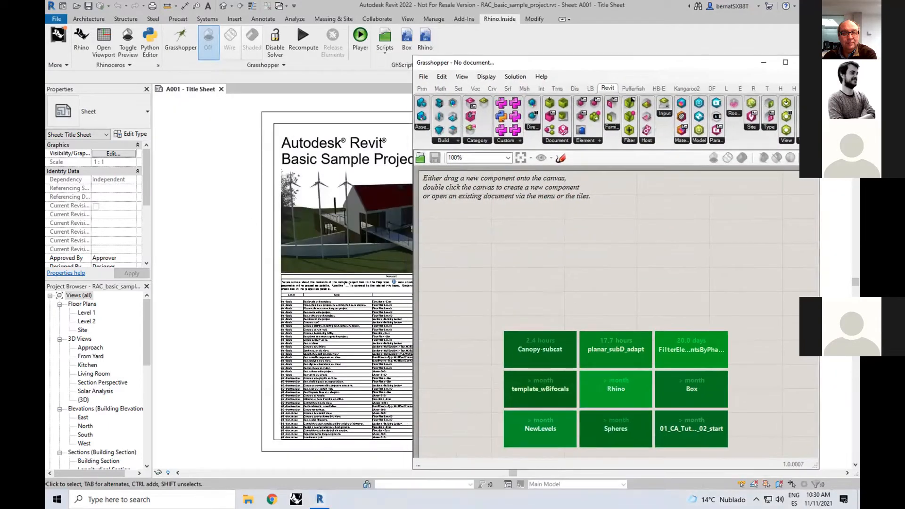
{"action": "left_click", "coordinate": [807, 62]}
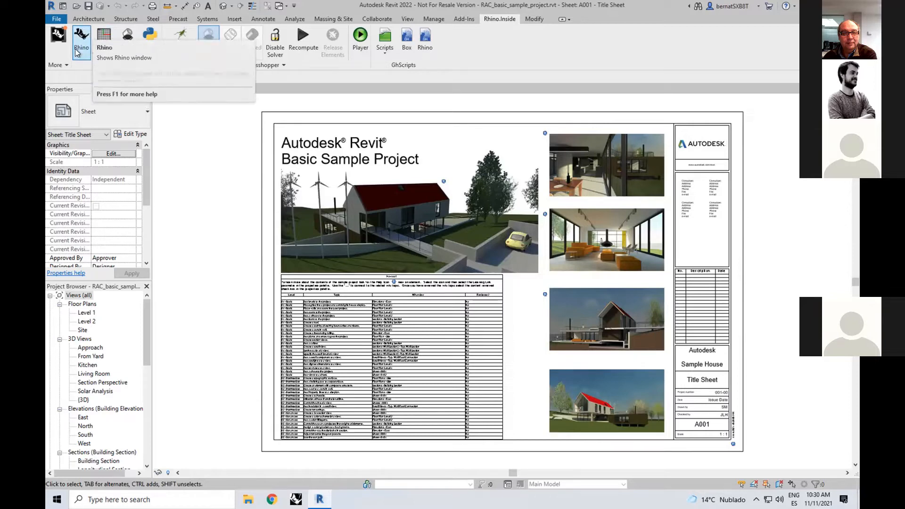
View the floating Rhino viewport, the additional Grasshopper options and the Grasshopper window, closing each again.
{"action": "left_click", "coordinate": [105, 40]}
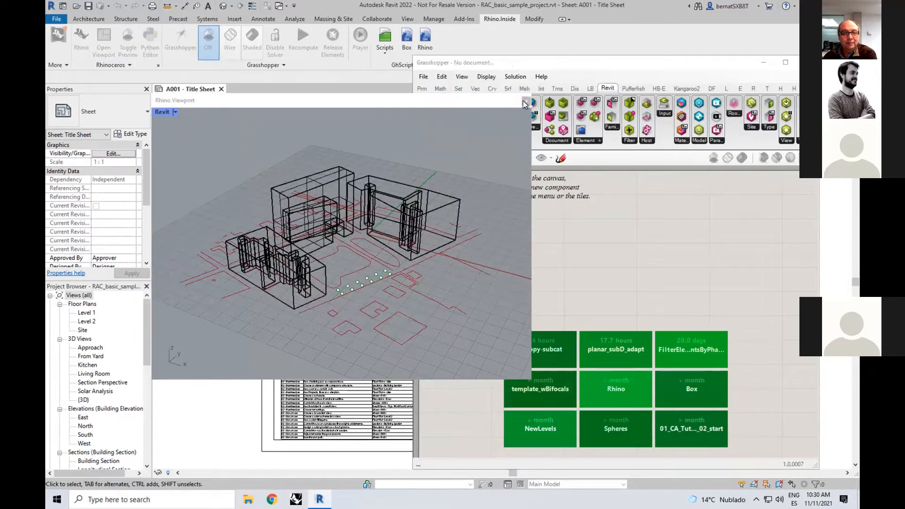
{"action": "left_click", "coordinate": [523, 102]}
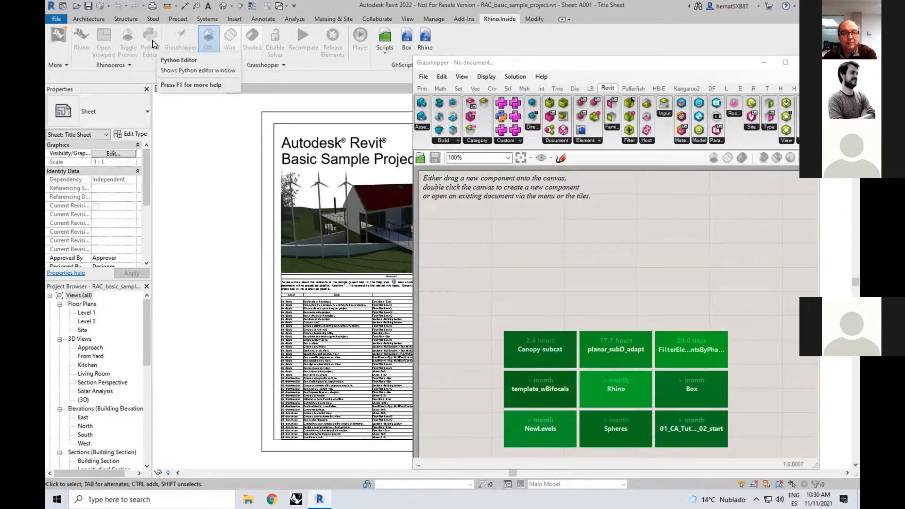
{"action": "left_click", "coordinate": [197, 151]}
{"action": "left_click", "coordinate": [179, 66]}
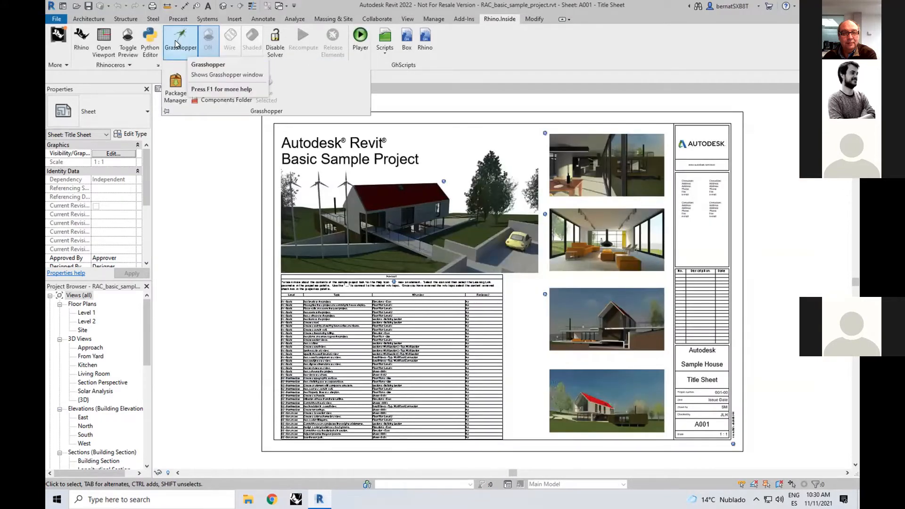
{"action": "left_click", "coordinate": [175, 42]}
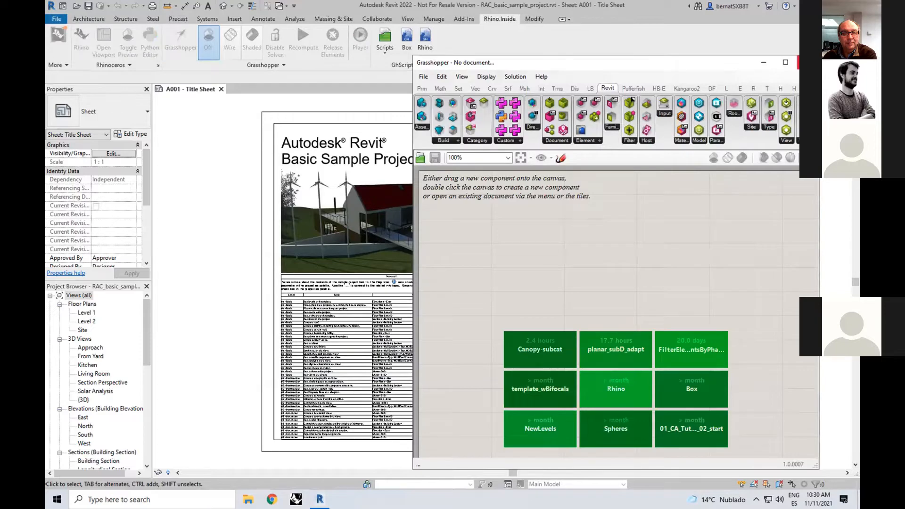
{"action": "left_click", "coordinate": [807, 62]}
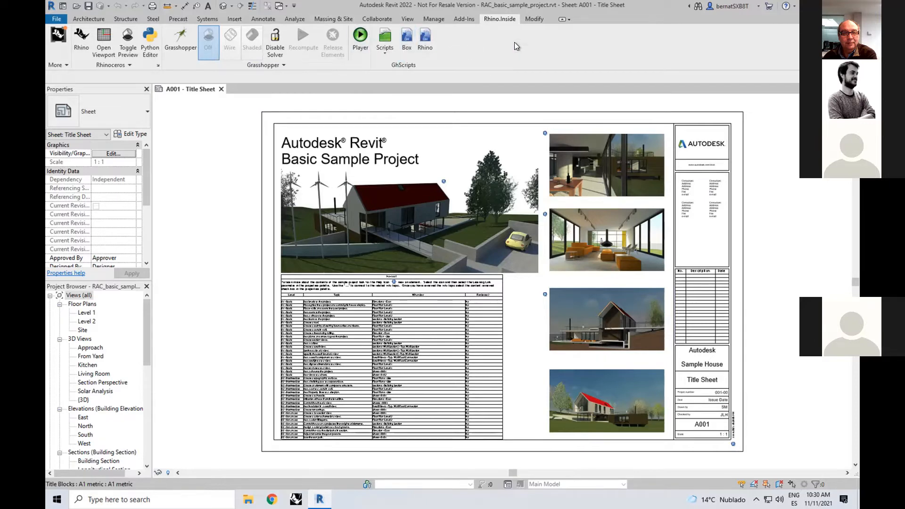
Open the default 3D view and create a new Rhino document from the "Velké objekty - metry" template, discarding changes to rhino_office.3dm.
{"action": "left_click", "coordinate": [223, 6]}
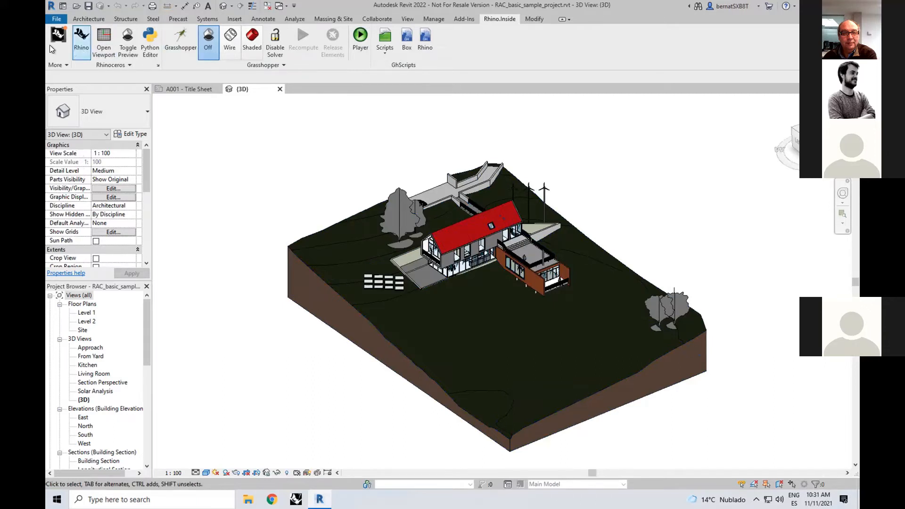
{"action": "left_click", "coordinate": [81, 41]}
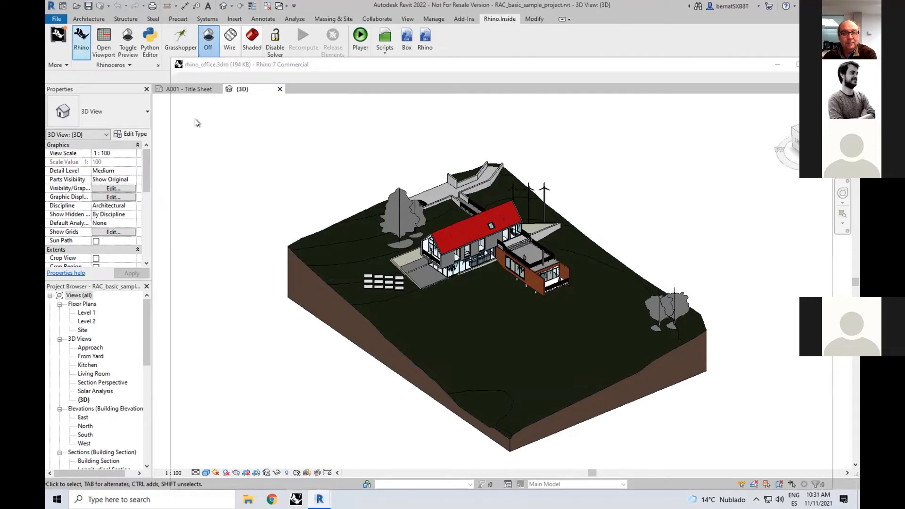
{"action": "left_click", "coordinate": [180, 125]}
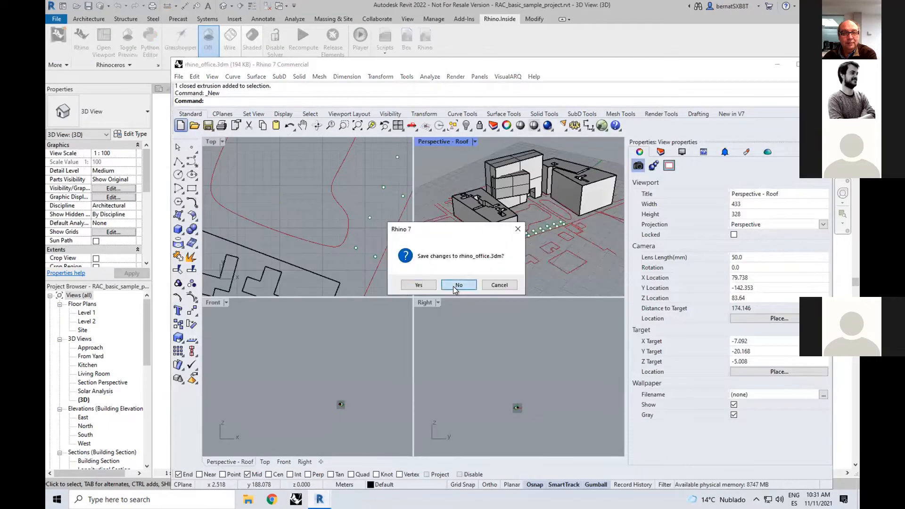
{"action": "left_click", "coordinate": [462, 284]}
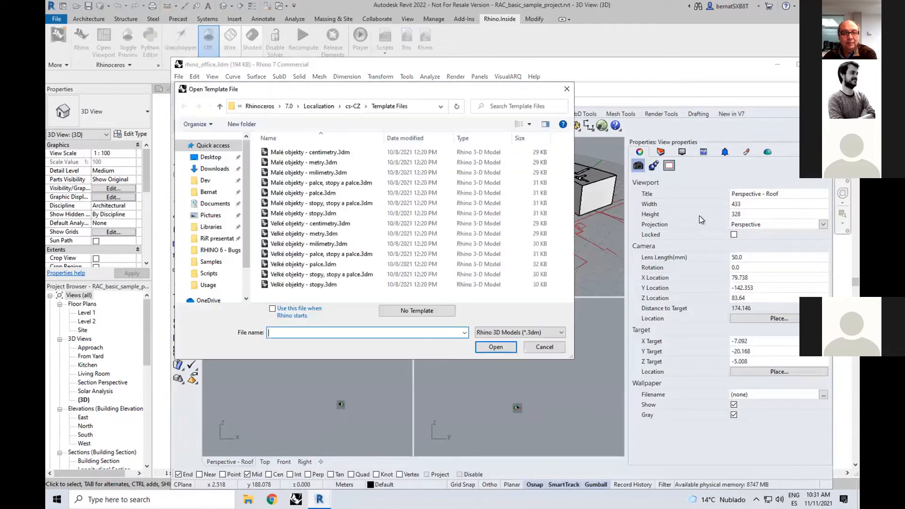
{"action": "left_click", "coordinate": [335, 234]}
{"action": "left_click", "coordinate": [496, 347]}
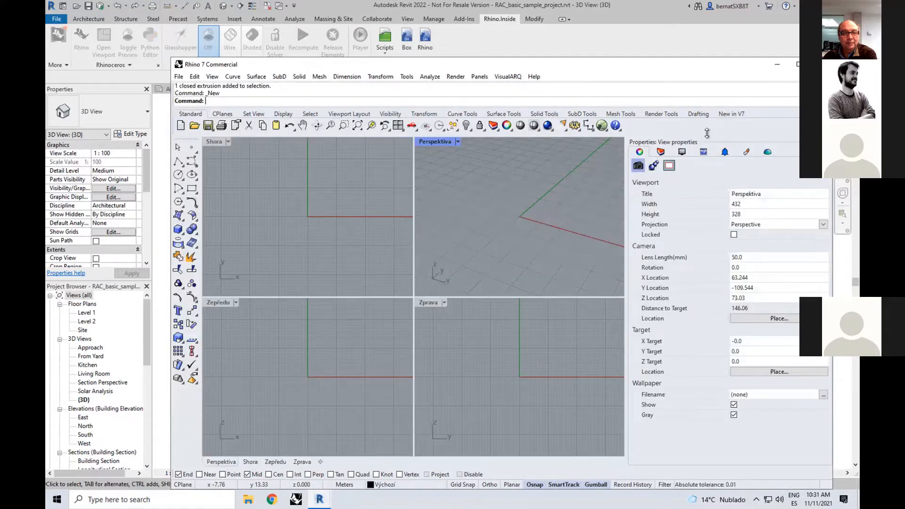
Close Rhino's view properties and maximize the Perspektiva viewport, leaving the Rhino window minimized.
{"action": "left_click_drag", "start_coordinate": [711, 136], "coordinate": [608, 193]}
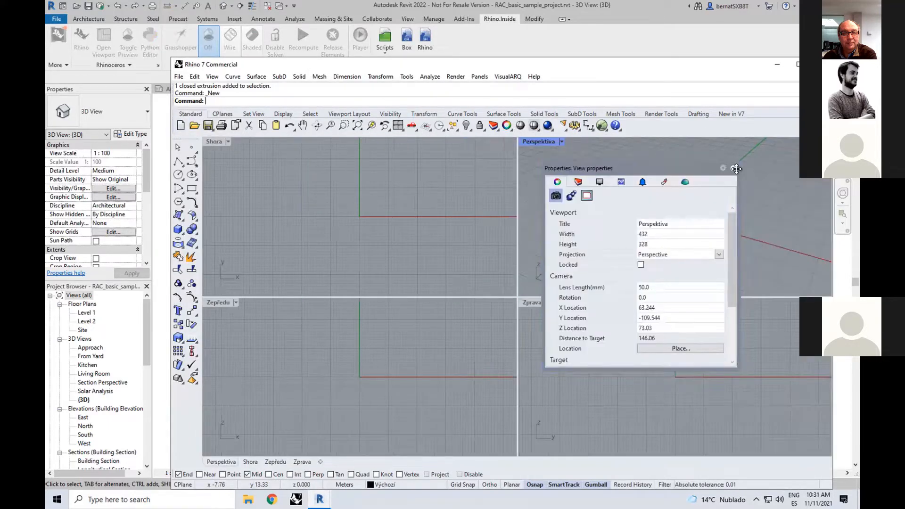
{"action": "left_click", "coordinate": [733, 168]}
{"action": "double_click", "coordinate": [538, 141]}
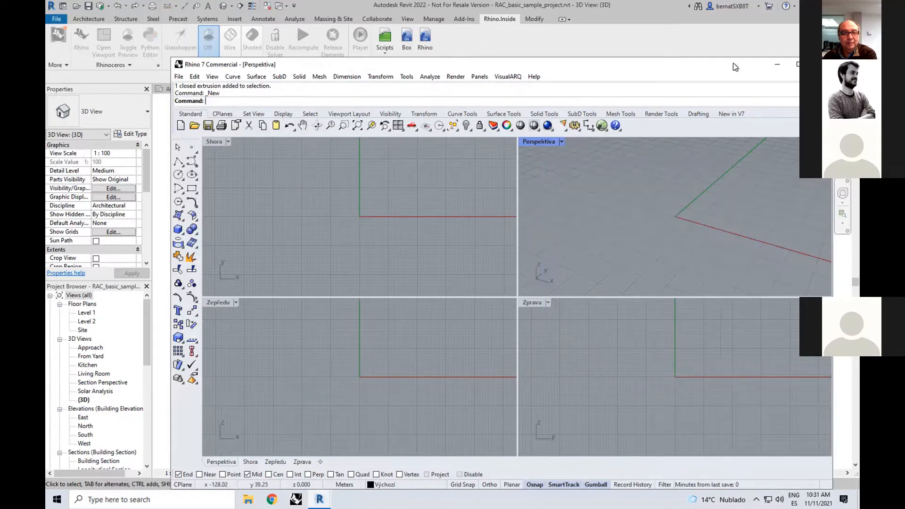
{"action": "left_click", "coordinate": [777, 64]}
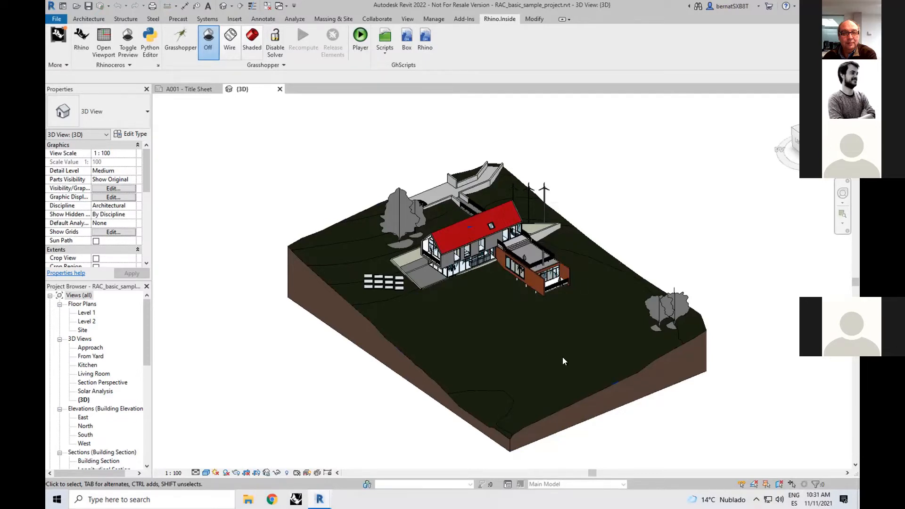
Open Grasshopper and arrange the Rhino and Grasshopper windows so that the Revit 3D house model stays in view.
{"action": "left_click", "coordinate": [620, 267]}
{"action": "key", "text": "Escape"}
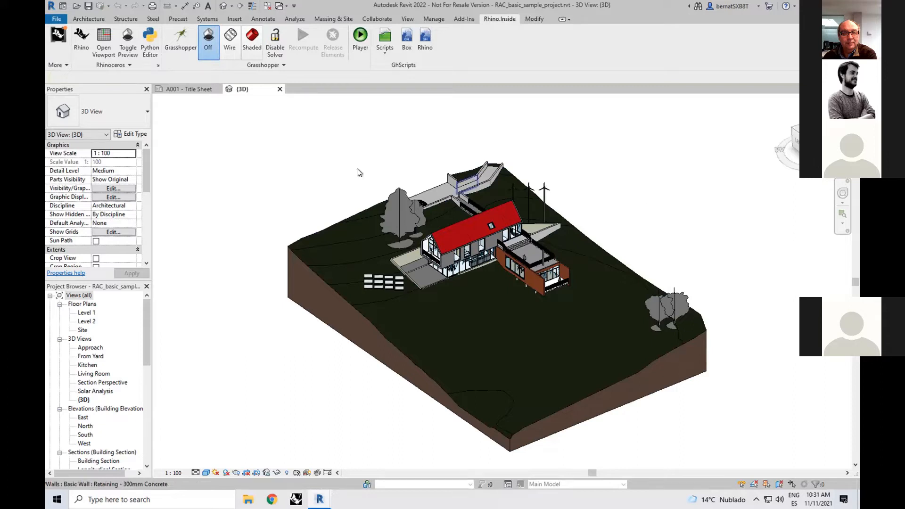
{"action": "left_click", "coordinate": [180, 42]}
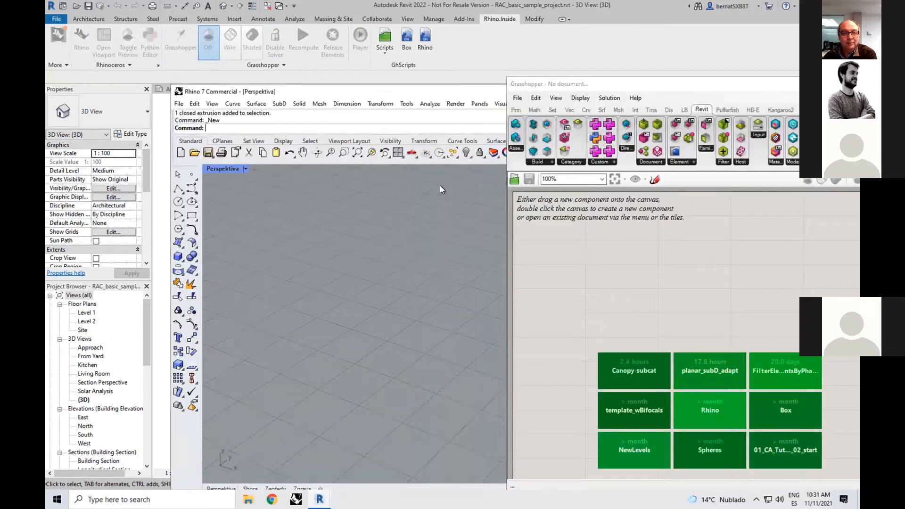
{"action": "middle_click_drag", "start_coordinate": [369, 182], "coordinate": [121, 115], "text": "shift"}
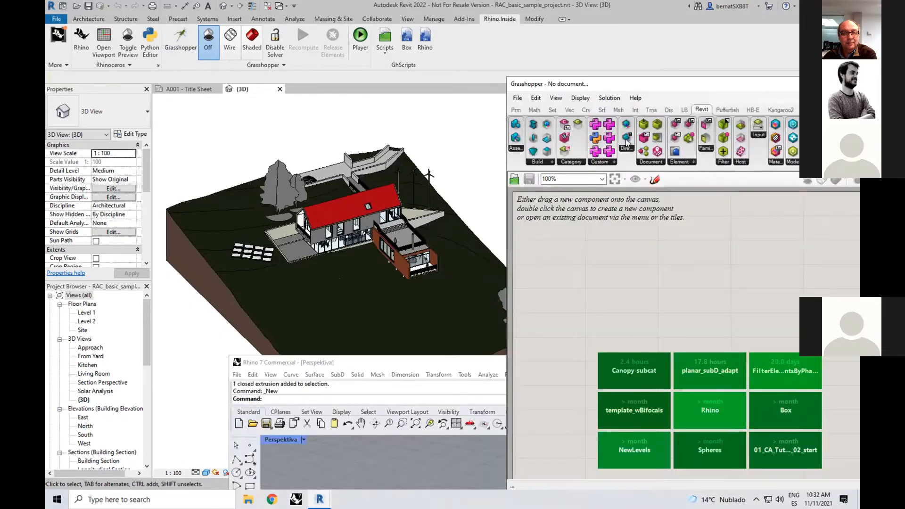
{"action": "left_click_drag", "start_coordinate": [628, 82], "coordinate": [499, 56]}
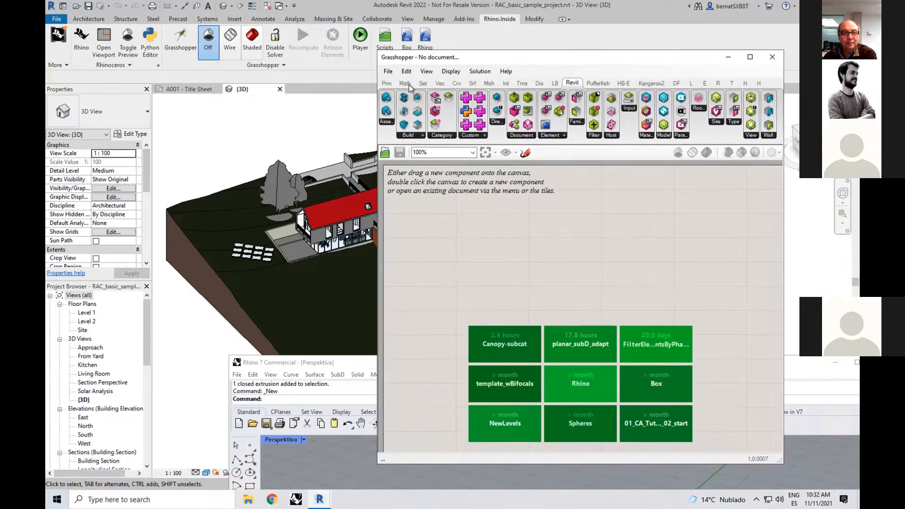
Browse the Geometry and Revit Primitives parameters and place a Graphical Element parameter on the Grasshopper canvas.
{"action": "left_click", "coordinate": [388, 83]}
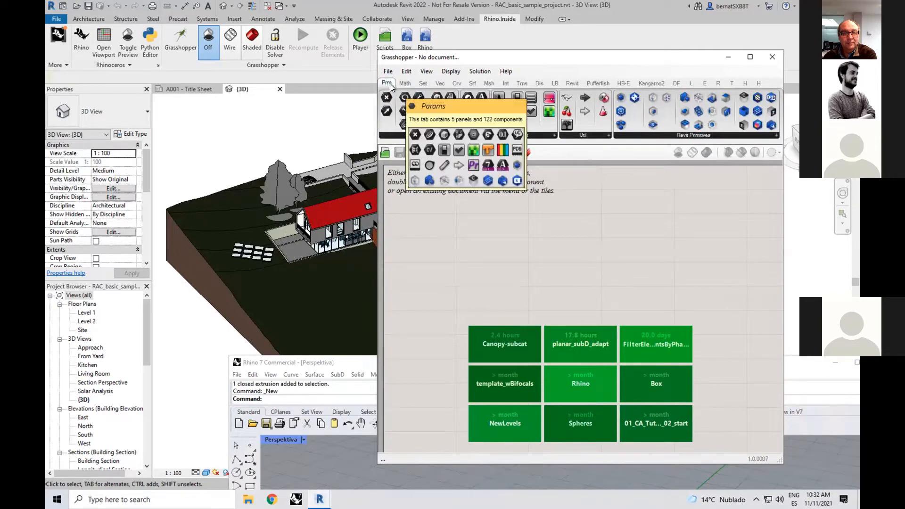
{"action": "left_click", "coordinate": [668, 137]}
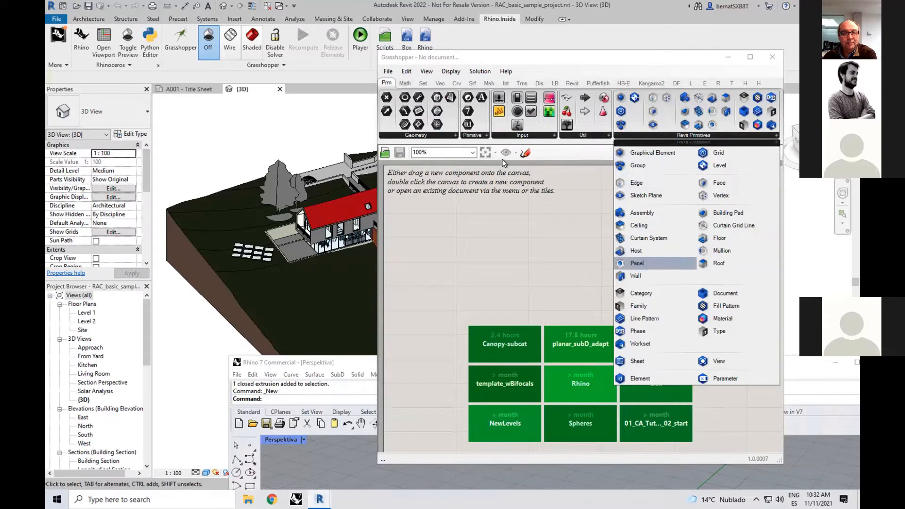
{"action": "left_click", "coordinate": [406, 135]}
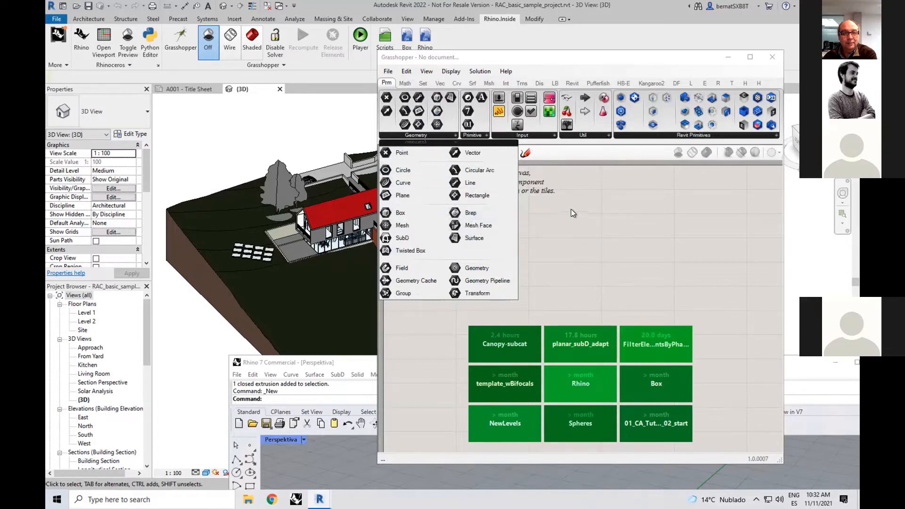
{"action": "mouse_move", "coordinate": [652, 137]}
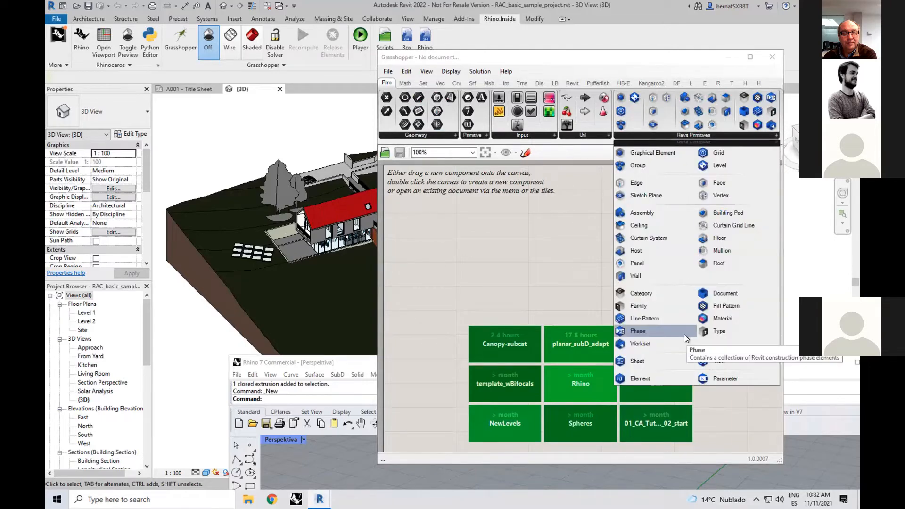
{"action": "left_click", "coordinate": [668, 154]}
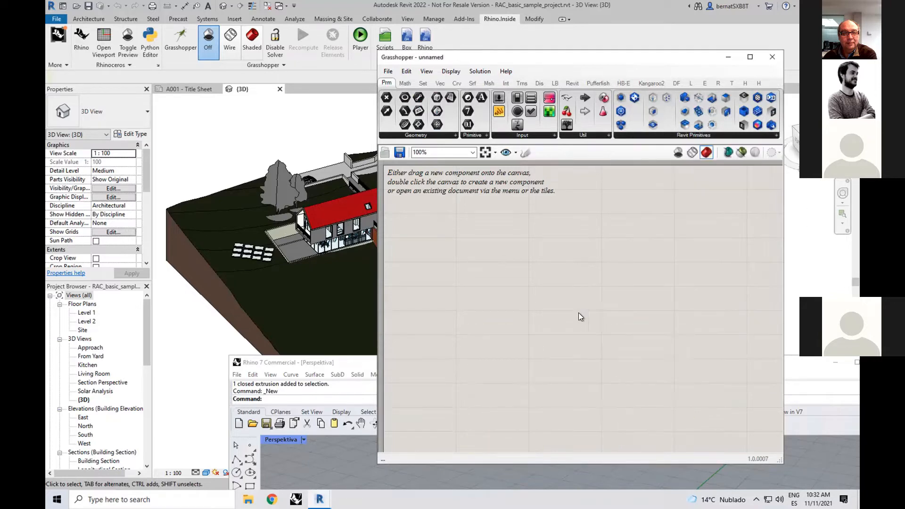
{"action": "left_click", "coordinate": [482, 259]}
{"action": "left_click_drag", "start_coordinate": [477, 259], "coordinate": [492, 276]}
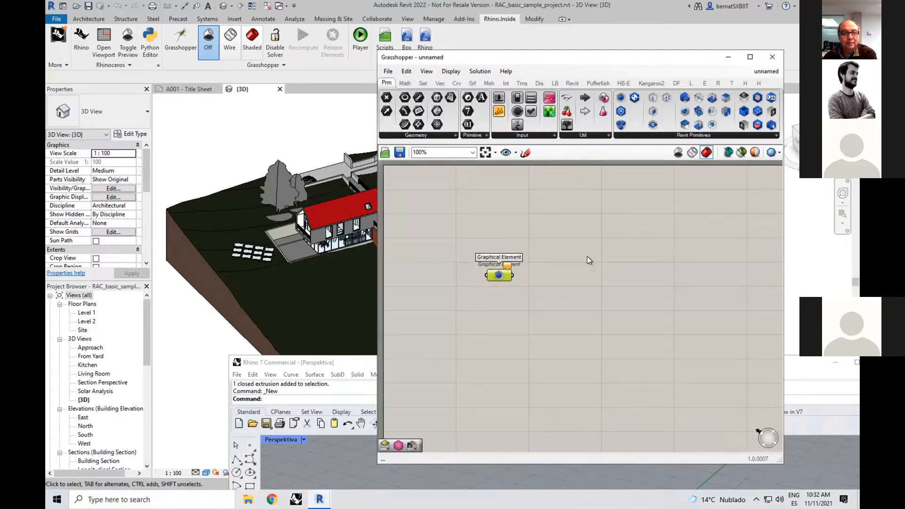
{"action": "left_click", "coordinate": [511, 324]}
Set one Graphical Element in the parameter by picking the topography surface in the Revit model.
{"action": "mouse_move", "coordinate": [490, 276]}
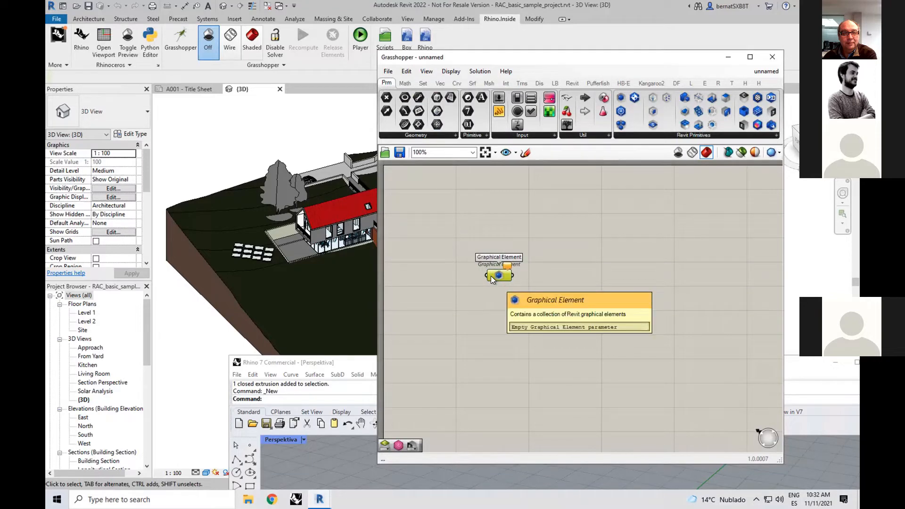
{"action": "right_click", "coordinate": [490, 276]}
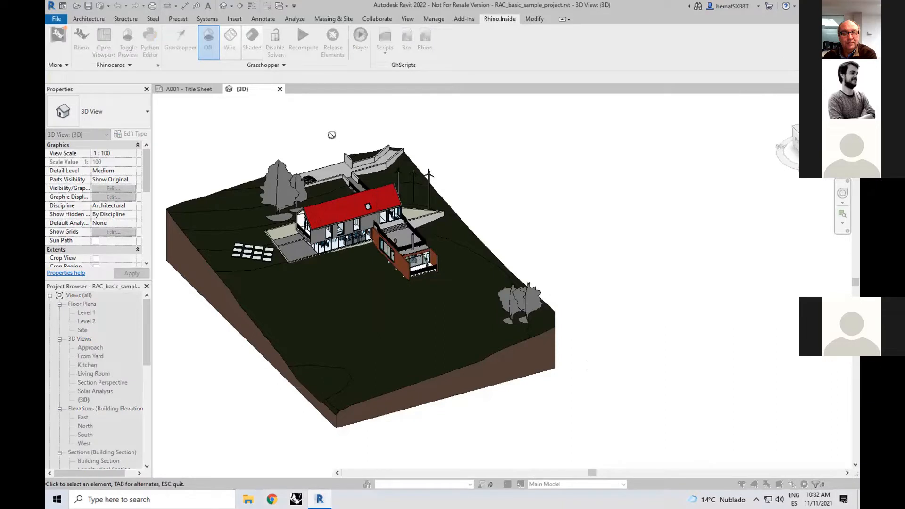
{"action": "left_click", "coordinate": [476, 276]}
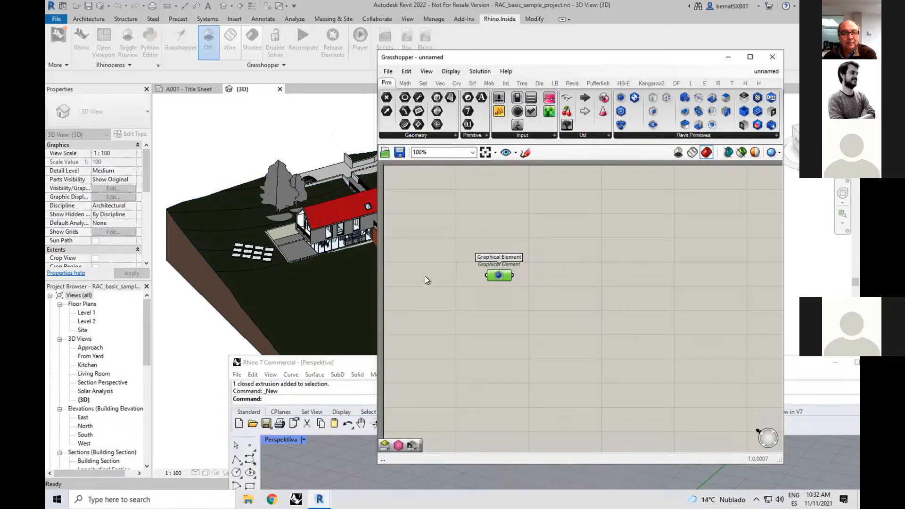
{"action": "left_click_drag", "start_coordinate": [515, 265], "coordinate": [531, 262]}
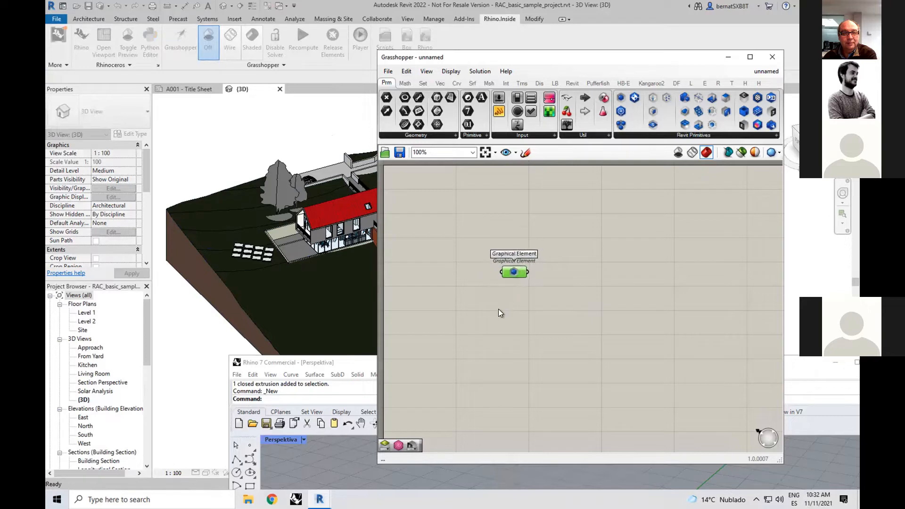
Arrange the Rhino and Grasshopper windows side by side and examine the referenced terrain preview in the Perspektiva viewport.
{"action": "left_click_drag", "start_coordinate": [340, 363], "coordinate": [259, 143]}
{"action": "scroll", "coordinate": [310, 365], "scroll_direction": "down", "scroll_amount": 3}
{"action": "right_click_drag", "start_coordinate": [309, 365], "coordinate": [307, 288], "text": "shift"}
{"action": "left_click", "coordinate": [521, 64]}
{"action": "left_click_drag", "start_coordinate": [649, 79], "coordinate": [662, 83]}
{"action": "right_click_drag", "start_coordinate": [400, 284], "coordinate": [416, 349], "text": "shift"}
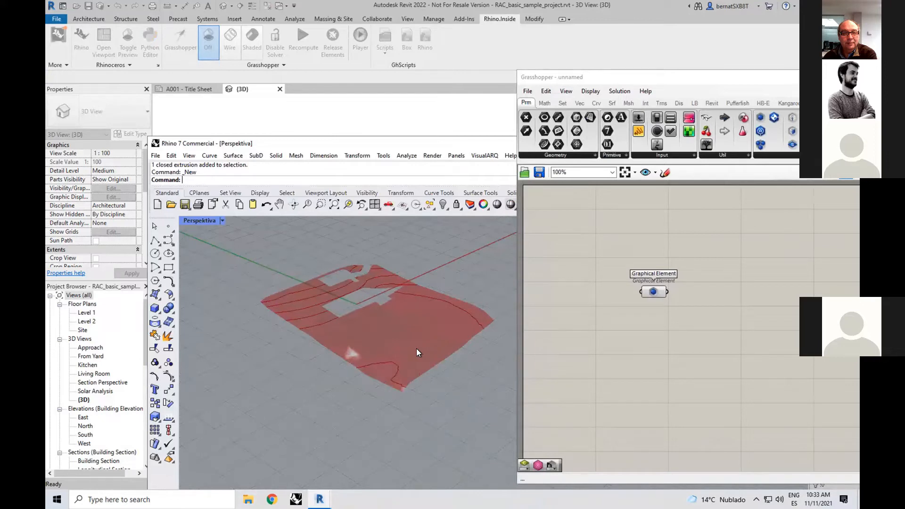
{"action": "right_click_drag", "start_coordinate": [428, 325], "coordinate": [437, 332]}
{"action": "left_click", "coordinate": [563, 341]}
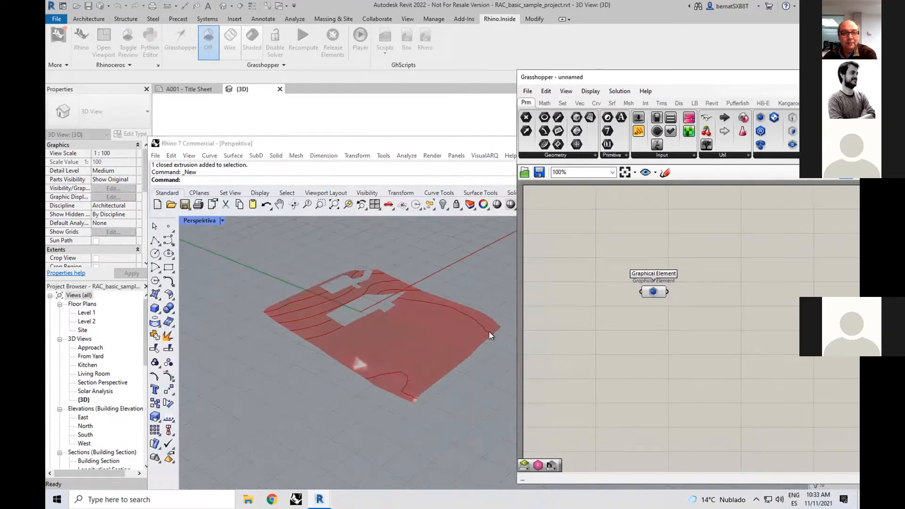
{"action": "right_click_drag", "start_coordinate": [384, 331], "coordinate": [387, 304]}
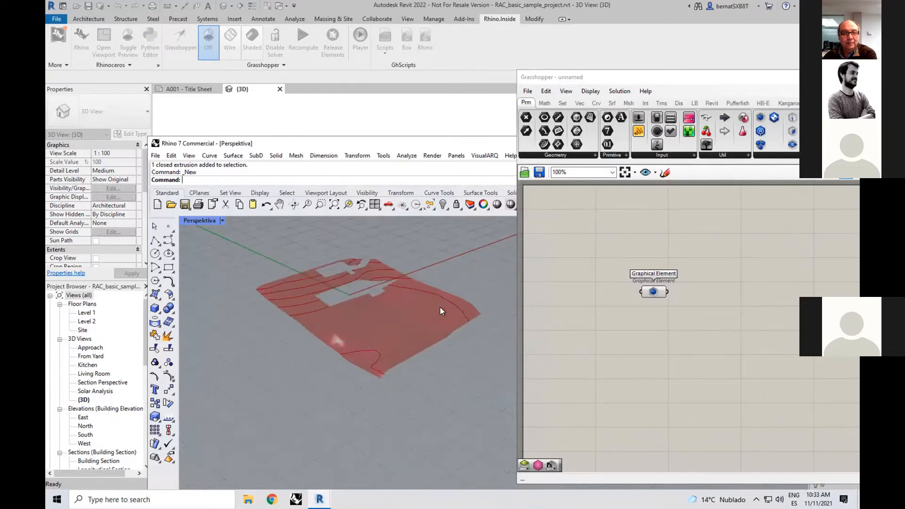
{"action": "right_click_drag", "start_coordinate": [436, 319], "coordinate": [441, 323]}
{"action": "left_click_drag", "start_coordinate": [245, 250], "coordinate": [344, 293]}
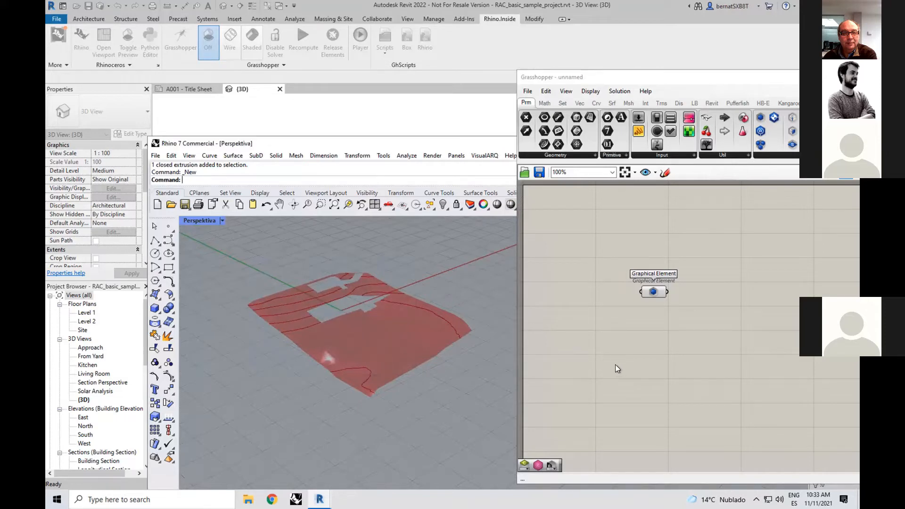
Bake the Graphical Element parameter's terrain into the Rhino document and examine the baked mesh.
{"action": "right_click", "coordinate": [658, 293]}
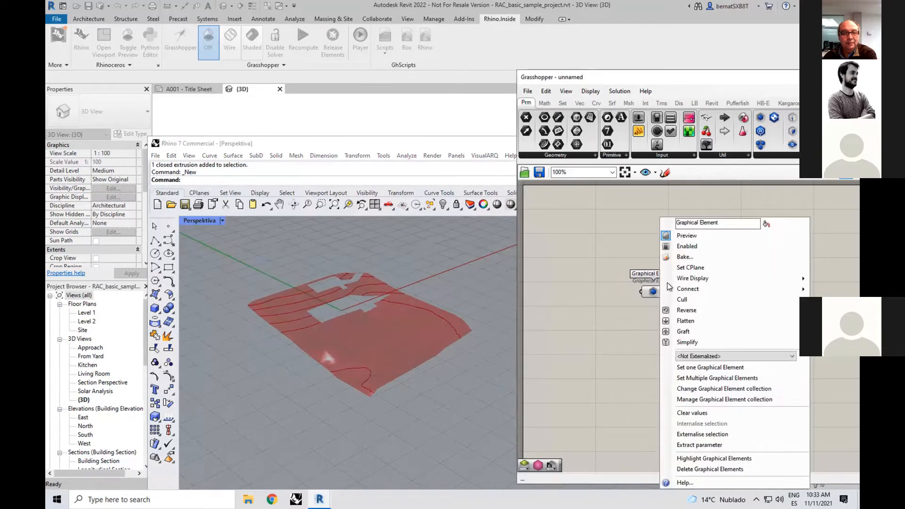
{"action": "left_click", "coordinate": [688, 258]}
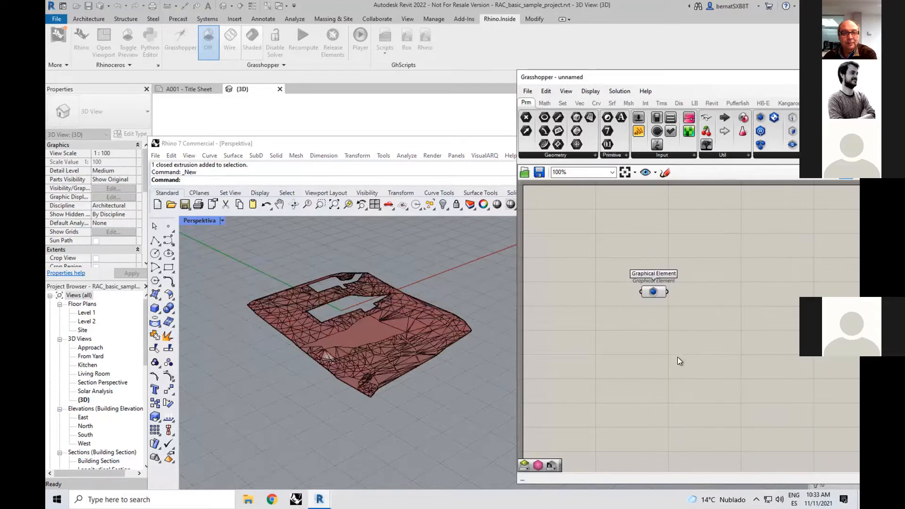
{"action": "left_click", "coordinate": [405, 326]}
{"action": "left_click", "coordinate": [471, 394]}
{"action": "right_click_drag", "start_coordinate": [476, 420], "coordinate": [452, 355]}
Select the baked terrain block in Rhino and move it along its X axis, clear of the Grasshopper preview.
{"action": "left_click", "coordinate": [452, 355]}
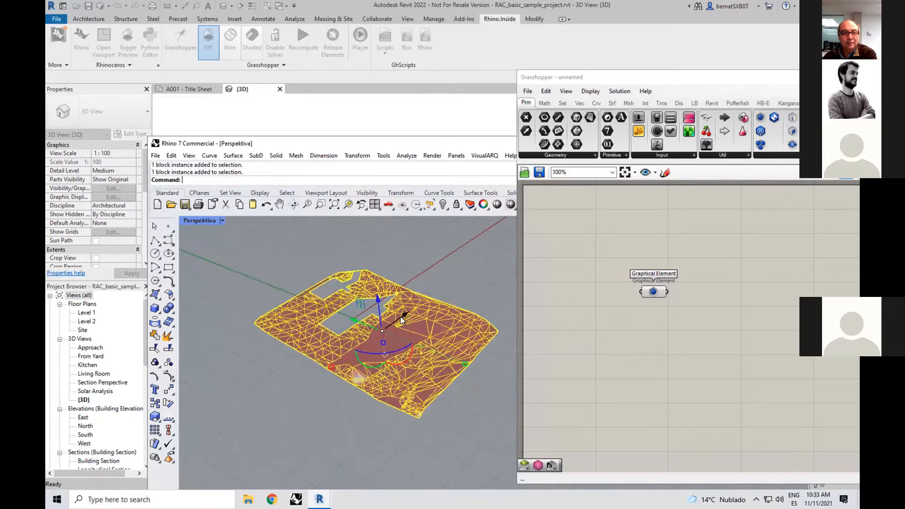
{"action": "left_click_drag", "start_coordinate": [403, 312], "coordinate": [293, 416]}
{"action": "right_click_drag", "start_coordinate": [416, 418], "coordinate": [358, 386]}
{"action": "left_click", "coordinate": [584, 372]}
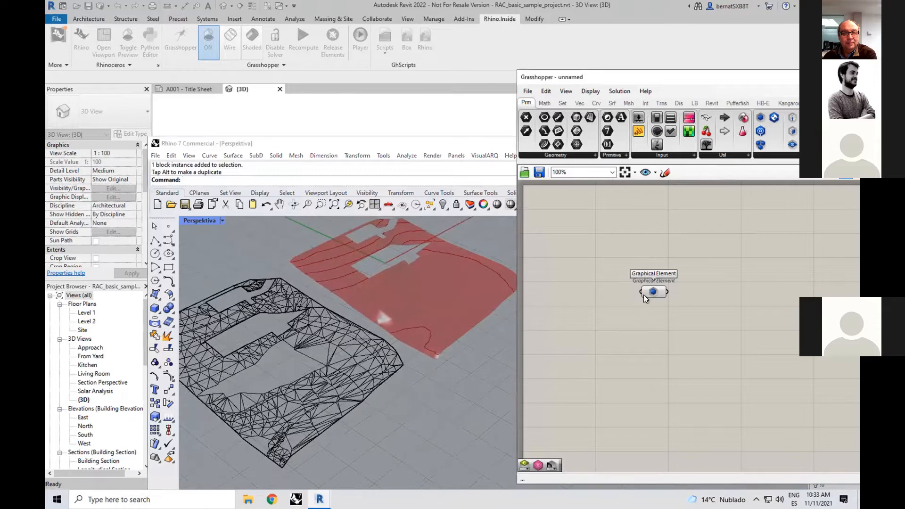
Set multiple Graphical Elements in the parameter by window-selecting the entire Revit model, including the house, trees and terrain.
{"action": "mouse_move", "coordinate": [646, 293]}
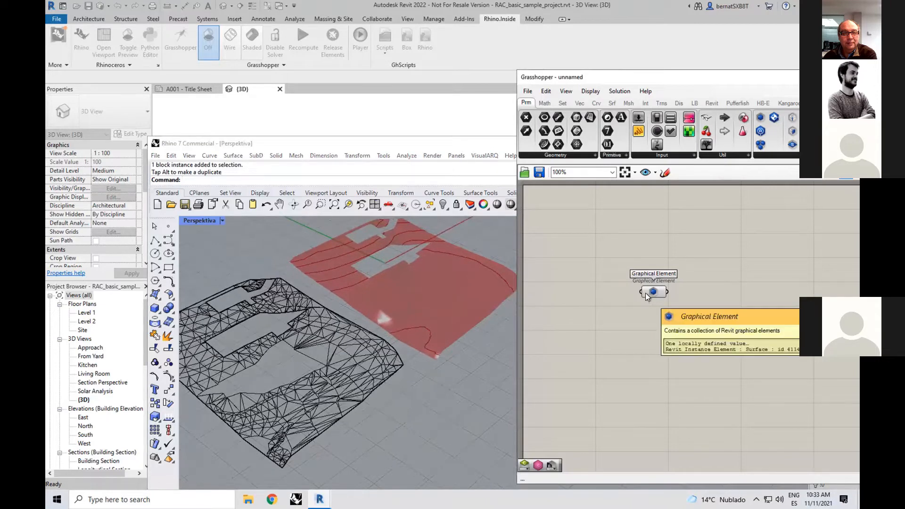
{"action": "right_click", "coordinate": [646, 292]}
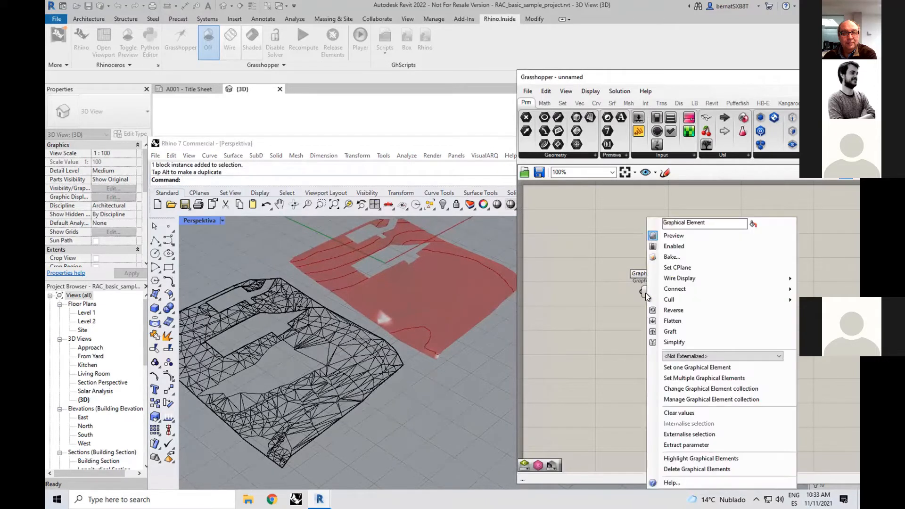
{"action": "left_click", "coordinate": [711, 374]}
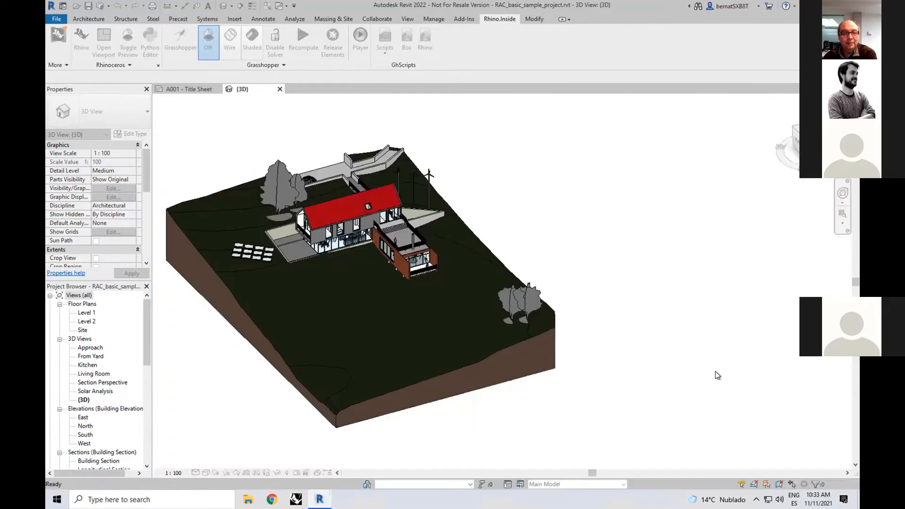
{"action": "scroll", "coordinate": [717, 373], "scroll_direction": "down", "scroll_amount": 3}
{"action": "left_click_drag", "start_coordinate": [353, 199], "coordinate": [686, 448]}
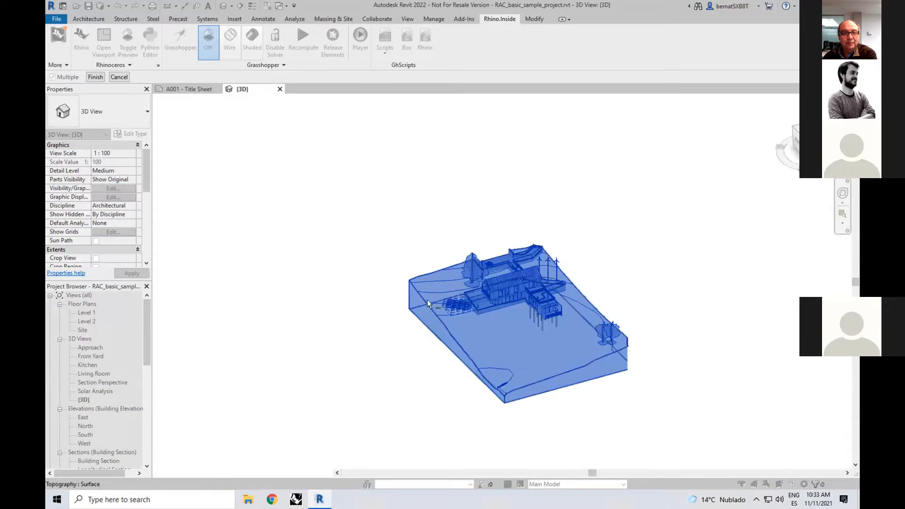
{"action": "left_click", "coordinate": [95, 77]}
{"action": "right_click_drag", "start_coordinate": [451, 349], "coordinate": [279, 381]}
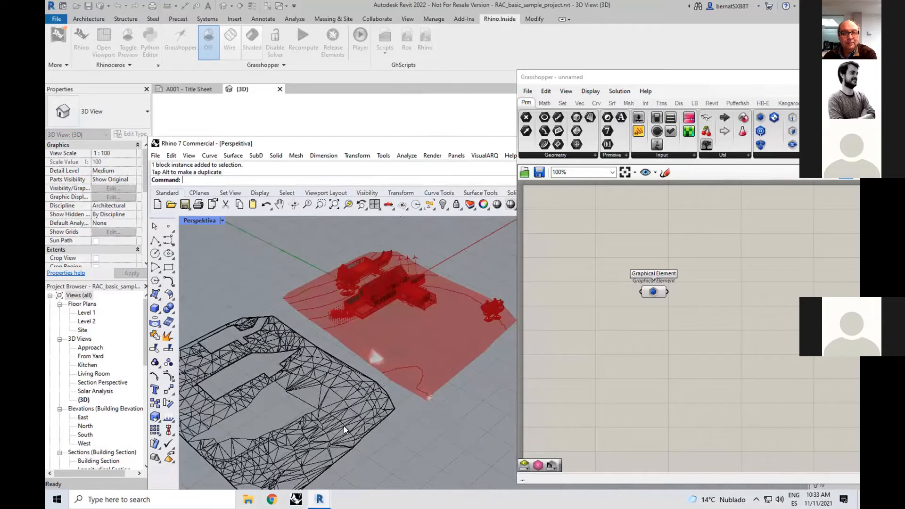
Bake all elements referenced by the Graphical Element parameter into the Rhino document.
{"action": "right_click_drag", "start_coordinate": [430, 413], "coordinate": [464, 361]}
{"action": "left_click", "coordinate": [608, 347]}
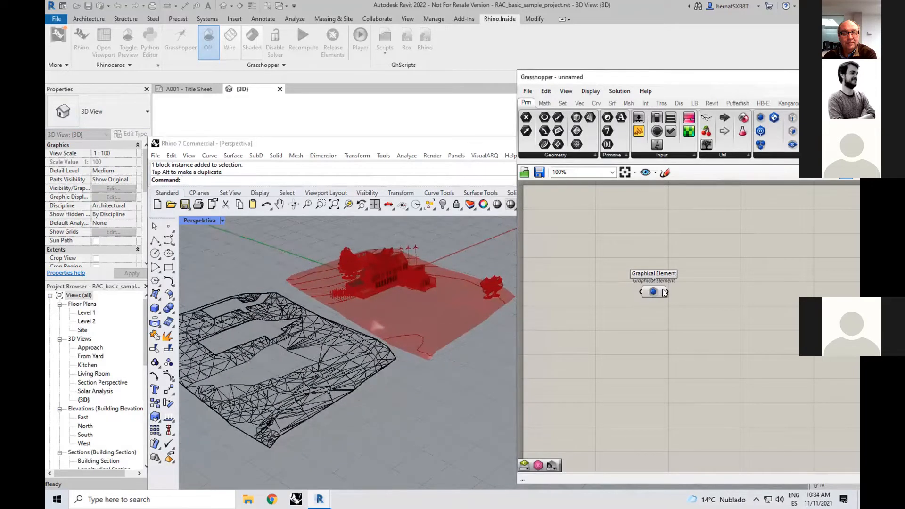
{"action": "right_click", "coordinate": [662, 290]}
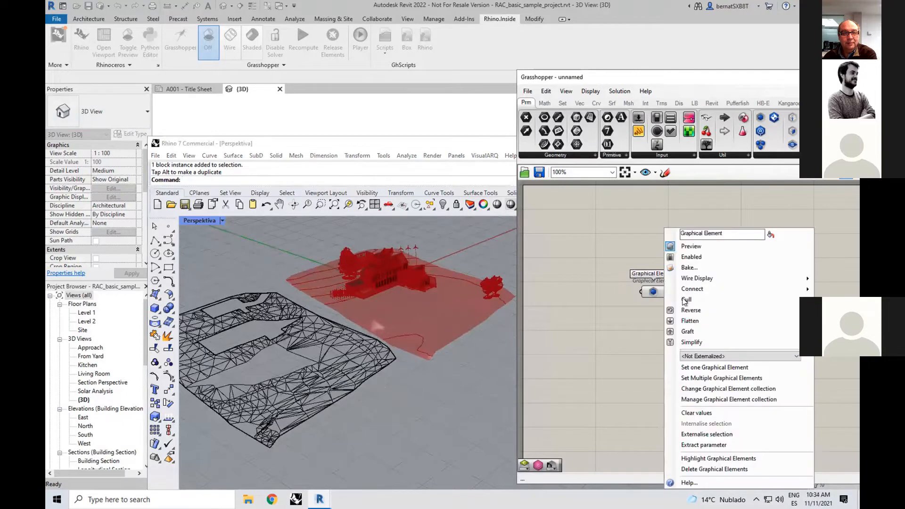
{"action": "left_click", "coordinate": [700, 267]}
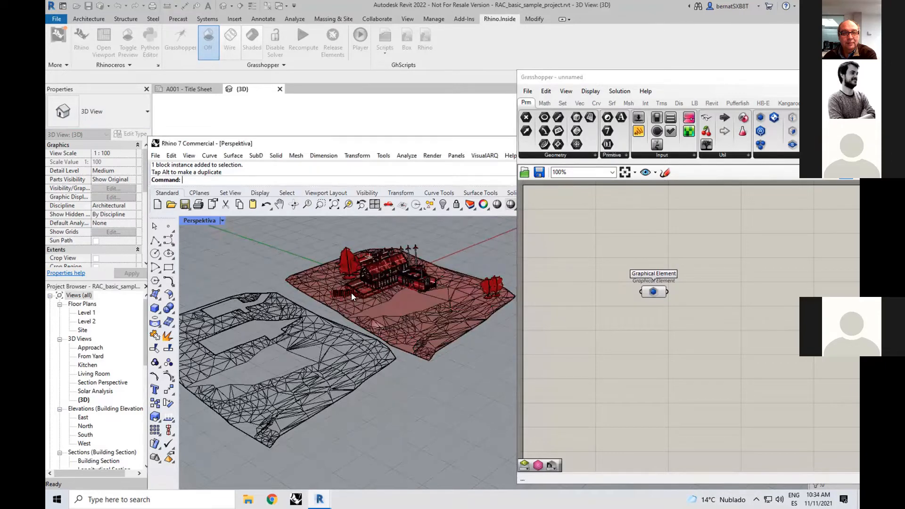
Turn off the Grasshopper preview of the Graphical Element parameter.
{"action": "middle_click", "coordinate": [625, 325]}
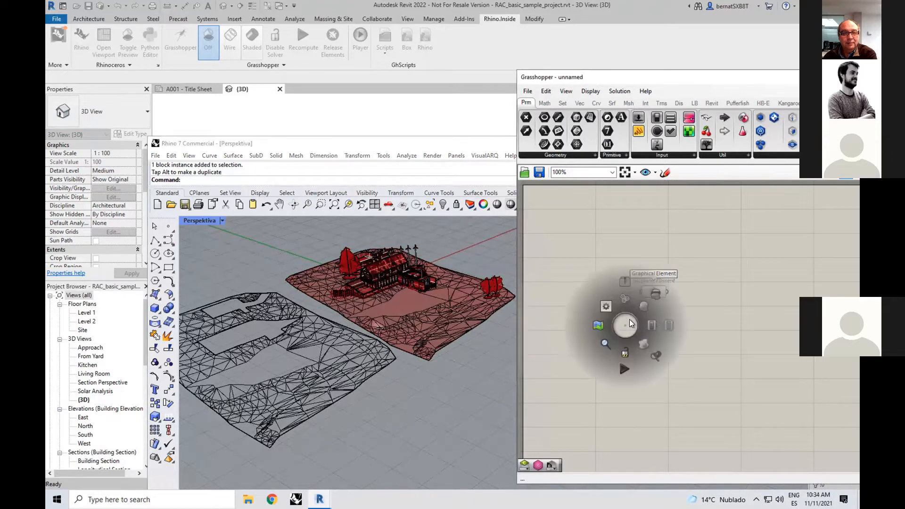
{"action": "left_click", "coordinate": [653, 293]}
{"action": "middle_click", "coordinate": [657, 343]}
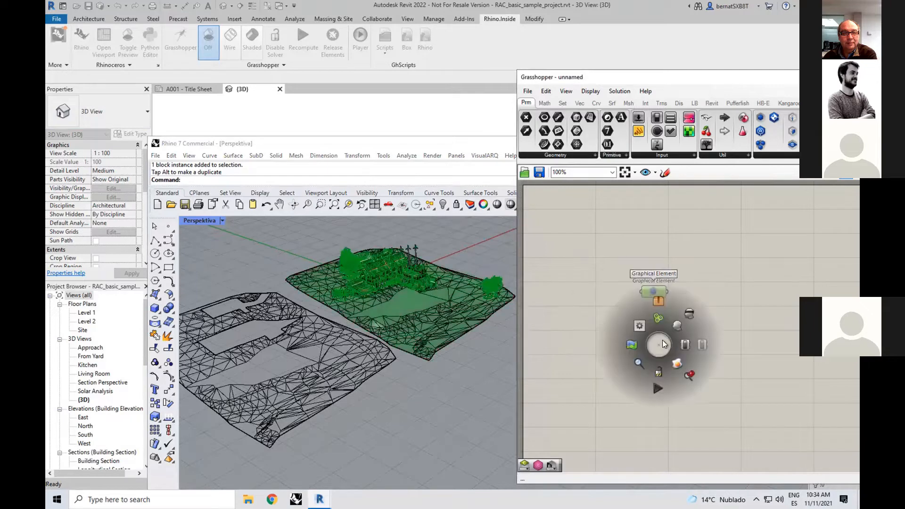
{"action": "left_click", "coordinate": [688, 311]}
{"action": "left_click", "coordinate": [267, 253]}
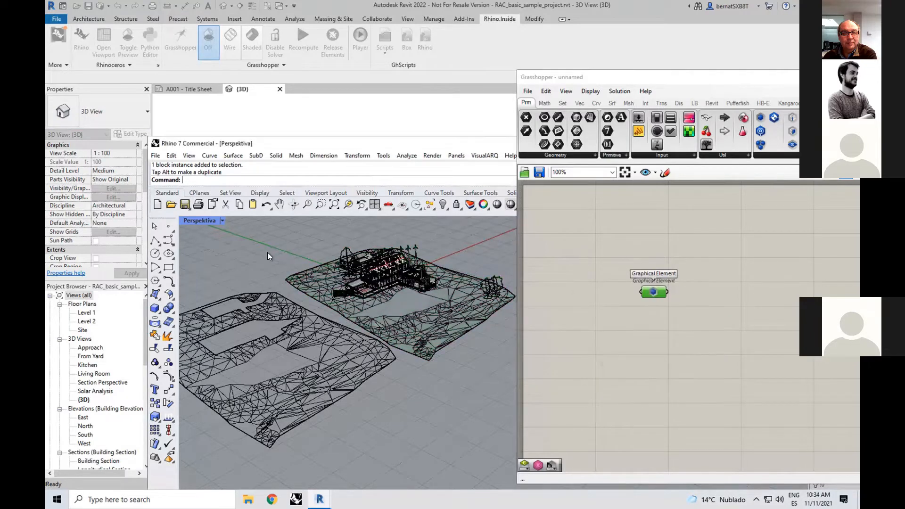
Set the Perspektiva viewport to the Rendered display mode and view the baked house up close.
{"action": "left_click", "coordinate": [222, 220]}
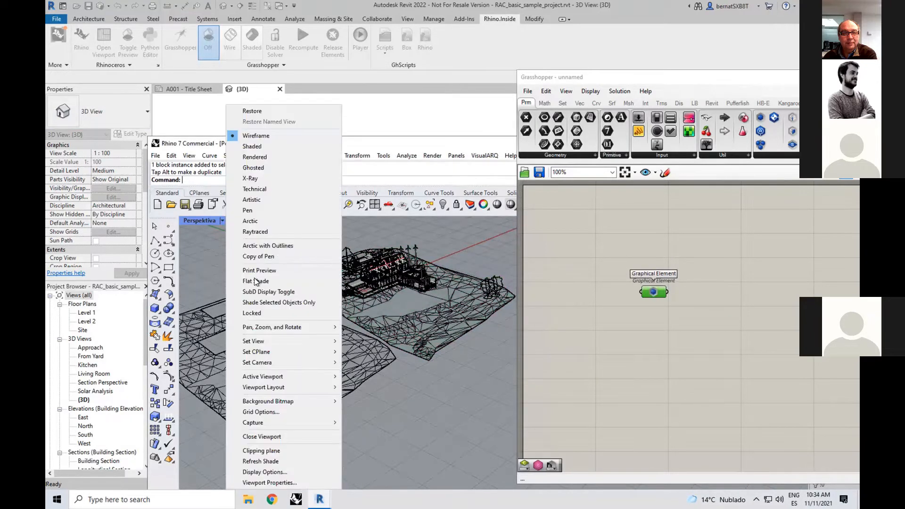
{"action": "left_click", "coordinate": [284, 157]}
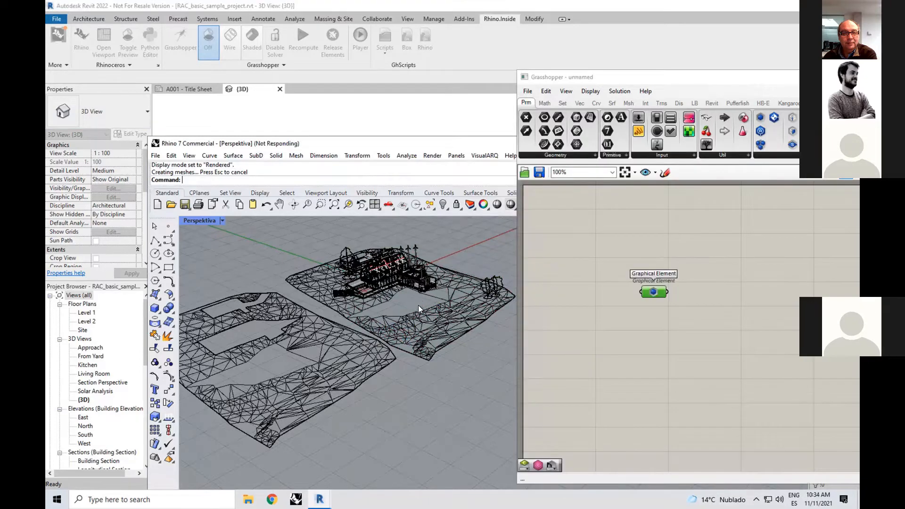
{"action": "scroll", "coordinate": [384, 279], "scroll_direction": "up", "scroll_amount": 5}
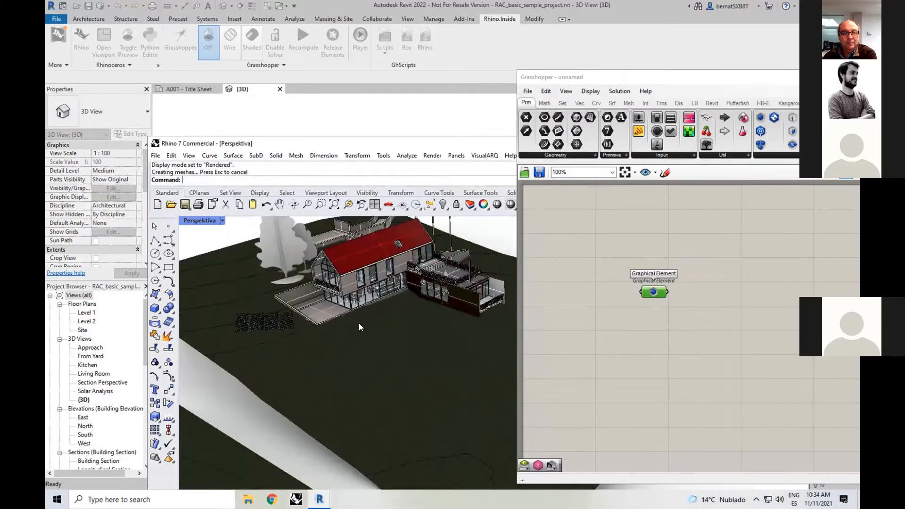
{"action": "left_click", "coordinate": [525, 313]}
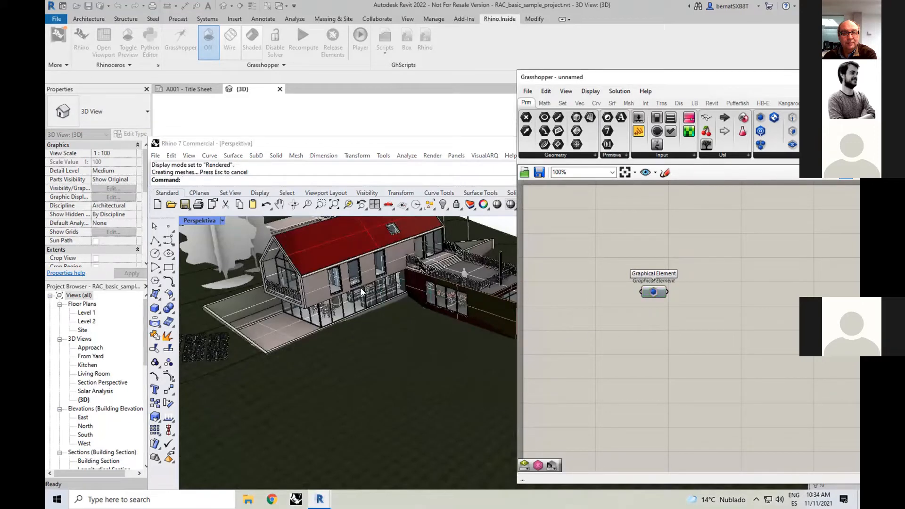
Inspect the baked house as separate blocks by selecting its upper-storey wall and its Basic Roof block instance.
{"action": "left_click", "coordinate": [308, 284]}
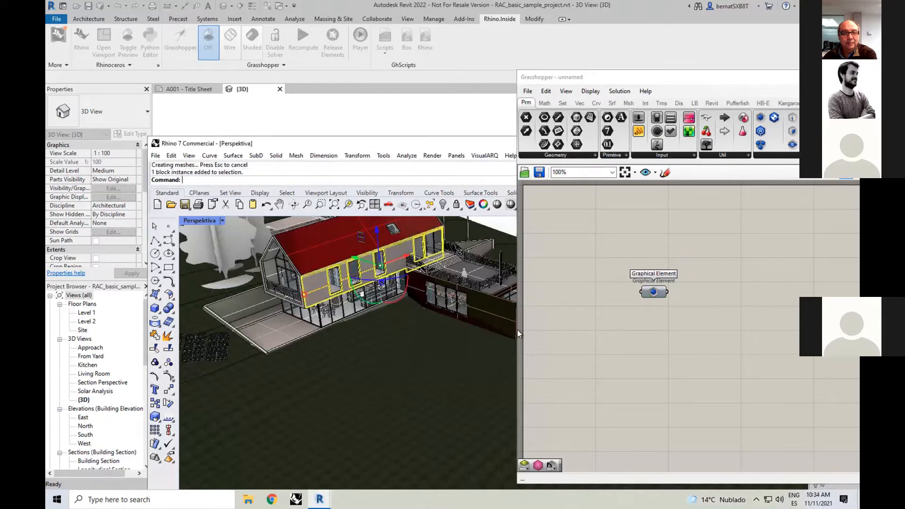
{"action": "left_click", "coordinate": [652, 321]}
{"action": "left_click", "coordinate": [658, 294]}
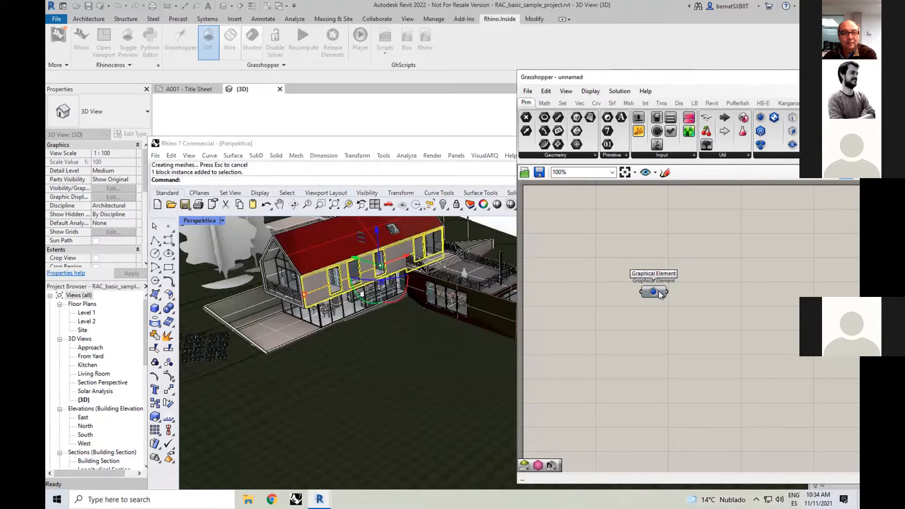
{"action": "left_click_drag", "start_coordinate": [659, 293], "coordinate": [664, 304]}
{"action": "mouse_move", "coordinate": [664, 303]}
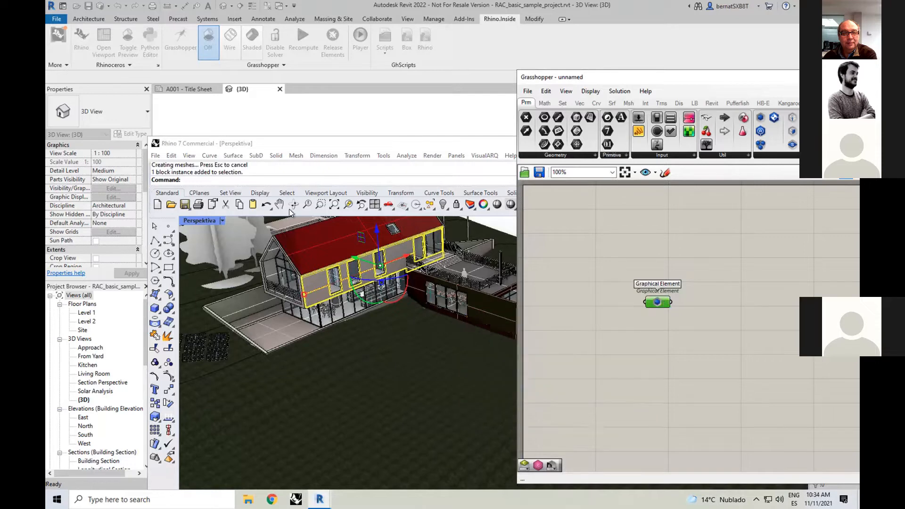
{"action": "scroll", "coordinate": [320, 344], "scroll_direction": "down", "scroll_amount": 5}
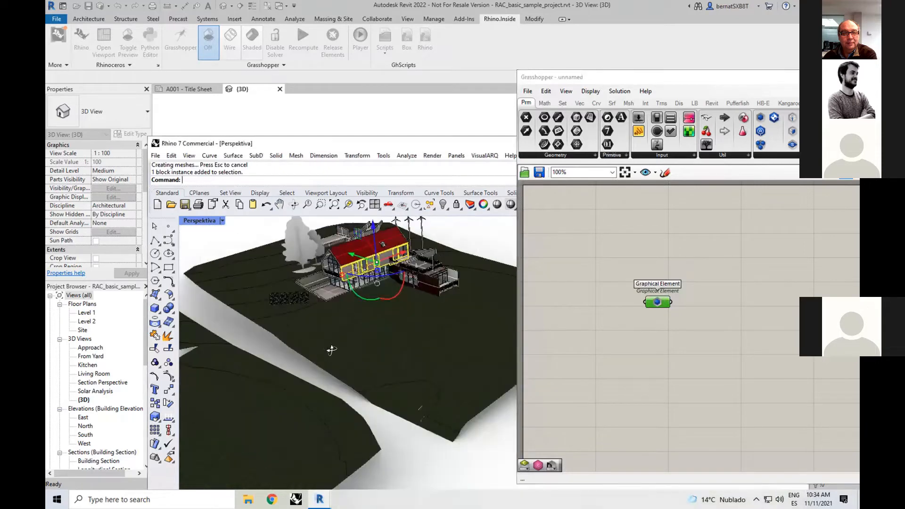
{"action": "right_click_drag", "start_coordinate": [300, 254], "coordinate": [267, 267], "text": "shift"}
{"action": "left_click", "coordinate": [465, 254]}
{"action": "right_click_drag", "start_coordinate": [421, 329], "coordinate": [321, 302]}
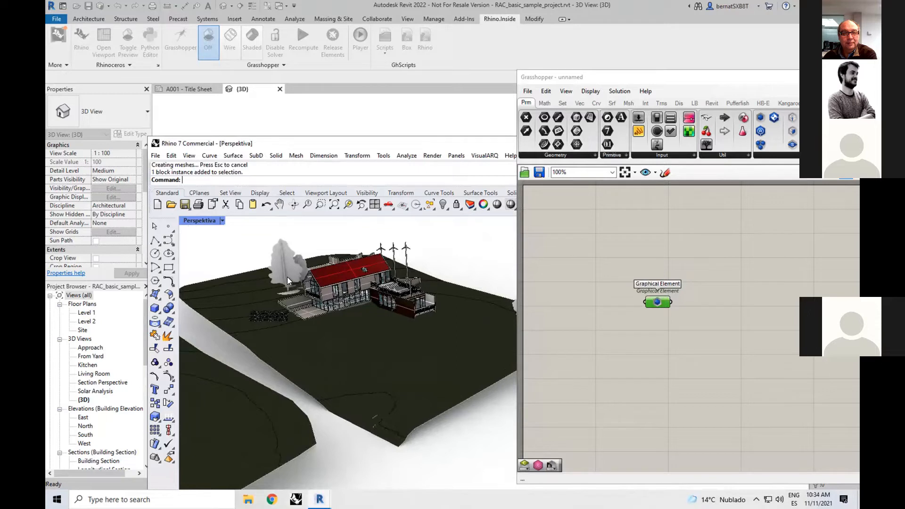
{"action": "left_click", "coordinate": [329, 273]}
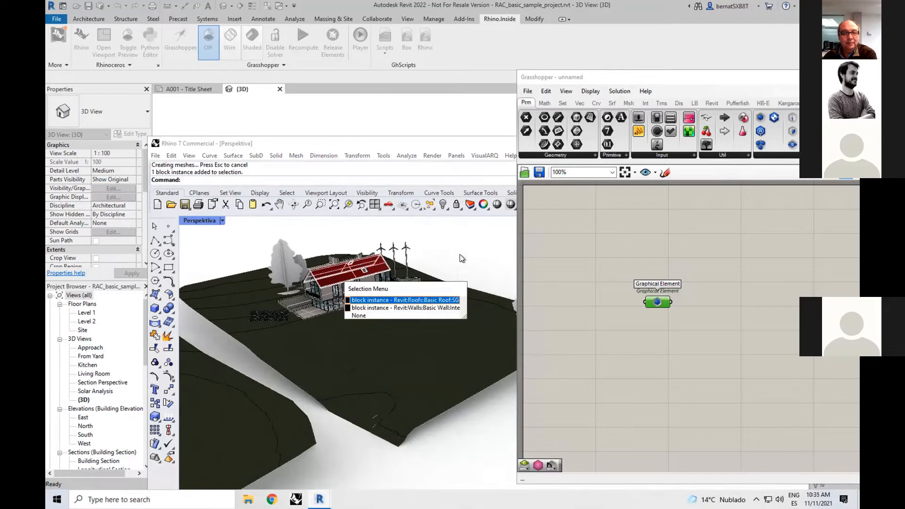
{"action": "left_click", "coordinate": [424, 299]}
Select all baked geometry in the Rhino viewport, including both terrains and the house, and delete it.
{"action": "scroll", "coordinate": [581, 247], "scroll_direction": "down", "scroll_amount": 3}
{"action": "right_click_drag", "start_coordinate": [502, 258], "coordinate": [409, 305]}
{"action": "scroll", "coordinate": [407, 305], "scroll_direction": "down", "scroll_amount": 2}
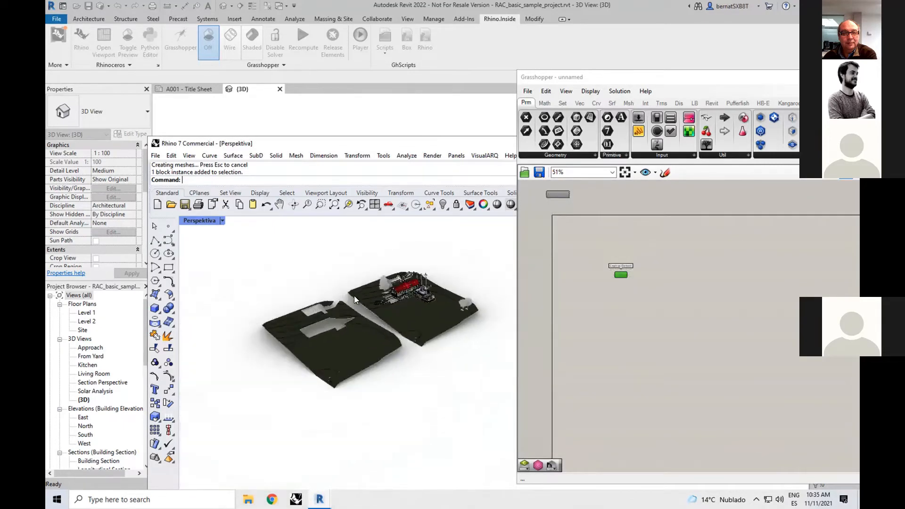
{"action": "left_click_drag", "start_coordinate": [232, 248], "coordinate": [499, 414]}
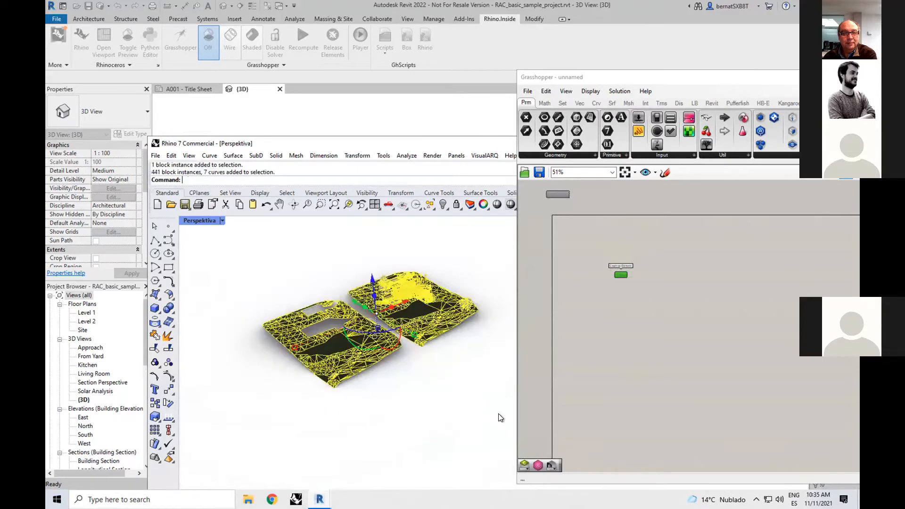
{"action": "key", "text": "Delete"}
Close the unnamed Grasshopper definition without saving its changes and close the Grasshopper window.
{"action": "left_click", "coordinate": [581, 318]}
{"action": "left_click_drag", "start_coordinate": [642, 79], "coordinate": [436, 73]}
{"action": "left_click", "coordinate": [705, 86]}
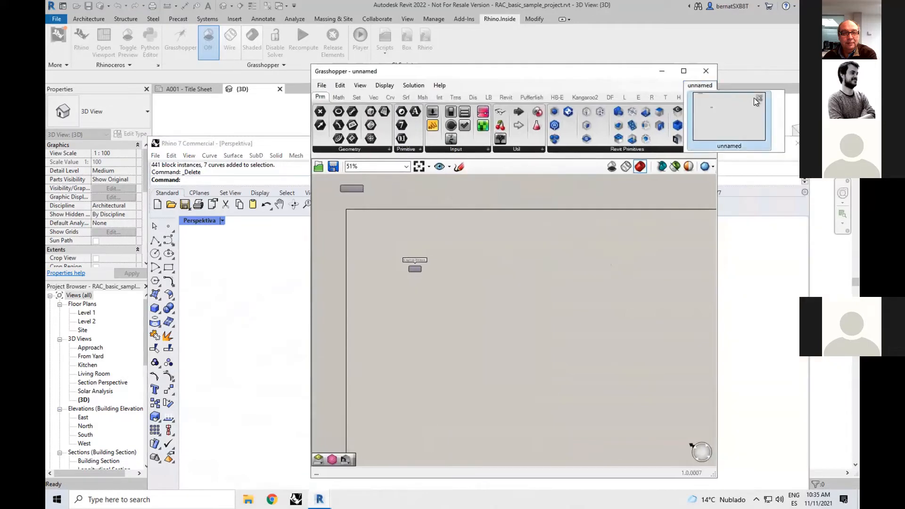
{"action": "left_click", "coordinate": [758, 97]}
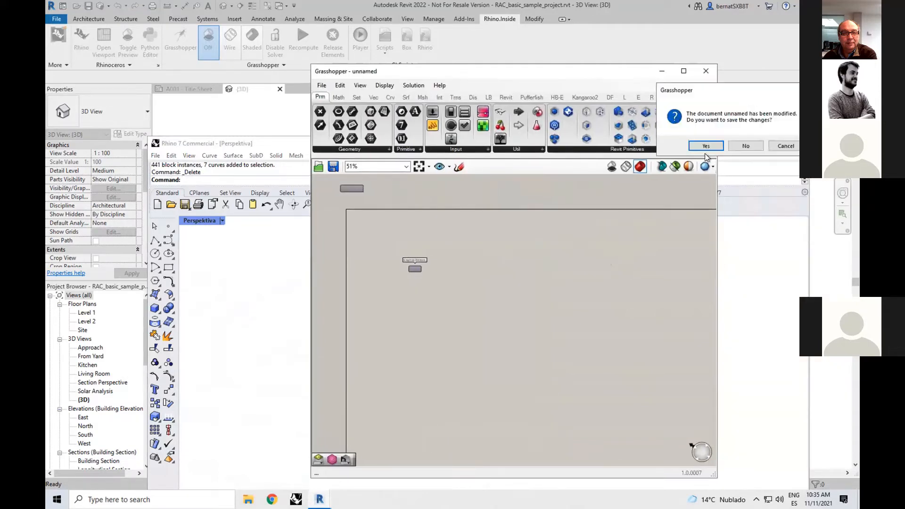
{"action": "left_click", "coordinate": [754, 148]}
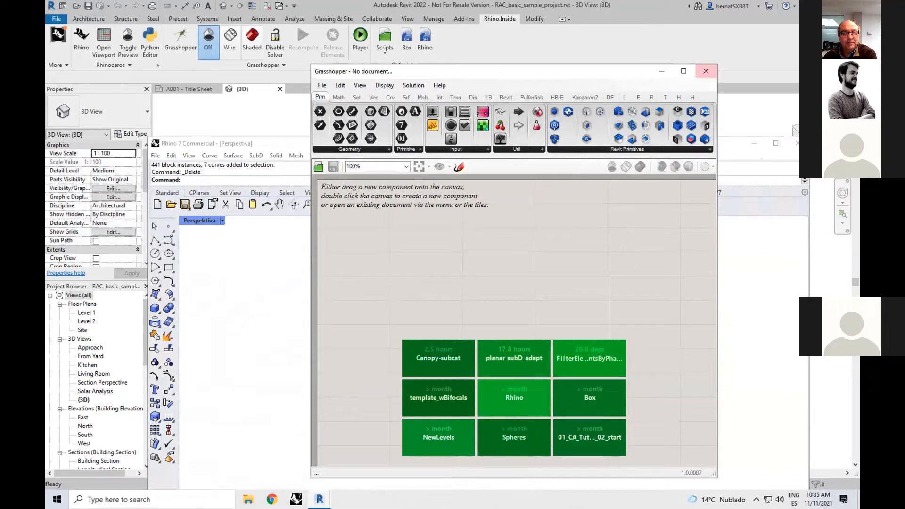
{"action": "left_click_drag", "start_coordinate": [608, 74], "coordinate": [619, 102]}
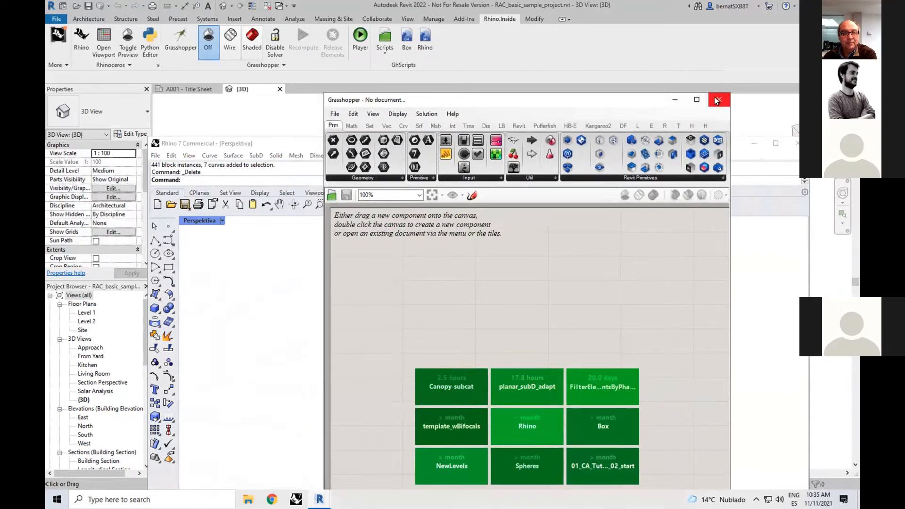
{"action": "left_click", "coordinate": [714, 97]}
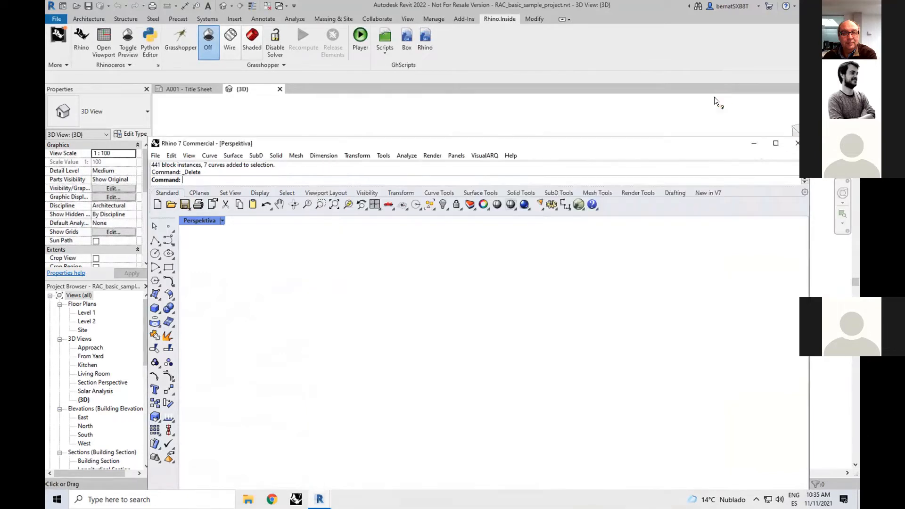
Set the Perspektiva viewport to the Shaded display mode and close the Rhino window.
{"action": "left_click", "coordinate": [222, 220]}
{"action": "left_click", "coordinate": [289, 146]}
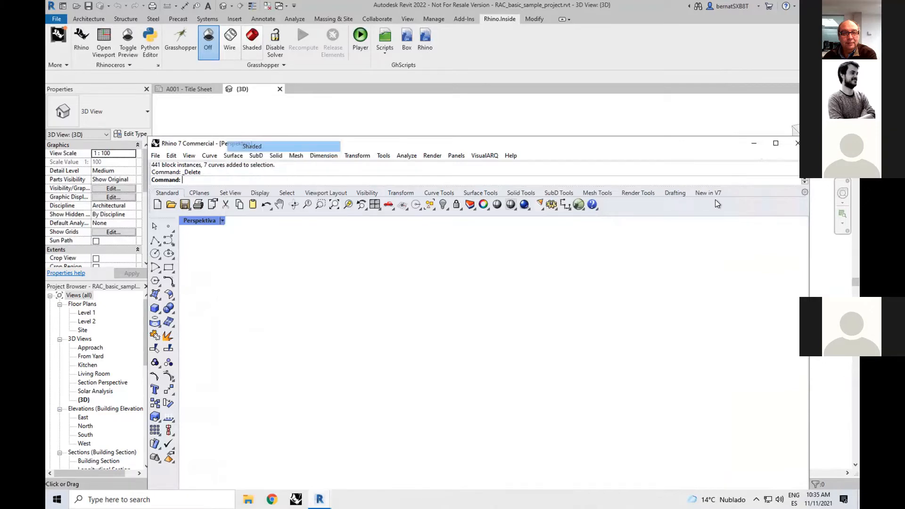
{"action": "left_click", "coordinate": [796, 144]}
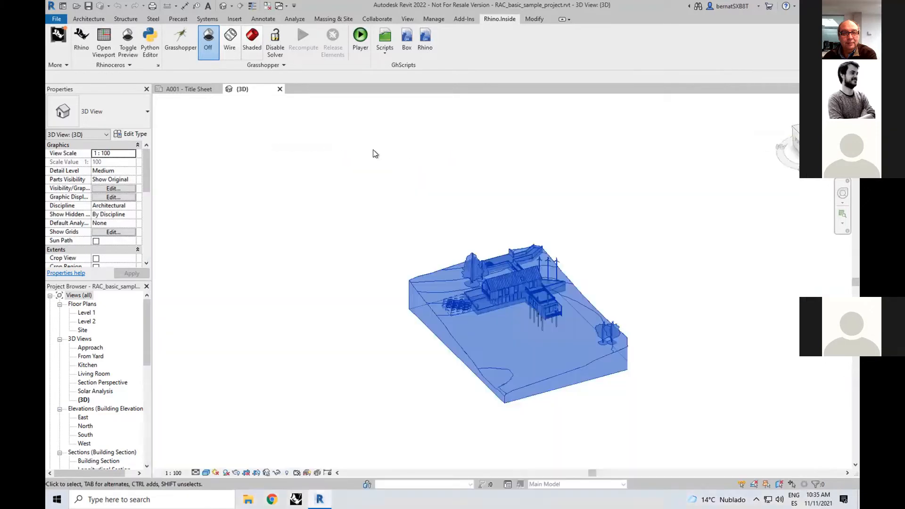
Close the sample project's views in Revit and create a new project from the Metric-Architectural Template.
{"action": "left_click", "coordinate": [280, 89]}
{"action": "left_click", "coordinate": [221, 89]}
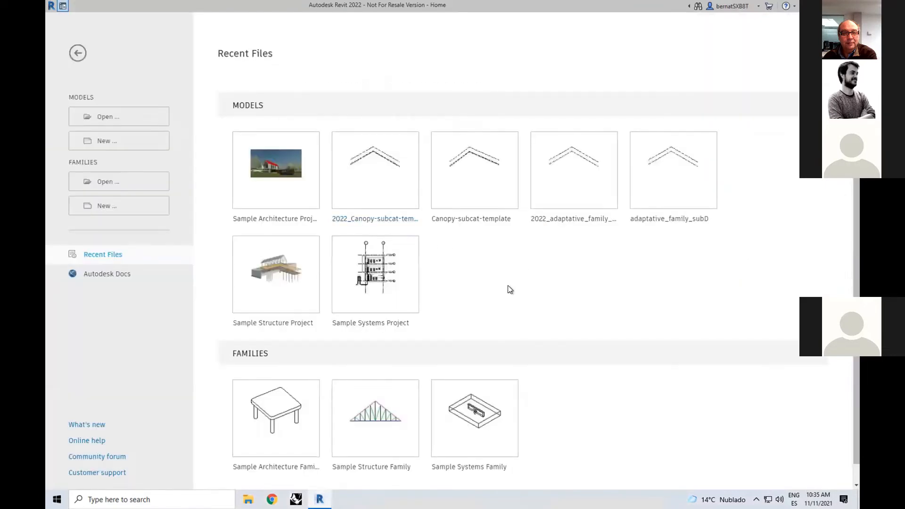
{"action": "left_click", "coordinate": [108, 140]}
{"action": "left_click", "coordinate": [473, 229]}
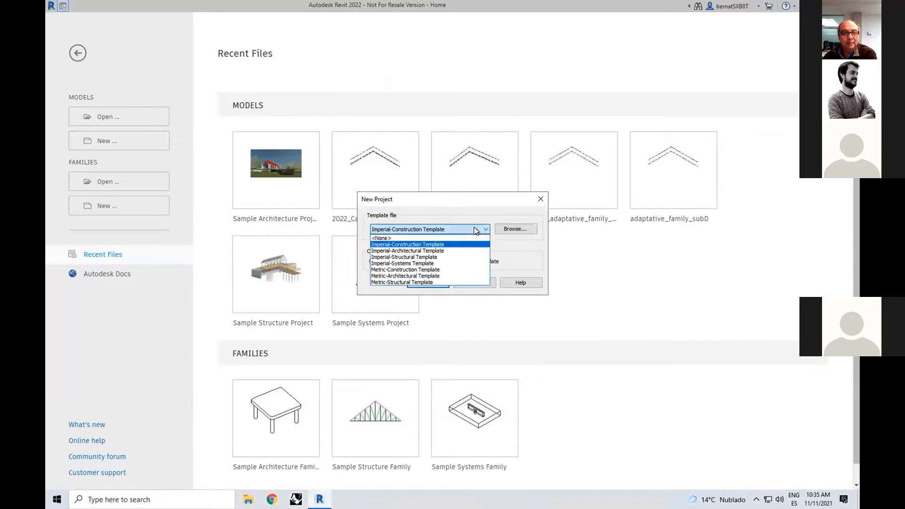
{"action": "left_click", "coordinate": [447, 277]}
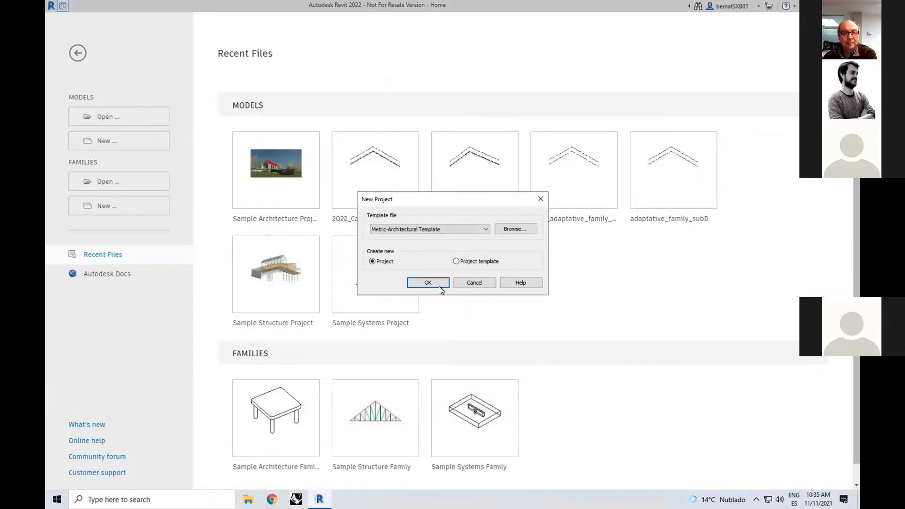
{"action": "left_click", "coordinate": [437, 285]}
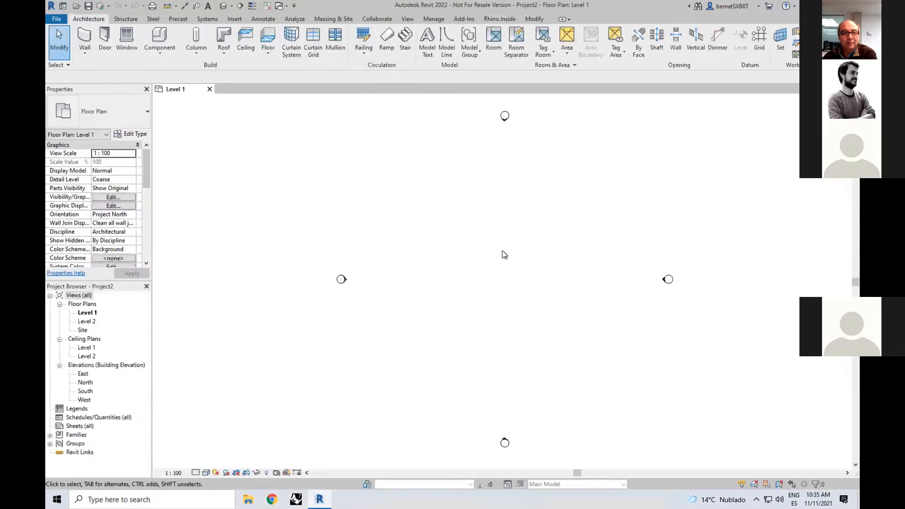
Open the new project's default 3D view in Revit and bring up Rhino through Rhino.Inside.
{"action": "left_click", "coordinate": [222, 7]}
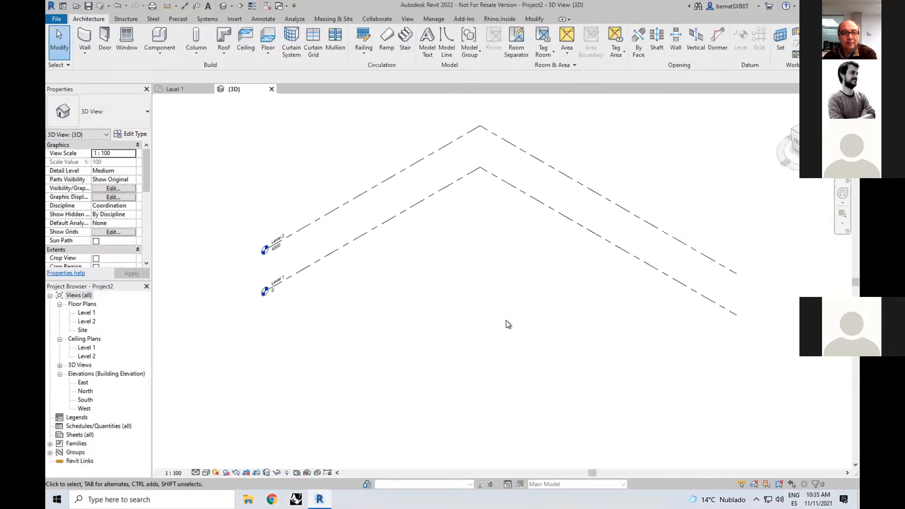
{"action": "middle_click_drag", "start_coordinate": [565, 289], "coordinate": [395, 263], "text": "shift"}
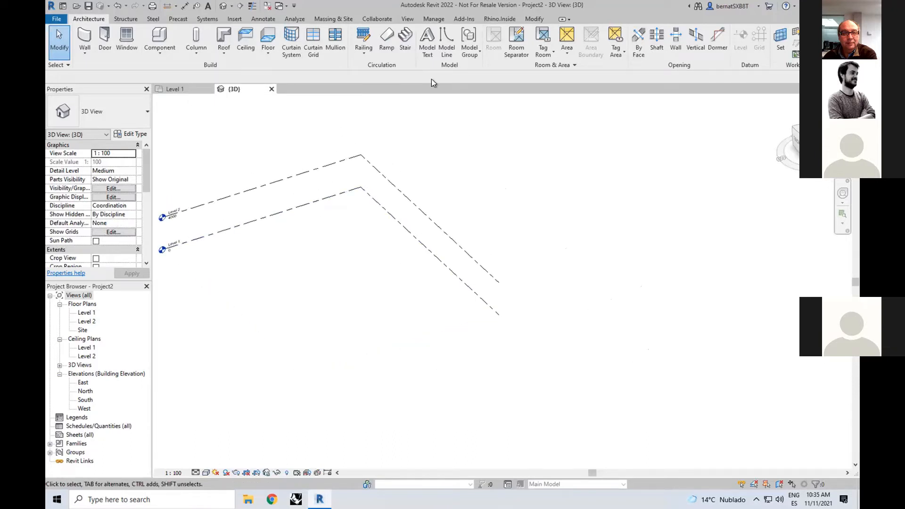
{"action": "left_click", "coordinate": [499, 19]}
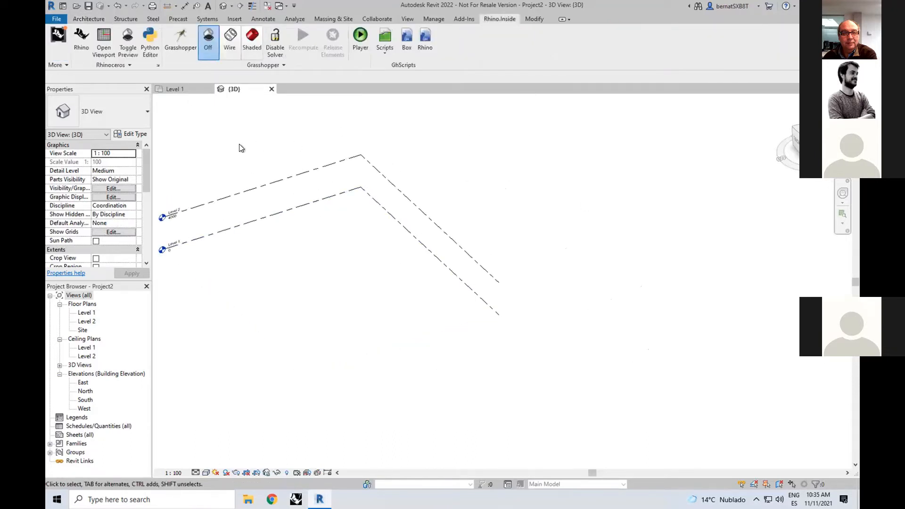
{"action": "left_click", "coordinate": [82, 46]}
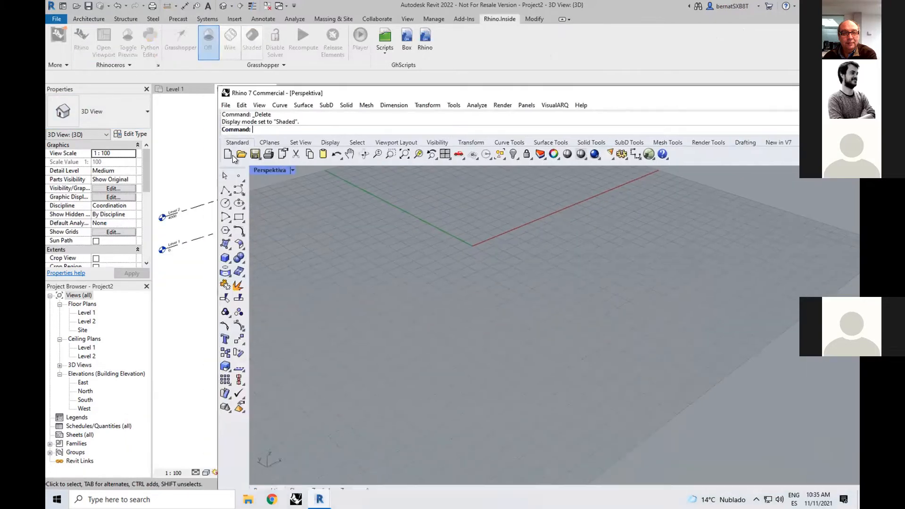
Open rhino_office.3dm in Rhino, scaling the model to millimetres like Revit, and shift the Rhino window aside so Revit's 3D view shows.
{"action": "left_click", "coordinate": [241, 154]}
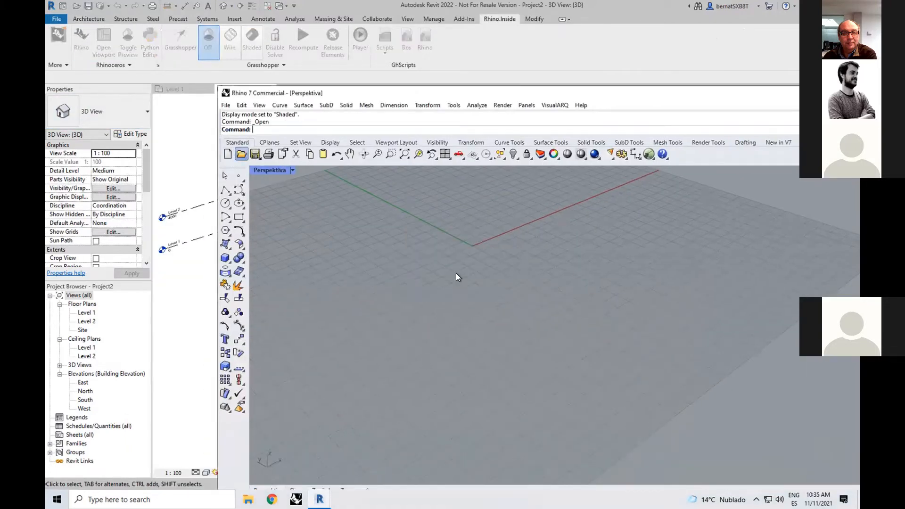
{"action": "left_click", "coordinate": [457, 284]}
{"action": "left_click", "coordinate": [339, 222]}
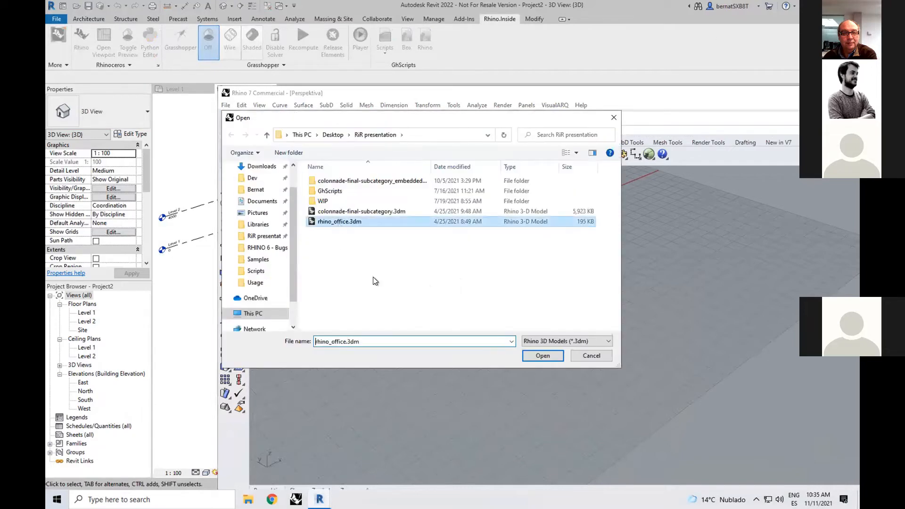
{"action": "left_click", "coordinate": [528, 359]}
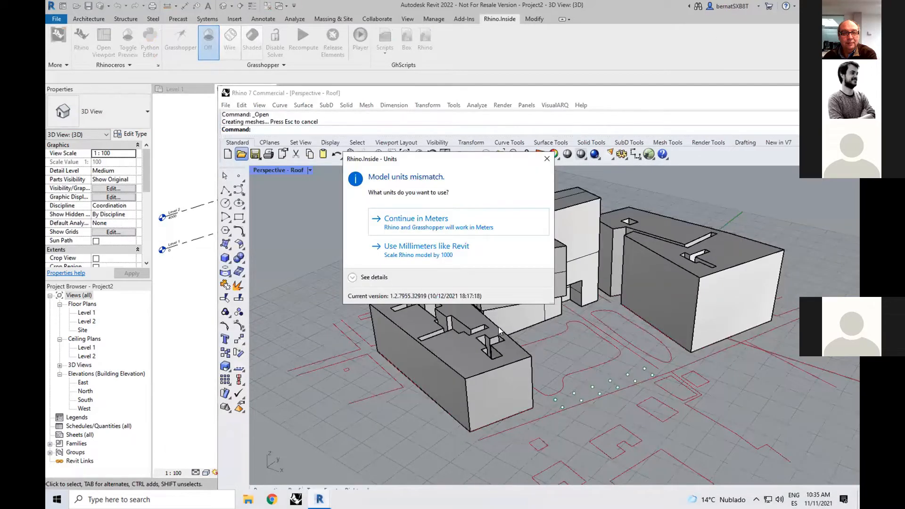
{"action": "left_click", "coordinate": [485, 258]}
{"action": "scroll", "coordinate": [418, 283], "scroll_direction": "down", "scroll_amount": 3}
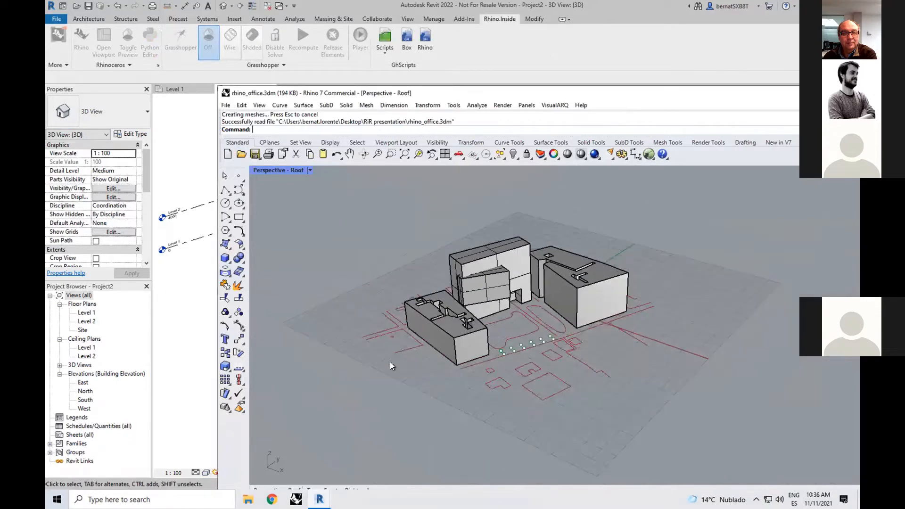
{"action": "left_click_drag", "start_coordinate": [480, 99], "coordinate": [611, 102]}
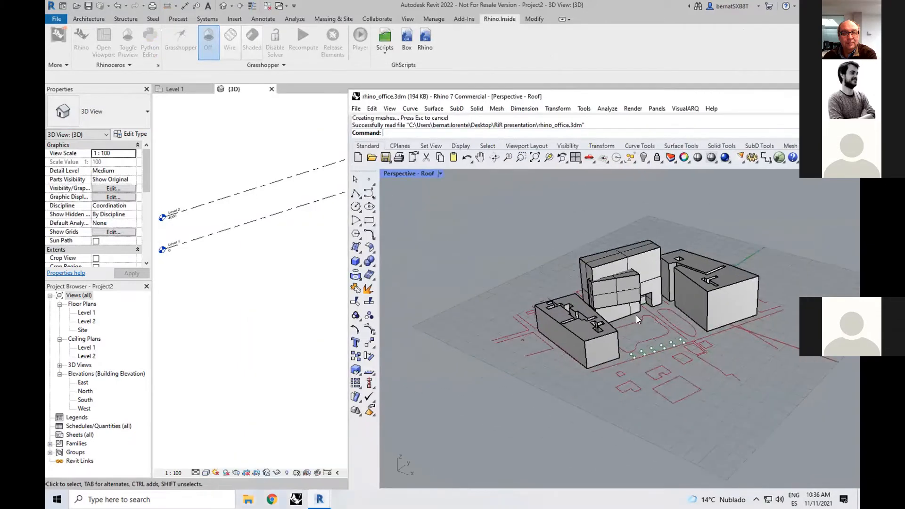
Pick a site curve and the building volumes in the Rhino model one after another to examine them, and clear the selection.
{"action": "left_click", "coordinate": [671, 381]}
{"action": "left_click", "coordinate": [587, 340]}
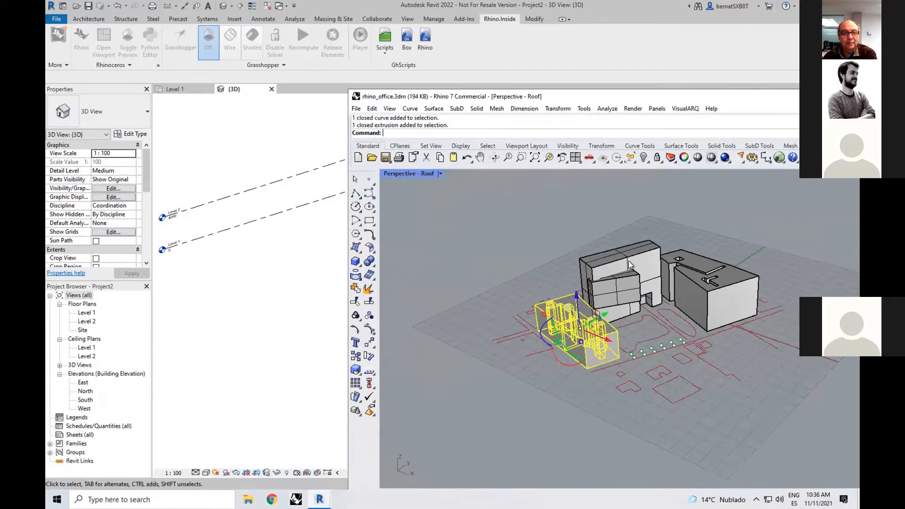
{"action": "left_click", "coordinate": [629, 292]}
{"action": "left_click", "coordinate": [720, 305]}
{"action": "left_click", "coordinate": [747, 248]}
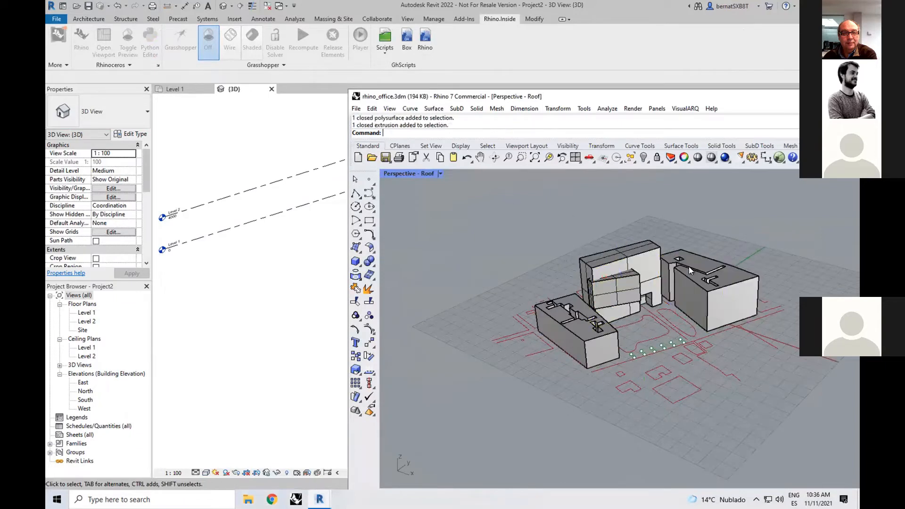
Return to Revit, open Grasshopper through Rhino.Inside and place a Brep parameter on the canvas.
{"action": "left_click", "coordinate": [298, 298]}
{"action": "scroll", "coordinate": [298, 297], "scroll_direction": "down", "scroll_amount": 1}
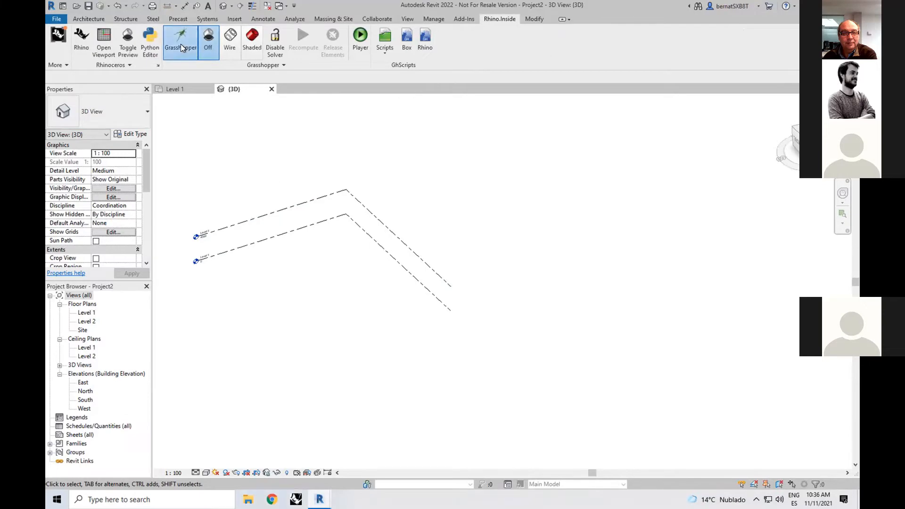
{"action": "left_click", "coordinate": [181, 45]}
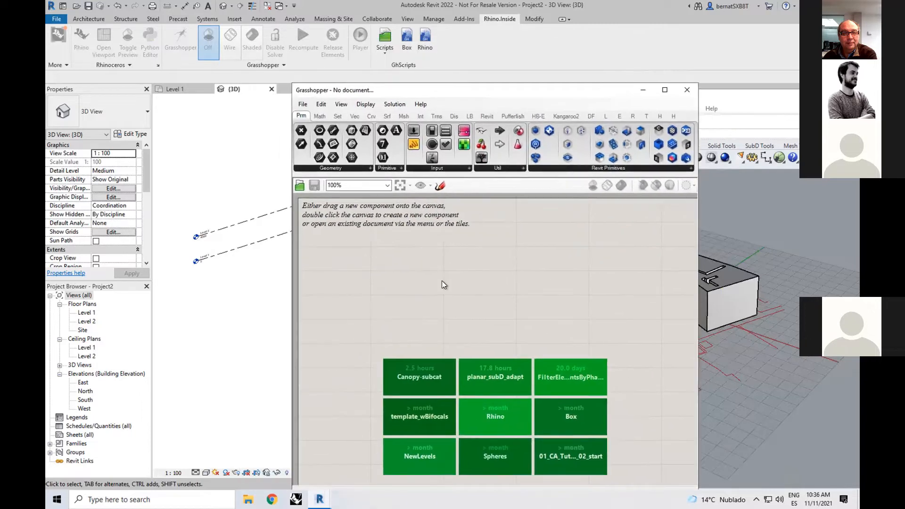
{"action": "double_click", "coordinate": [411, 275]}
{"action": "type", "text": "brep"}
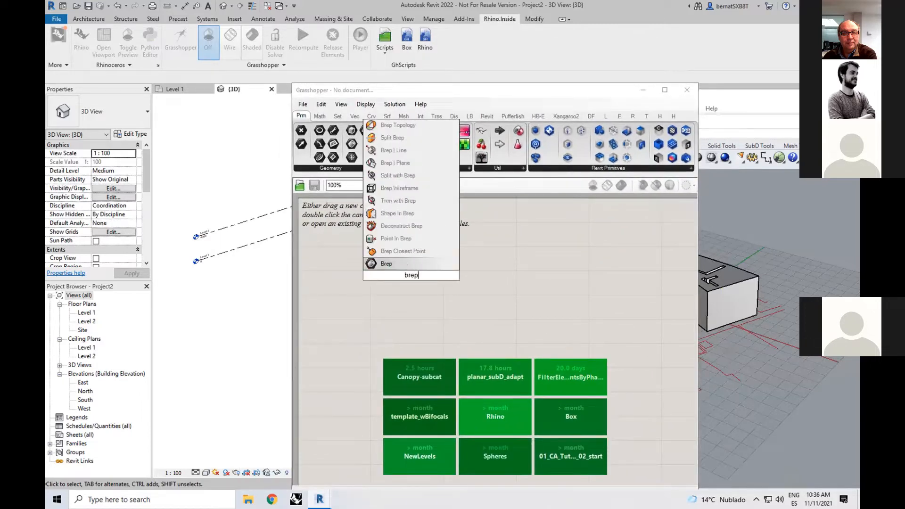
{"action": "key", "text": "Return"}
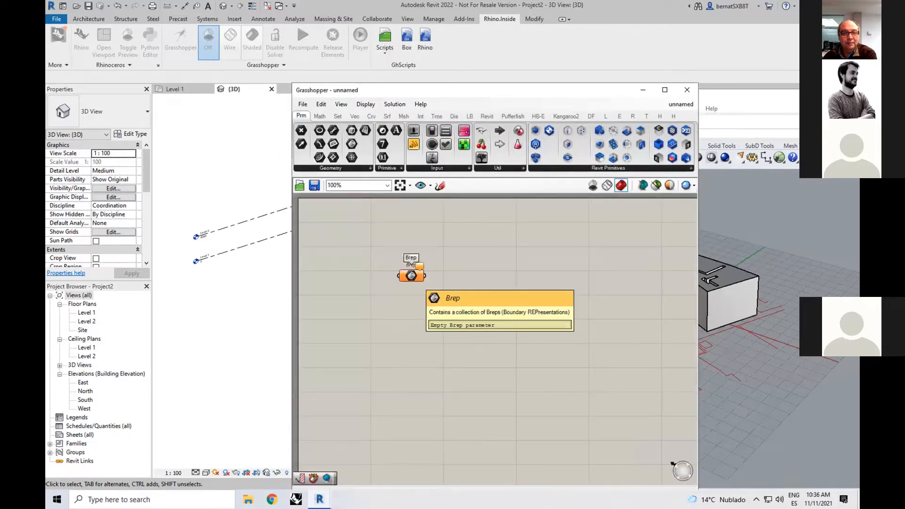
Reference the low building nearest the front of the Rhino model as a single Brep and move the Grasshopper window away from Revit's view.
{"action": "right_click", "coordinate": [409, 275]}
{"action": "left_click", "coordinate": [467, 396]}
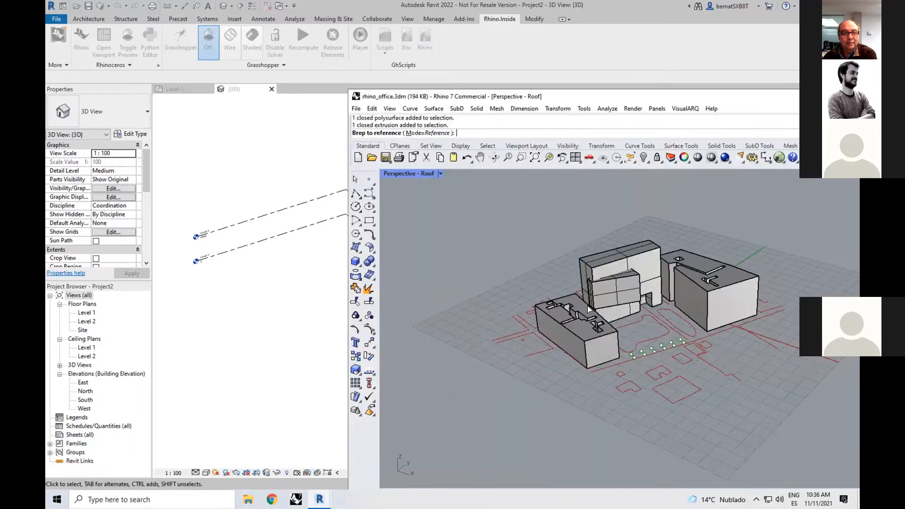
{"action": "left_click", "coordinate": [582, 329]}
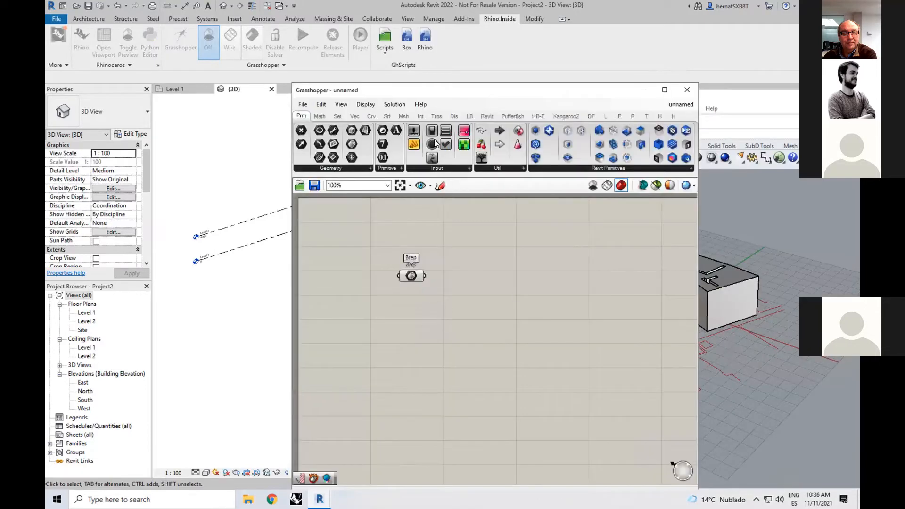
{"action": "left_click_drag", "start_coordinate": [465, 94], "coordinate": [632, 112]}
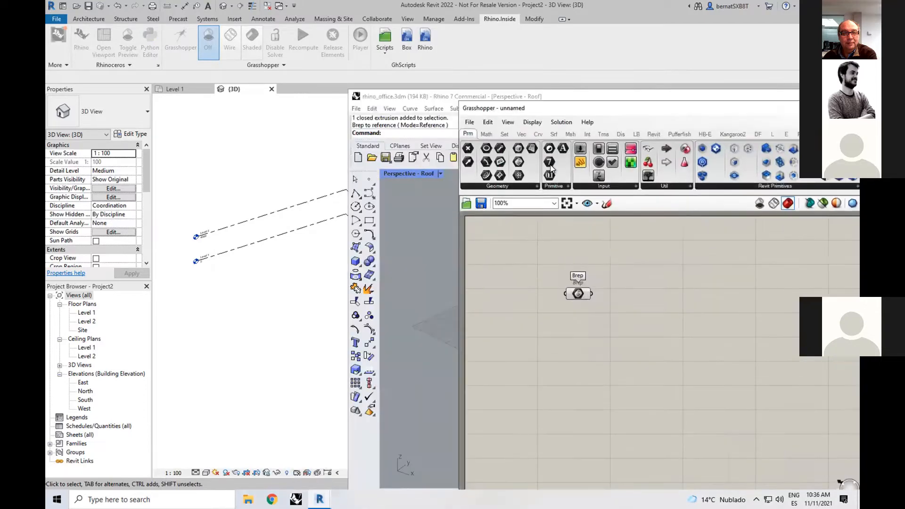
Set the Grasshopper preview in Revit to Shaded, recompute the definition and examine the previewed building in the 3D view.
{"action": "left_click", "coordinate": [264, 282]}
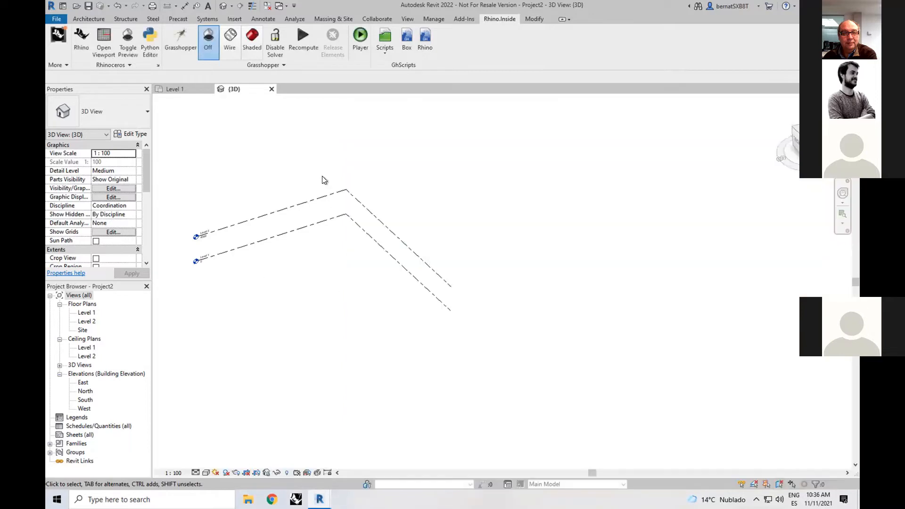
{"action": "left_click", "coordinate": [251, 45]}
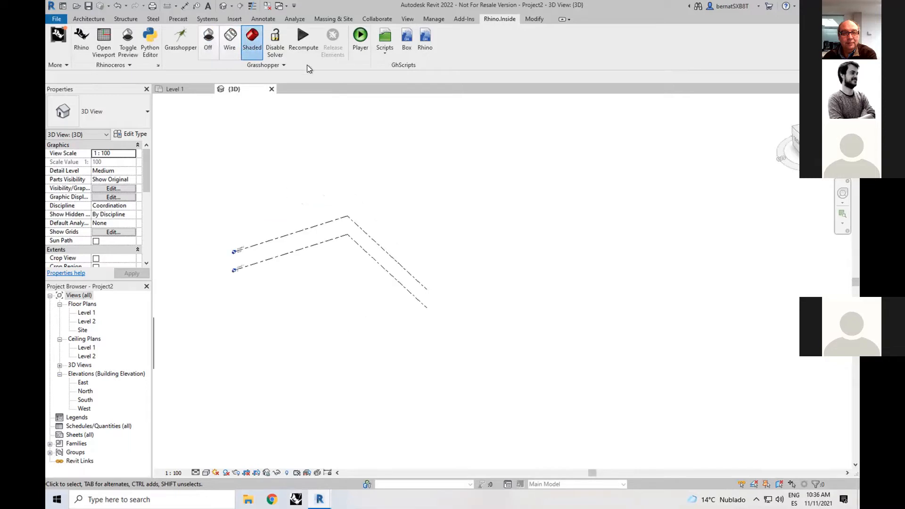
{"action": "left_click", "coordinate": [303, 42]}
{"action": "left_click", "coordinate": [422, 283]}
{"action": "scroll", "coordinate": [303, 264], "scroll_direction": "down", "scroll_amount": 3}
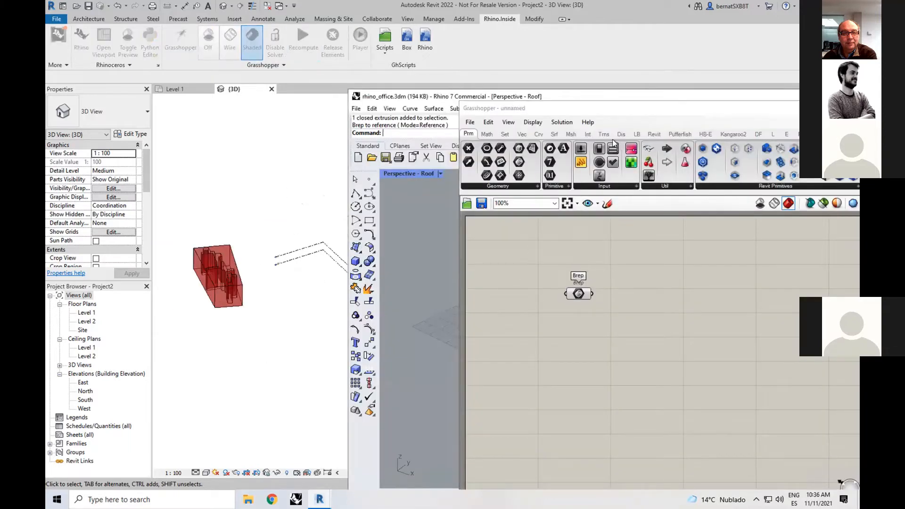
{"action": "left_click_drag", "start_coordinate": [710, 109], "coordinate": [699, 115]}
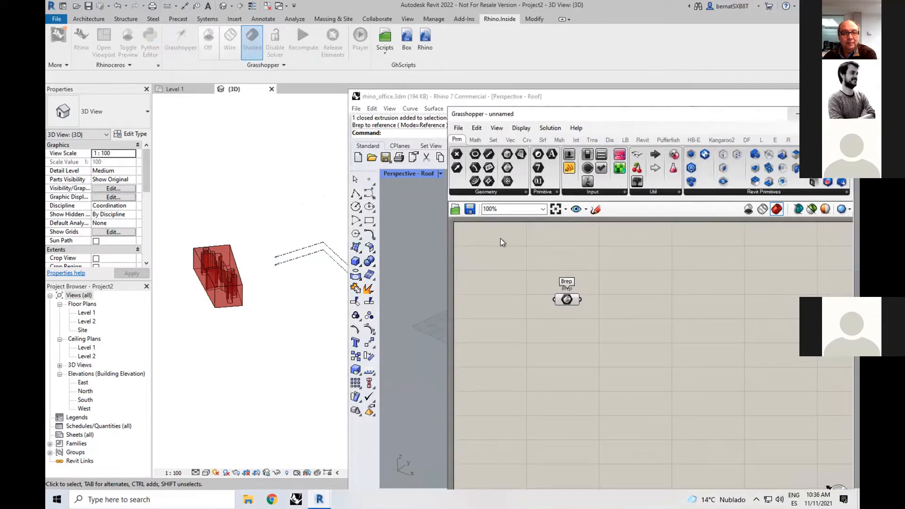
{"action": "left_click", "coordinate": [252, 347]}
{"action": "middle_click_drag", "start_coordinate": [243, 343], "coordinate": [433, 306]}
{"action": "left_click_drag", "start_coordinate": [193, 196], "coordinate": [342, 359]}
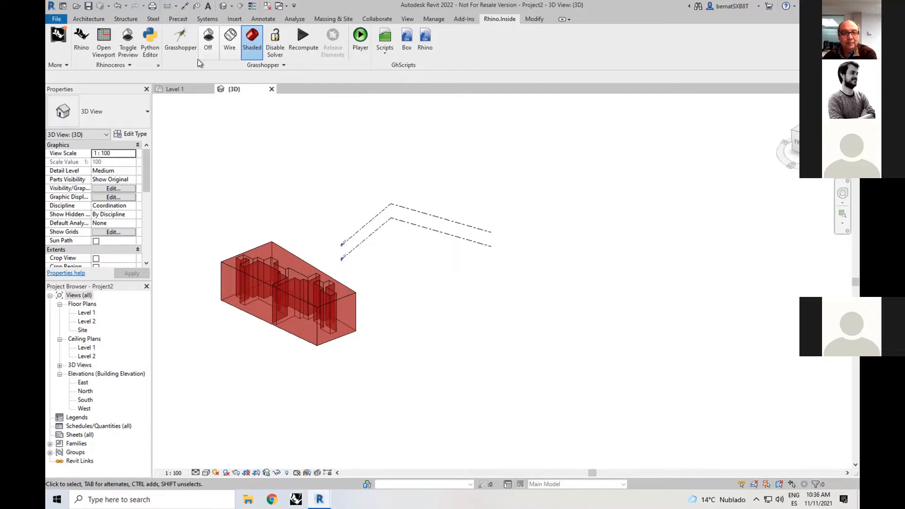
Reference the two outer buildings of the Rhino office model in the Brep parameter as multiple Breps.
{"action": "left_click", "coordinate": [188, 49]}
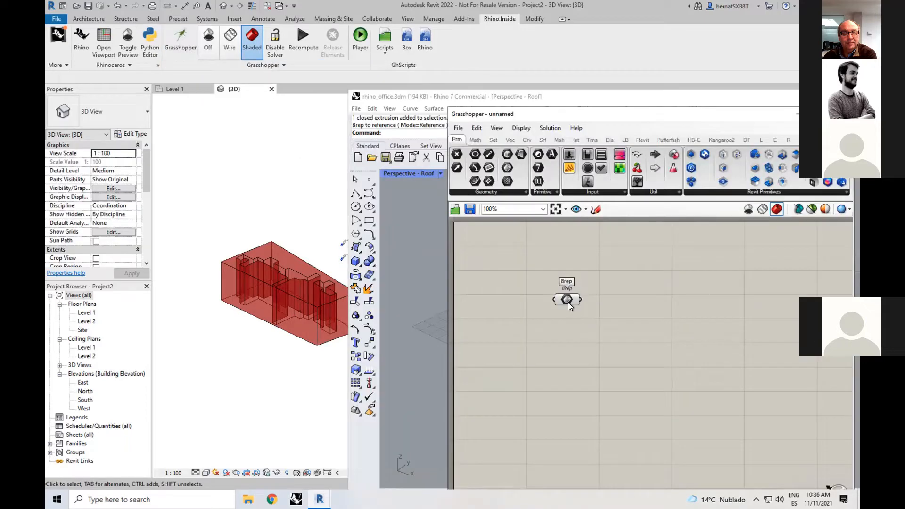
{"action": "right_click", "coordinate": [568, 302]}
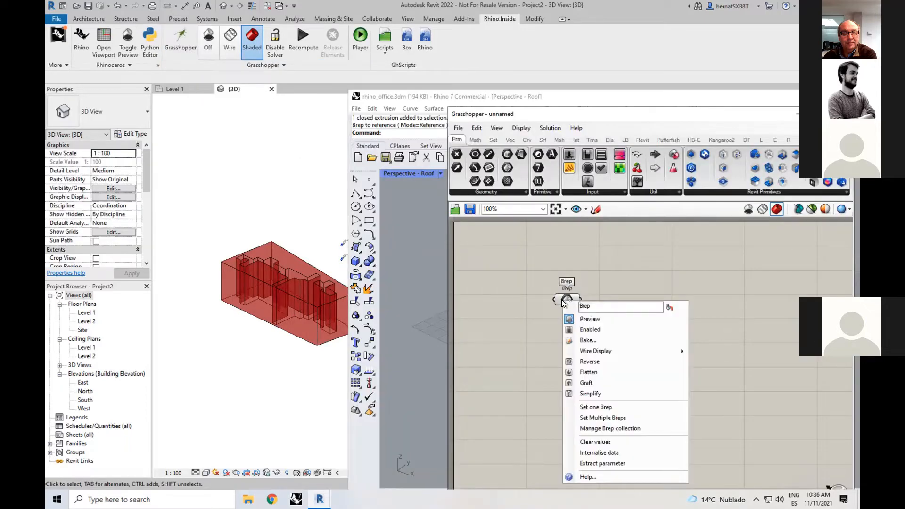
{"action": "left_click", "coordinate": [615, 418]}
{"action": "left_click", "coordinate": [592, 356]}
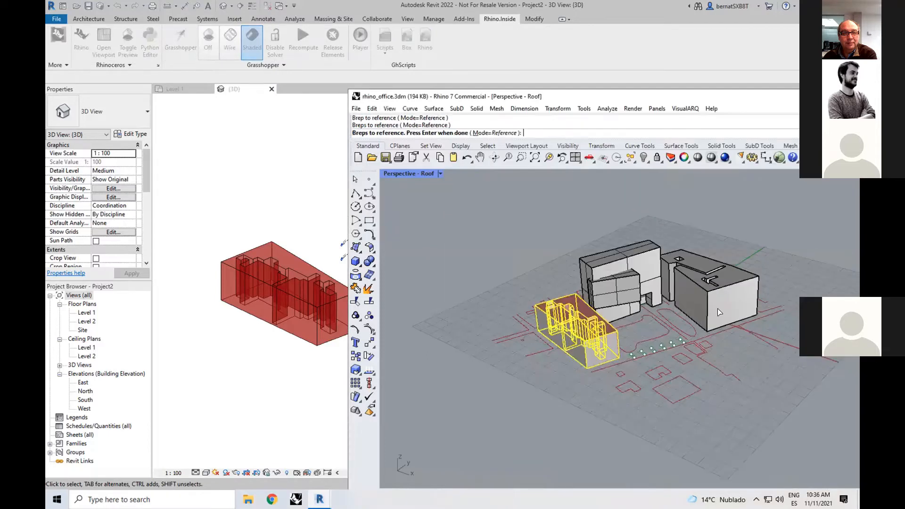
{"action": "left_click", "coordinate": [719, 312]}
{"action": "key", "text": "Return"}
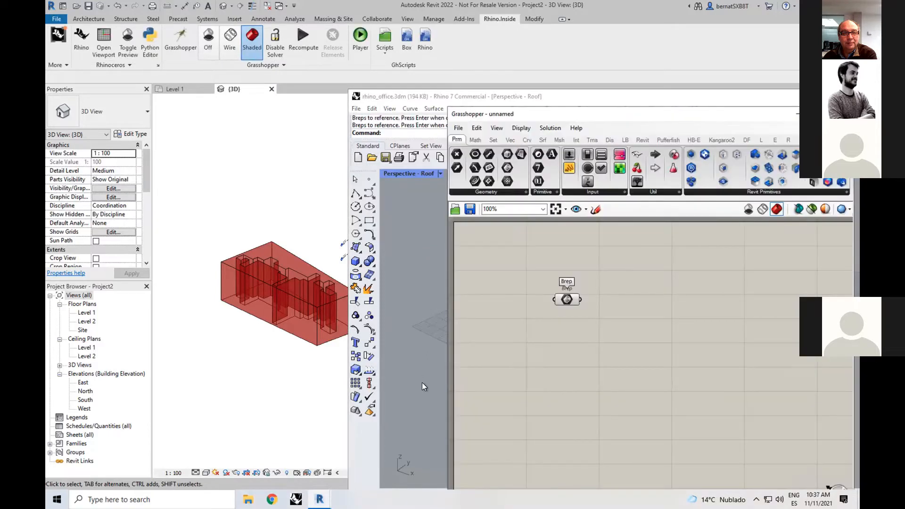
View the building preview in Revit from another angle, bring Grasshopper back and show its Revit components.
{"action": "scroll", "coordinate": [280, 329], "scroll_direction": "down", "scroll_amount": 1}
{"action": "middle_click_drag", "start_coordinate": [303, 323], "coordinate": [267, 330], "text": "shift"}
{"action": "left_click", "coordinate": [173, 38]}
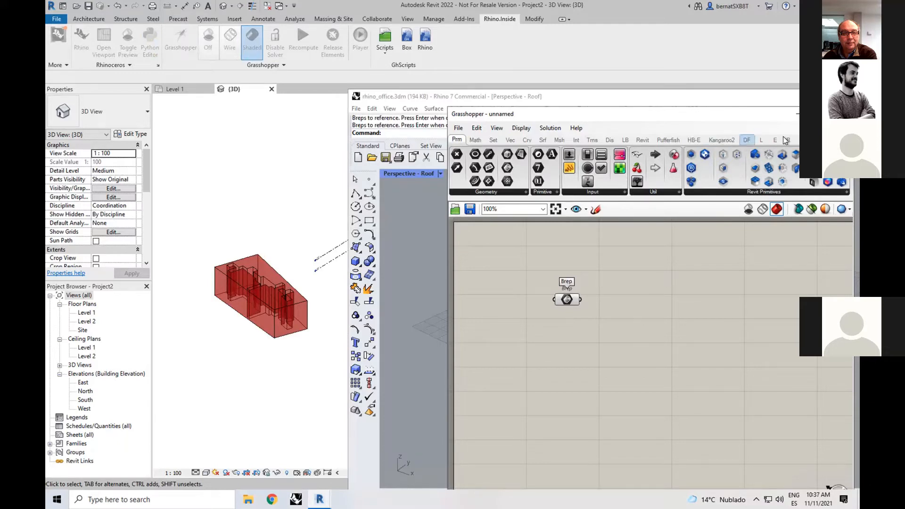
{"action": "left_click", "coordinate": [642, 140]}
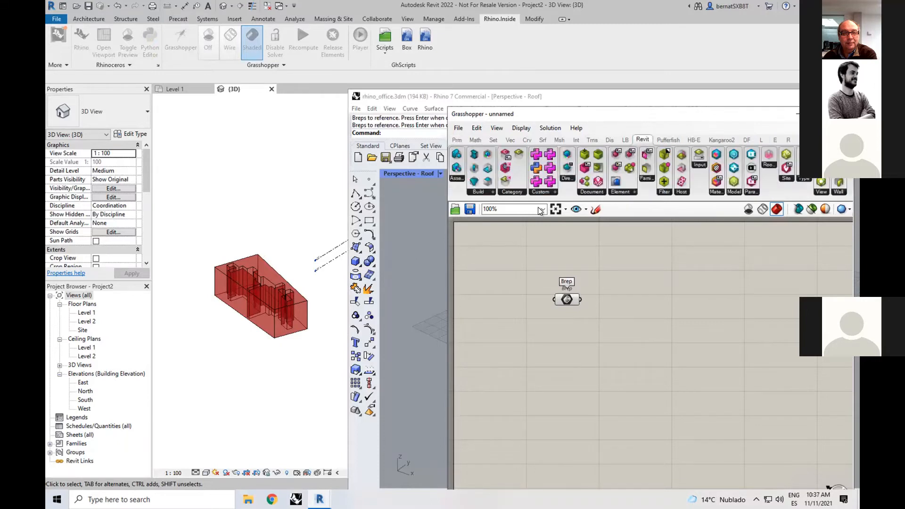
{"action": "left_click", "coordinate": [568, 179]}
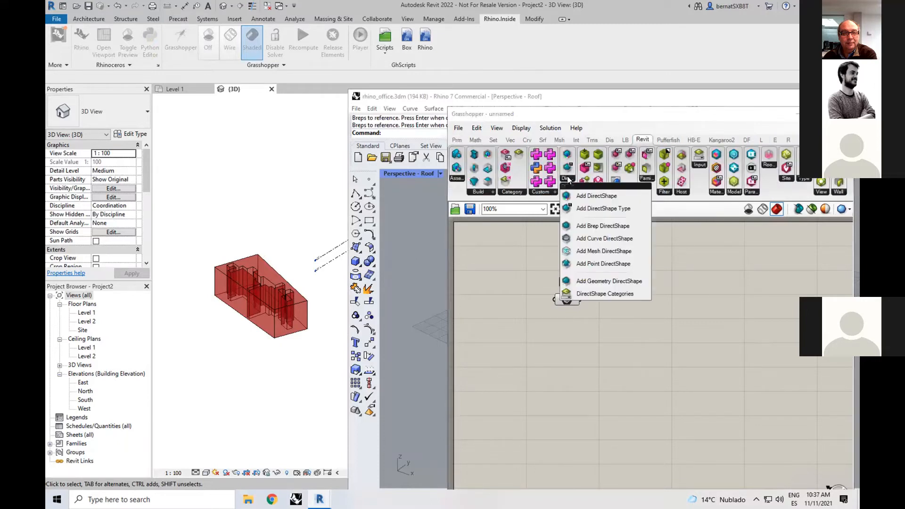
{"action": "left_click", "coordinate": [594, 195]}
{"action": "left_click", "coordinate": [662, 303]}
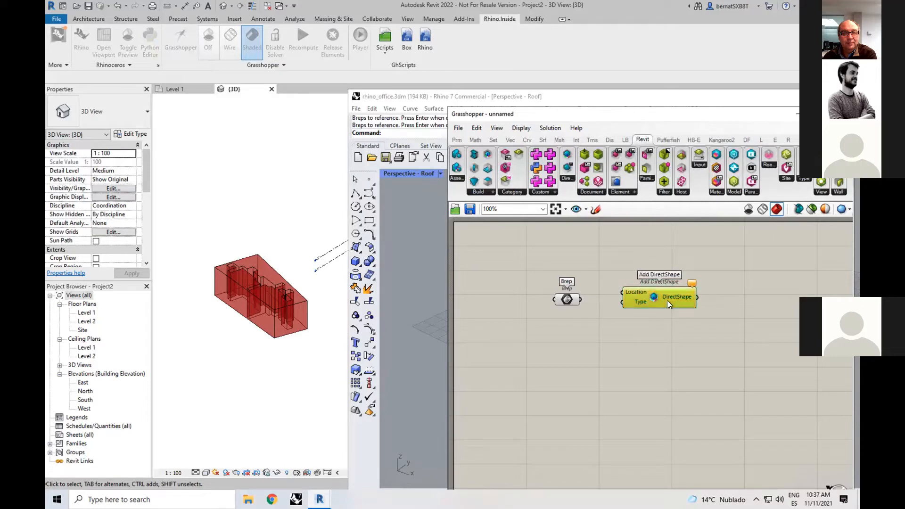
{"action": "key", "text": "Delete"}
{"action": "double_click", "coordinate": [639, 283]}
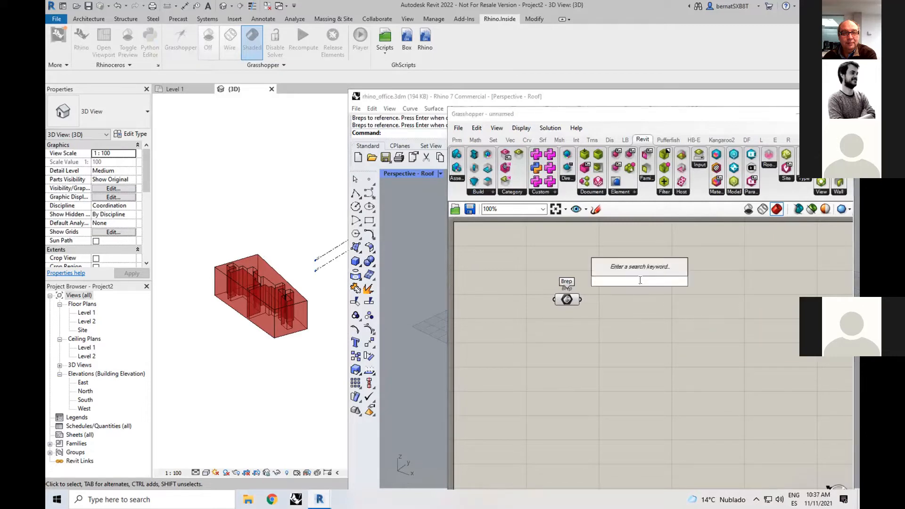
{"action": "type", "text": "bre"}
{"action": "key", "text": "BackSpace"}
{"action": "key", "text": "BackSpace"}
{"action": "key", "text": "BackSpace"}
{"action": "key", "text": "Escape"}
Place an Add Brep DirectShape component beside the Brep parameter and connect the parameter's output to its Brep input.
{"action": "left_click", "coordinate": [562, 179]}
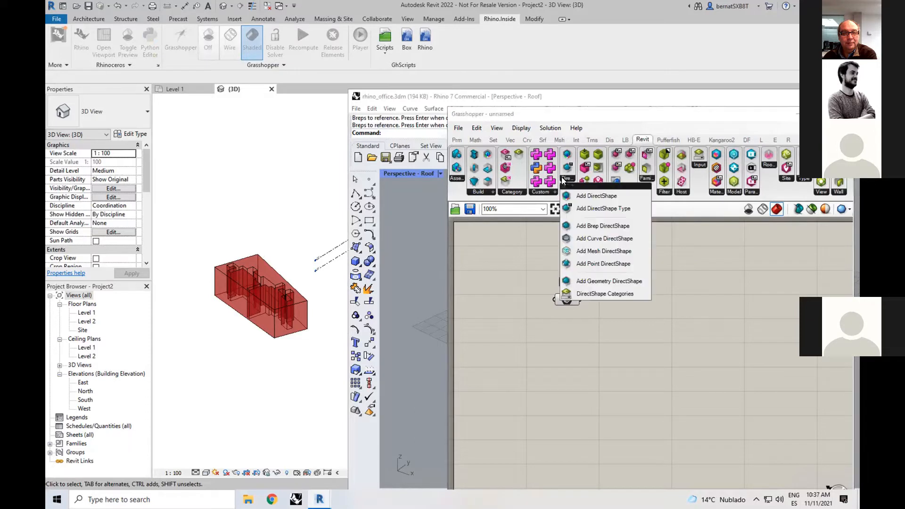
{"action": "left_click", "coordinate": [609, 225]}
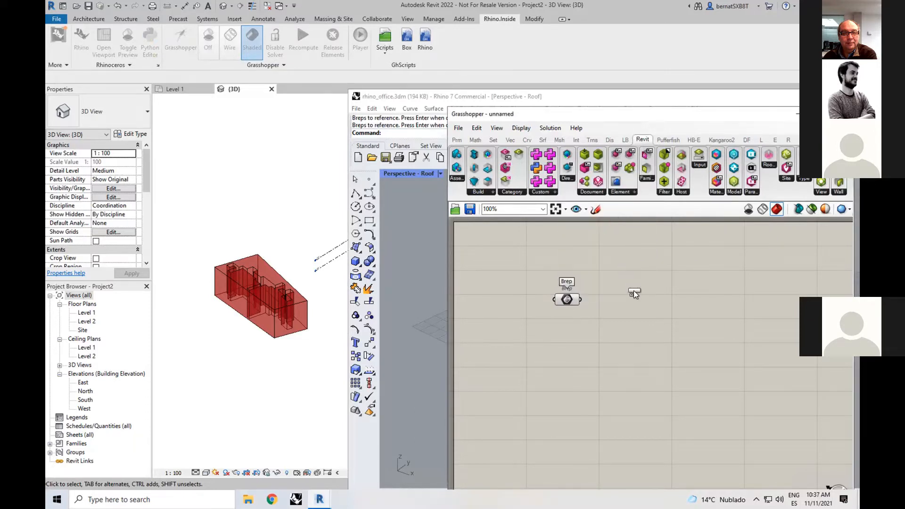
{"action": "left_click", "coordinate": [633, 294]}
{"action": "left_click_drag", "start_coordinate": [580, 299], "coordinate": [619, 298]}
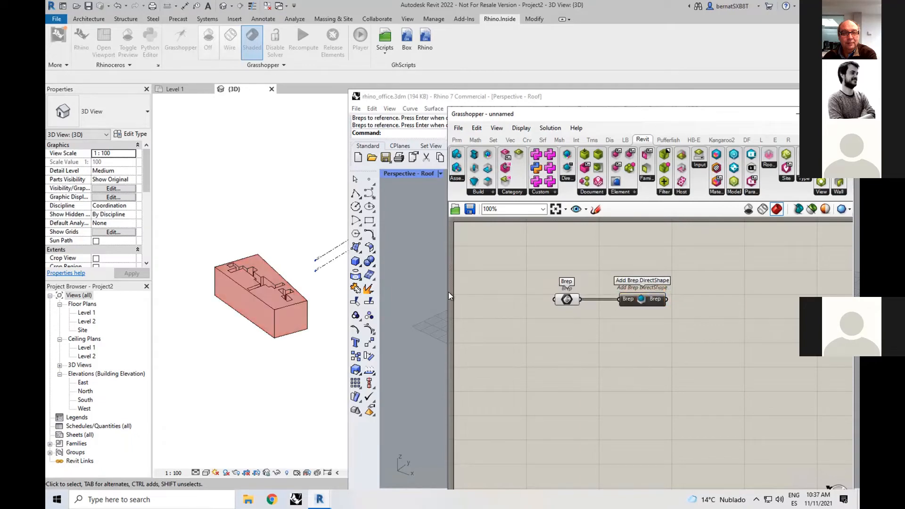
Switch off the Grasshopper preview in Revit, select the larger building's DirectShape to check its properties, and clear the selection.
{"action": "left_click", "coordinate": [313, 188]}
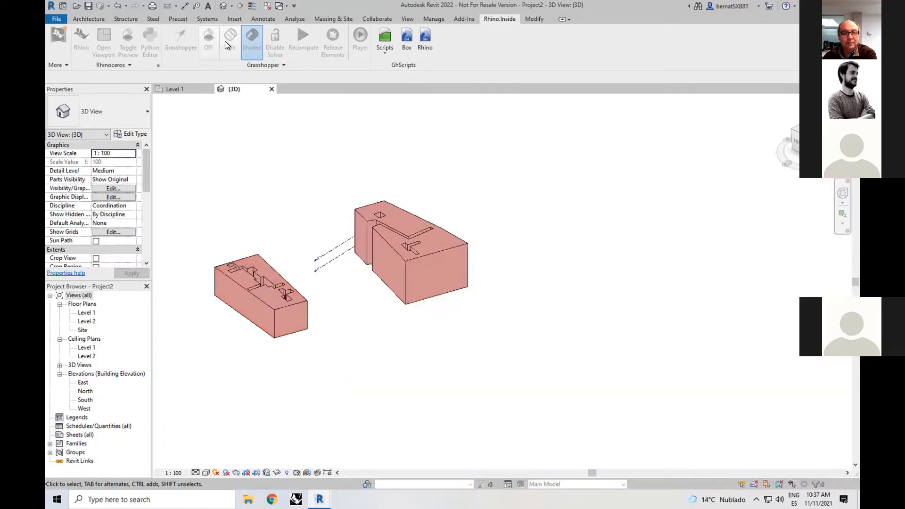
{"action": "left_click", "coordinate": [208, 41]}
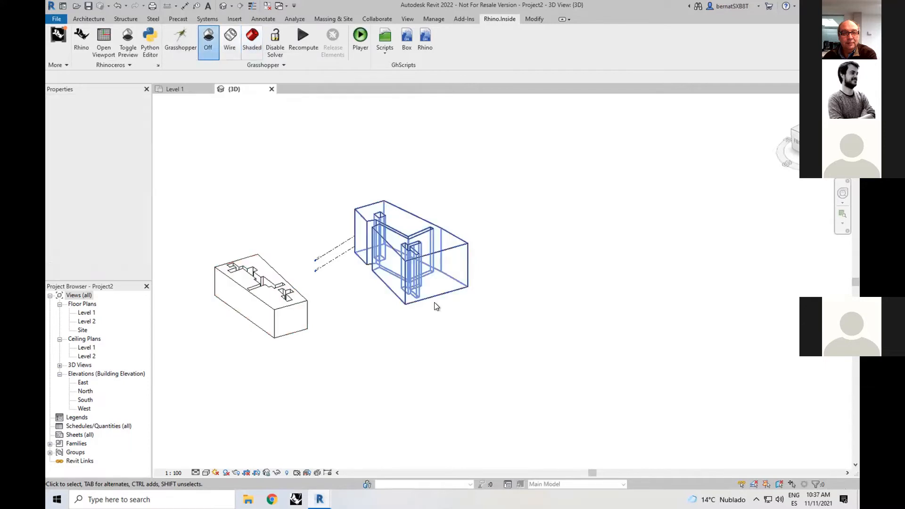
{"action": "left_click", "coordinate": [443, 249]}
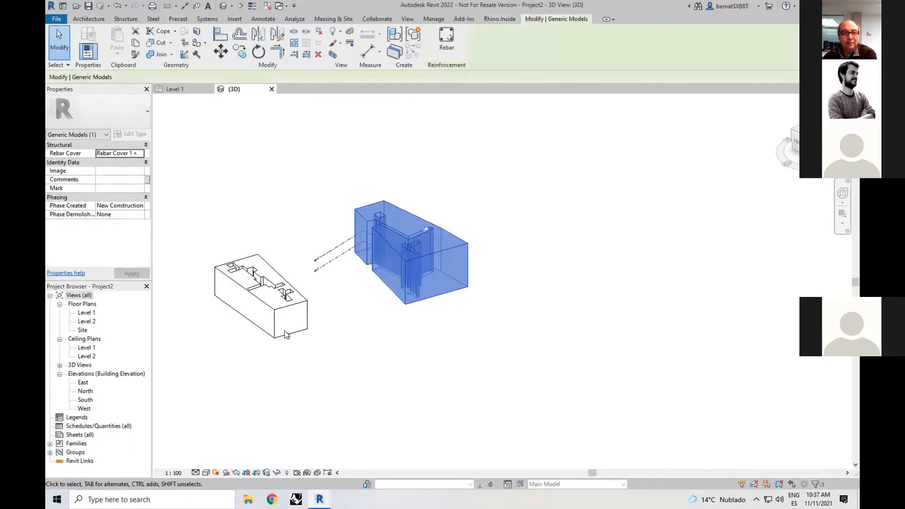
{"action": "left_click", "coordinate": [354, 349]}
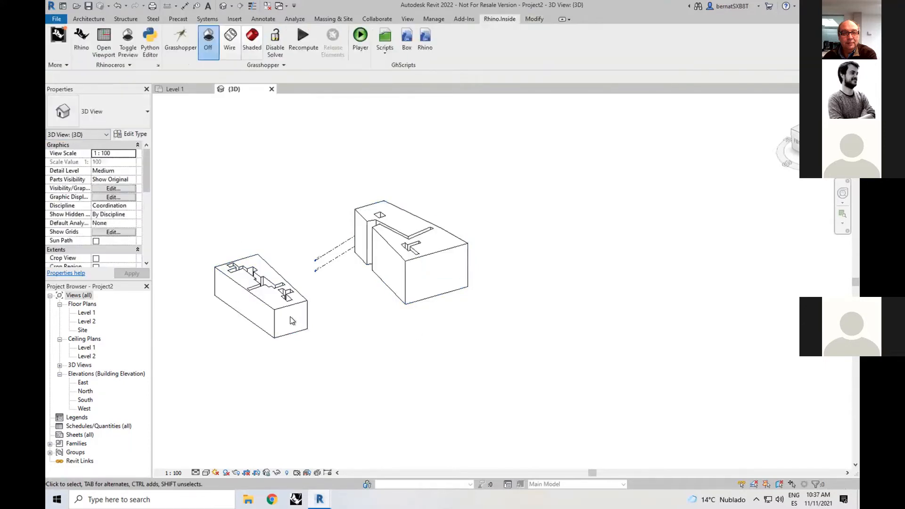
Bring Rhino and Grasshopper forward and shift the smaller outer building in the Rhino model away from the central building.
{"action": "left_click", "coordinate": [291, 305]}
{"action": "left_click", "coordinate": [436, 350]}
{"action": "left_click", "coordinate": [84, 42]}
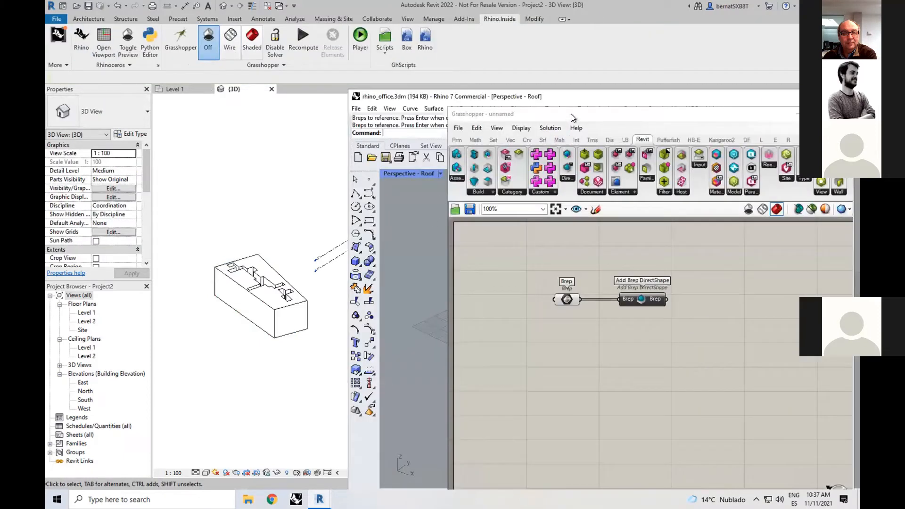
{"action": "left_click_drag", "start_coordinate": [570, 115], "coordinate": [739, 199]}
{"action": "left_click", "coordinate": [573, 337]}
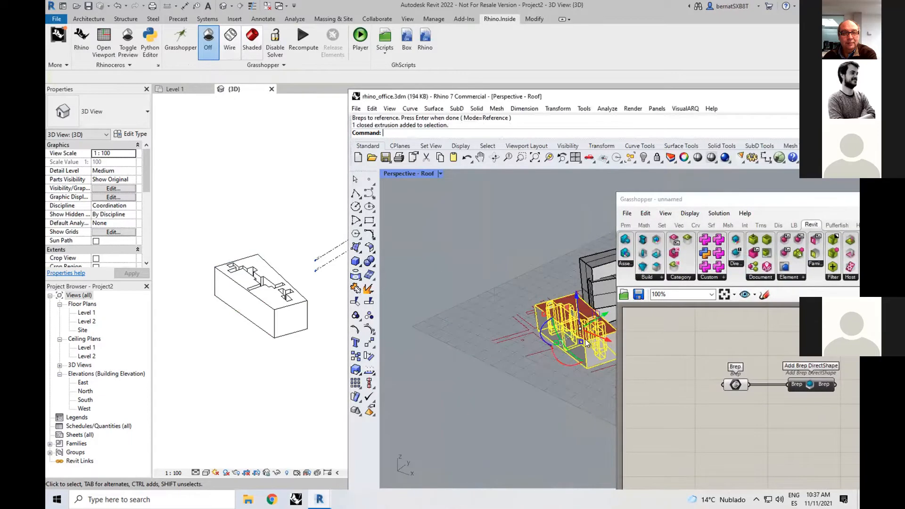
{"action": "left_click_drag", "start_coordinate": [564, 335], "coordinate": [523, 331]}
{"action": "left_click", "coordinate": [584, 414]}
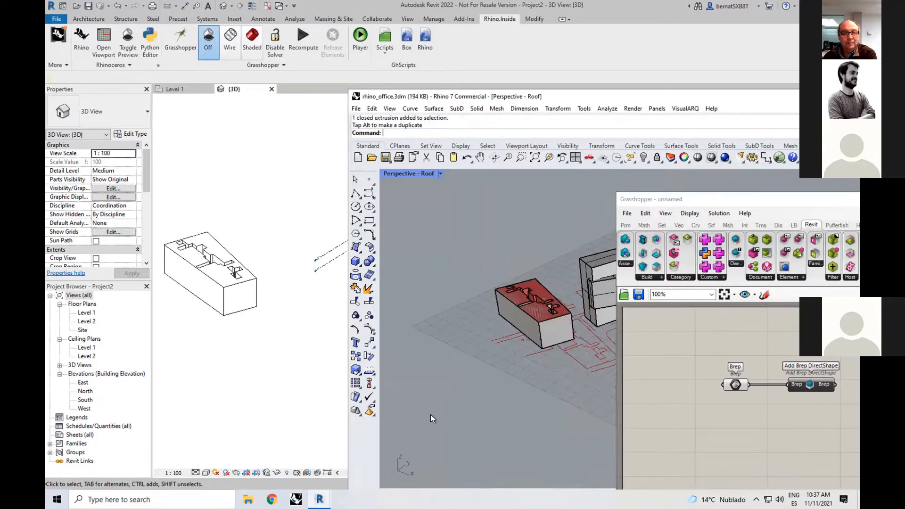
Place a second Brep parameter on the Grasshopper canvas below the existing one.
{"action": "right_click_drag", "start_coordinate": [541, 387], "coordinate": [444, 358], "text": "shift"}
{"action": "right_click_drag", "start_coordinate": [724, 433], "coordinate": [725, 433]}
{"action": "scroll", "coordinate": [725, 433], "scroll_direction": "down", "scroll_amount": 2}
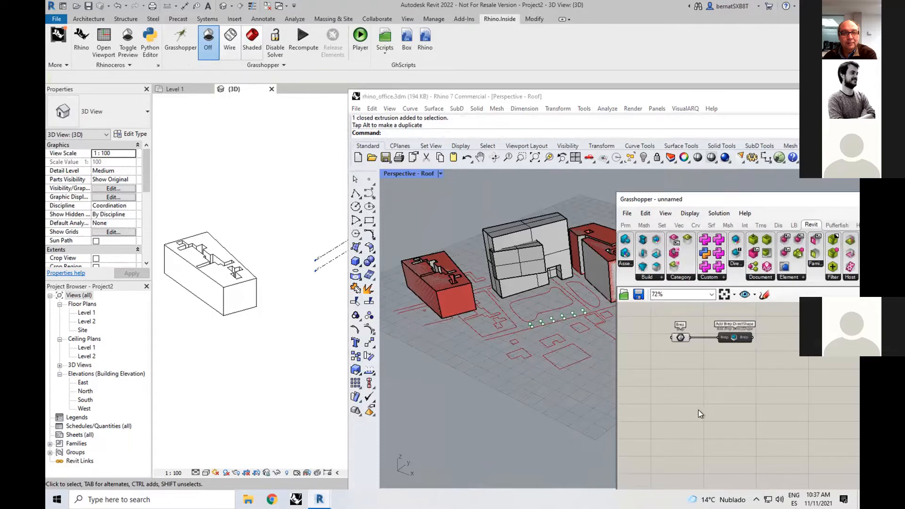
{"action": "right_click_drag", "start_coordinate": [753, 416], "coordinate": [744, 407]}
{"action": "double_click", "coordinate": [676, 376]}
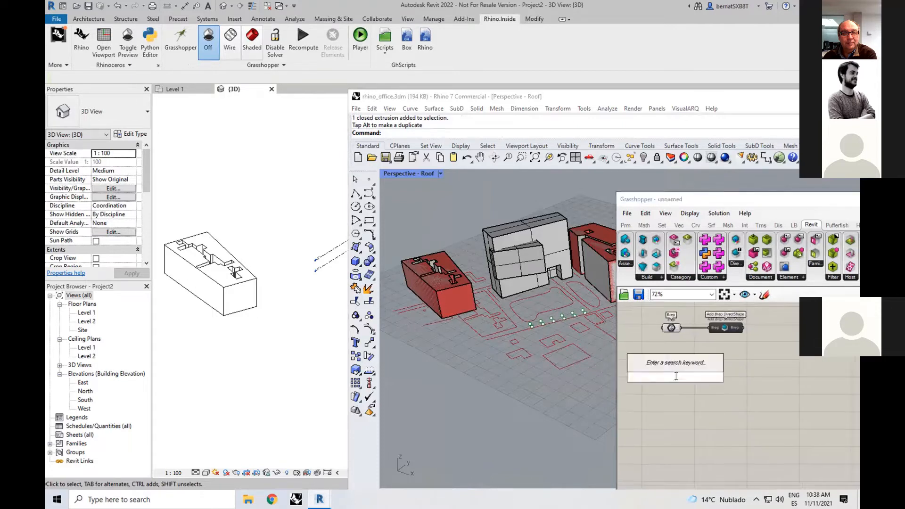
{"action": "type", "text": "brep"}
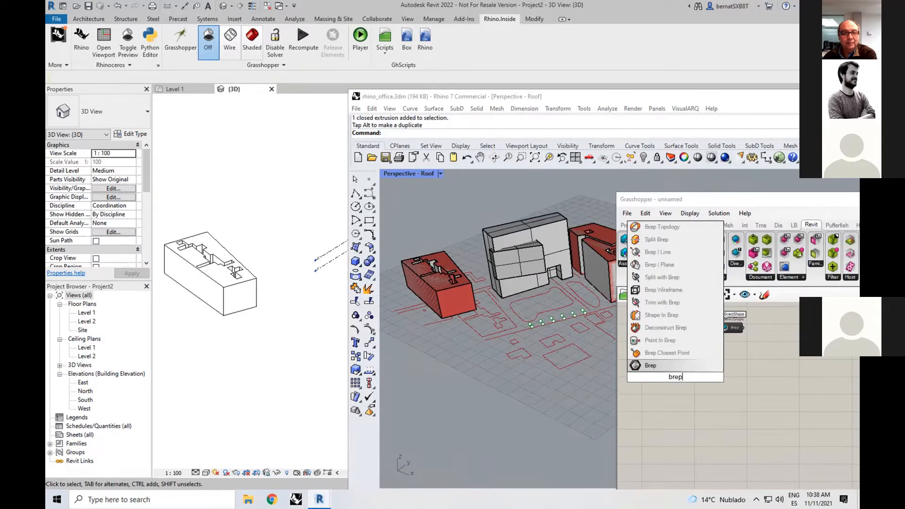
{"action": "key", "text": "Return"}
Reference the central building of the Rhino model in the new Brep parameter using Set Multiple Breps.
{"action": "right_click", "coordinate": [674, 377]}
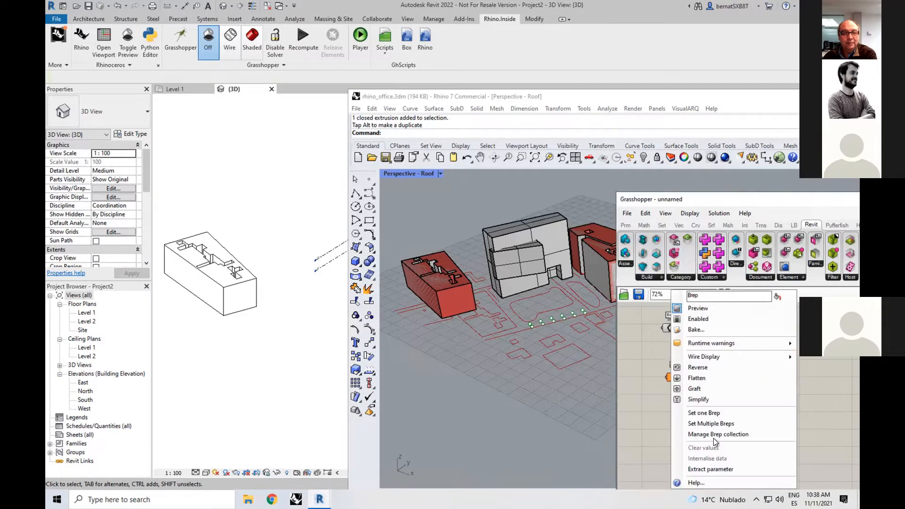
{"action": "left_click", "coordinate": [719, 423]}
{"action": "left_click", "coordinate": [536, 256]}
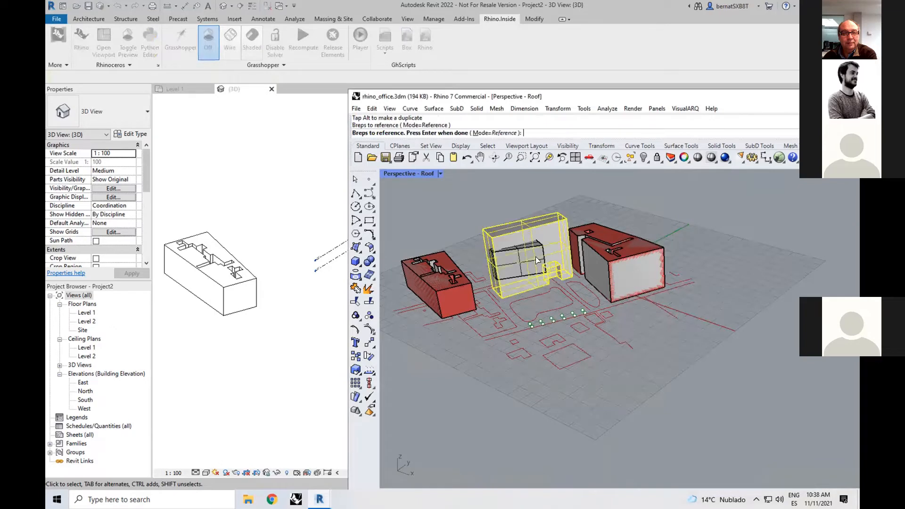
{"action": "key", "text": "Return"}
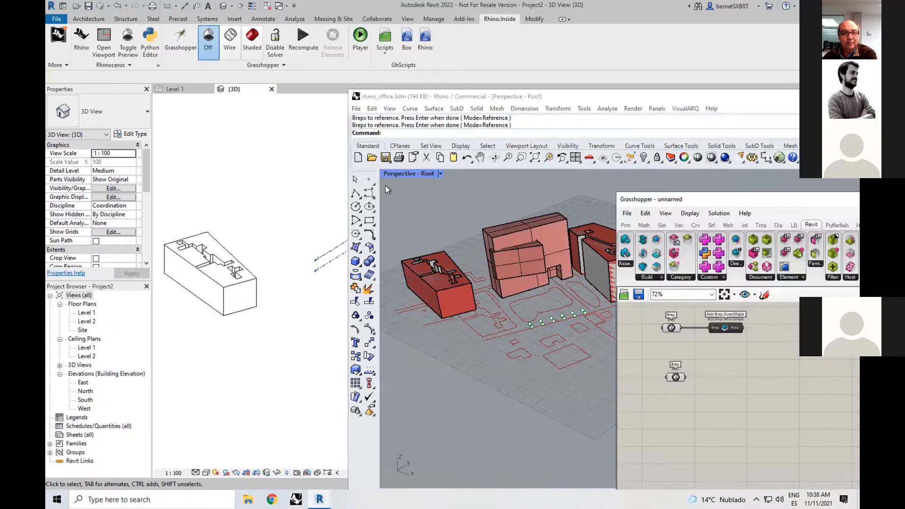
Place the Contour component for shapes beside the second Brep parameter and connect the parameter to its Shape input.
{"action": "double_click", "coordinate": [756, 381]}
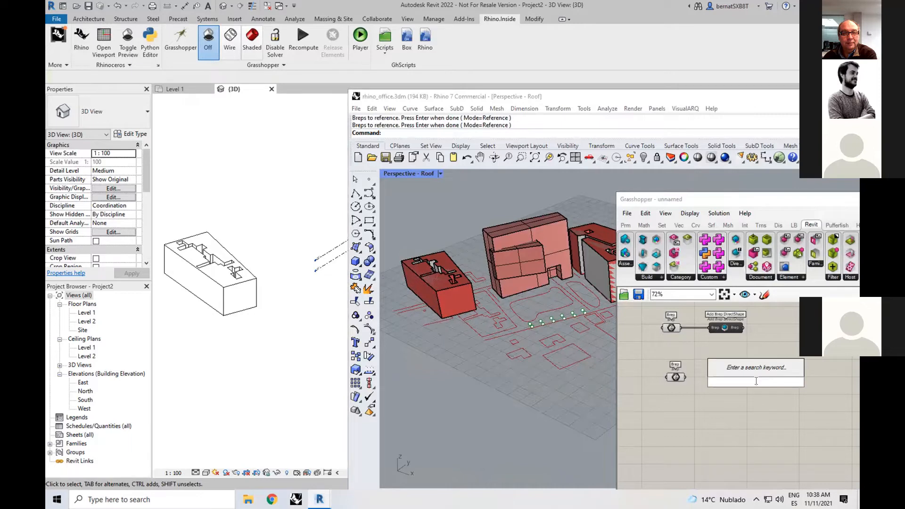
{"action": "type", "text": "c"}
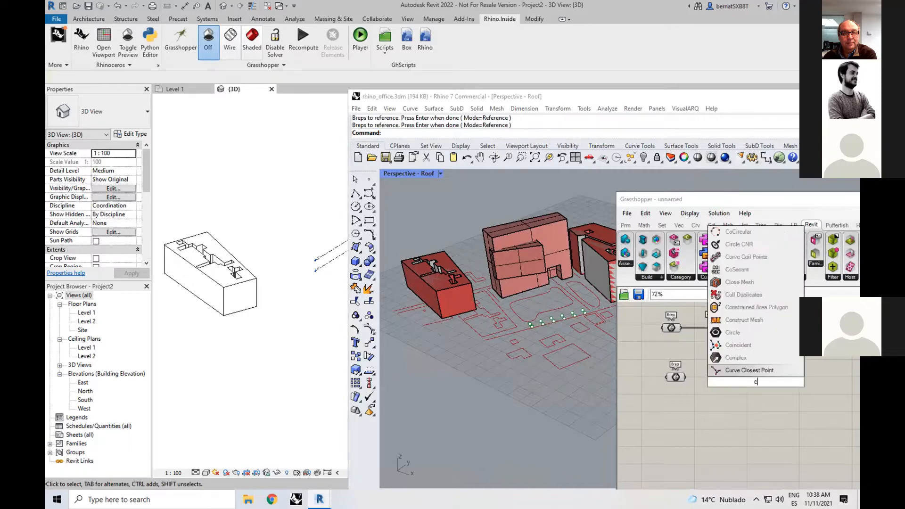
{"action": "type", "text": "onto"}
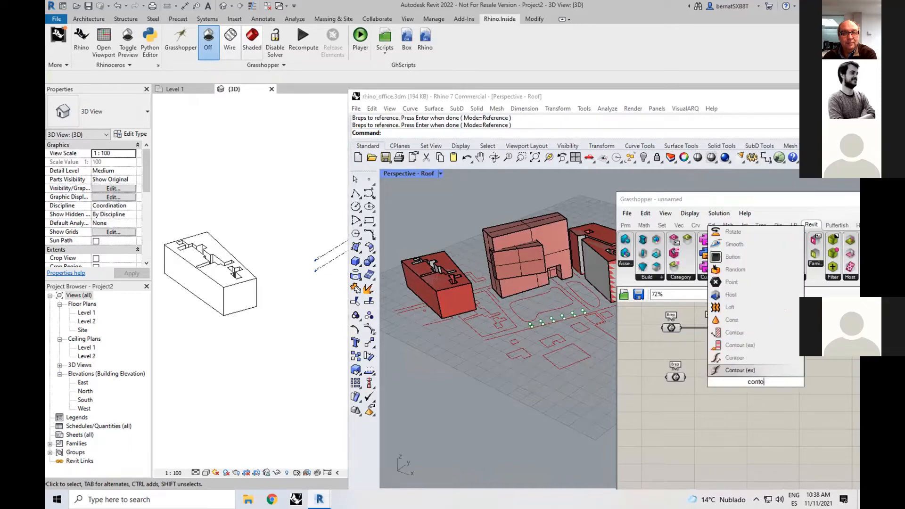
{"action": "key", "text": "Up"}
{"action": "key", "text": "Up"}
{"action": "key", "text": "Up"}
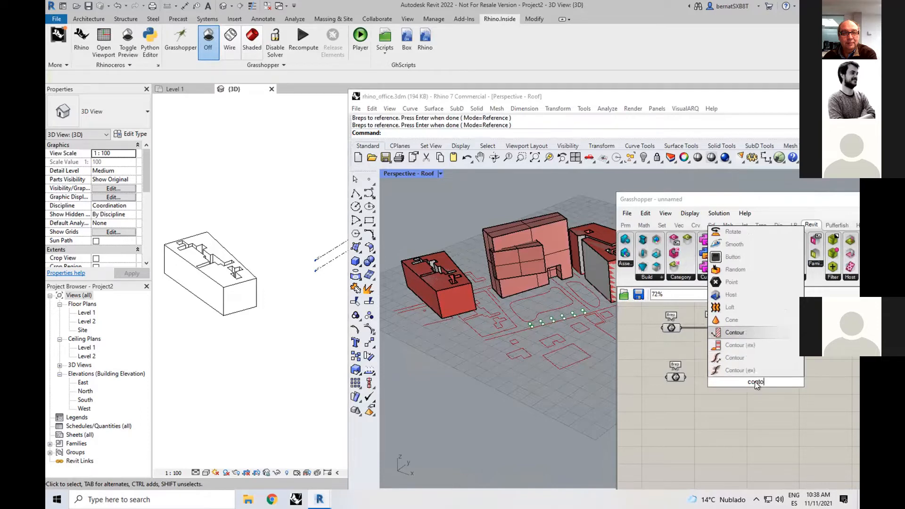
{"action": "key", "text": "Return"}
{"action": "scroll", "coordinate": [754, 381], "scroll_direction": "up", "scroll_amount": 1}
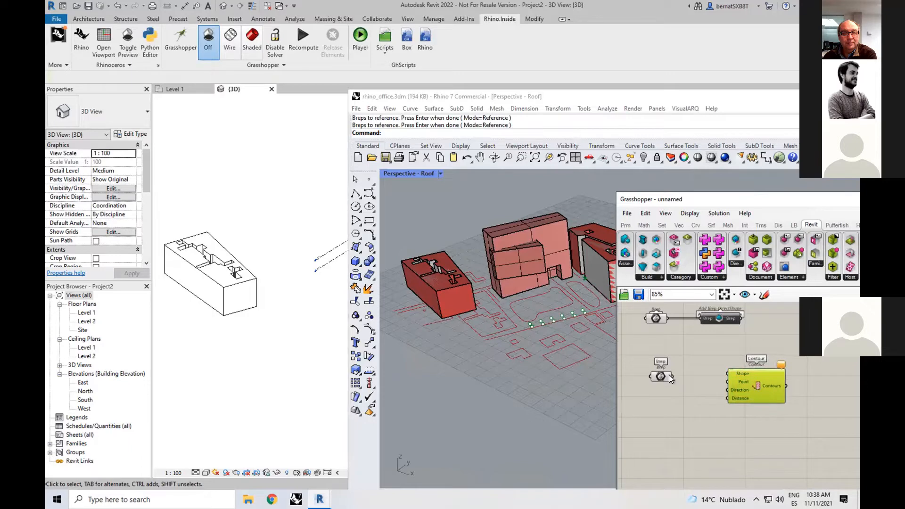
{"action": "left_click_drag", "start_coordinate": [672, 375], "coordinate": [766, 397]}
Place an XY Plane component and connect its Plane output to the Contour component's Point input.
{"action": "left_click", "coordinate": [680, 418]}
{"action": "double_click", "coordinate": [665, 410]}
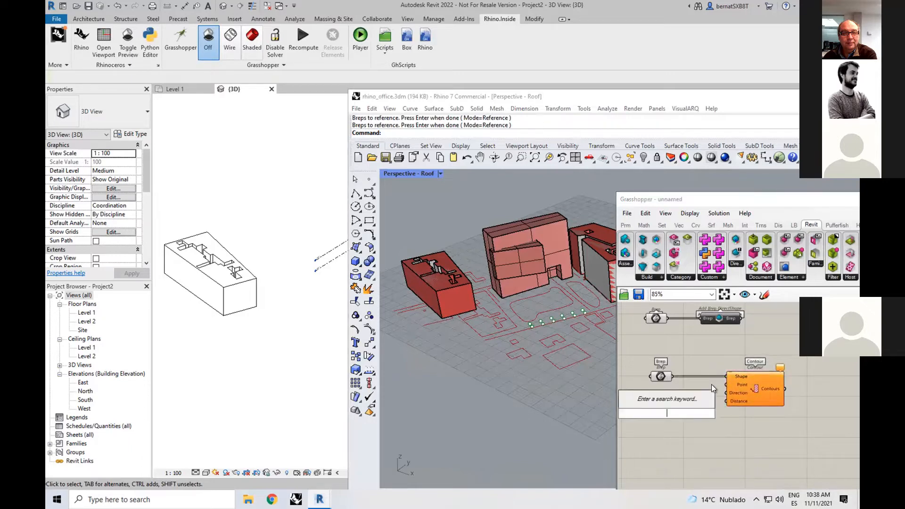
{"action": "type", "text": "o"}
{"action": "key", "text": "BackSpace"}
{"action": "type", "text": "x"}
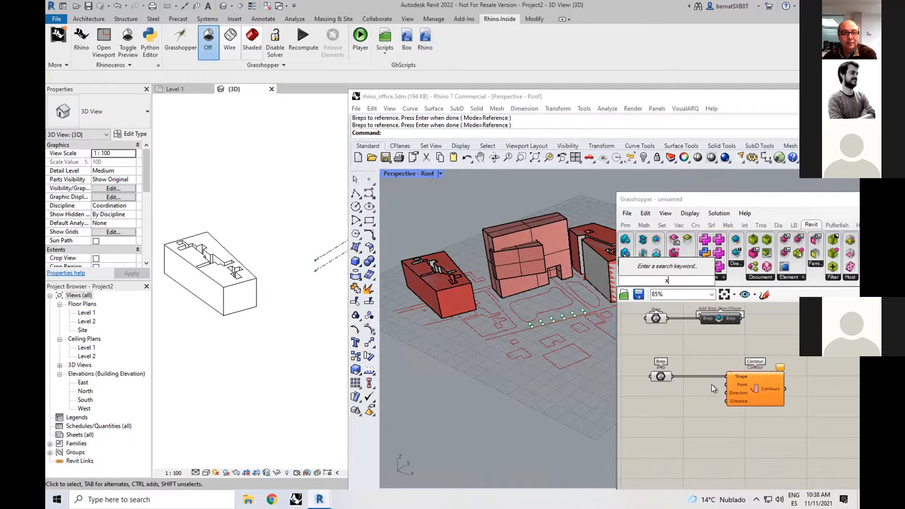
{"action": "type", "text": "y"}
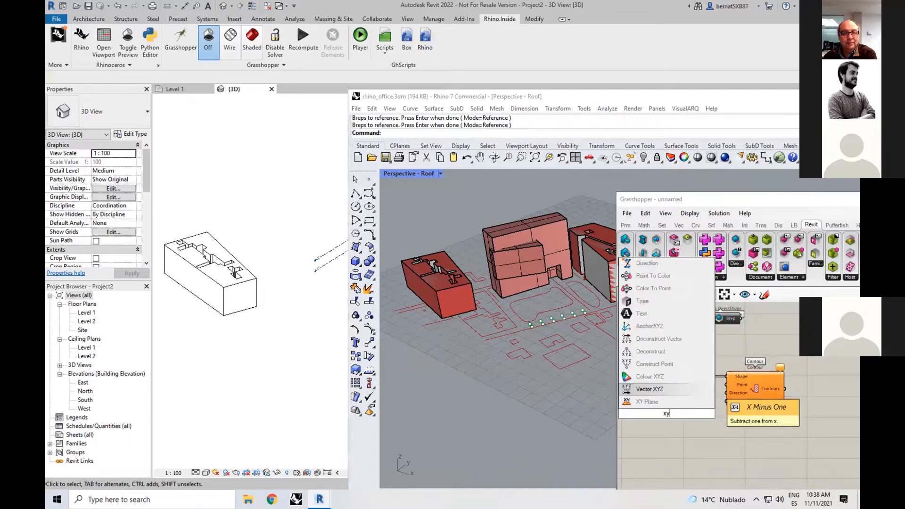
{"action": "key", "text": "Return"}
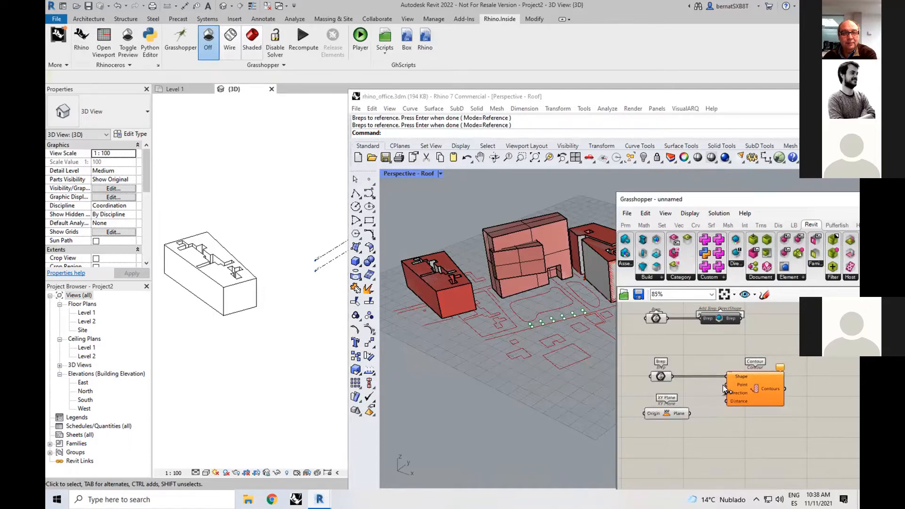
{"action": "left_click_drag", "start_coordinate": [665, 409], "coordinate": [648, 391]}
{"action": "left_click", "coordinate": [689, 422]}
{"action": "left_click_drag", "start_coordinate": [748, 391], "coordinate": [763, 391]}
Place a Unit Z vector below the XY Plane component and connect it to the Contour component's Direction input.
{"action": "left_click", "coordinate": [686, 422]}
{"action": "double_click", "coordinate": [687, 420]}
{"action": "type", "text": "z"}
{"action": "left_click", "coordinate": [687, 415]}
{"action": "left_click_drag", "start_coordinate": [706, 421], "coordinate": [684, 415]}
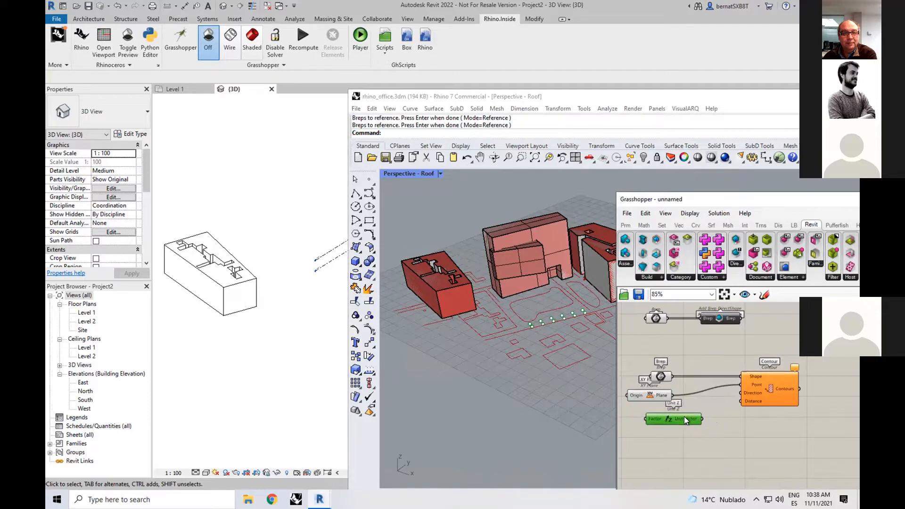
{"action": "left_click_drag", "start_coordinate": [738, 394], "coordinate": [693, 416]}
Add a number slider ranging from 1000 to 5000, connect it to the Contour component's Distance input and set it to 3447.
{"action": "left_click", "coordinate": [682, 448]}
{"action": "double_click", "coordinate": [684, 447]}
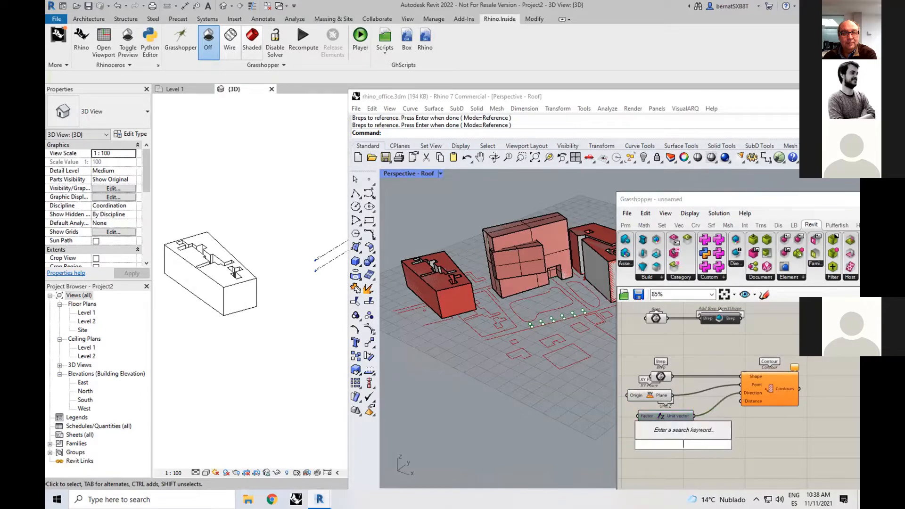
{"action": "type", "text": "1000..5000"}
{"action": "key", "text": "Return"}
{"action": "left_click_drag", "start_coordinate": [726, 444], "coordinate": [740, 401]}
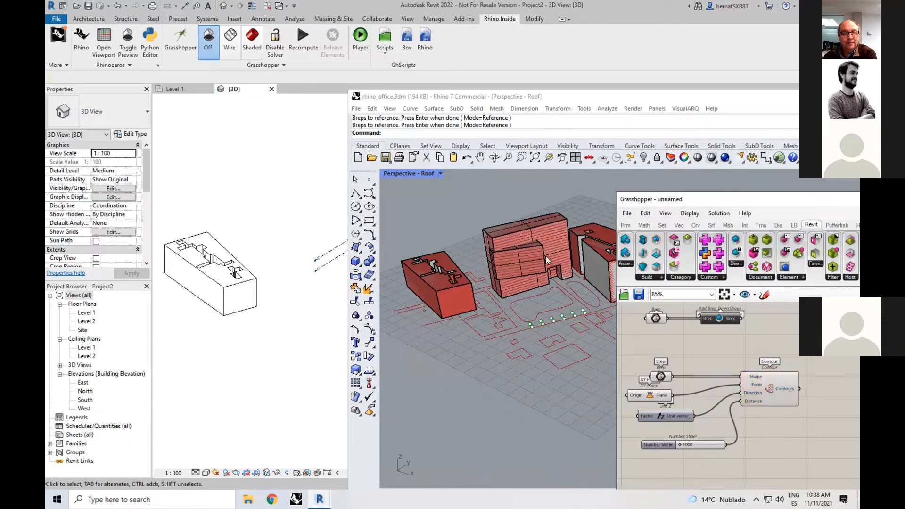
{"action": "scroll", "coordinate": [554, 204], "scroll_direction": "up", "scroll_amount": 3}
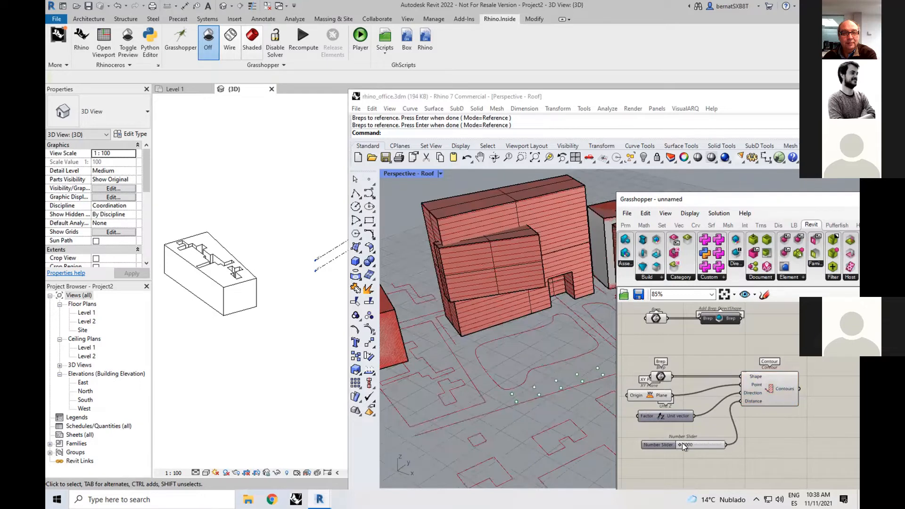
{"action": "left_click_drag", "start_coordinate": [679, 444], "coordinate": [705, 444]}
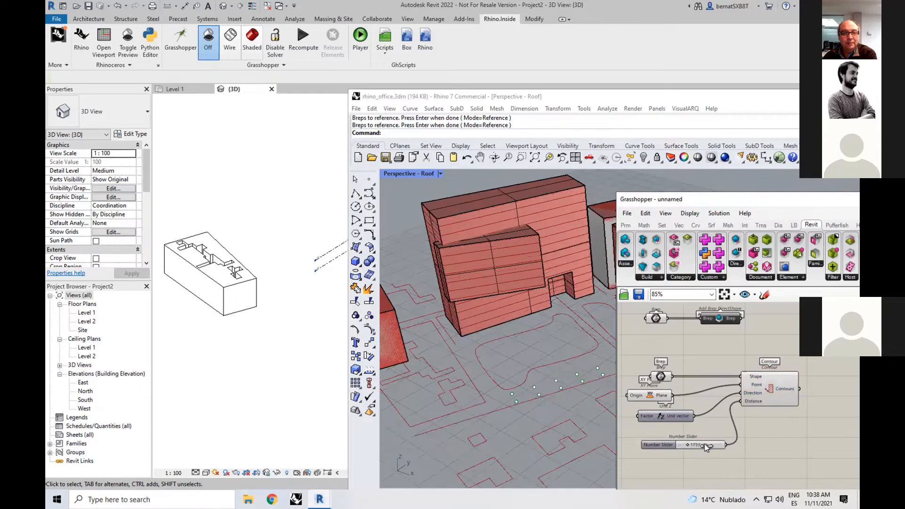
Switch the Grasshopper preview in Revit to shaded and bring the Grasshopper window back.
{"action": "right_click_drag", "start_coordinate": [760, 437], "coordinate": [659, 445]}
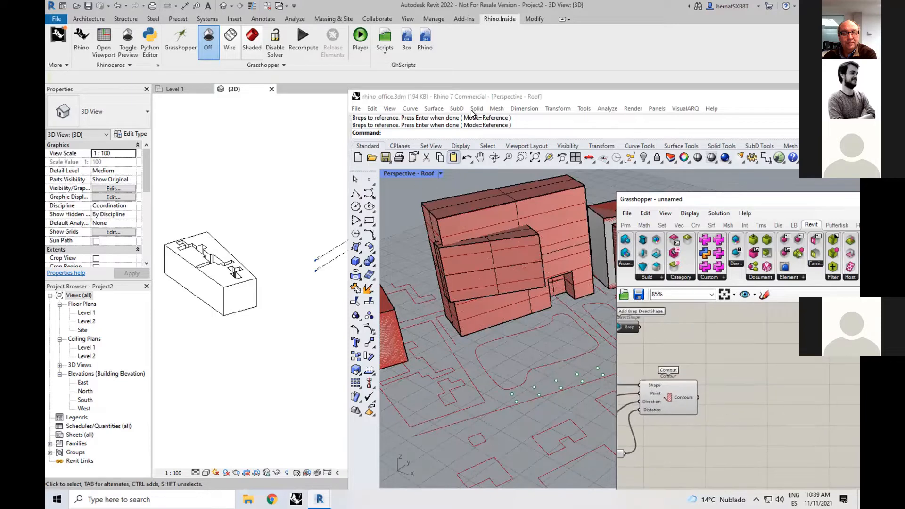
{"action": "mouse_move", "coordinate": [476, 97]}
{"action": "left_mouse_down"}
{"action": "mouse_move", "coordinate": [635, 126]}
{"action": "mouse_move", "coordinate": [477, 104]}
{"action": "left_mouse_up"}
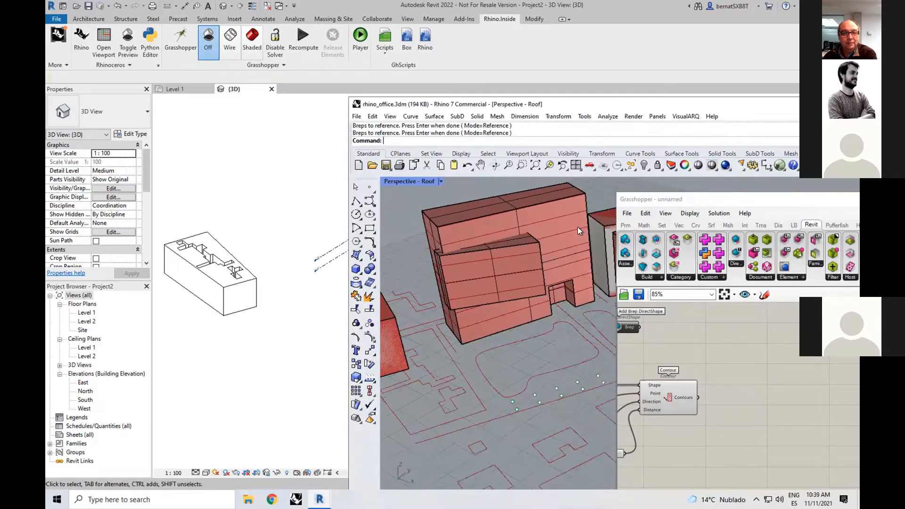
{"action": "left_click", "coordinate": [677, 414]}
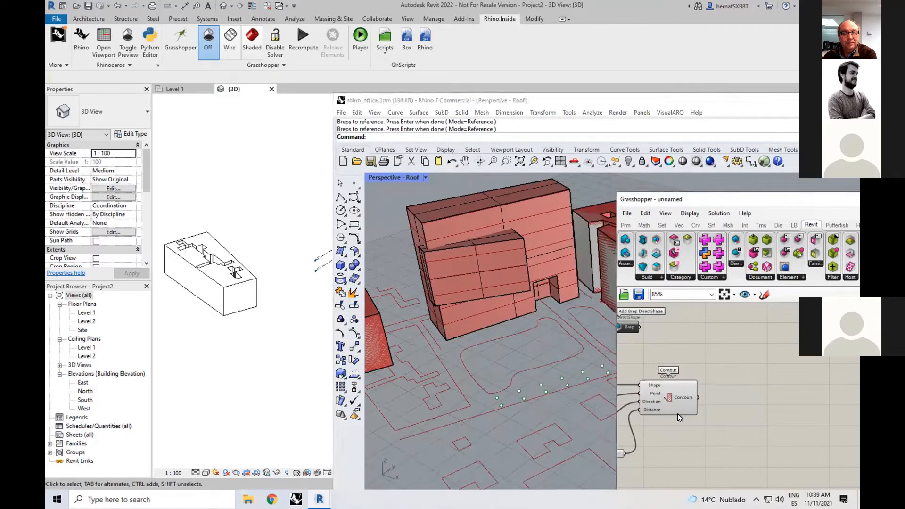
{"action": "left_click", "coordinate": [248, 47]}
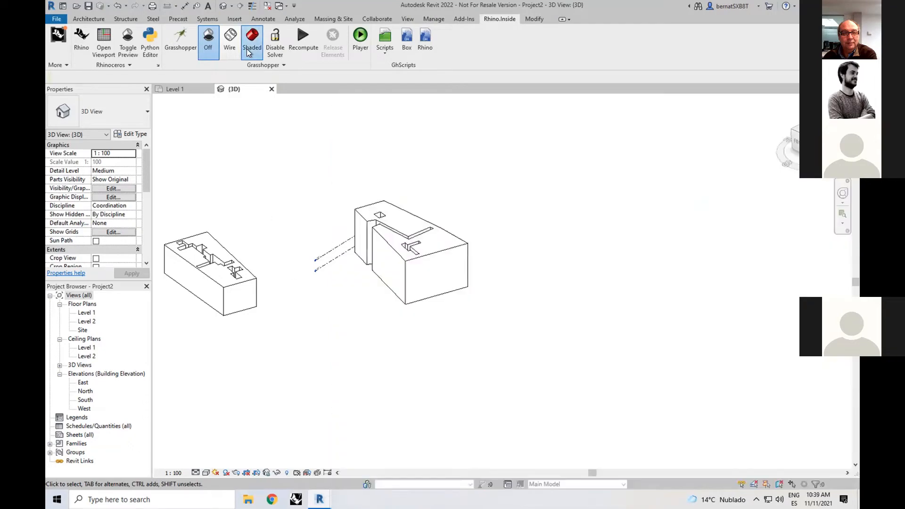
{"action": "left_click", "coordinate": [186, 47]}
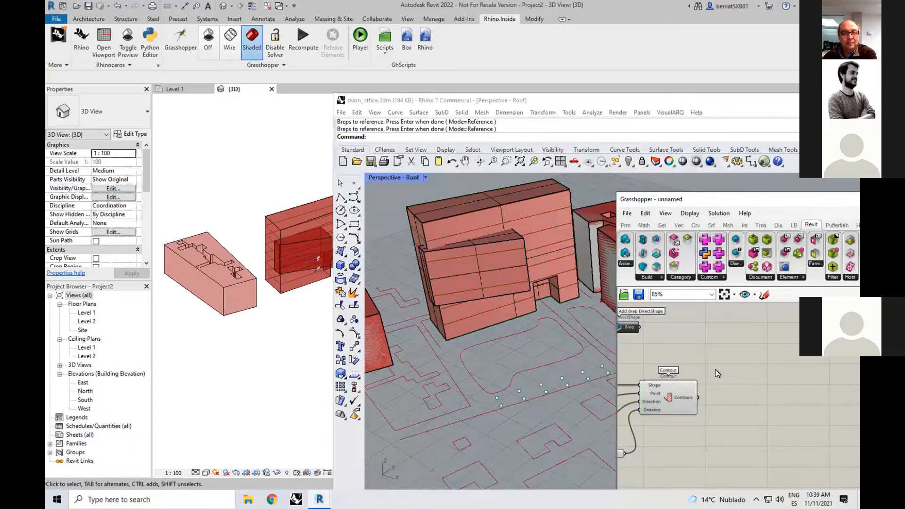
Place an End Points component after the Contour component and connect the Contours output to its Curve input.
{"action": "right_click_drag", "start_coordinate": [750, 376], "coordinate": [747, 361]}
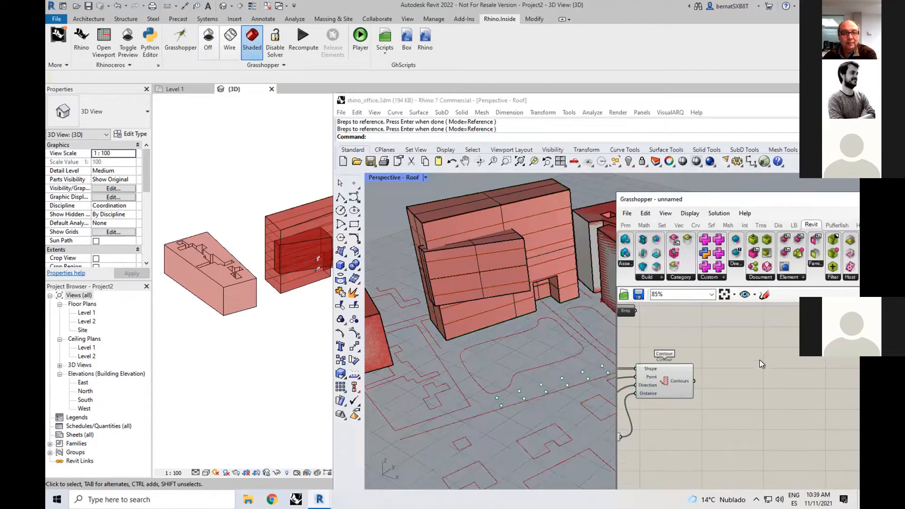
{"action": "left_click_drag", "start_coordinate": [743, 202], "coordinate": [587, 154]}
{"action": "right_click_drag", "start_coordinate": [594, 357], "coordinate": [695, 346]}
{"action": "double_click", "coordinate": [650, 371]}
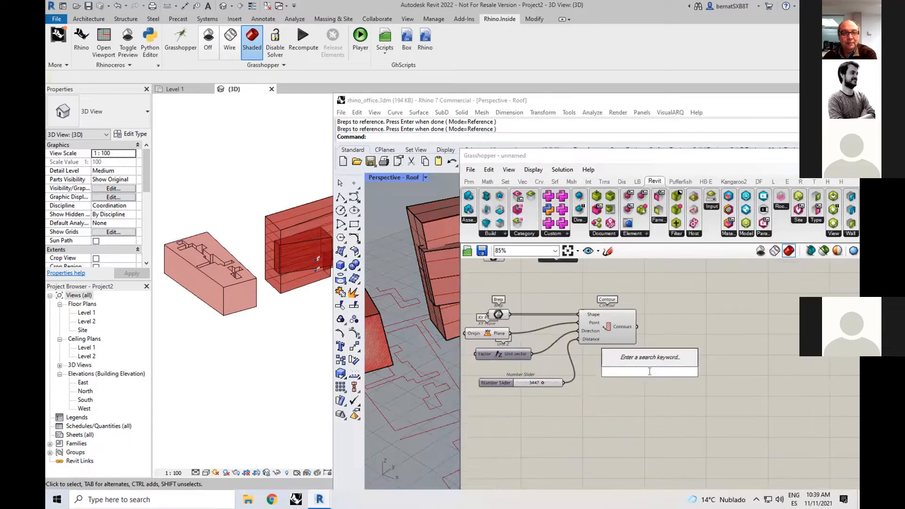
{"action": "type", "text": "end"}
{"action": "key", "text": "Return"}
{"action": "left_click_drag", "start_coordinate": [648, 371], "coordinate": [654, 276]}
{"action": "left_click", "coordinate": [768, 318]}
{"action": "right_click_drag", "start_coordinate": [763, 312], "coordinate": [706, 331]}
{"action": "left_click", "coordinate": [620, 310]}
Place a Deconstruct component for points and connect the End Points component's Start output to its Point input.
{"action": "double_click", "coordinate": [712, 313]}
{"action": "type", "text": "dec"}
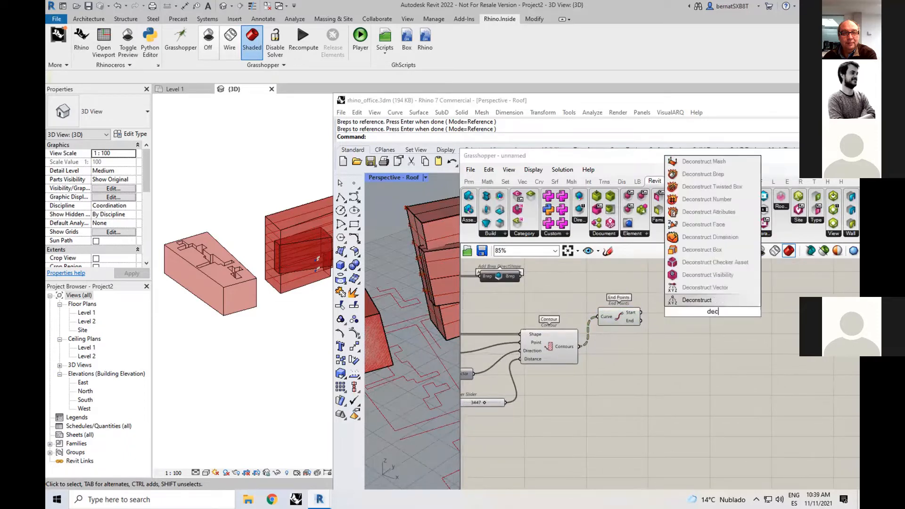
{"action": "left_click_drag", "start_coordinate": [681, 312], "coordinate": [642, 313]}
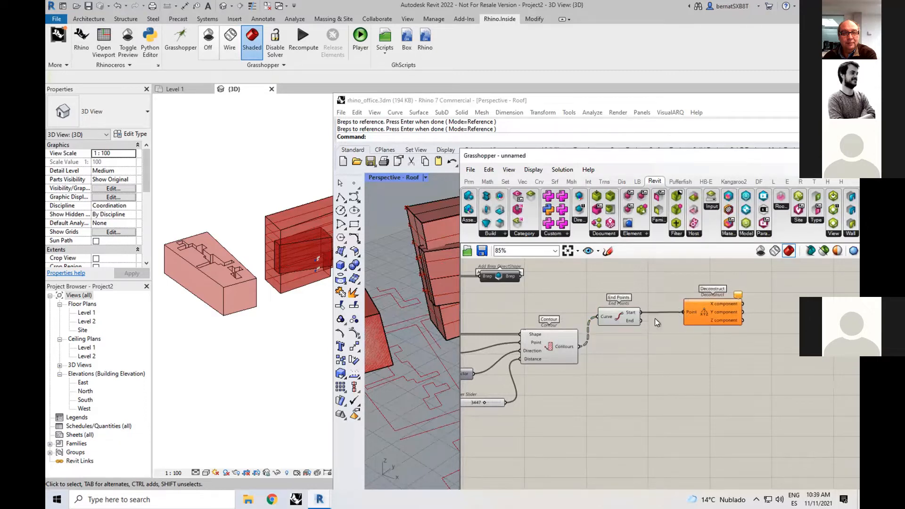
Place a Revit Add Level component beside the Deconstruct component.
{"action": "scroll", "coordinate": [603, 368], "scroll_direction": "down", "scroll_amount": 4}
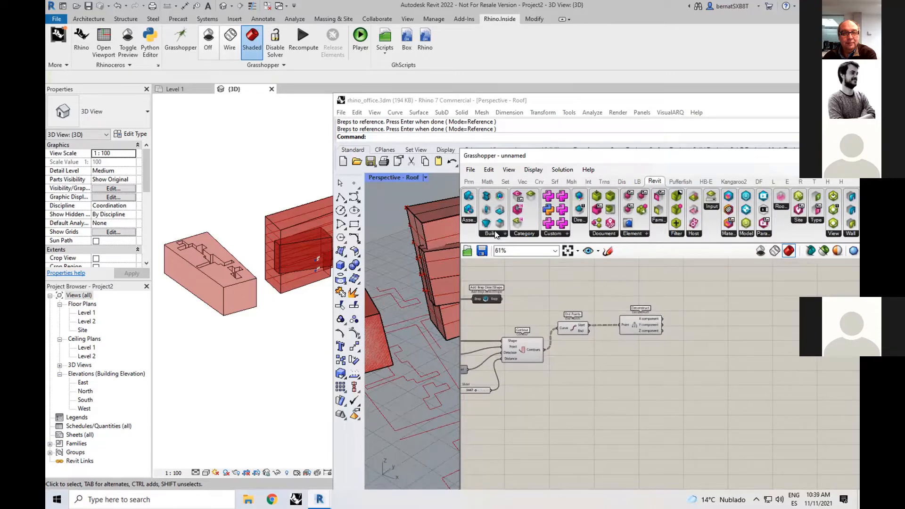
{"action": "double_click", "coordinate": [714, 329]}
{"action": "type", "text": "add lev"}
{"action": "left_click", "coordinate": [707, 319]}
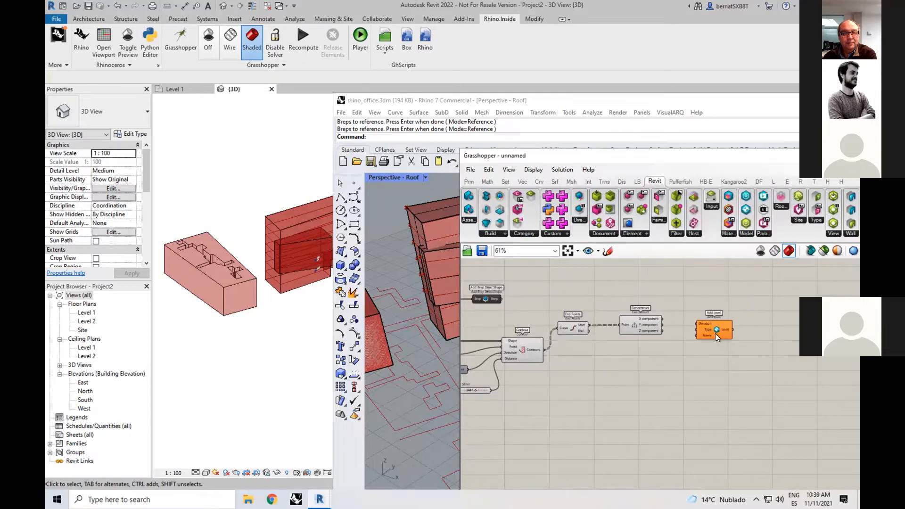
{"action": "scroll", "coordinate": [714, 348], "scroll_direction": "up", "scroll_amount": 2}
{"action": "left_click", "coordinate": [714, 330]}
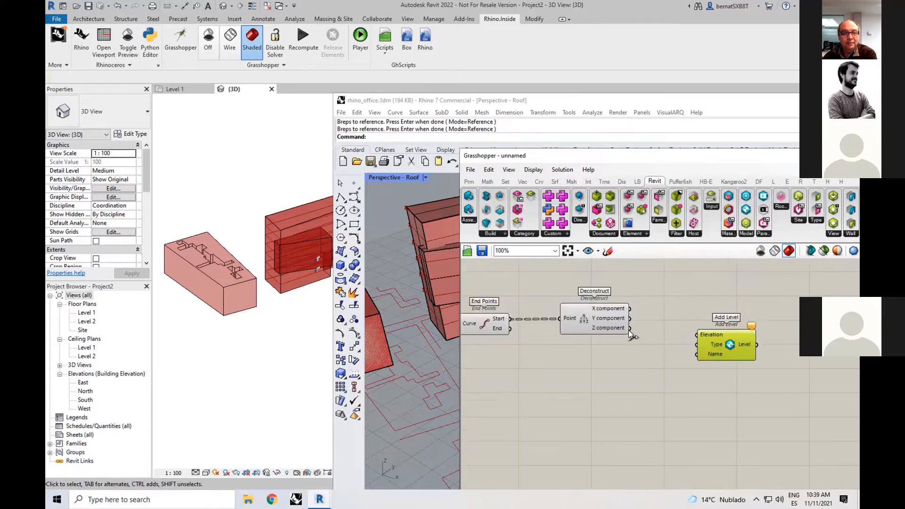
Connect the Deconstruct component's Z component output to Add Level's Elevation input and check the generated levels in Revit.
{"action": "left_click_drag", "start_coordinate": [629, 328], "coordinate": [729, 350]}
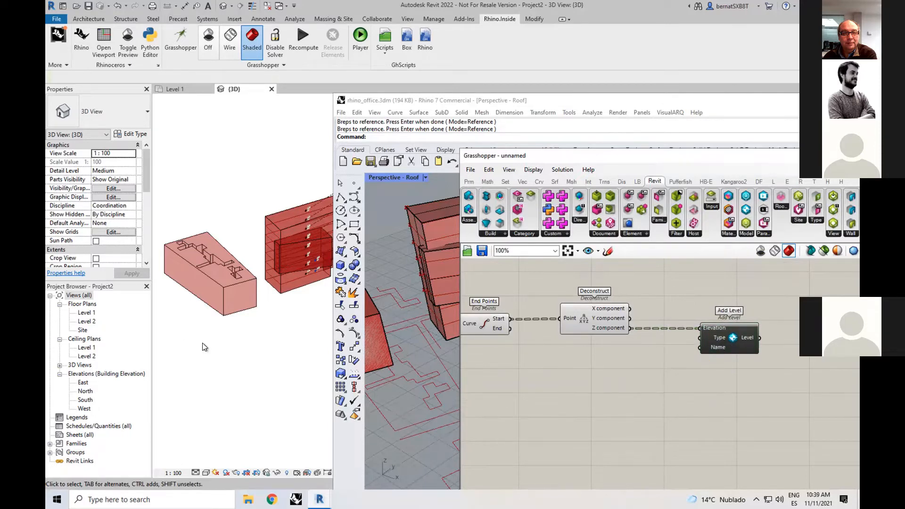
{"action": "left_click", "coordinate": [218, 335]}
{"action": "scroll", "coordinate": [307, 239], "scroll_direction": "up", "scroll_amount": 10}
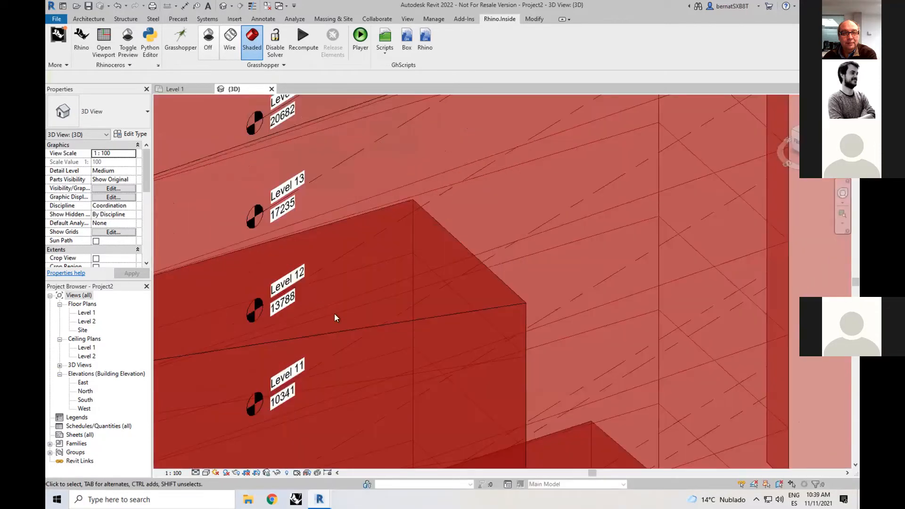
{"action": "scroll", "coordinate": [334, 314], "scroll_direction": "down", "scroll_amount": 8}
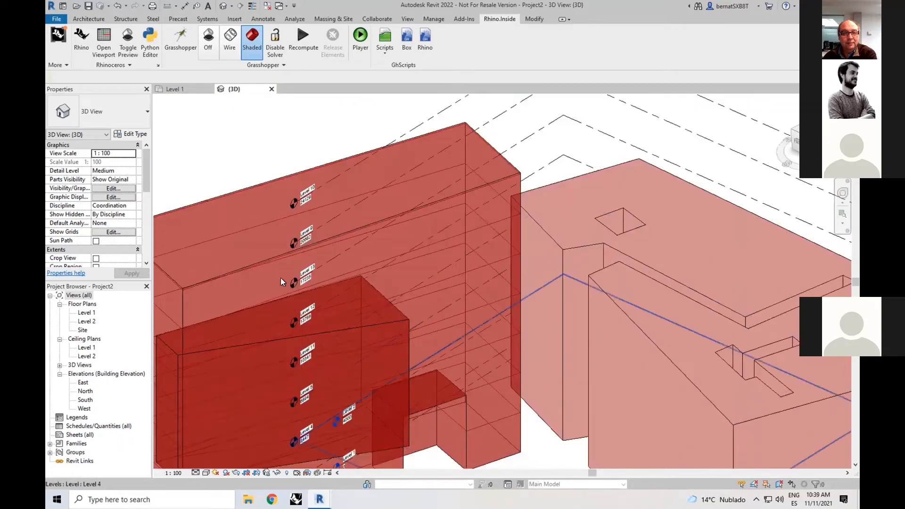
Move the Rhino window aside and examine the central building's levels among the three buildings in the Revit 3D view.
{"action": "left_click", "coordinate": [187, 54]}
{"action": "mouse_move", "coordinate": [715, 339]}
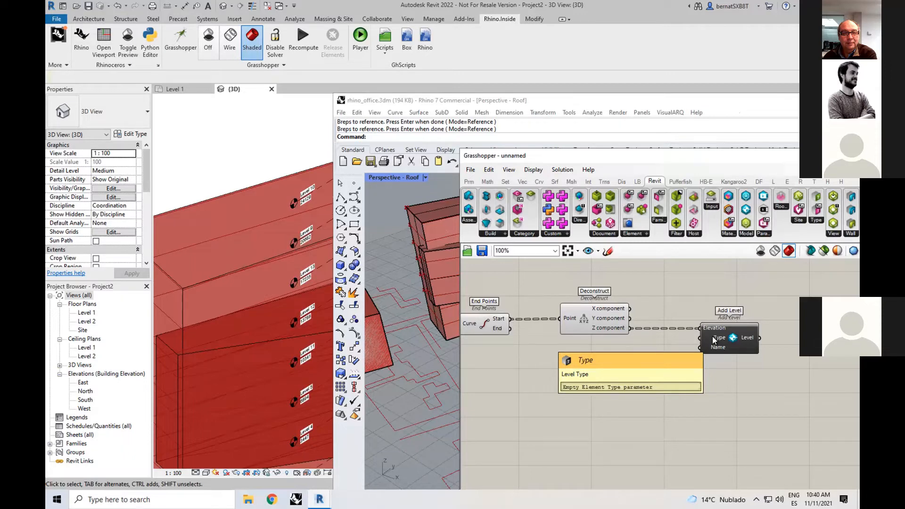
{"action": "scroll", "coordinate": [702, 389], "scroll_direction": "down", "scroll_amount": 3}
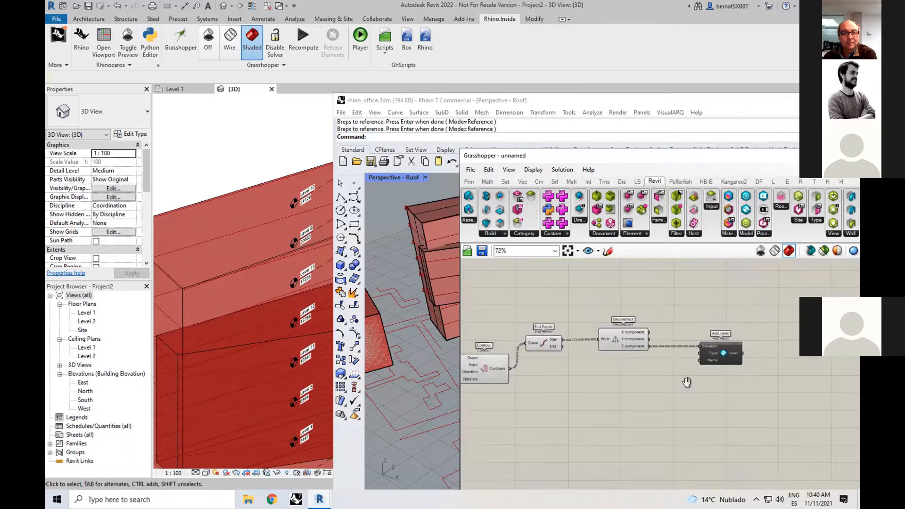
{"action": "left_click_drag", "start_coordinate": [463, 102], "coordinate": [588, 122]}
{"action": "left_click", "coordinate": [365, 128]}
{"action": "scroll", "coordinate": [407, 209], "scroll_direction": "down", "scroll_amount": 10}
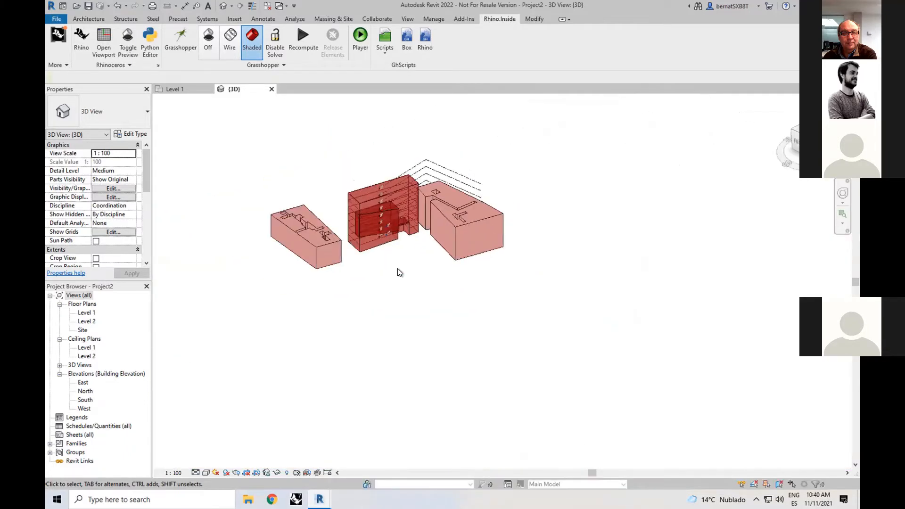
{"action": "middle_click_drag", "start_coordinate": [410, 292], "coordinate": [410, 265], "text": "shift"}
{"action": "scroll", "coordinate": [414, 185], "scroll_direction": "up", "scroll_amount": 6}
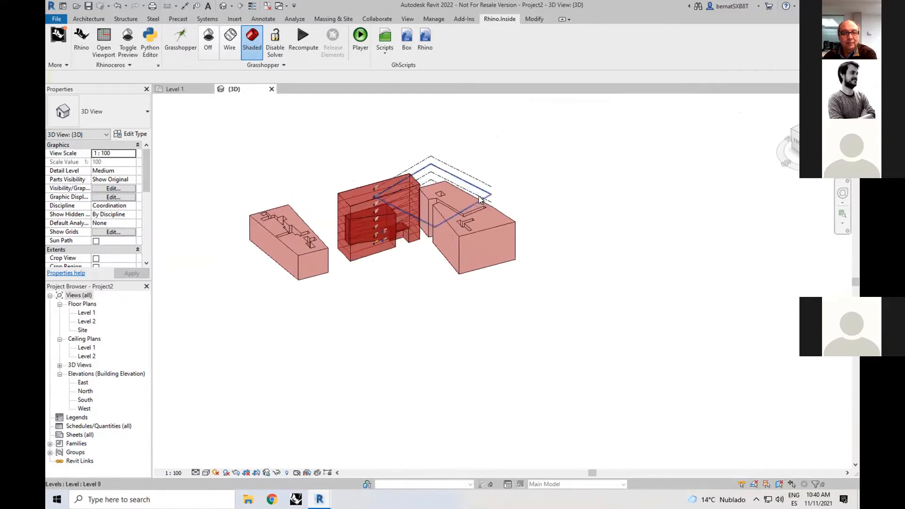
Bring the Grasshopper window back and lower the Number Slider for the contour distance to 2605.
{"action": "left_click", "coordinate": [181, 41]}
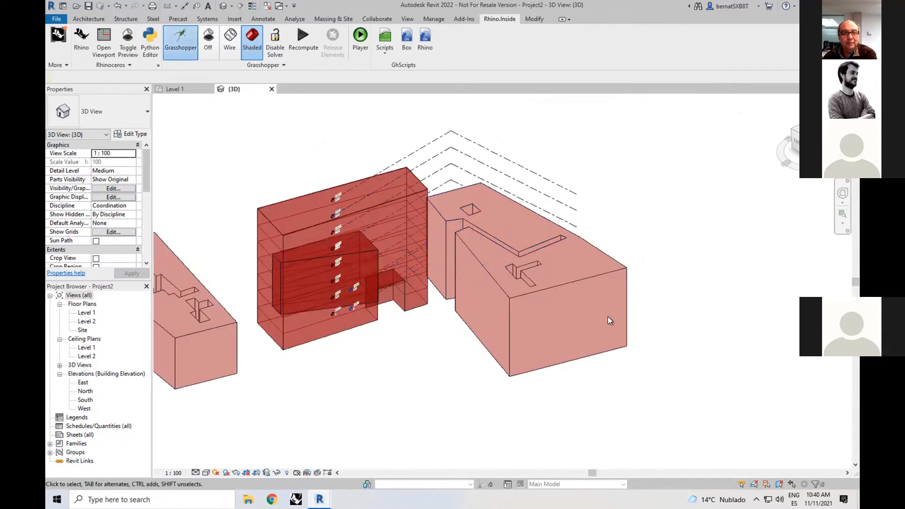
{"action": "scroll", "coordinate": [575, 383], "scroll_direction": "up", "scroll_amount": 4}
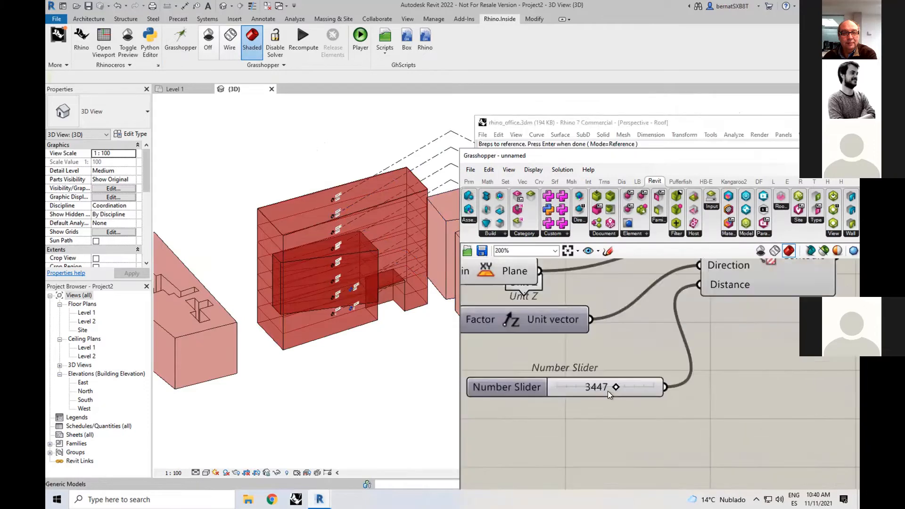
{"action": "left_click_drag", "start_coordinate": [615, 387], "coordinate": [595, 386]}
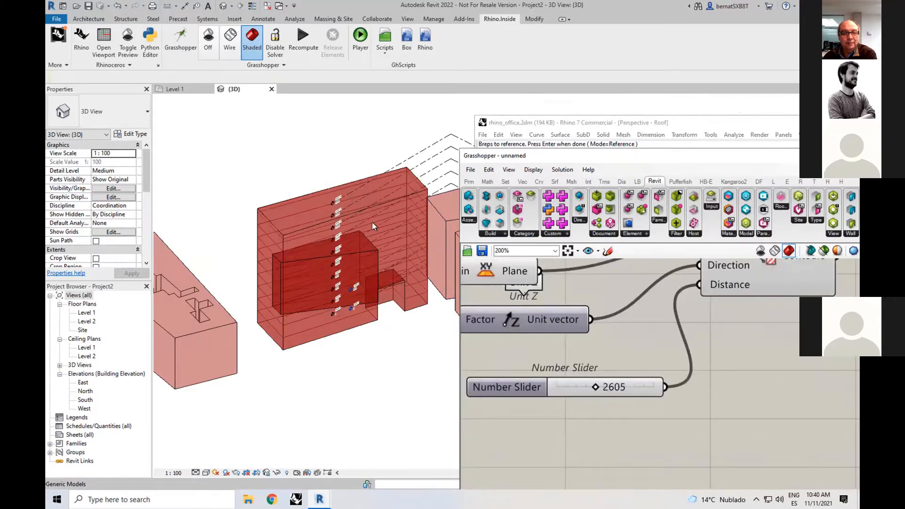
Shift the Add Level component closer to Deconstruct and place a Revit Add Floor component after it.
{"action": "scroll", "coordinate": [751, 379], "scroll_direction": "down", "scroll_amount": 4}
{"action": "right_click_drag", "start_coordinate": [751, 379], "coordinate": [589, 384]}
{"action": "right_click_drag", "start_coordinate": [807, 392], "coordinate": [700, 381]}
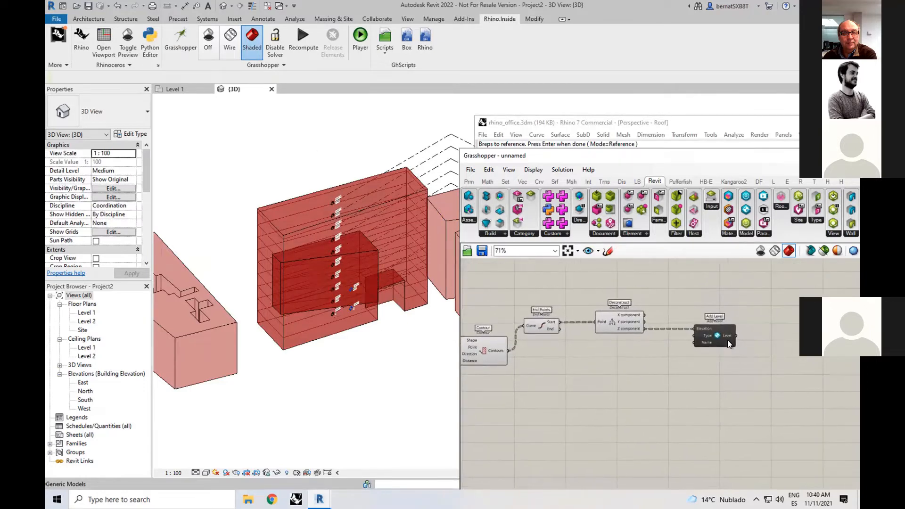
{"action": "left_click_drag", "start_coordinate": [718, 342], "coordinate": [709, 342]}
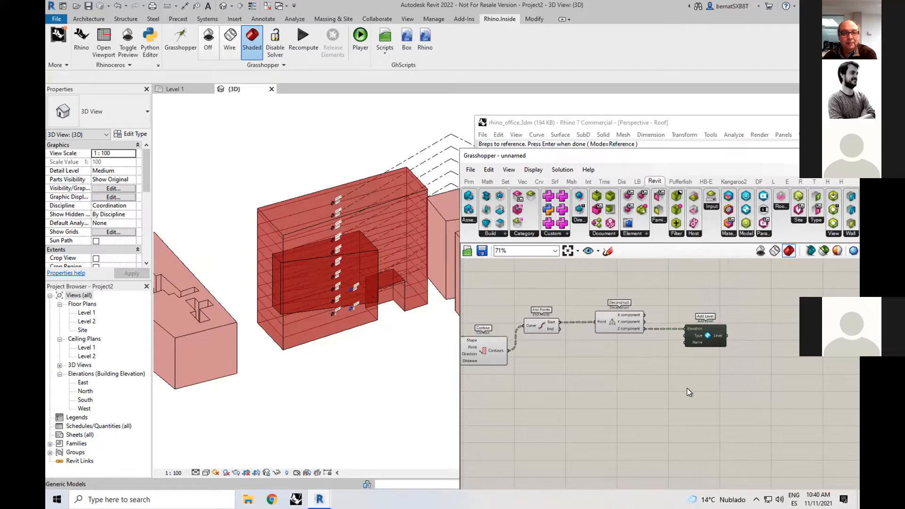
{"action": "left_click", "coordinate": [490, 234]}
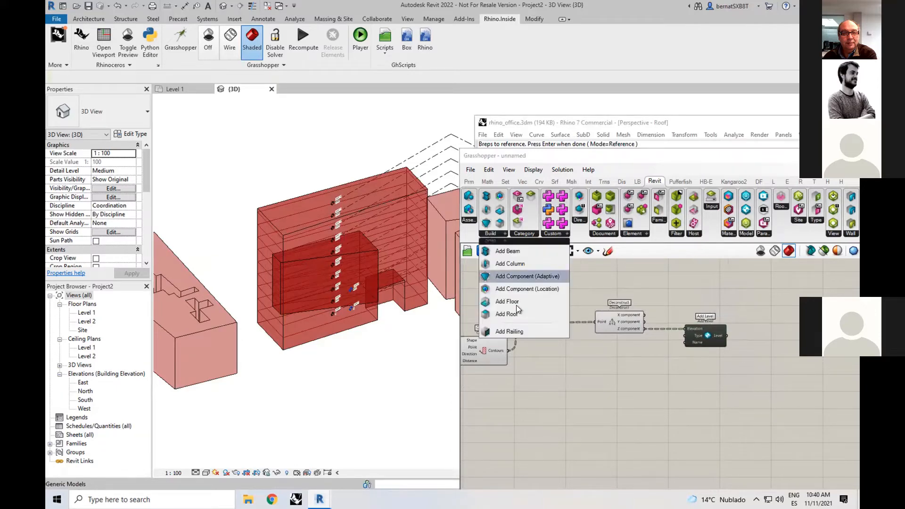
{"action": "left_click_drag", "start_coordinate": [521, 301], "coordinate": [792, 365]}
{"action": "left_click", "coordinate": [716, 398]}
{"action": "right_click_drag", "start_coordinate": [638, 377], "coordinate": [639, 360]}
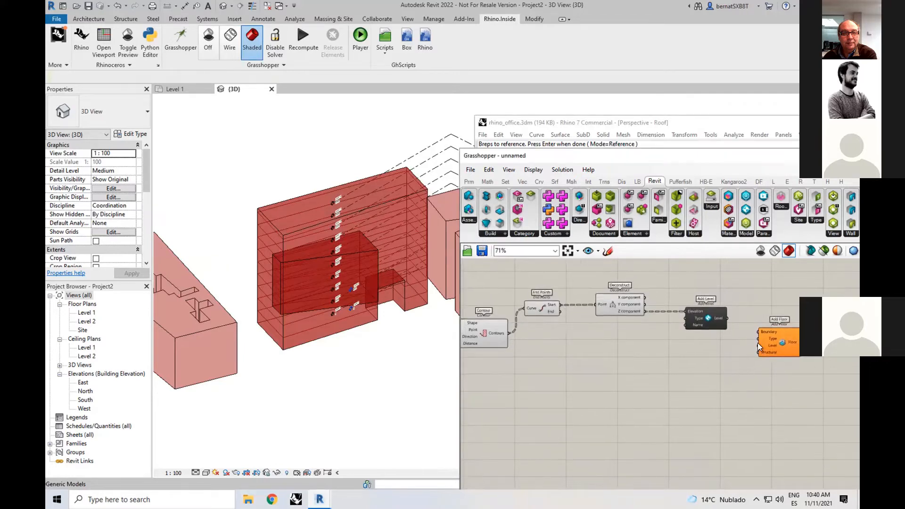
{"action": "left_click_drag", "start_coordinate": [782, 346], "coordinate": [785, 348]}
Connect the Contours output to Add Floor's Boundary input and the Add Level output to its Level input.
{"action": "left_click", "coordinate": [521, 347]}
{"action": "left_click_drag", "start_coordinate": [508, 333], "coordinate": [761, 331]}
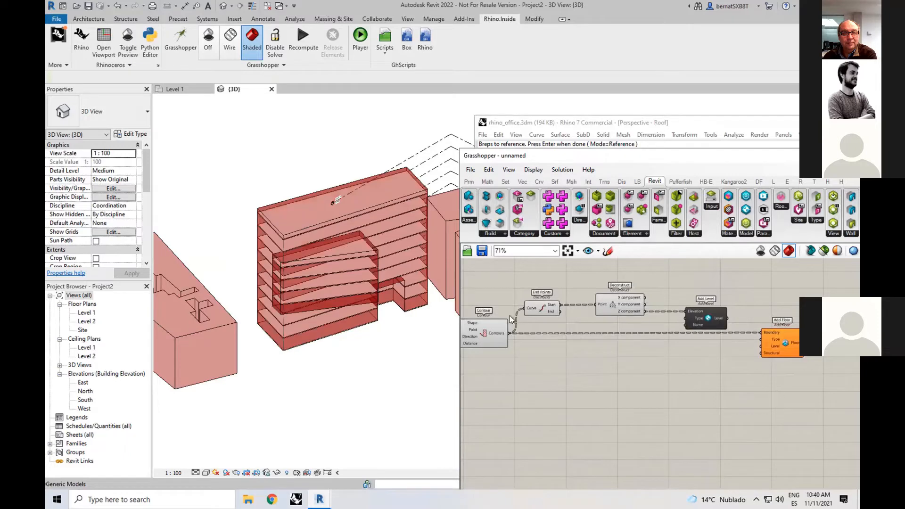
{"action": "scroll", "coordinate": [777, 392], "scroll_direction": "up", "scroll_amount": 2}
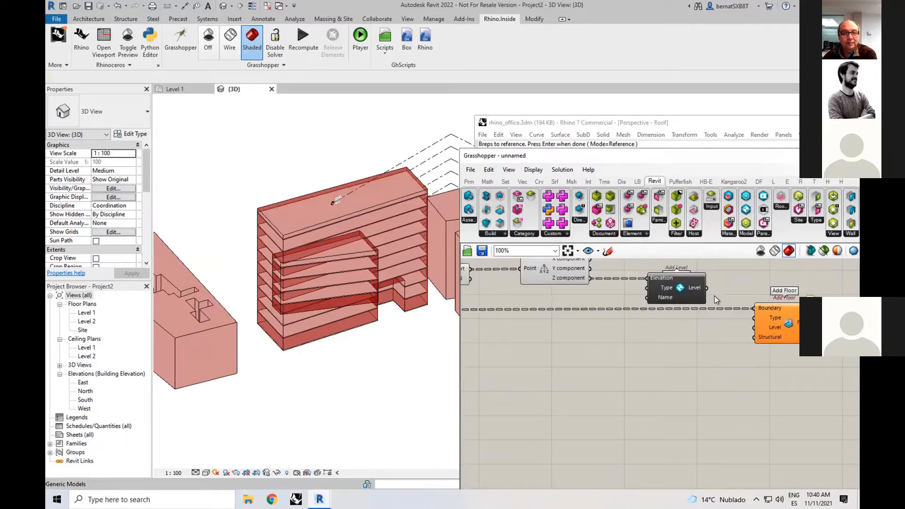
{"action": "left_click_drag", "start_coordinate": [706, 287], "coordinate": [789, 337]}
{"action": "left_click", "coordinate": [731, 368]}
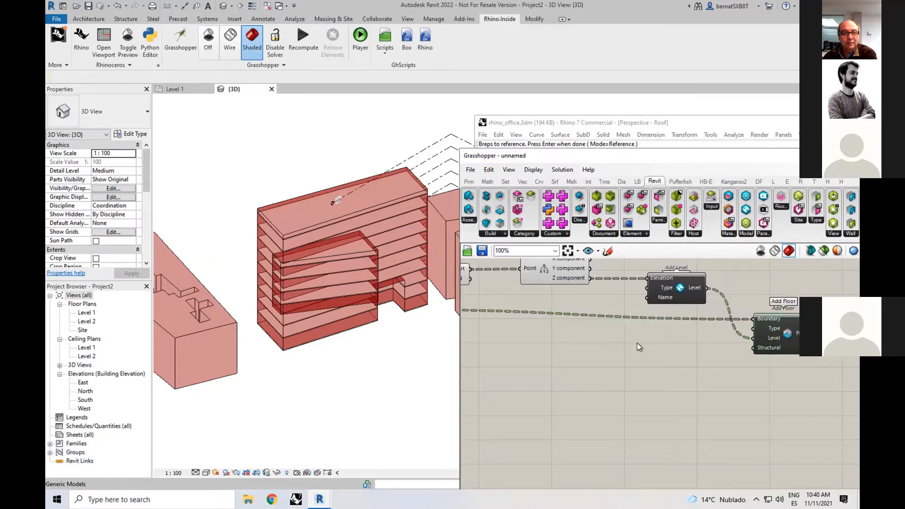
Add a Type parameter set to the Floors type 160mm Concrete With 50mm Metal Deck and connect it to Add Floor's Type input.
{"action": "double_click", "coordinate": [633, 340]}
{"action": "type", "text": "type"}
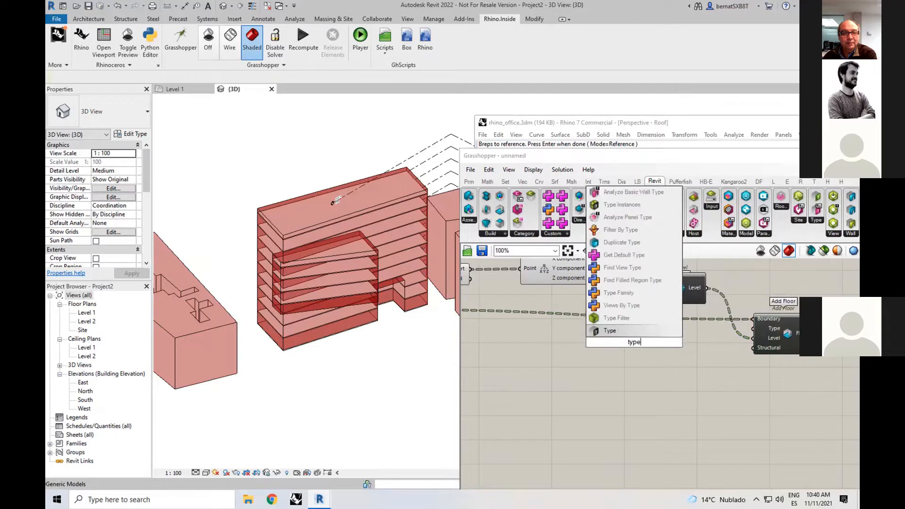
{"action": "key", "text": "Return"}
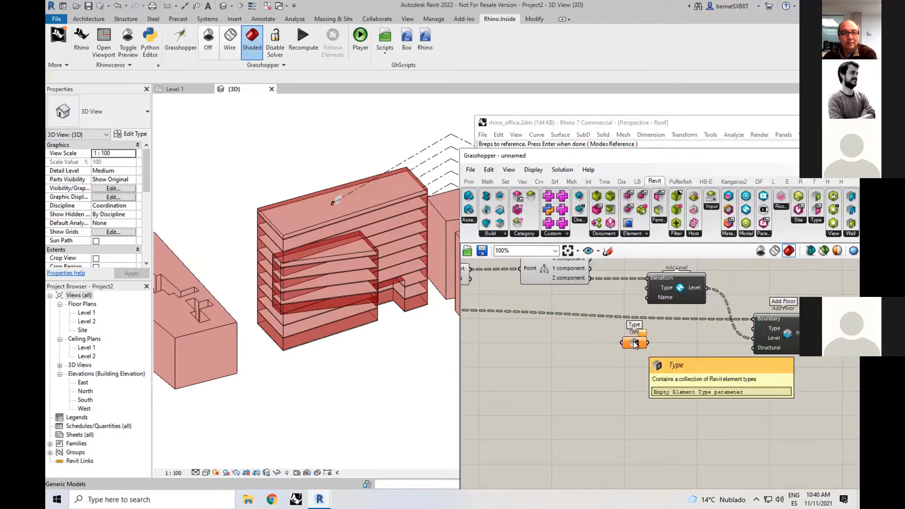
{"action": "right_click", "coordinate": [625, 344]}
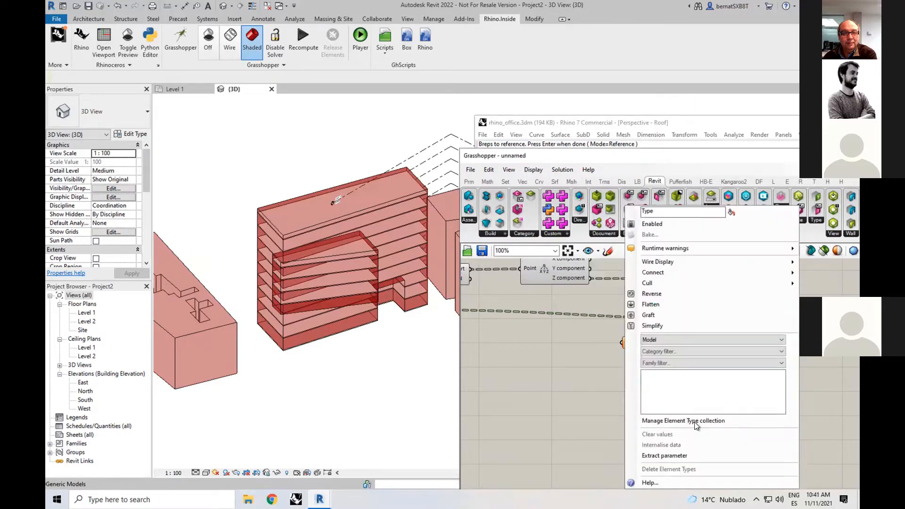
{"action": "left_click", "coordinate": [696, 350]}
{"action": "scroll", "coordinate": [698, 417], "scroll_direction": "down", "scroll_amount": 15}
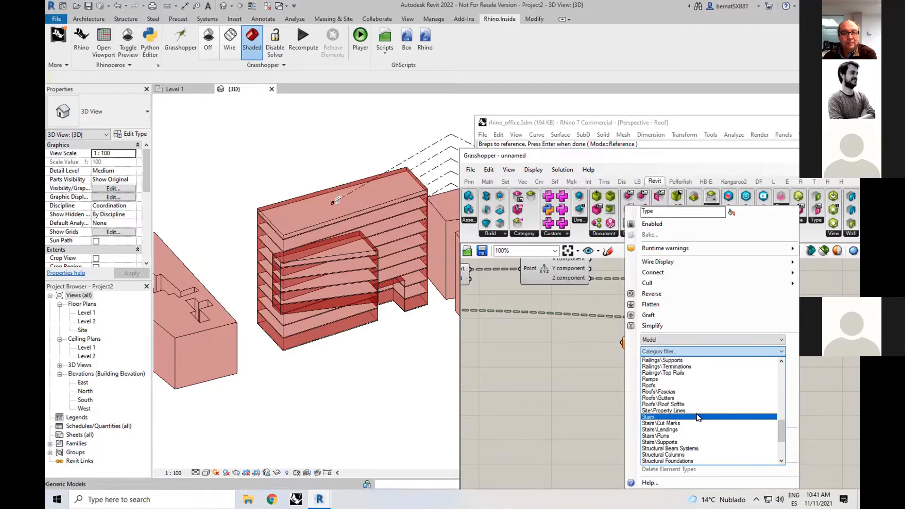
{"action": "scroll", "coordinate": [698, 417], "scroll_direction": "up", "scroll_amount": 8}
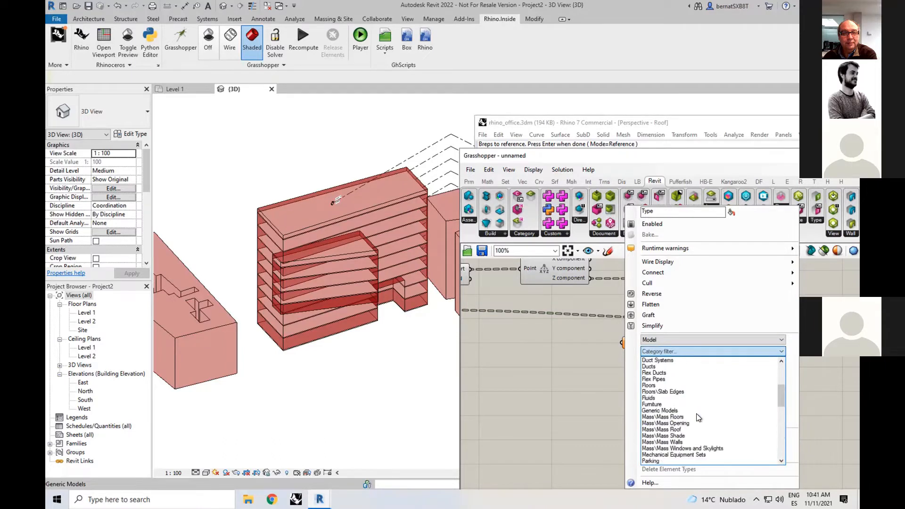
{"action": "left_click", "coordinate": [675, 384]}
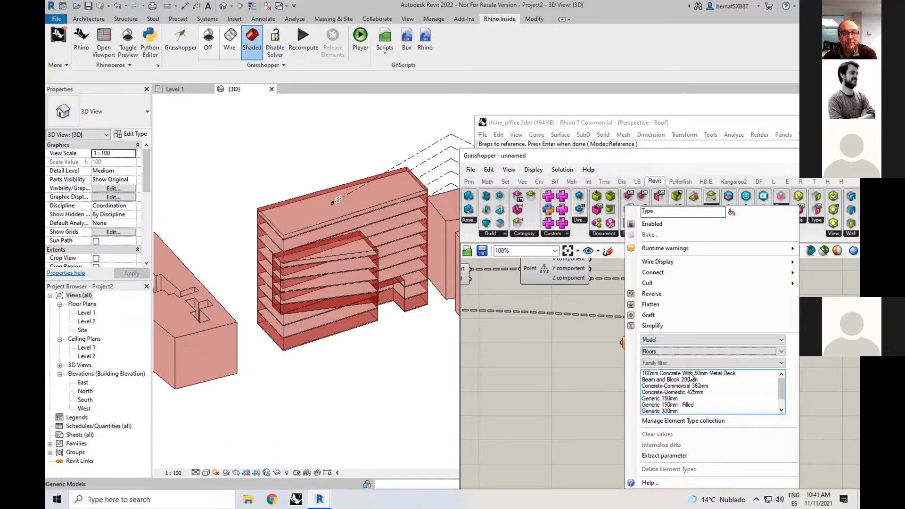
{"action": "left_click", "coordinate": [689, 379]}
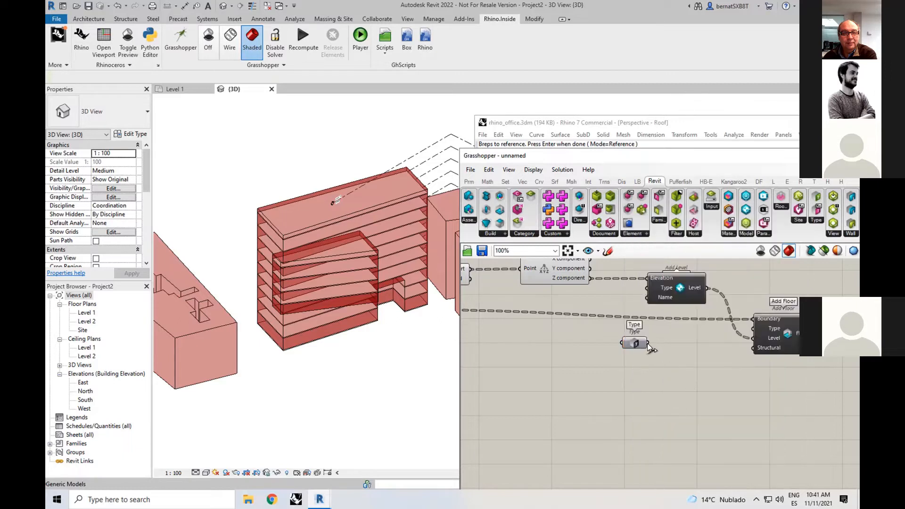
{"action": "left_click_drag", "start_coordinate": [711, 350], "coordinate": [750, 329]}
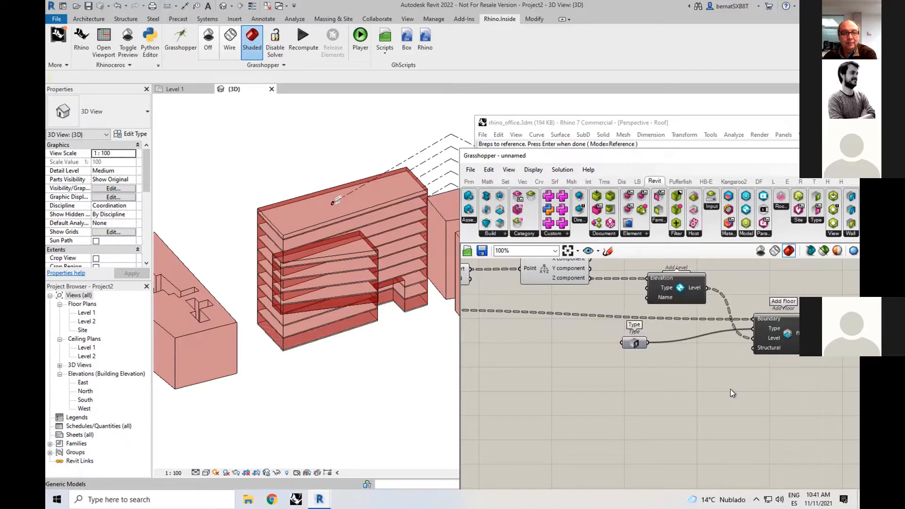
Select the central building's uppermost floor in Revit to check its type and level, and deselect it.
{"action": "left_click", "coordinate": [360, 386]}
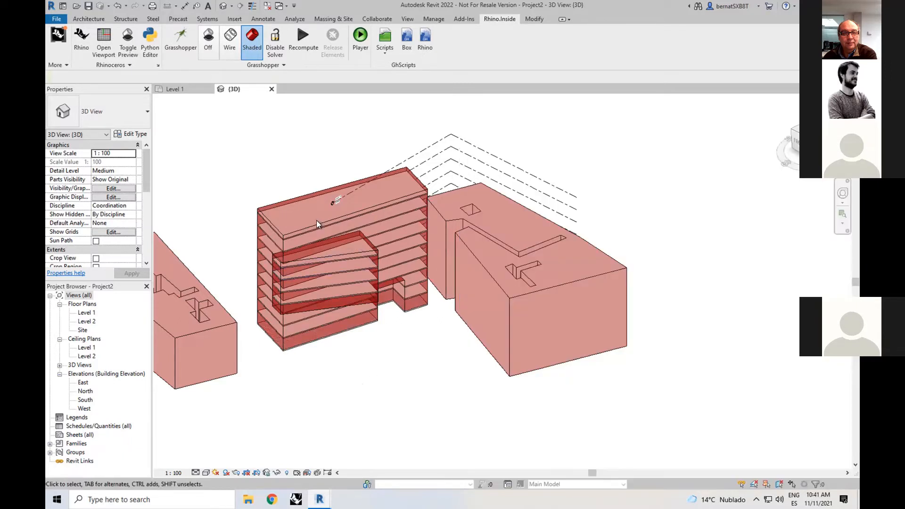
{"action": "left_click", "coordinate": [320, 224]}
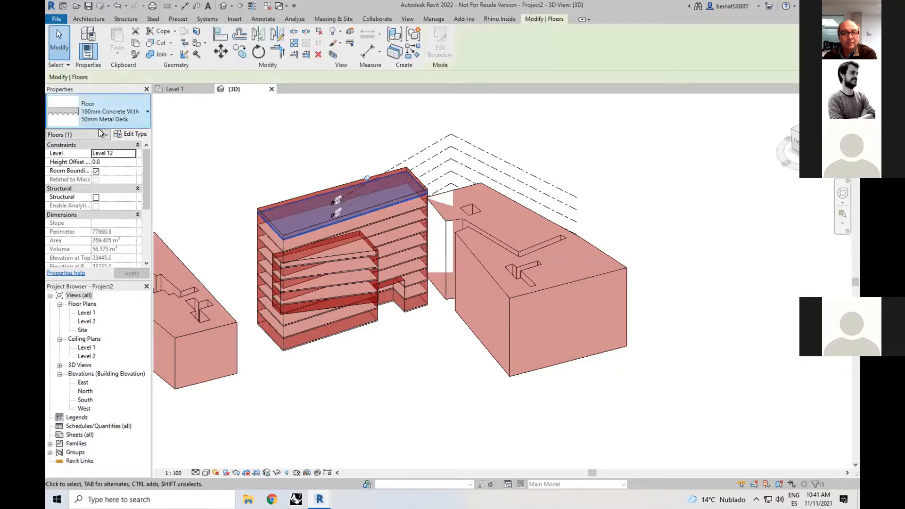
{"action": "left_click", "coordinate": [202, 169]}
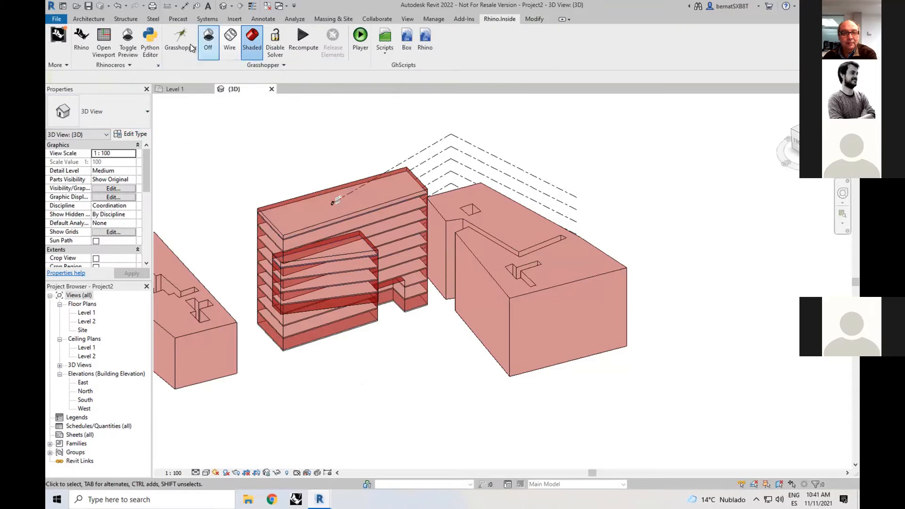
Set the Number Slider for the contour distance to 3000 and view the updated floors in the Revit 3D view.
{"action": "scroll", "coordinate": [594, 378], "scroll_direction": "down", "scroll_amount": 2}
{"action": "right_click_drag", "start_coordinate": [540, 414], "coordinate": [747, 409]}
{"action": "scroll", "coordinate": [587, 375], "scroll_direction": "up", "scroll_amount": 4}
{"action": "scroll", "coordinate": [589, 366], "scroll_direction": "up", "scroll_amount": 2}
{"action": "double_click", "coordinate": [589, 358]}
{"action": "type", "text": "3000"}
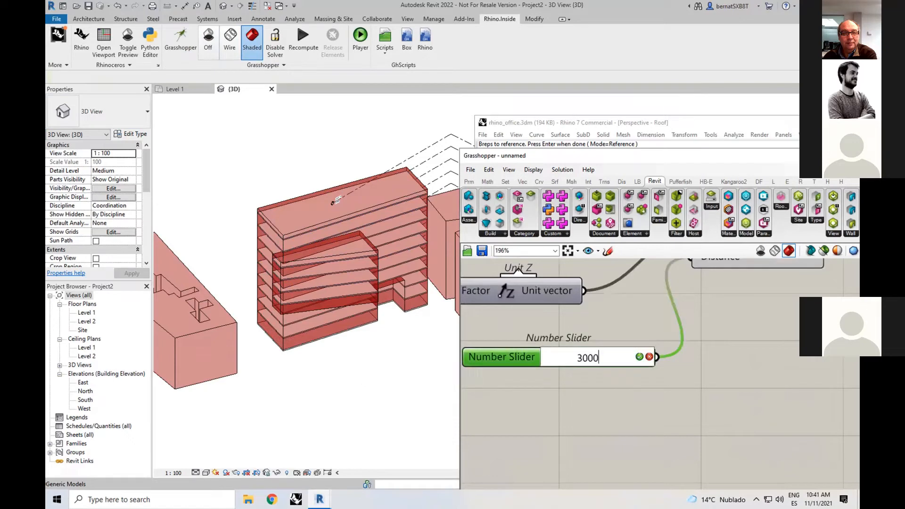
{"action": "key", "text": "Return"}
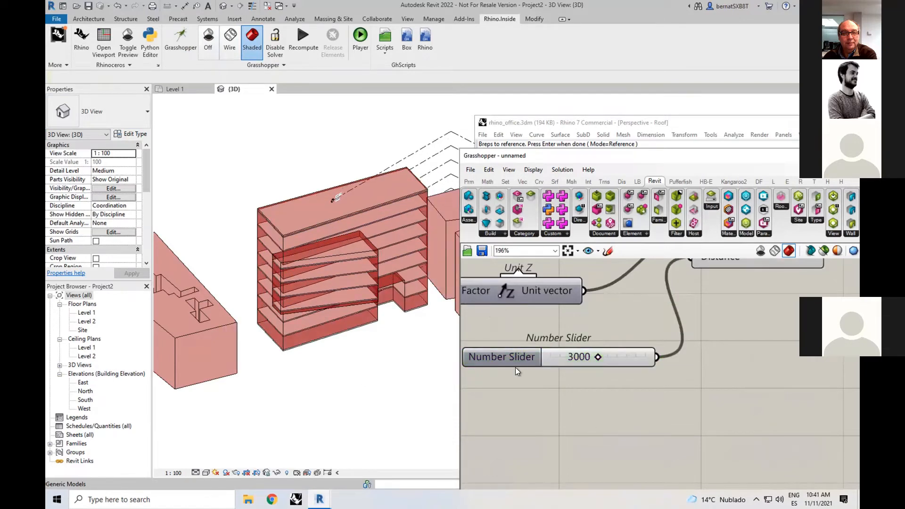
{"action": "scroll", "coordinate": [533, 388], "scroll_direction": "down", "scroll_amount": 4}
{"action": "scroll", "coordinate": [401, 372], "scroll_direction": "down", "scroll_amount": 2}
{"action": "middle_click_drag", "start_coordinate": [401, 372], "coordinate": [413, 258], "text": "shift"}
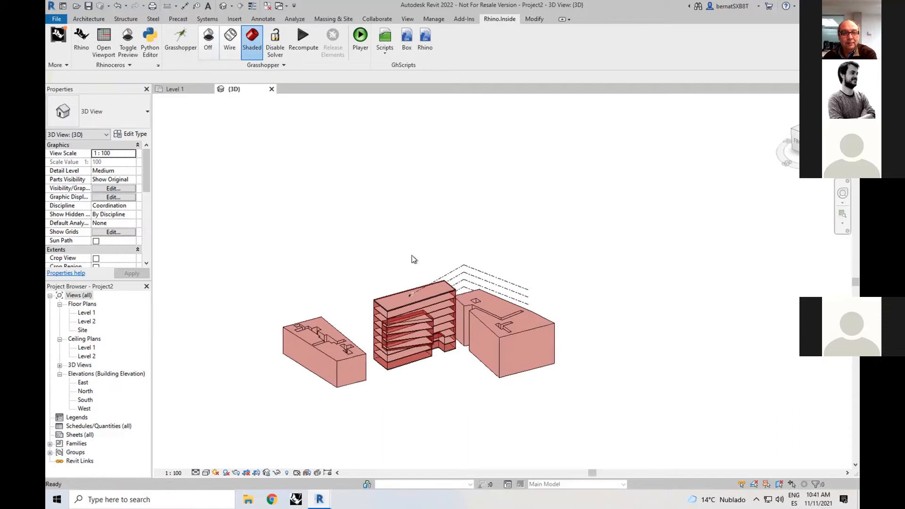
{"action": "right_click", "coordinate": [412, 214]}
{"action": "left_click", "coordinate": [349, 200]}
Close the current Revit project and open the recent model 2022_Canopy-subcat-template.
{"action": "left_click", "coordinate": [272, 89]}
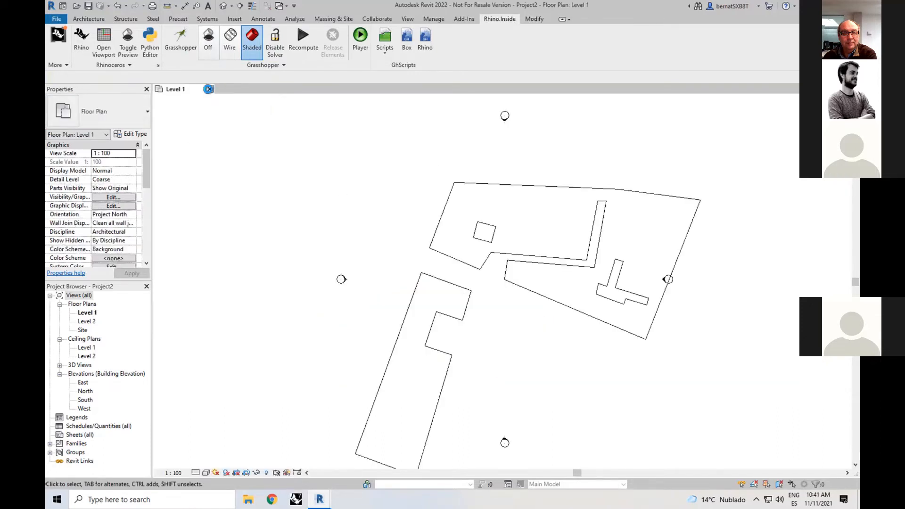
{"action": "left_click", "coordinate": [208, 89]}
{"action": "left_click", "coordinate": [471, 251]}
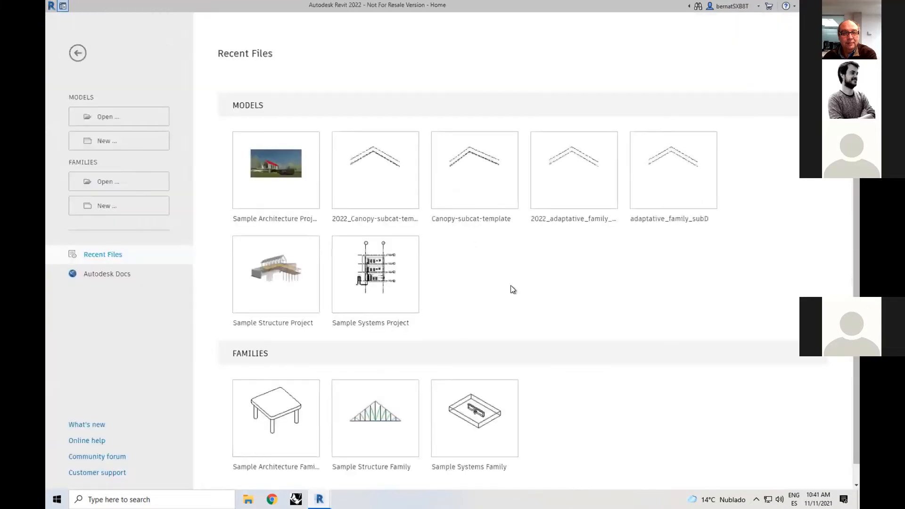
{"action": "left_click", "coordinate": [387, 182]}
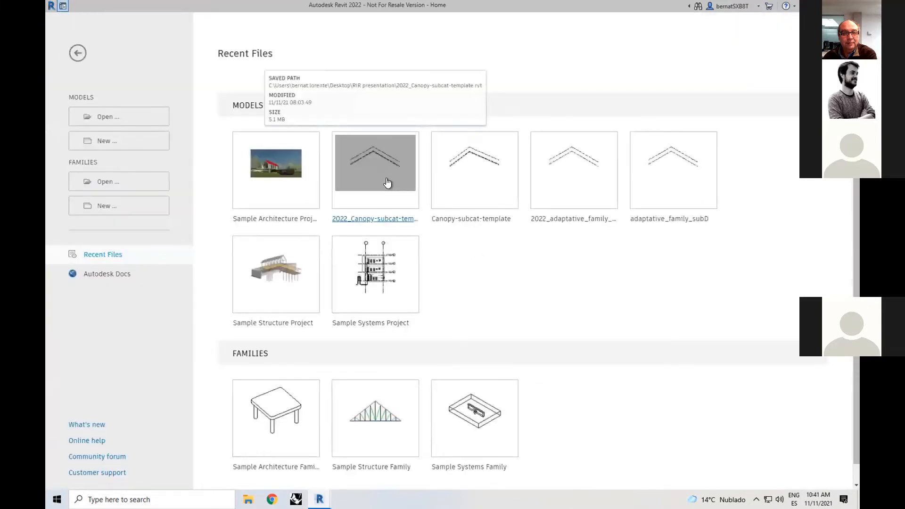
{"action": "left_click", "coordinate": [363, 188]}
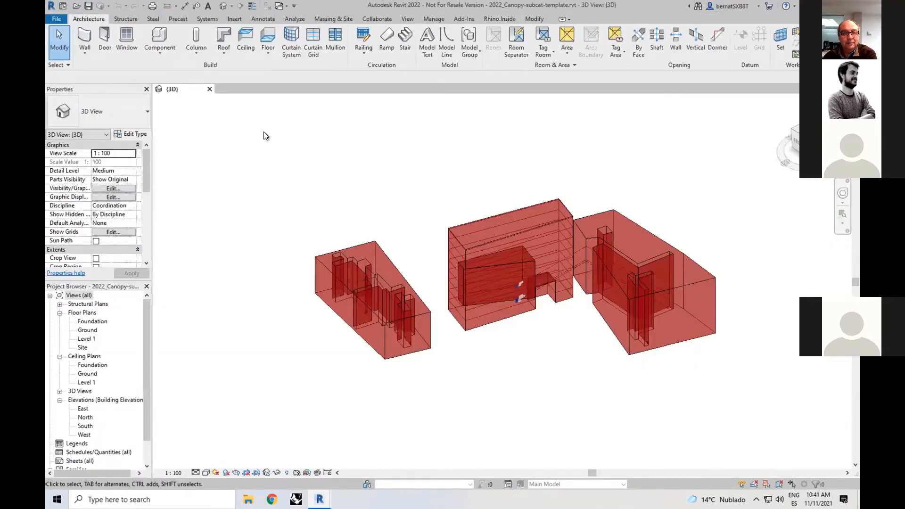
Bring up the Rhino and Grasshopper windows over Revit and close the unnamed Grasshopper definition without saving it.
{"action": "left_click", "coordinate": [500, 18]}
{"action": "left_click", "coordinate": [81, 38]}
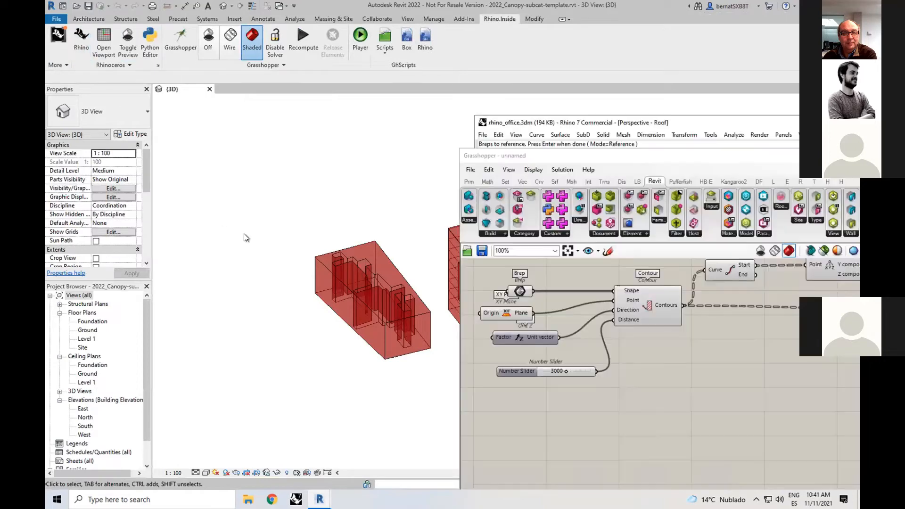
{"action": "left_click_drag", "start_coordinate": [504, 151], "coordinate": [344, 117]}
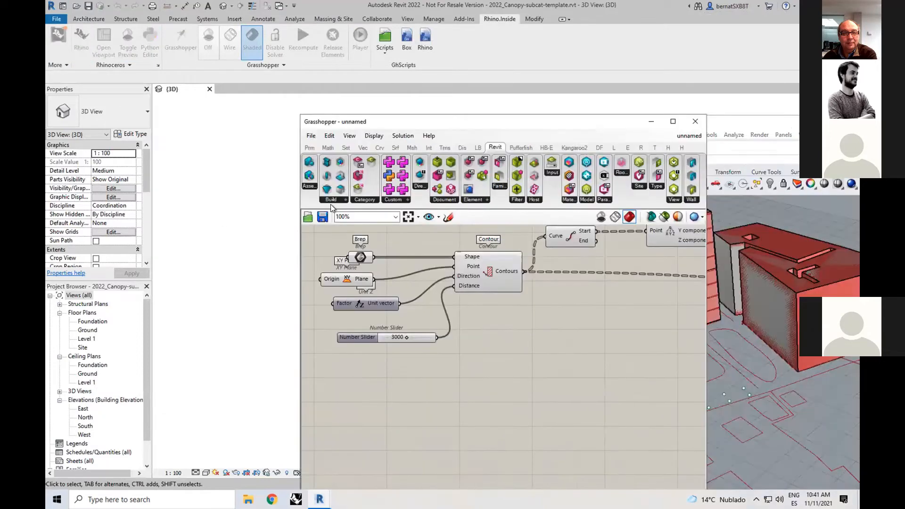
{"action": "mouse_move", "coordinate": [689, 136]}
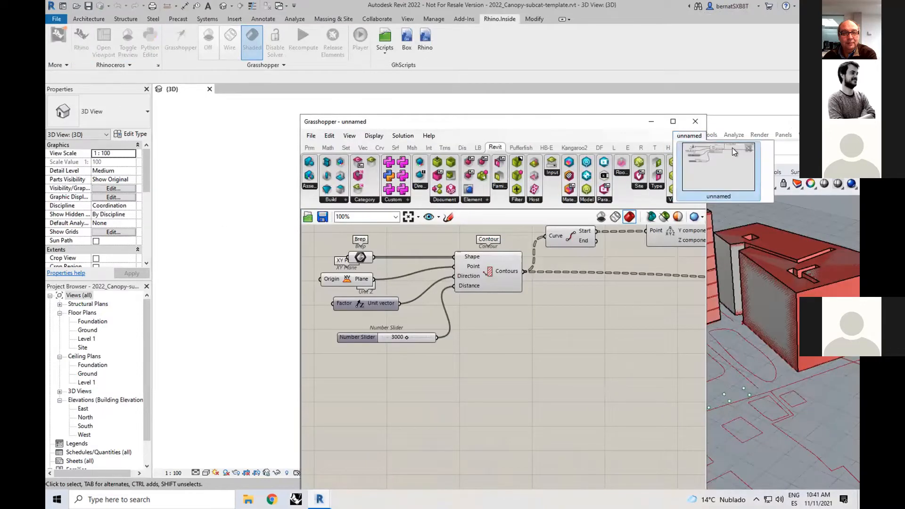
{"action": "left_click", "coordinate": [747, 150]}
{"action": "left_click", "coordinate": [696, 197]}
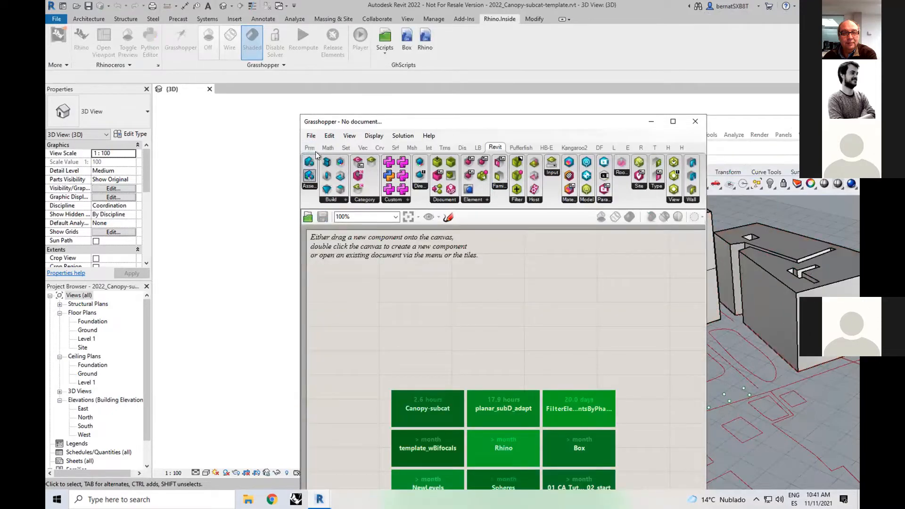
Open colonnade-final-subcategory.3dm from the RiR presentation folder in Rhino, discarding the changes to rhino_office.3dm.
{"action": "left_click", "coordinate": [782, 124]}
{"action": "left_click_drag", "start_coordinate": [638, 88], "coordinate": [550, 63]}
{"action": "left_click_drag", "start_coordinate": [476, 123], "coordinate": [621, 139]}
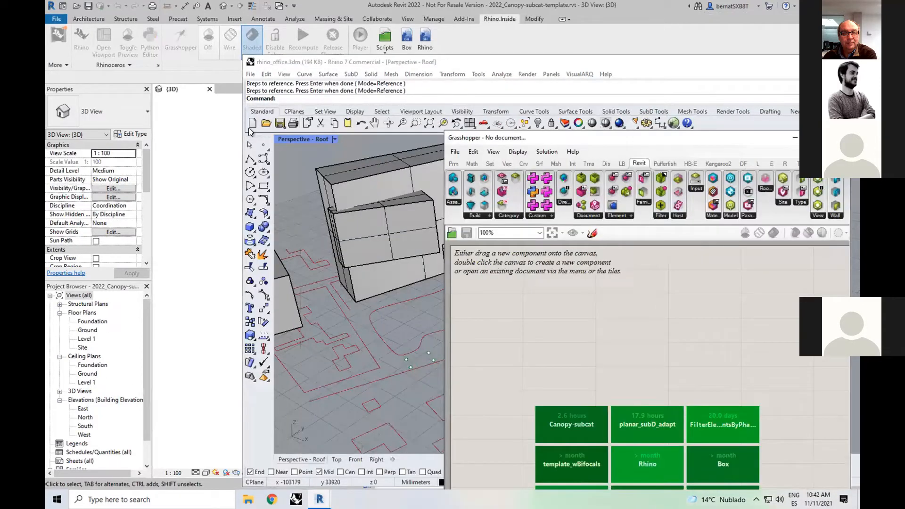
{"action": "left_click", "coordinate": [266, 123]}
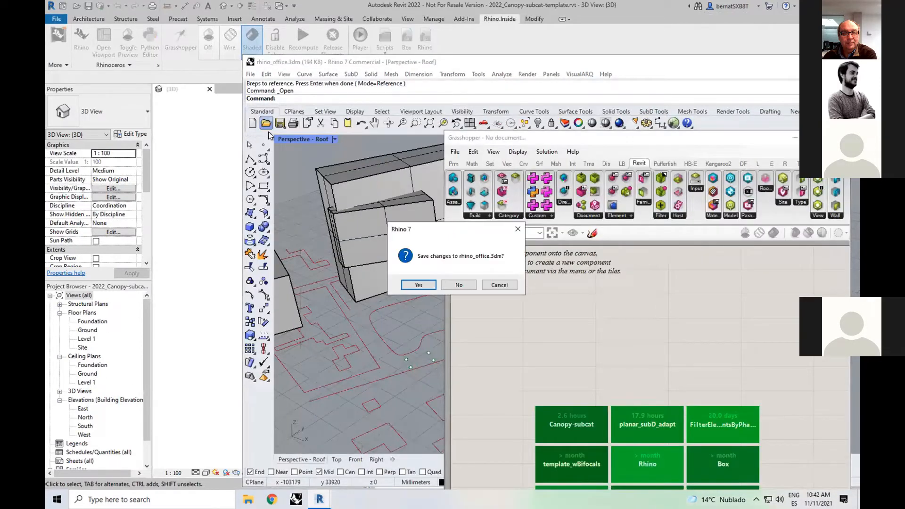
{"action": "left_click", "coordinate": [458, 285]}
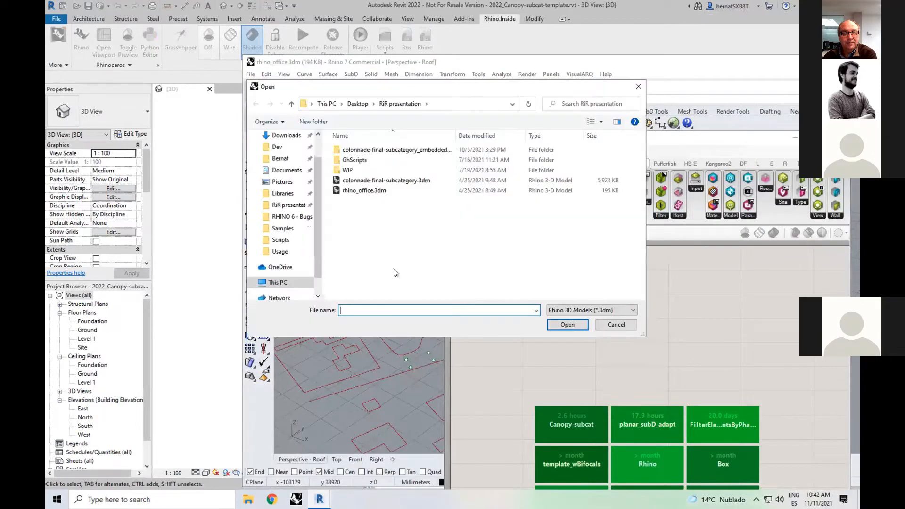
{"action": "left_click", "coordinate": [377, 180]}
{"action": "left_click", "coordinate": [556, 323]}
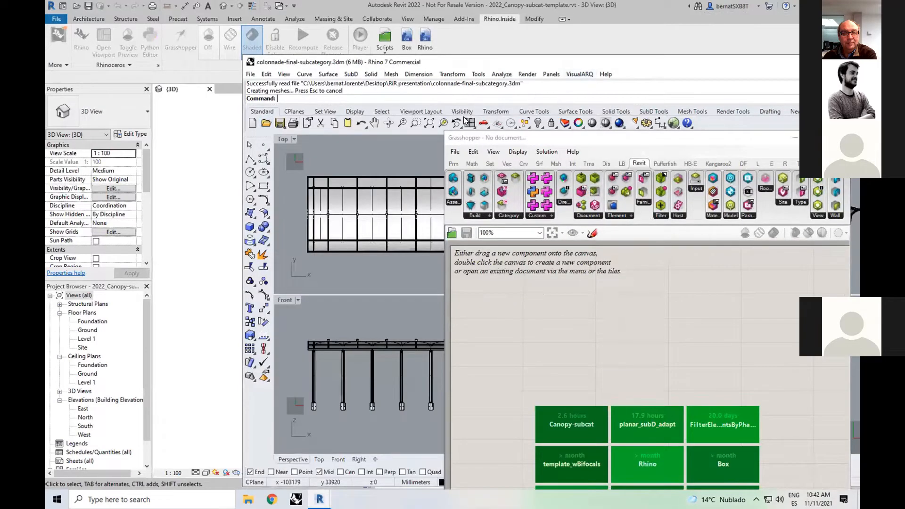
Maximize Rhino's Perspective viewport, move the Grasshopper window aside and view the colonnade model from several angles.
{"action": "left_click_drag", "start_coordinate": [533, 135], "coordinate": [474, 248]}
{"action": "double_click", "coordinate": [604, 140]}
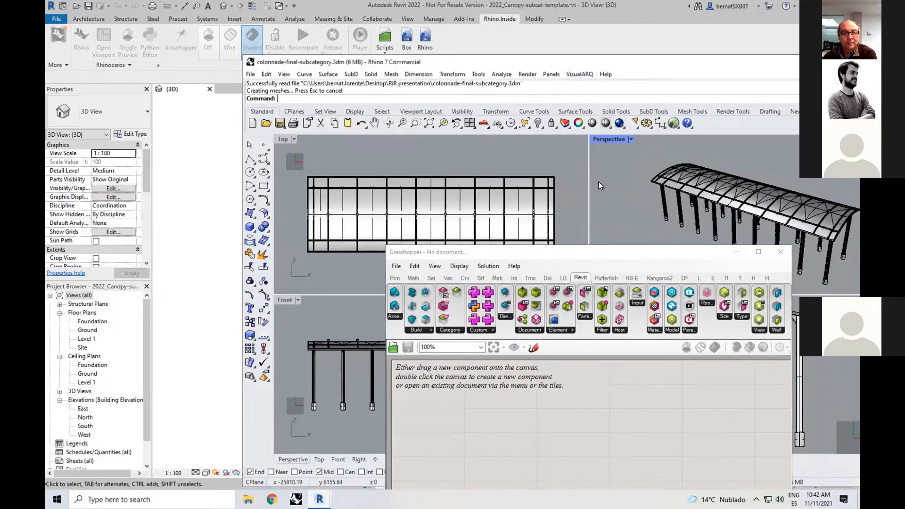
{"action": "right_click_drag", "start_coordinate": [578, 214], "coordinate": [533, 200], "text": "shift"}
{"action": "left_click_drag", "start_coordinate": [407, 252], "coordinate": [637, 189]}
{"action": "right_click_drag", "start_coordinate": [570, 259], "coordinate": [508, 207]}
{"action": "scroll", "coordinate": [513, 230], "scroll_direction": "up", "scroll_amount": 5}
{"action": "scroll", "coordinate": [520, 191], "scroll_direction": "down", "scroll_amount": 5}
{"action": "scroll", "coordinate": [453, 262], "scroll_direction": "down", "scroll_amount": 5}
{"action": "right_click_drag", "start_coordinate": [453, 262], "coordinate": [474, 333]}
Switch to Revit to view the levels in the template's 3D view, and return to the Rhino model.
{"action": "left_click", "coordinate": [230, 248]}
{"action": "scroll", "coordinate": [278, 255], "scroll_direction": "down", "scroll_amount": 3}
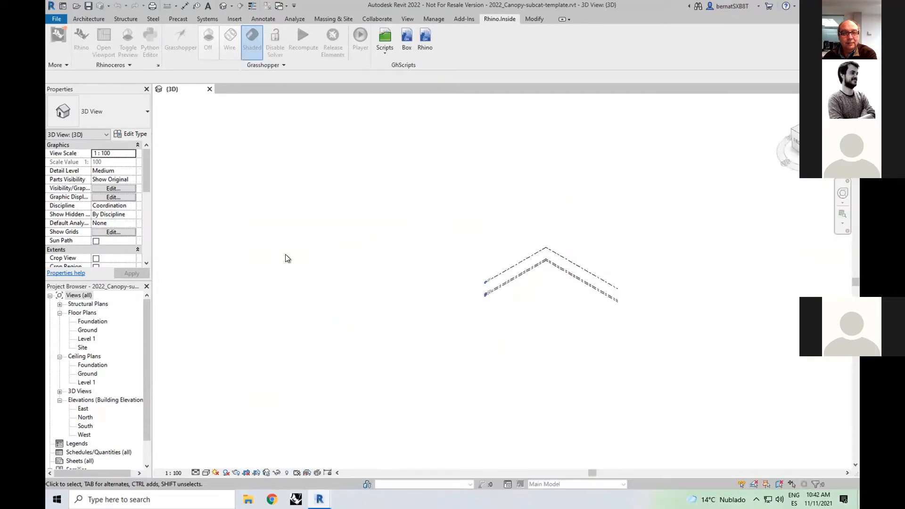
{"action": "scroll", "coordinate": [261, 162], "scroll_direction": "up", "scroll_amount": 3}
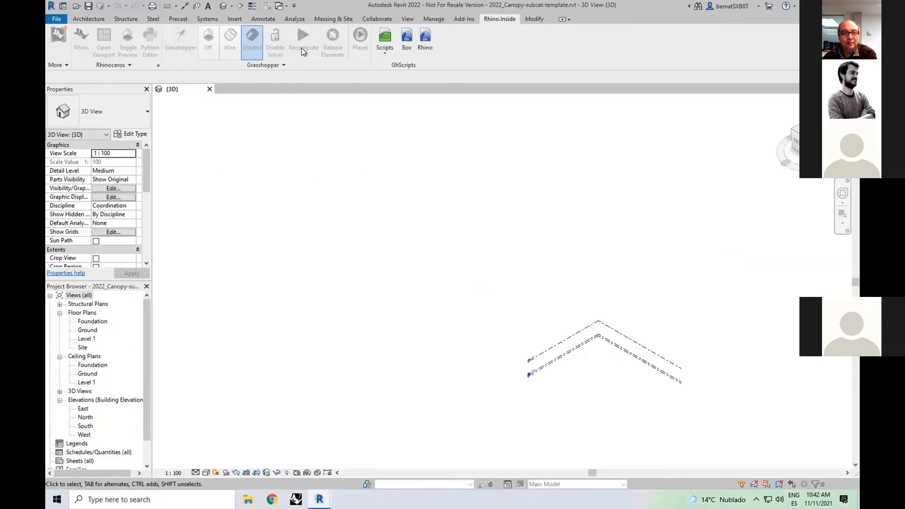
{"action": "middle_click_drag", "start_coordinate": [550, 298], "coordinate": [282, 291], "text": "shift"}
{"action": "left_click", "coordinate": [89, 49]}
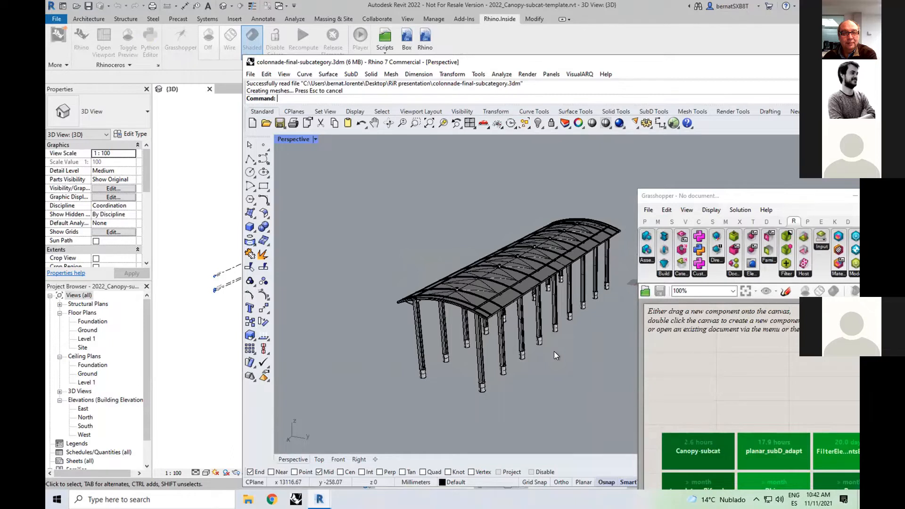
Select a front column and a neighbouring footing of the Rhino colonnade to check the separate parts, and deselect them.
{"action": "left_click", "coordinate": [479, 347]}
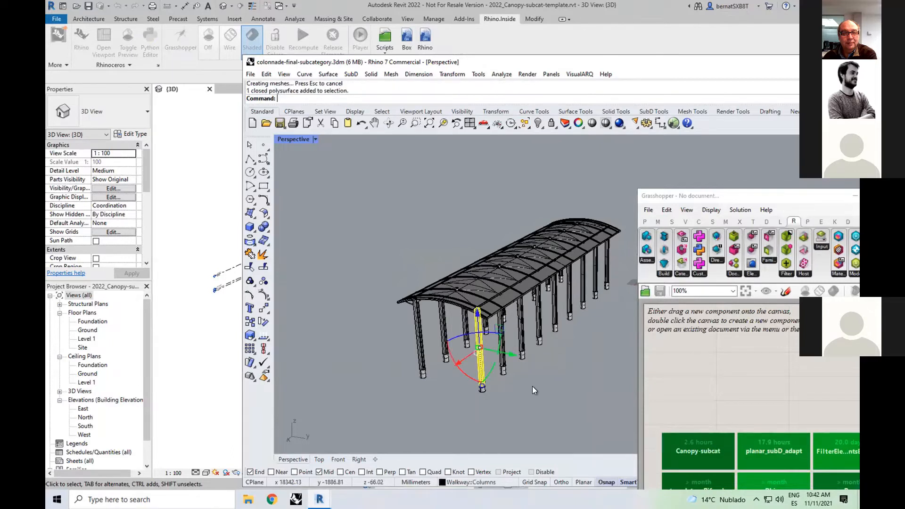
{"action": "left_click", "coordinate": [503, 369]}
{"action": "left_click", "coordinate": [599, 359]}
{"action": "right_click_drag", "start_coordinate": [577, 343], "coordinate": [518, 327], "text": "shift"}
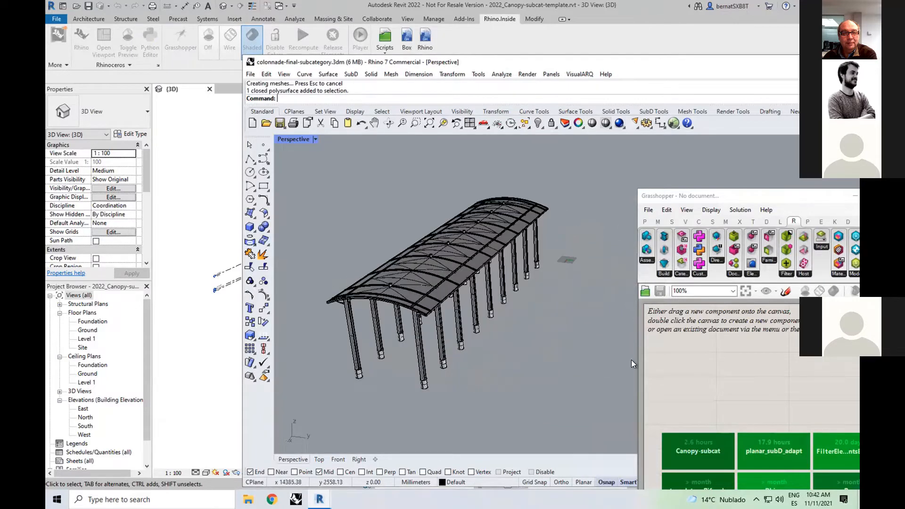
Enlarge the Grasshopper window, lock the solver and open the Canopy-subcat definition.
{"action": "left_click_drag", "start_coordinate": [717, 196], "coordinate": [458, 95]}
{"action": "left_click_drag", "start_coordinate": [617, 106], "coordinate": [819, 106]}
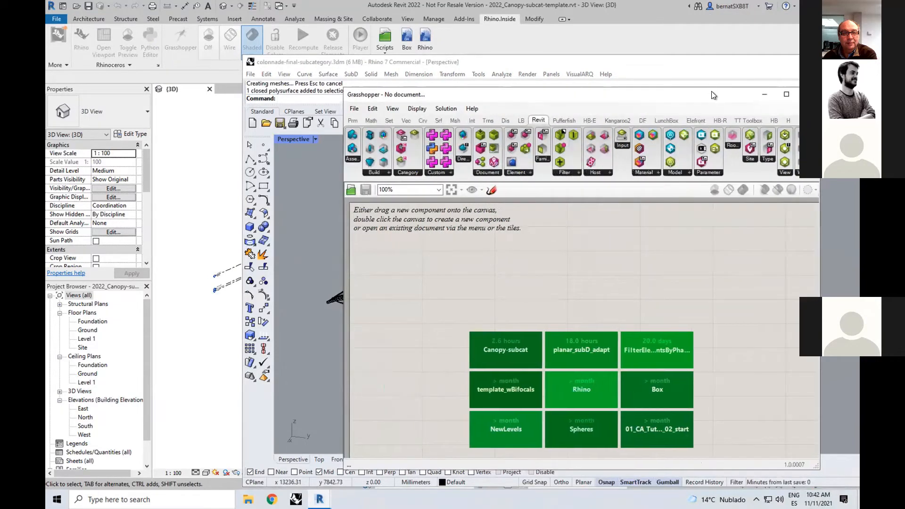
{"action": "left_click_drag", "start_coordinate": [713, 95], "coordinate": [740, 88]}
{"action": "middle_click", "coordinate": [618, 230]}
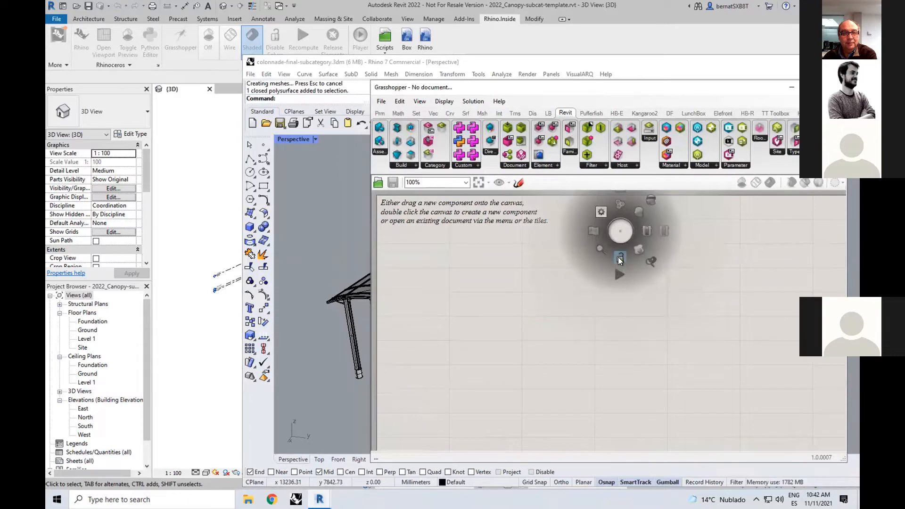
{"action": "left_click", "coordinate": [618, 260]}
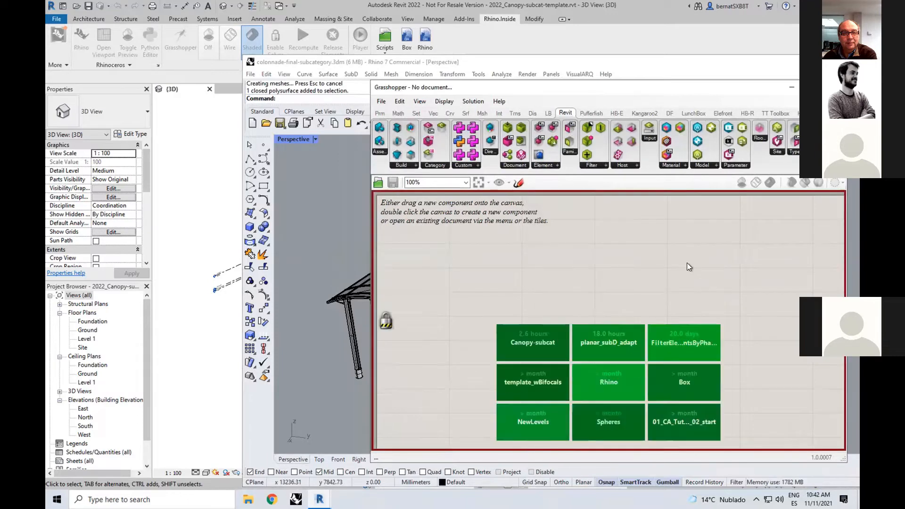
{"action": "left_click", "coordinate": [377, 183]}
{"action": "left_click", "coordinate": [498, 205]}
{"action": "left_click", "coordinate": [494, 196]}
{"action": "left_click", "coordinate": [695, 340]}
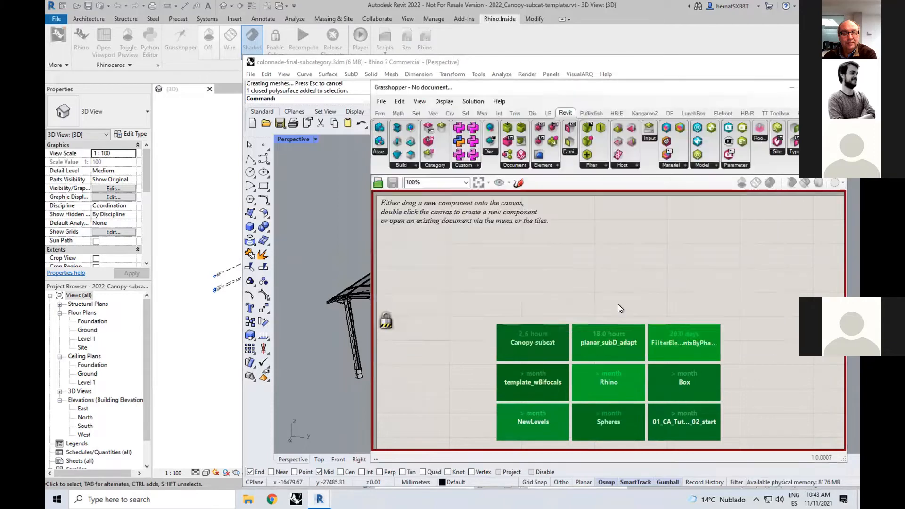
Examine the definition's Reference by Type, foundation Filter By Layer and Structural Foundations category components.
{"action": "scroll", "coordinate": [579, 276], "scroll_direction": "down", "scroll_amount": 4}
{"action": "right_click_drag", "start_coordinate": [568, 342], "coordinate": [633, 331]}
{"action": "scroll", "coordinate": [632, 332], "scroll_direction": "up", "scroll_amount": 2}
{"action": "scroll", "coordinate": [584, 301], "scroll_direction": "up", "scroll_amount": 2}
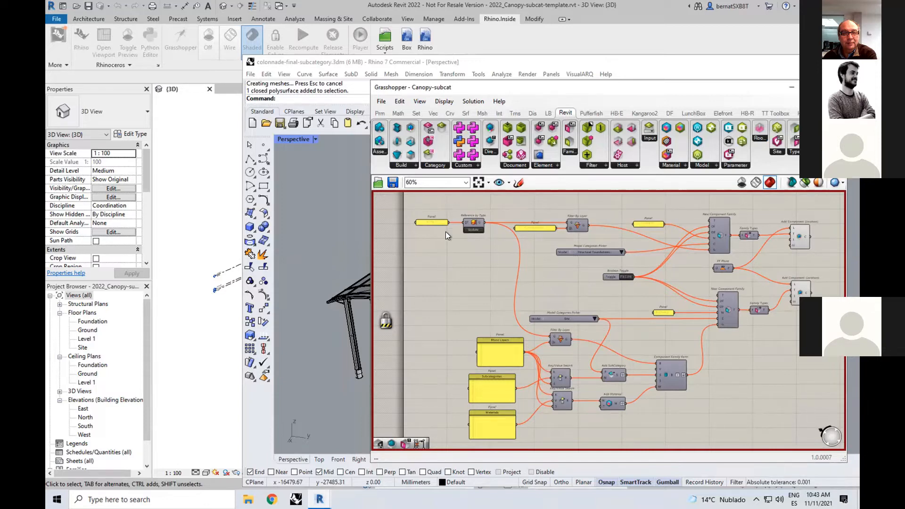
{"action": "scroll", "coordinate": [446, 231], "scroll_direction": "up", "scroll_amount": 5}
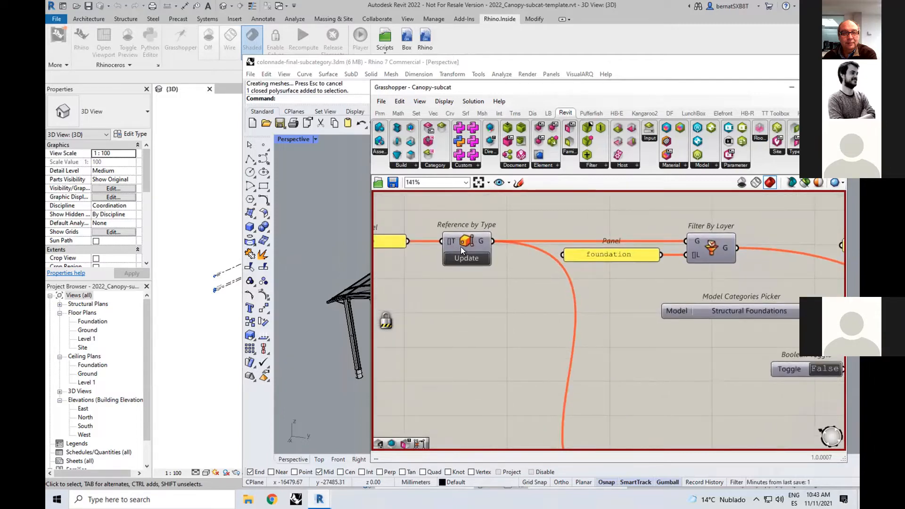
{"action": "scroll", "coordinate": [453, 280], "scroll_direction": "down", "scroll_amount": 1}
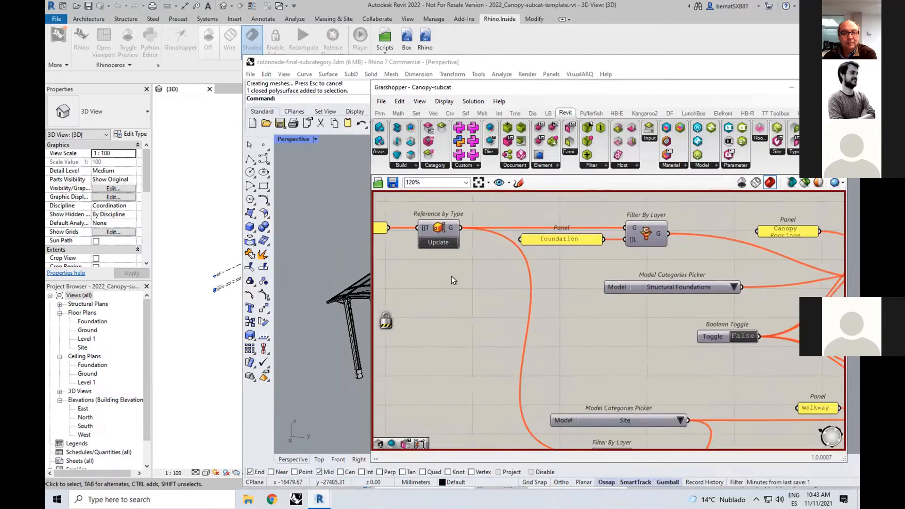
{"action": "right_click_drag", "start_coordinate": [574, 297], "coordinate": [594, 307]}
{"action": "right_click_drag", "start_coordinate": [496, 297], "coordinate": [589, 284]}
{"action": "scroll", "coordinate": [592, 281], "scroll_direction": "down", "scroll_amount": 4}
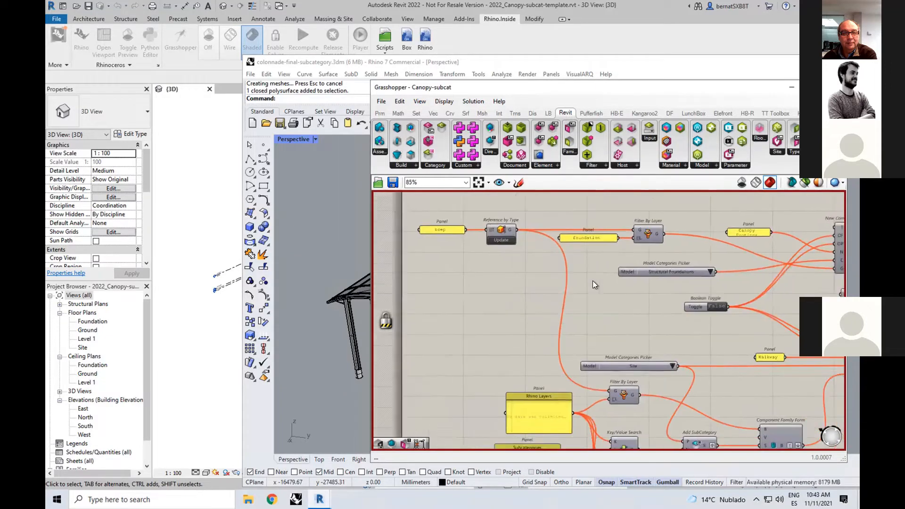
{"action": "scroll", "coordinate": [623, 304], "scroll_direction": "up", "scroll_amount": 2}
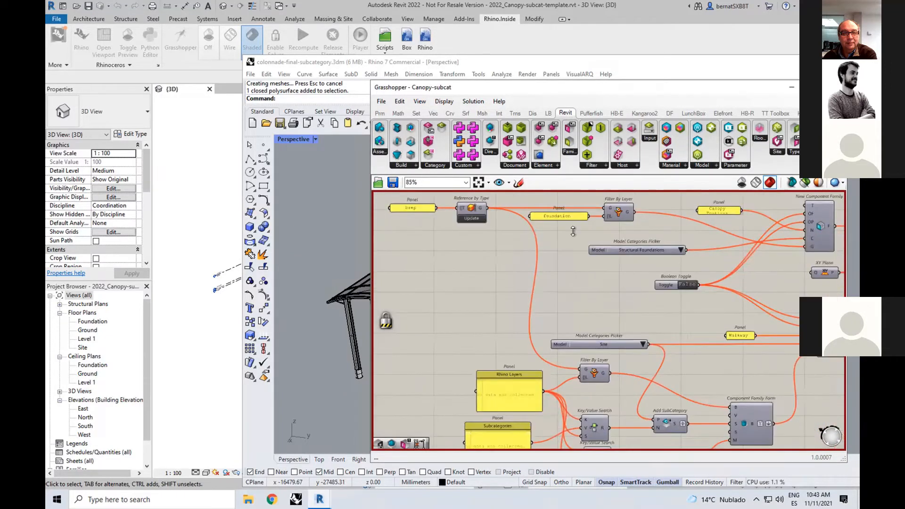
Examine how the Rhino Layers, Subcategories and Materials panels feed the Walkway component family in the definition.
{"action": "right_click_drag", "start_coordinate": [607, 318], "coordinate": [603, 289]}
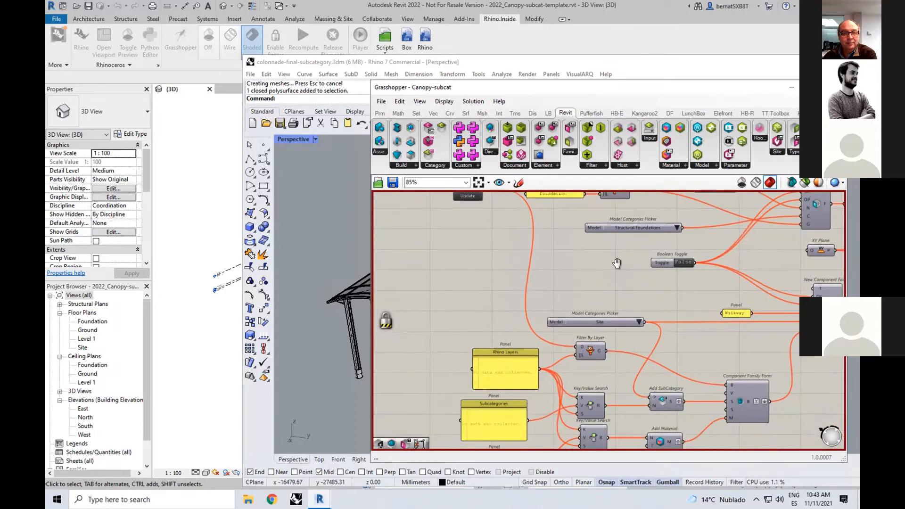
{"action": "right_click_drag", "start_coordinate": [625, 324], "coordinate": [612, 245]}
{"action": "scroll", "coordinate": [521, 346], "scroll_direction": "up", "scroll_amount": 2}
{"action": "scroll", "coordinate": [514, 327], "scroll_direction": "down", "scroll_amount": 2}
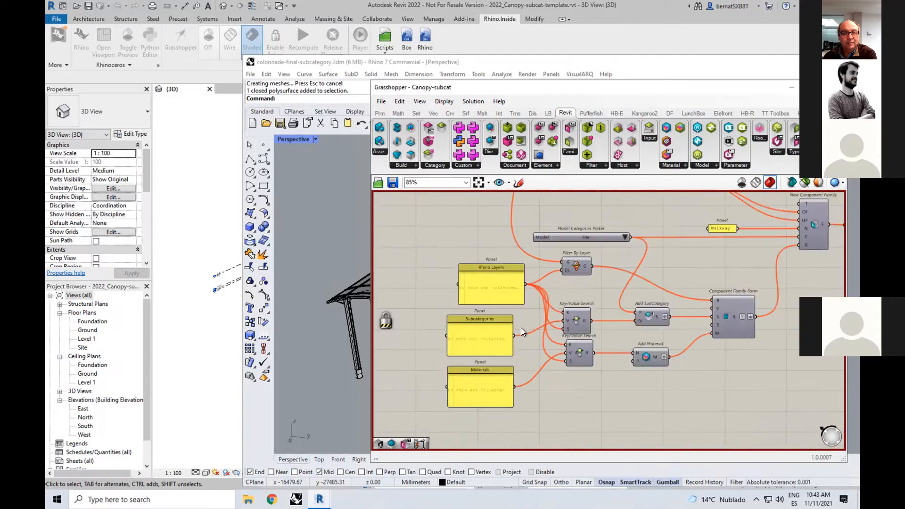
{"action": "scroll", "coordinate": [498, 296], "scroll_direction": "down", "scroll_amount": 2}
{"action": "right_click_drag", "start_coordinate": [469, 254], "coordinate": [447, 330]}
{"action": "right_click_drag", "start_coordinate": [564, 326], "coordinate": [541, 332]}
{"action": "right_click_drag", "start_coordinate": [572, 374], "coordinate": [560, 344]}
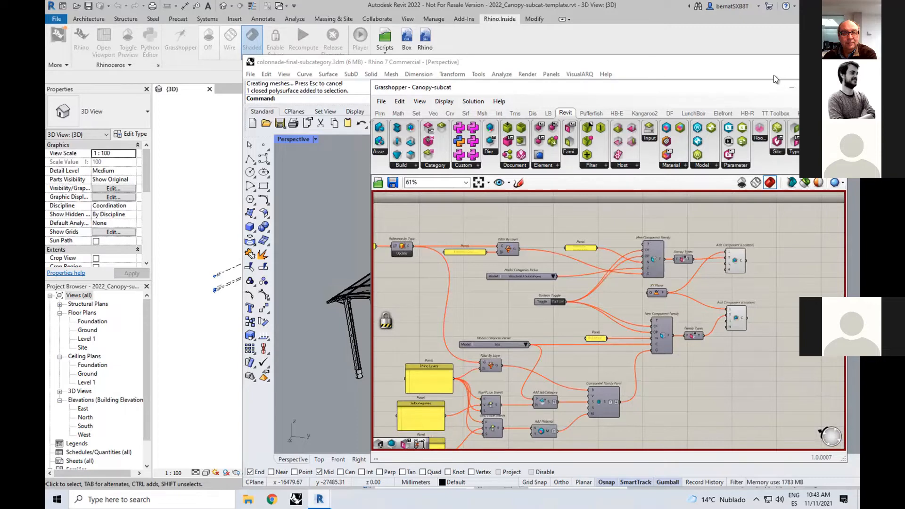
Minimize Rhino, place the Grasshopper window beside the Revit 3D view and unlock the solver to generate the canopy.
{"action": "left_click", "coordinate": [815, 61]}
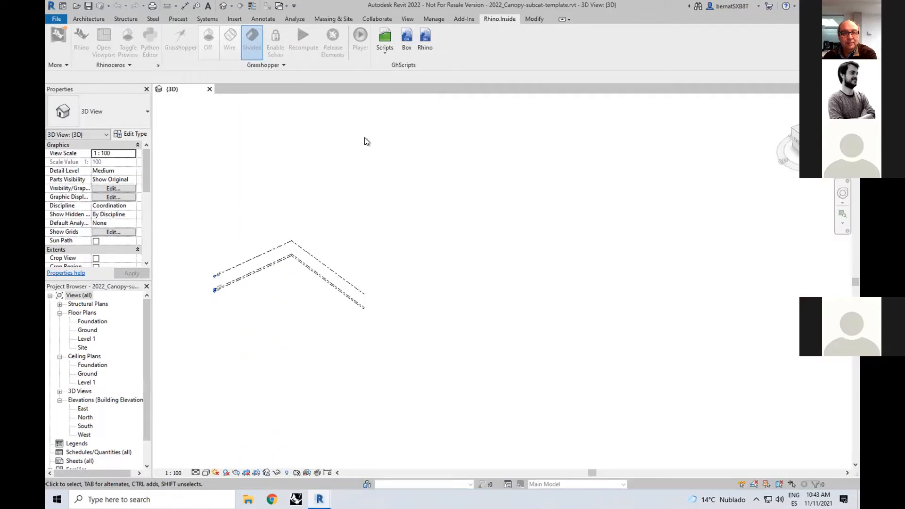
{"action": "left_click", "coordinate": [187, 46]}
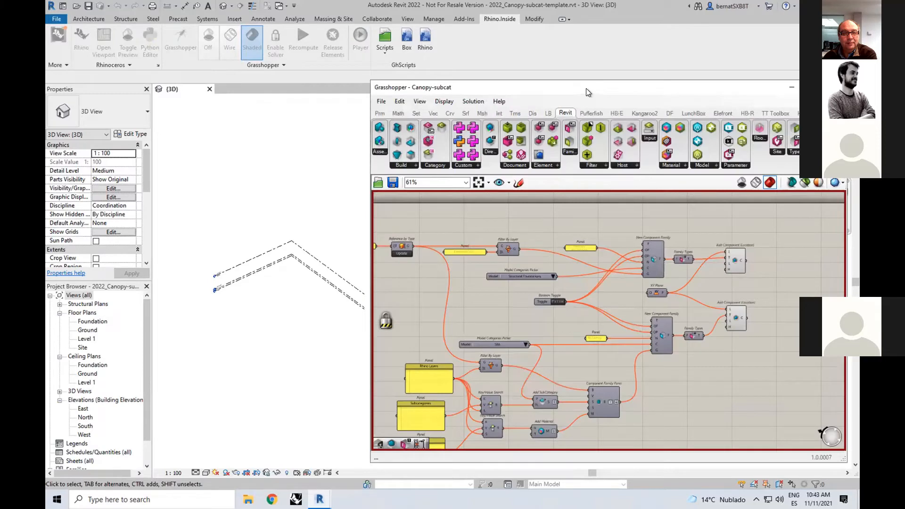
{"action": "left_click_drag", "start_coordinate": [586, 89], "coordinate": [614, 84]}
{"action": "scroll", "coordinate": [522, 281], "scroll_direction": "down", "scroll_amount": 3}
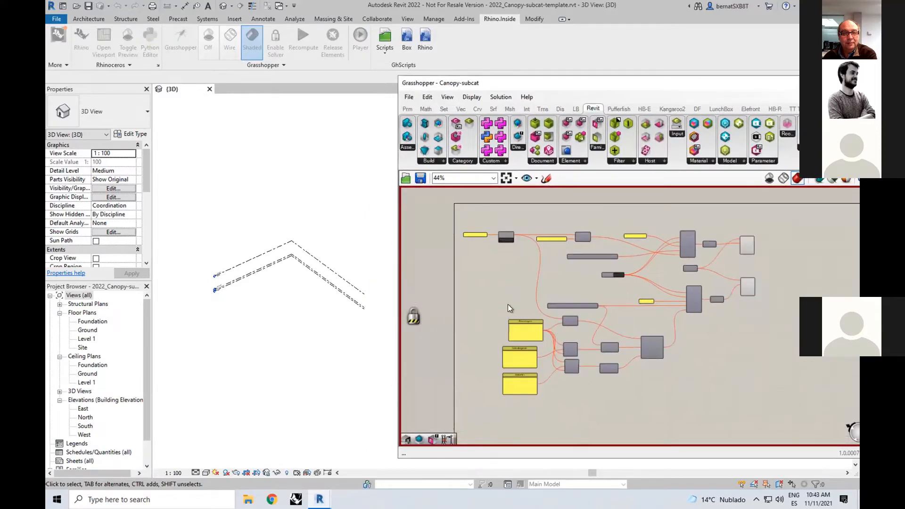
{"action": "middle_click", "coordinate": [512, 276]}
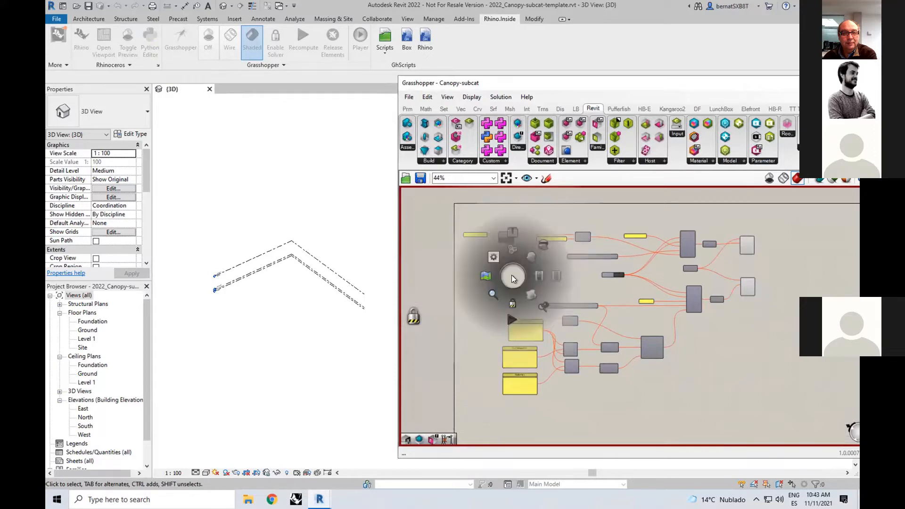
{"action": "left_click", "coordinate": [512, 302]}
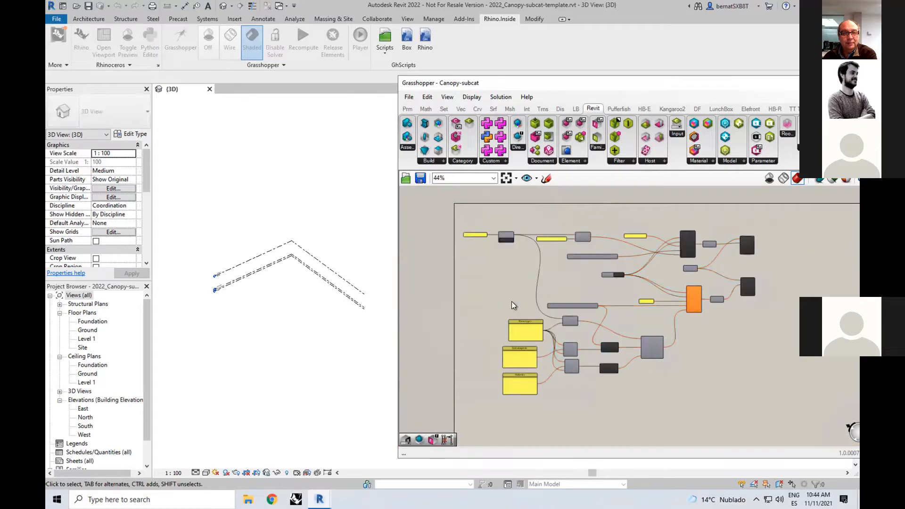
Select the Canopy Footings and Walkway families in the Revit 3D view to check what the definition created, and deselect them.
{"action": "scroll", "coordinate": [314, 335], "scroll_direction": "up", "scroll_amount": 5}
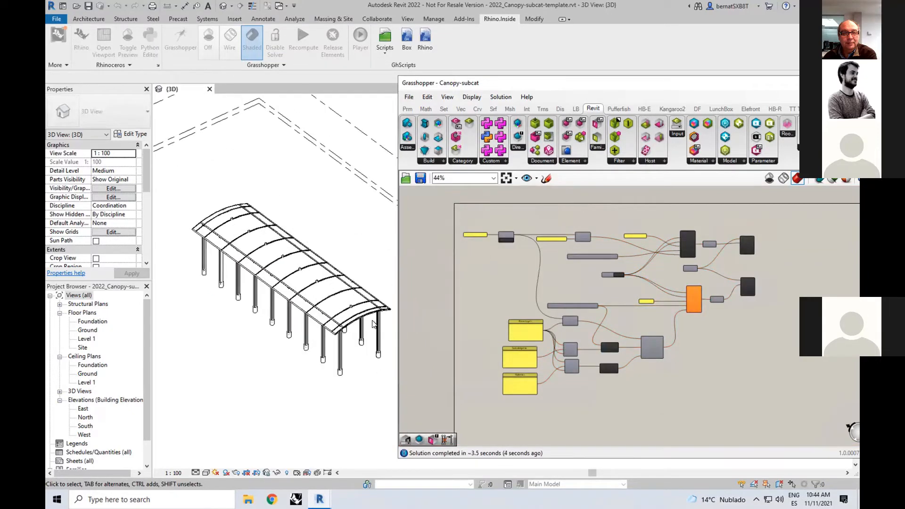
{"action": "scroll", "coordinate": [512, 260], "scroll_direction": "up", "scroll_amount": 3}
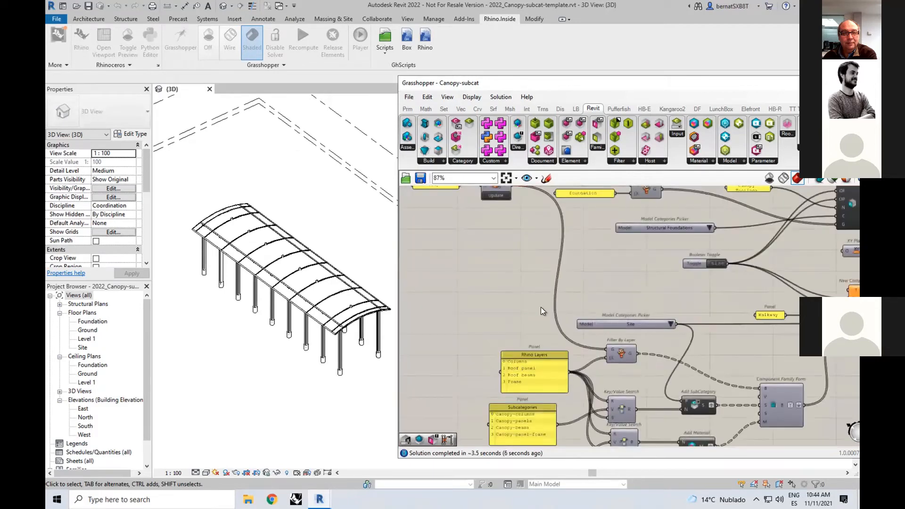
{"action": "scroll", "coordinate": [541, 307], "scroll_direction": "down", "scroll_amount": 2}
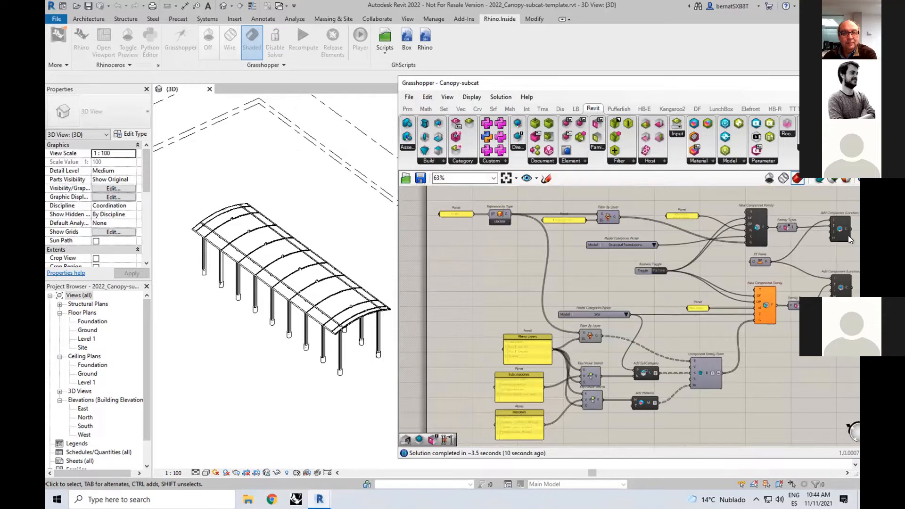
{"action": "left_click", "coordinate": [838, 293]}
{"action": "left_click", "coordinate": [382, 362]}
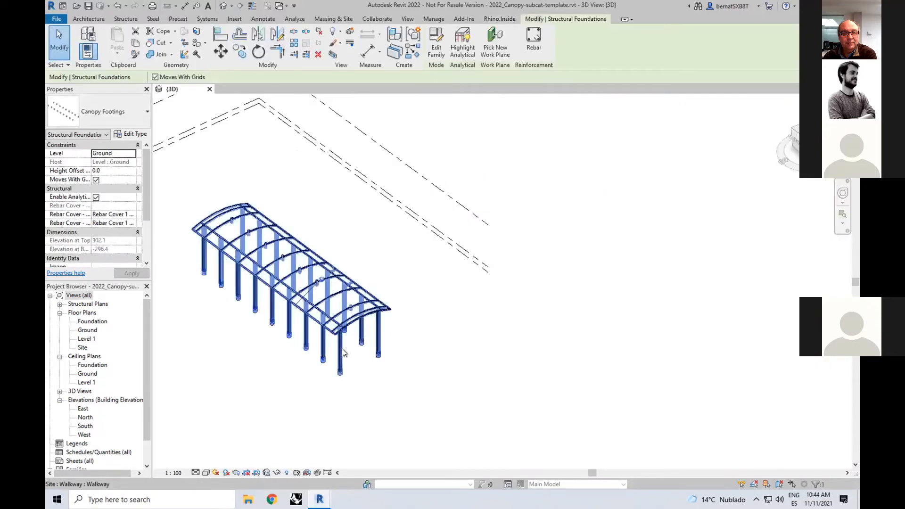
{"action": "left_click", "coordinate": [342, 349]}
{"action": "left_click", "coordinate": [410, 399]}
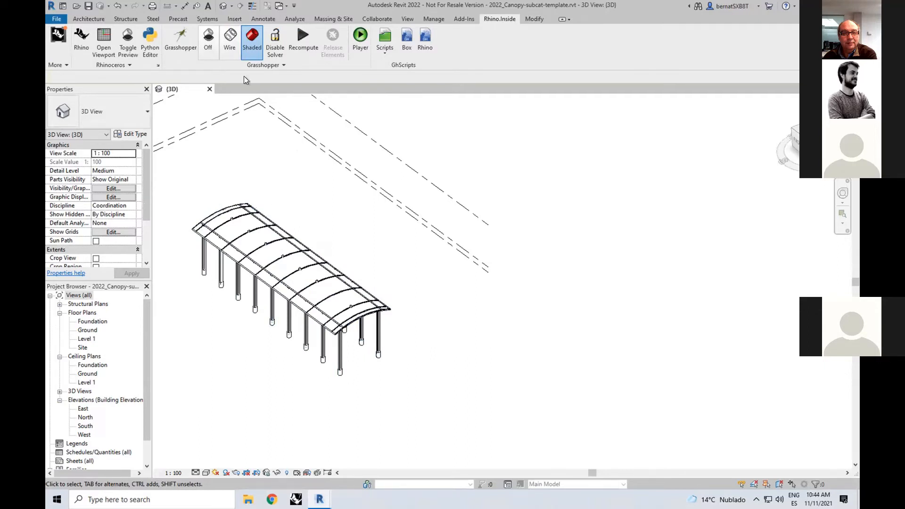
Open the Site floor plan and draw a building section lengthwise through the canopy, extending slightly past both ends.
{"action": "double_click", "coordinate": [83, 347]}
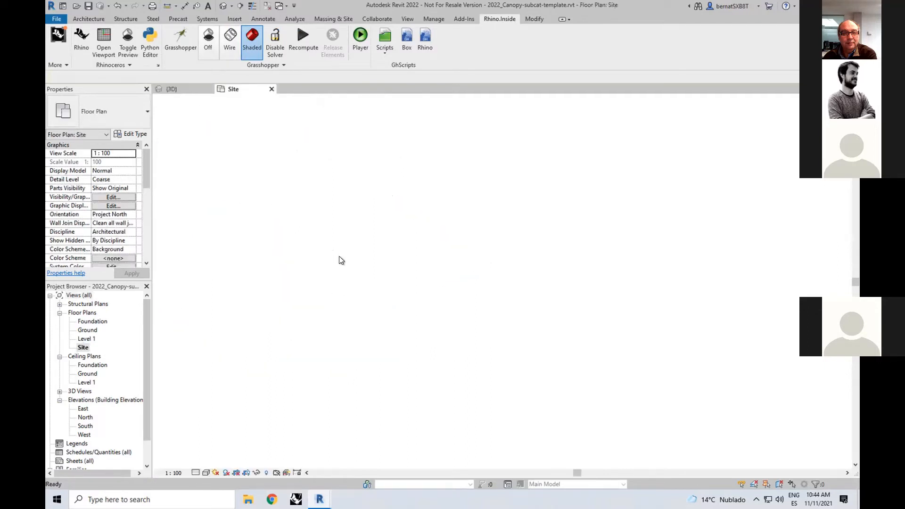
{"action": "left_click", "coordinate": [240, 7]}
{"action": "scroll", "coordinate": [505, 300], "scroll_direction": "up", "scroll_amount": 3}
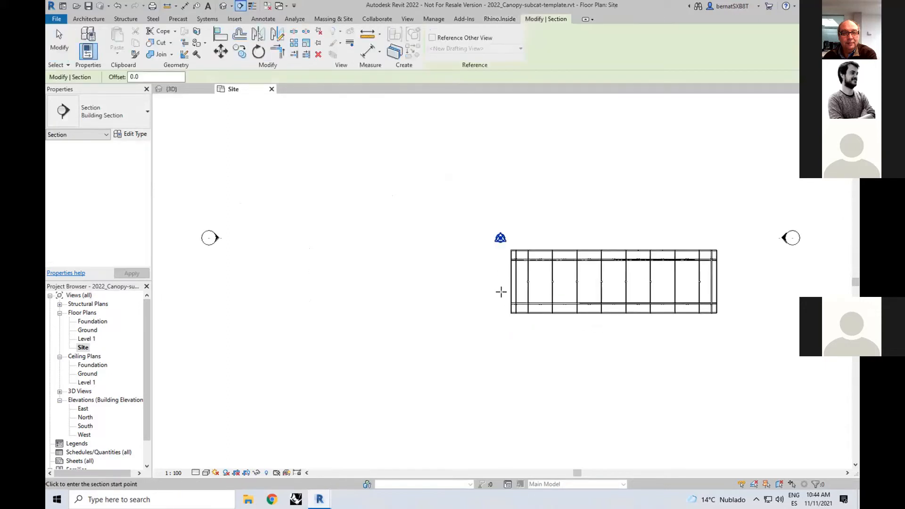
{"action": "left_click", "coordinate": [494, 291]}
{"action": "left_click", "coordinate": [739, 290]}
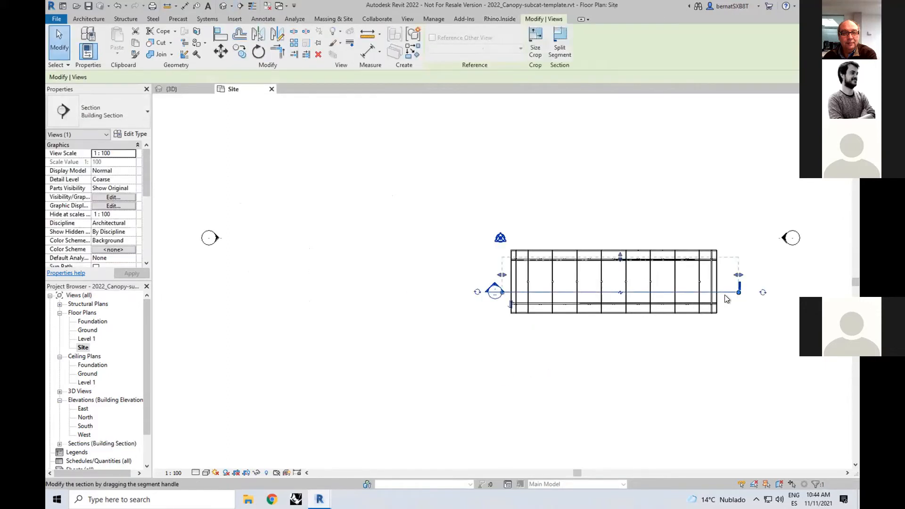
Open the building section through the canopy and set its view scale to 1:20.
{"action": "double_click", "coordinate": [494, 286]}
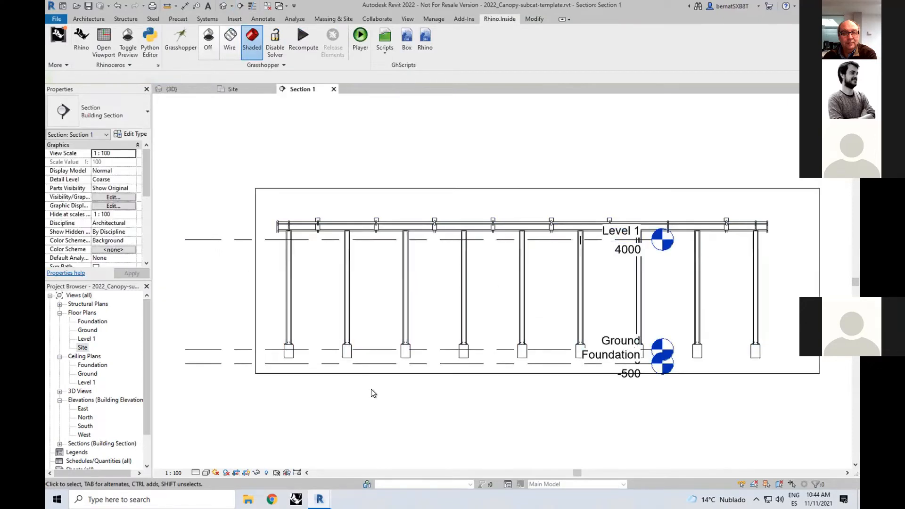
{"action": "left_click", "coordinate": [177, 473]}
{"action": "left_click", "coordinate": [192, 377]}
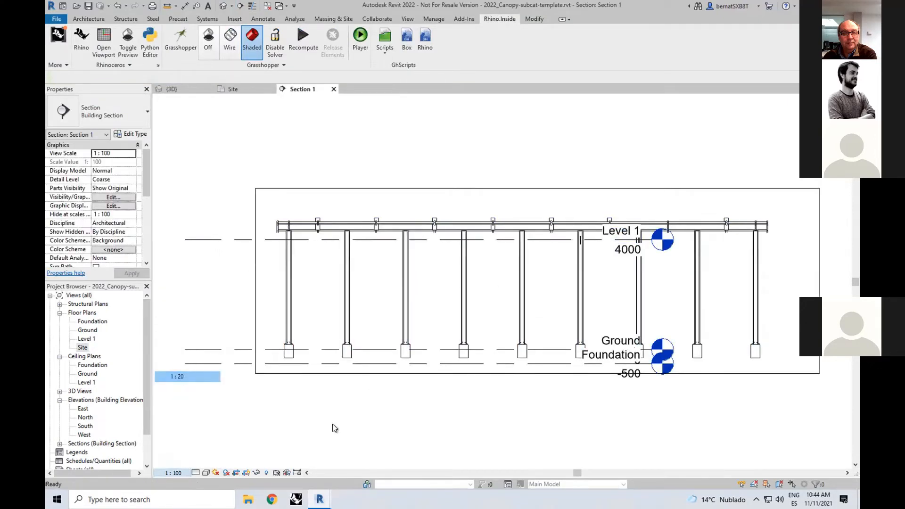
{"action": "scroll", "coordinate": [447, 324], "scroll_direction": "up", "scroll_amount": 1}
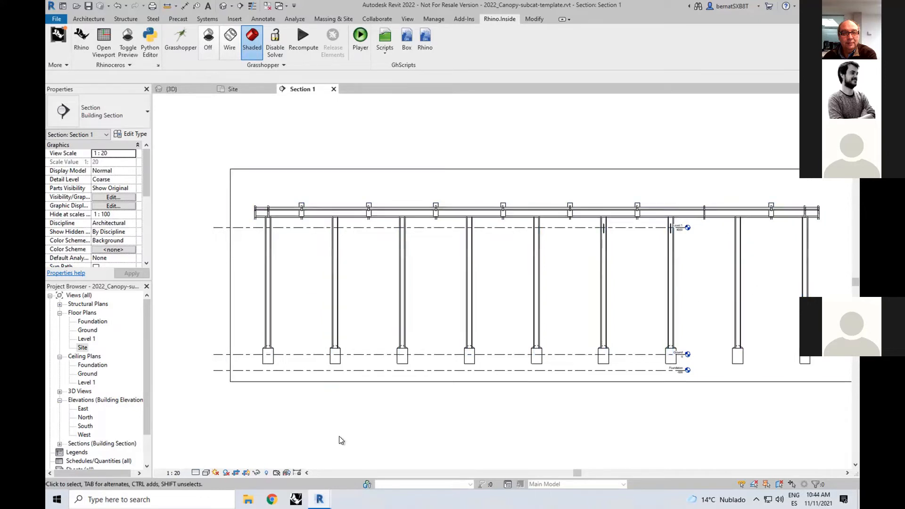
Examine the canopy subcategories under the Site category in the section's Visibility/Graphic Overrides without changing anything.
{"action": "left_click", "coordinate": [114, 197]}
{"action": "scroll", "coordinate": [508, 256], "scroll_direction": "down", "scroll_amount": 12}
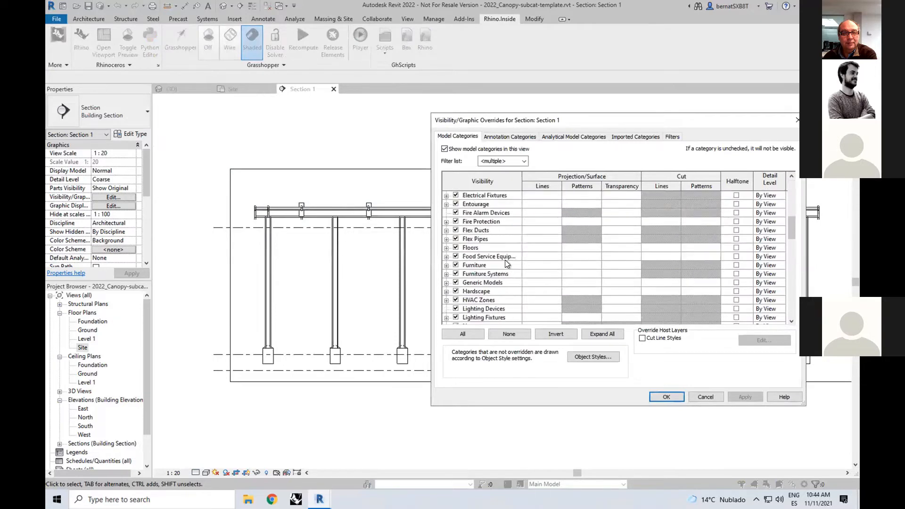
{"action": "scroll", "coordinate": [477, 280], "scroll_direction": "down", "scroll_amount": 5}
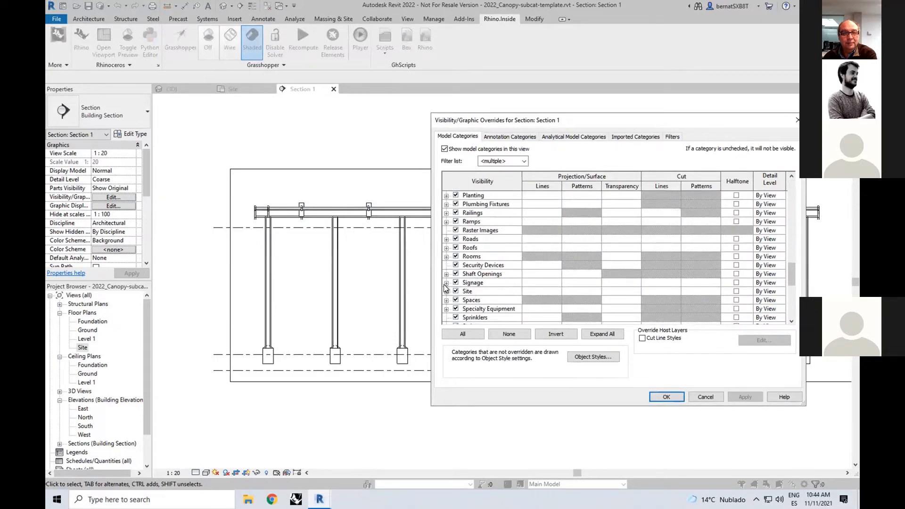
{"action": "left_click", "coordinate": [446, 291]}
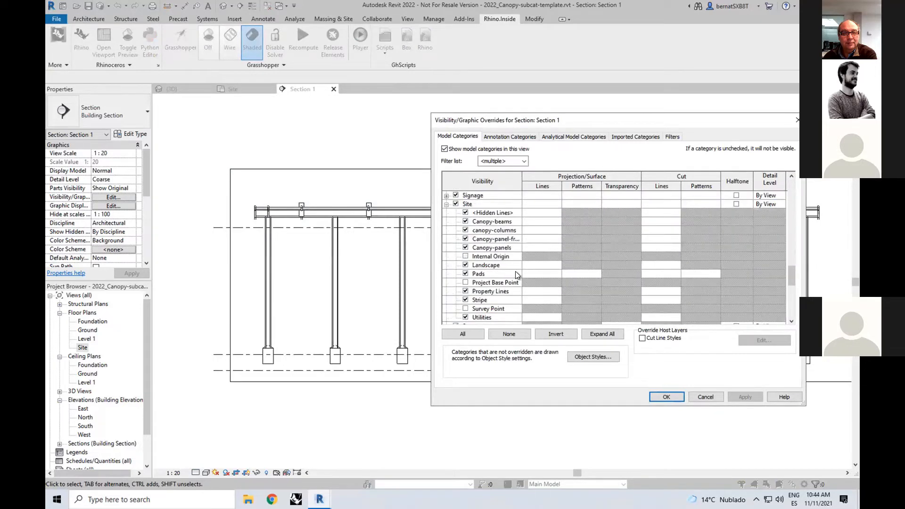
{"action": "left_click", "coordinate": [491, 222]}
{"action": "left_click", "coordinate": [501, 239]}
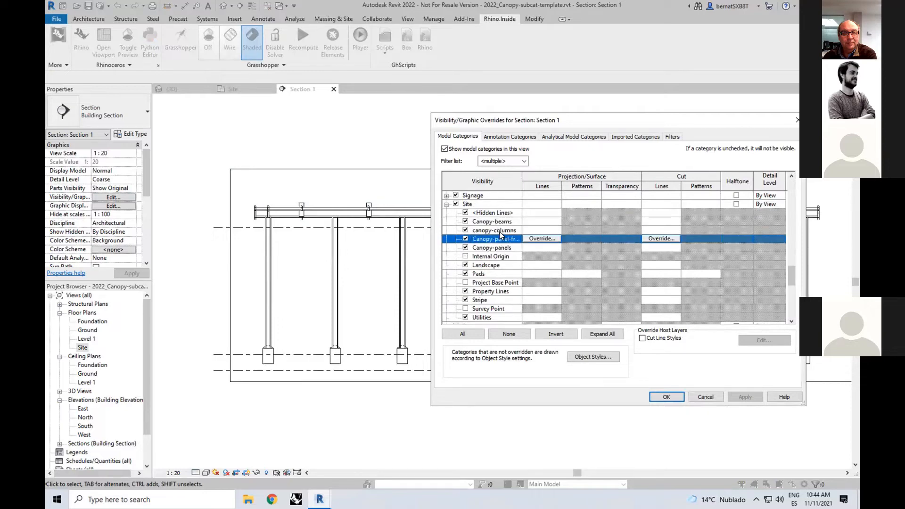
{"action": "left_click", "coordinate": [500, 230]}
{"action": "left_click", "coordinate": [502, 222]}
{"action": "left_click", "coordinate": [503, 239]}
{"action": "left_click", "coordinate": [705, 397]}
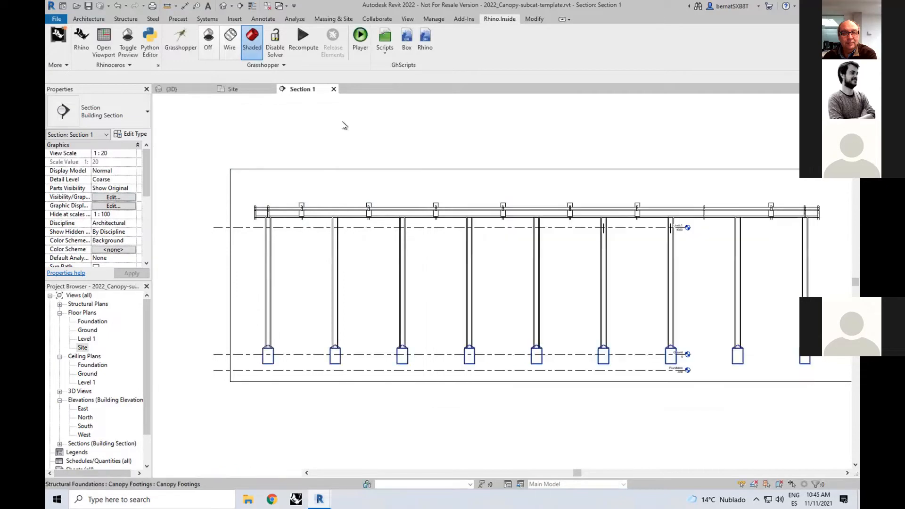
Examine the Rhino Layers, Subcategories and Materials panels in the Canopy-subcat Grasshopper definition.
{"action": "left_click", "coordinate": [196, 49]}
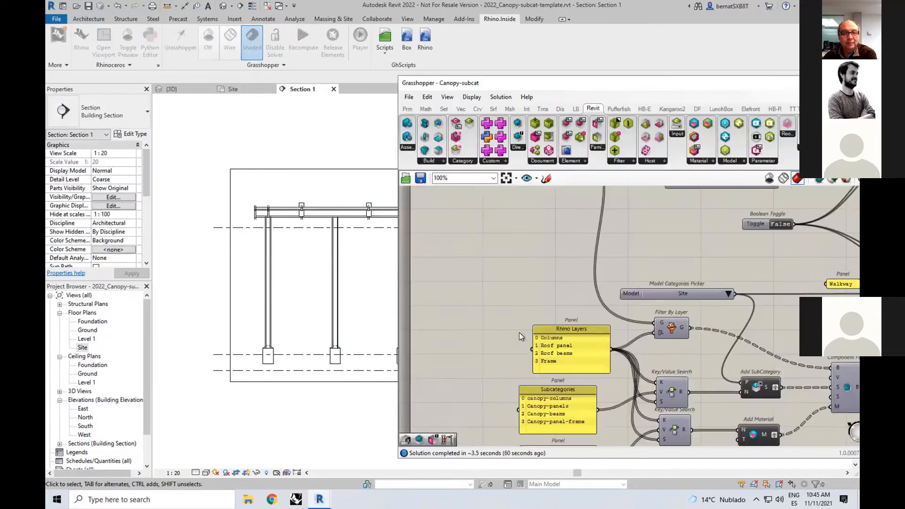
{"action": "middle_click", "coordinate": [485, 348]}
{"action": "scroll", "coordinate": [463, 253], "scroll_direction": "up", "scroll_amount": 1}
{"action": "right_click_drag", "start_coordinate": [473, 269], "coordinate": [471, 253]}
{"action": "scroll", "coordinate": [468, 311], "scroll_direction": "down", "scroll_amount": 2}
{"action": "right_click_drag", "start_coordinate": [469, 311], "coordinate": [449, 188]}
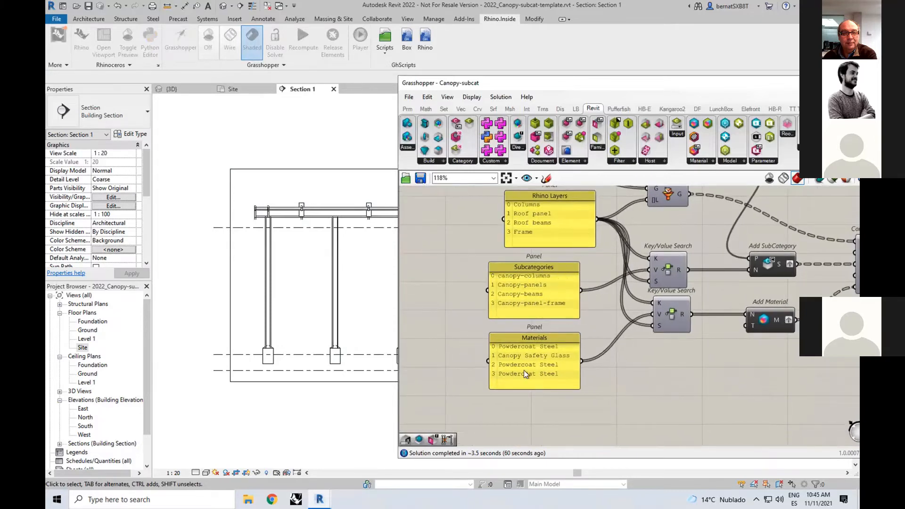
{"action": "scroll", "coordinate": [552, 371], "scroll_direction": "down", "scroll_amount": 2}
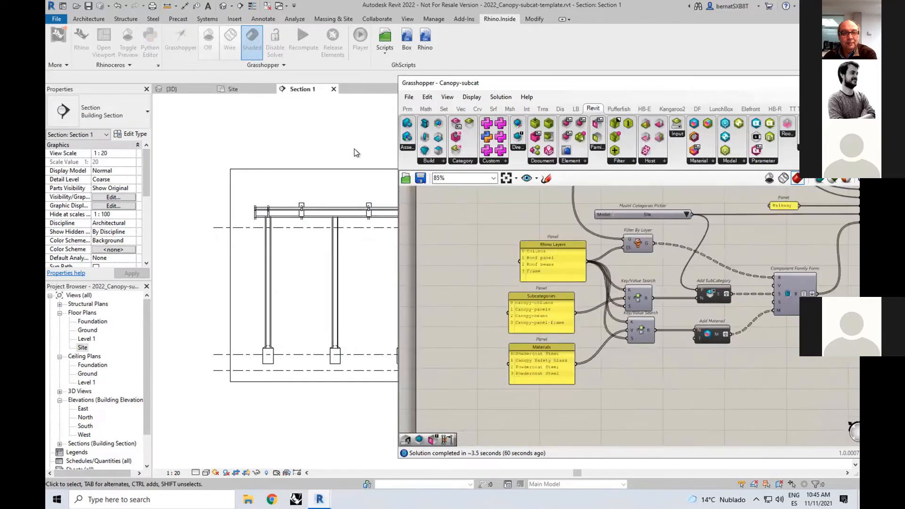
Override the projection line color of the Site subcategory canopy-columns with magenta in the section view.
{"action": "left_click", "coordinate": [354, 153]}
{"action": "left_click", "coordinate": [114, 197]}
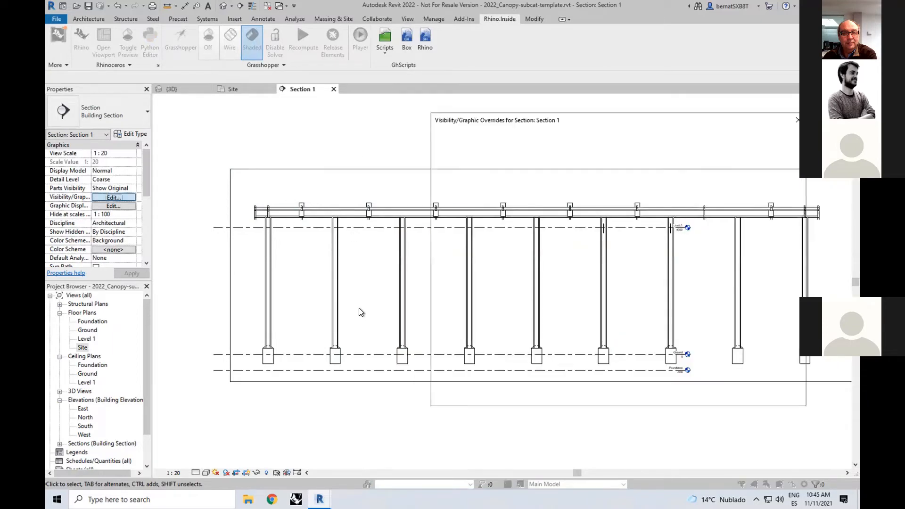
{"action": "scroll", "coordinate": [468, 274], "scroll_direction": "down", "scroll_amount": 9}
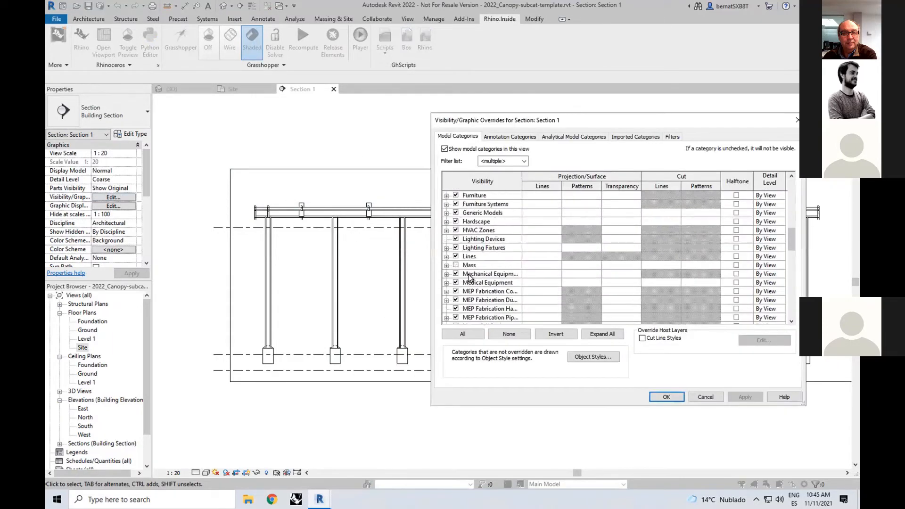
{"action": "scroll", "coordinate": [468, 273], "scroll_direction": "down", "scroll_amount": 7}
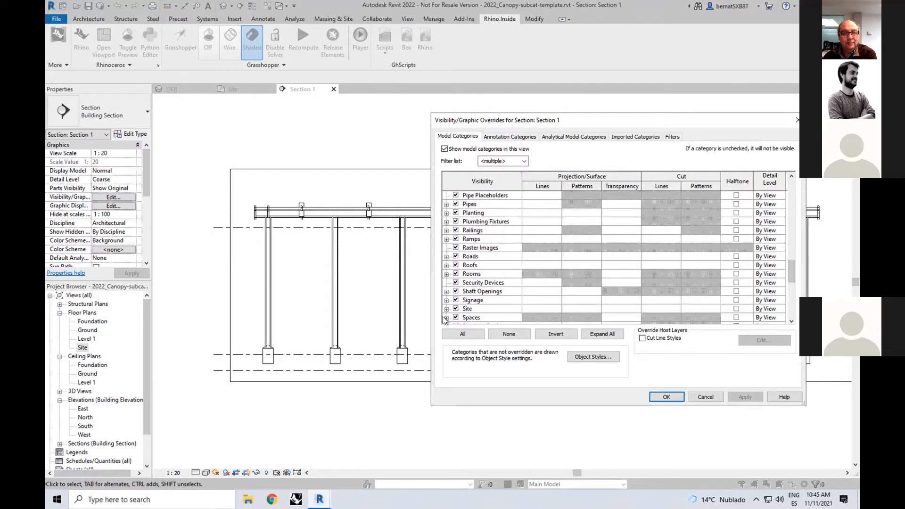
{"action": "left_click", "coordinate": [445, 309]}
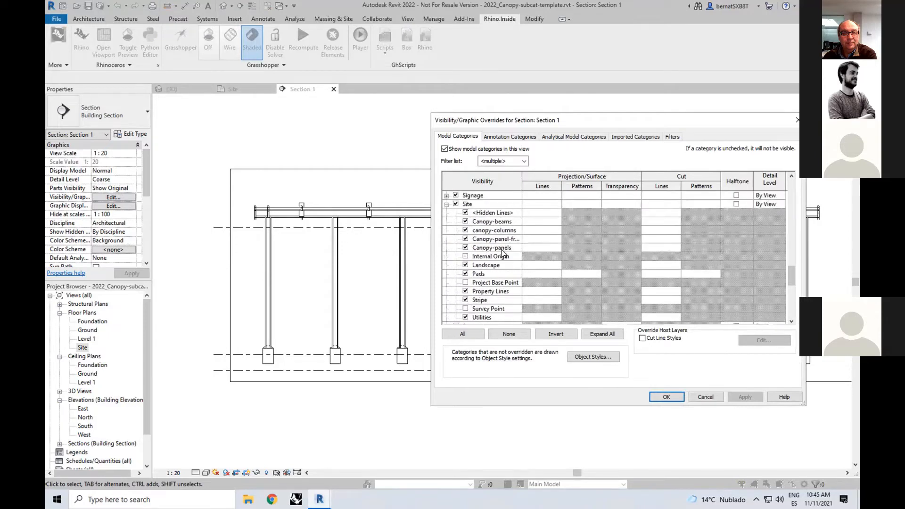
{"action": "left_click", "coordinate": [534, 230]}
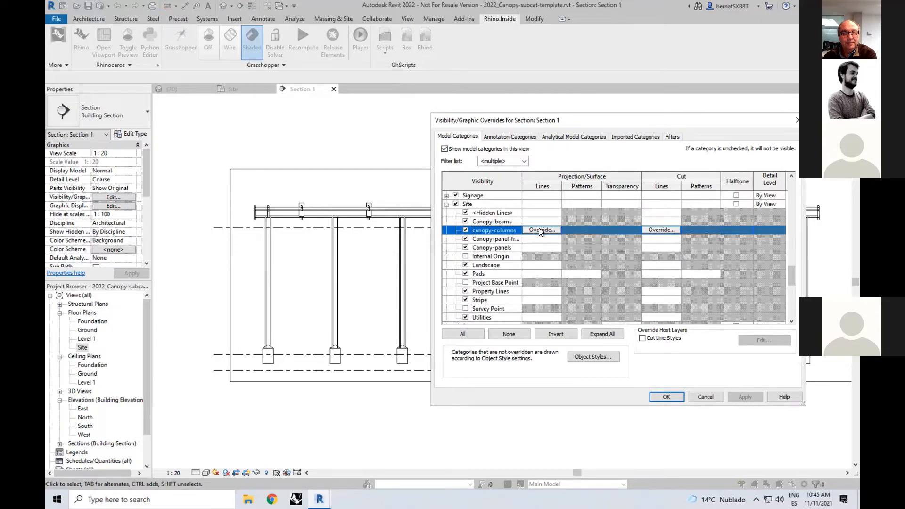
{"action": "left_click", "coordinate": [540, 230]}
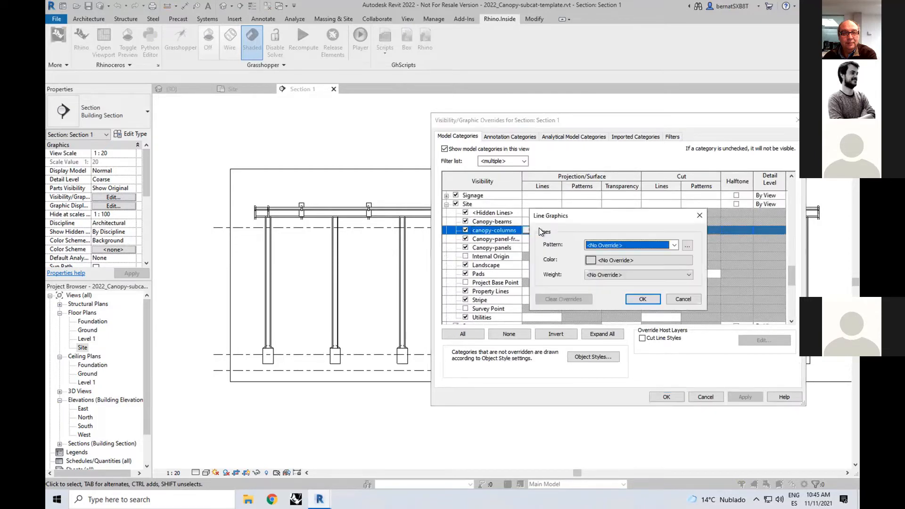
{"action": "left_click", "coordinate": [652, 259]}
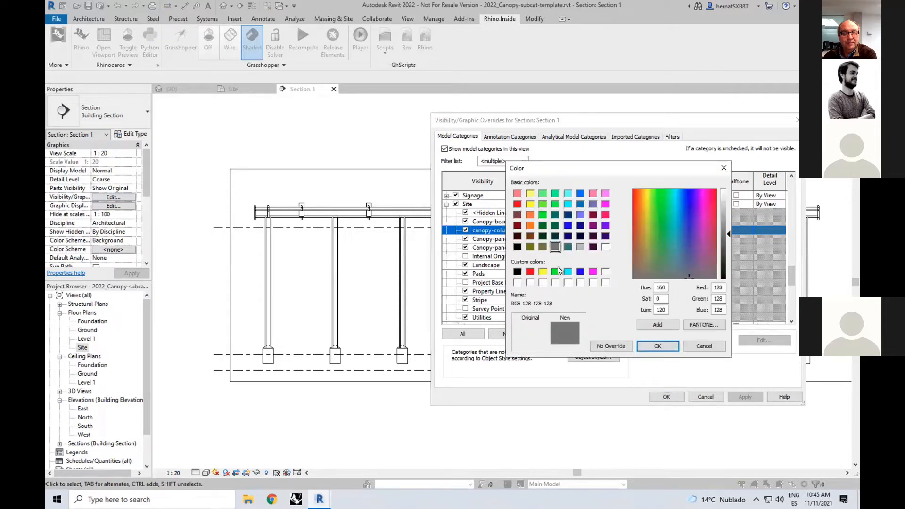
{"action": "left_click", "coordinate": [593, 272]}
{"action": "left_click", "coordinate": [657, 345]}
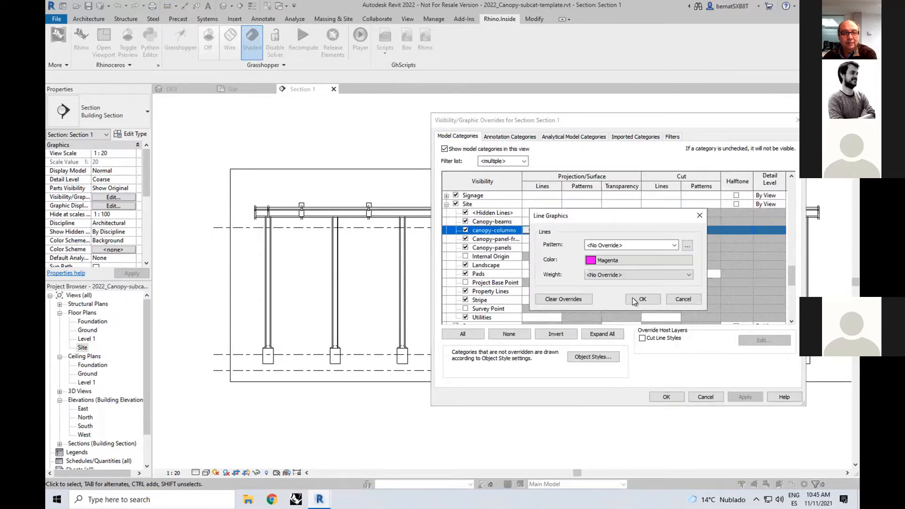
{"action": "left_click", "coordinate": [642, 299]}
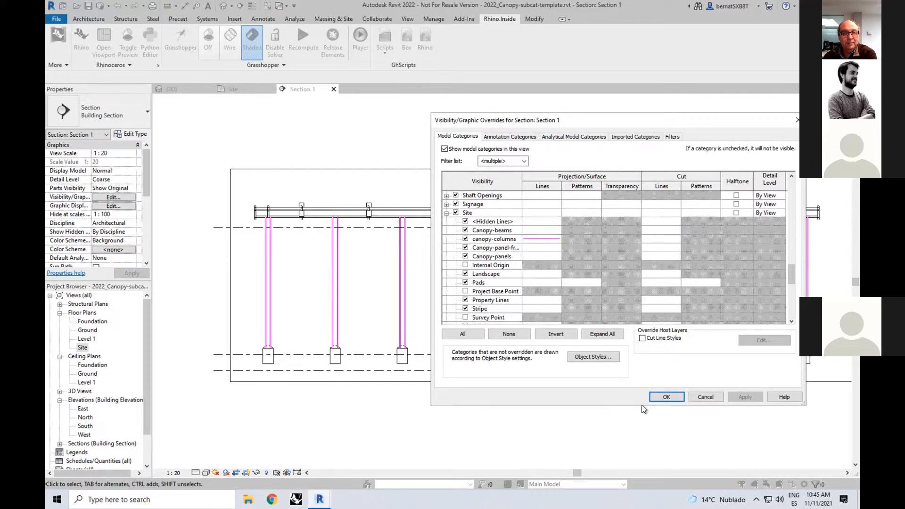
{"action": "left_click", "coordinate": [662, 397]}
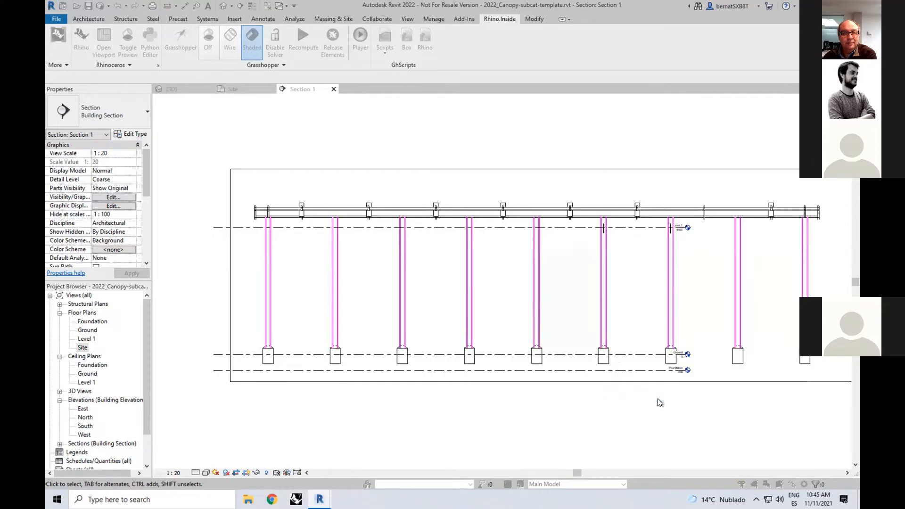
Close the section and Site plan views, and close the Canopy-subcat Grasshopper definition.
{"action": "left_click", "coordinate": [270, 89]}
{"action": "left_click", "coordinate": [271, 90]}
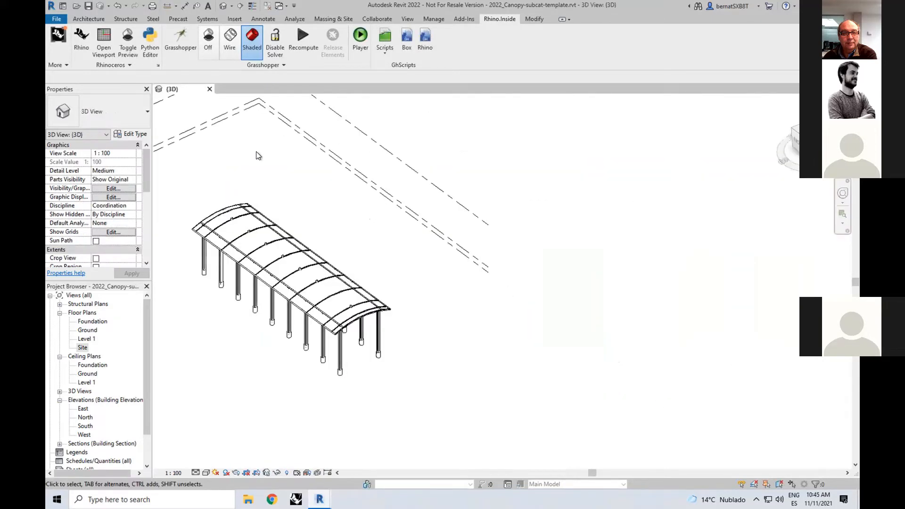
{"action": "left_click", "coordinate": [180, 42]}
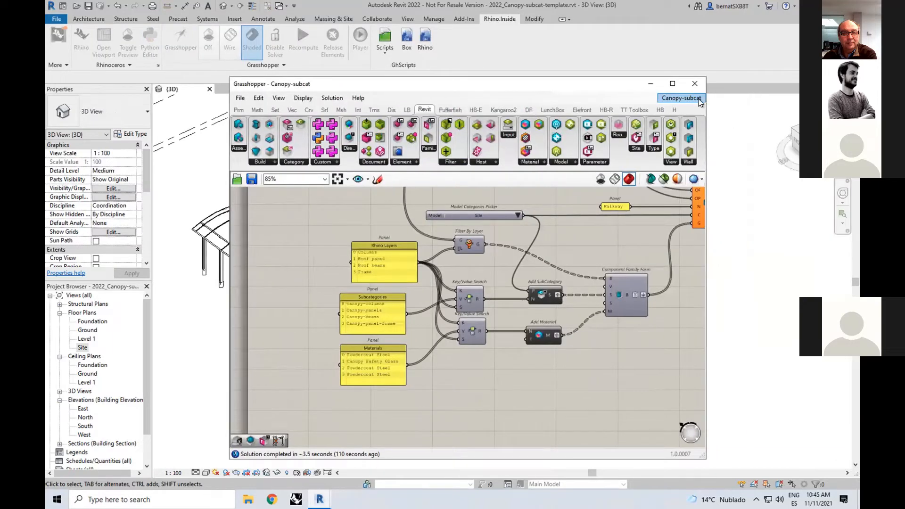
{"action": "mouse_move", "coordinate": [697, 98]}
{"action": "left_click", "coordinate": [733, 111]}
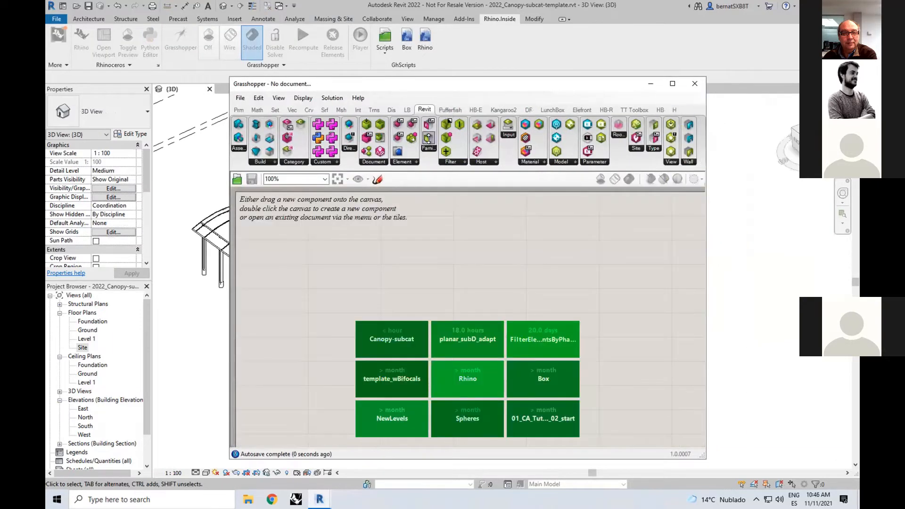
{"action": "left_click", "coordinate": [694, 84]}
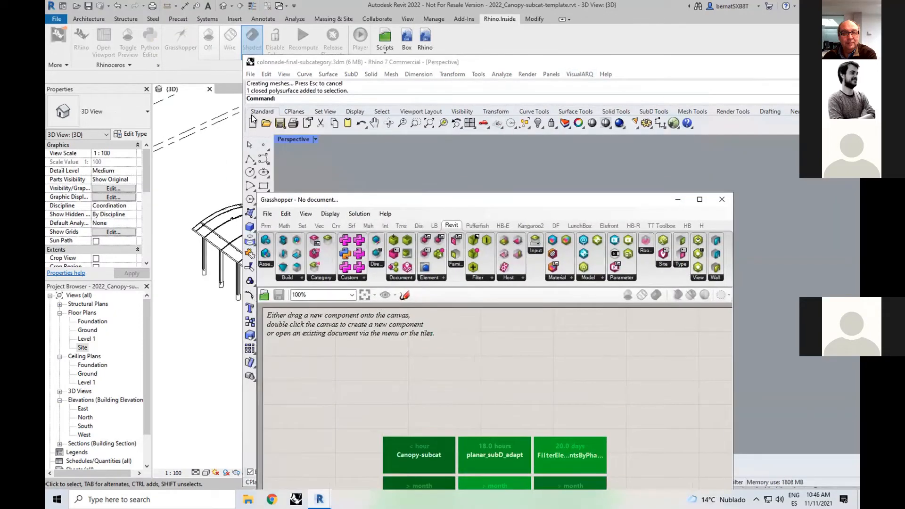
Put away the Rhino window that covers the Revit model.
{"action": "left_click", "coordinate": [504, 182]}
{"action": "left_click_drag", "start_coordinate": [583, 62], "coordinate": [425, 74]}
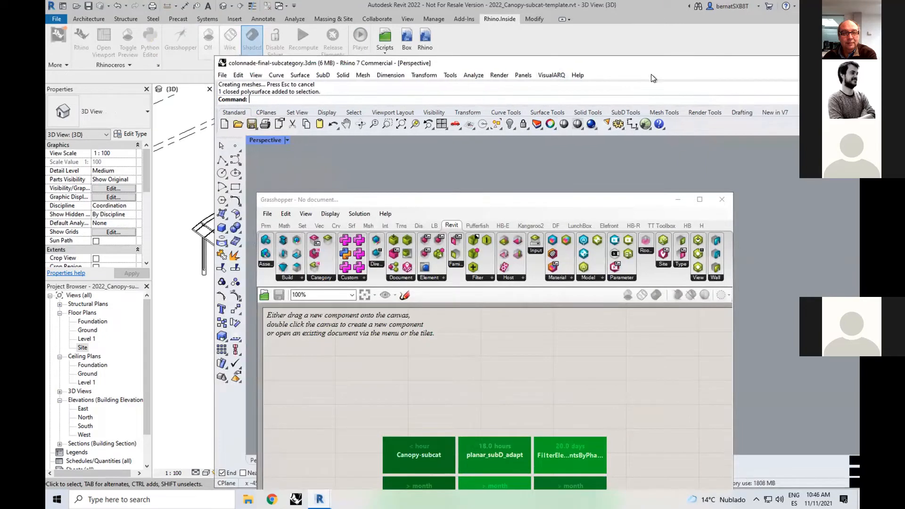
{"action": "left_click", "coordinate": [737, 74]}
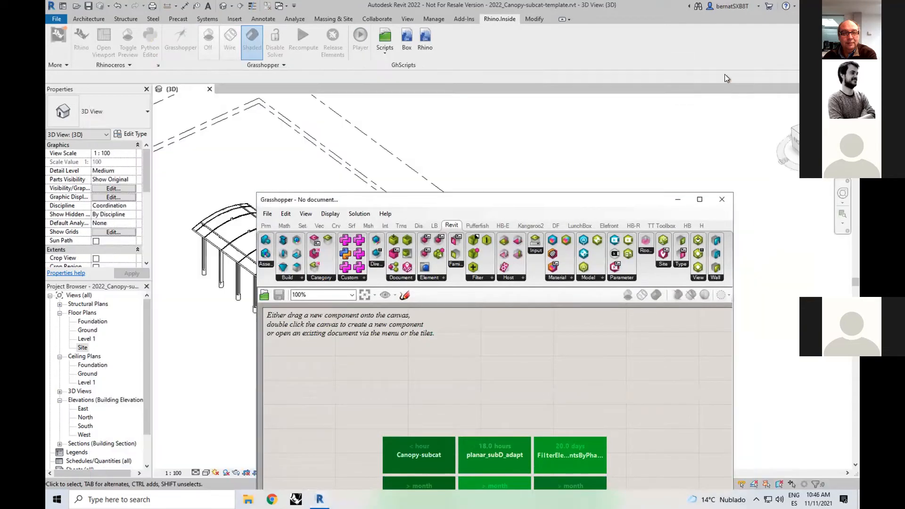
Close the canopy project and open the recent model 2022_adaptative_family_subD.
{"action": "left_click", "coordinate": [210, 88]}
{"action": "left_click", "coordinate": [473, 255]}
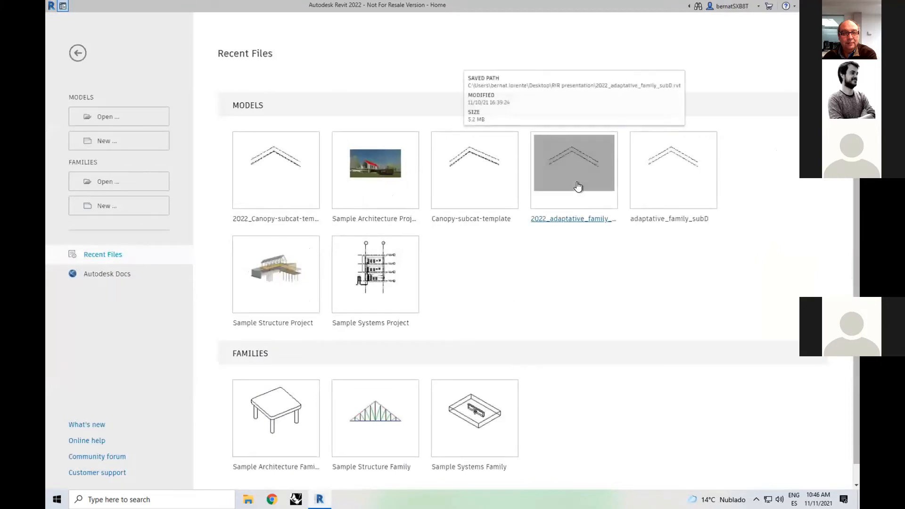
{"action": "left_click", "coordinate": [576, 187]}
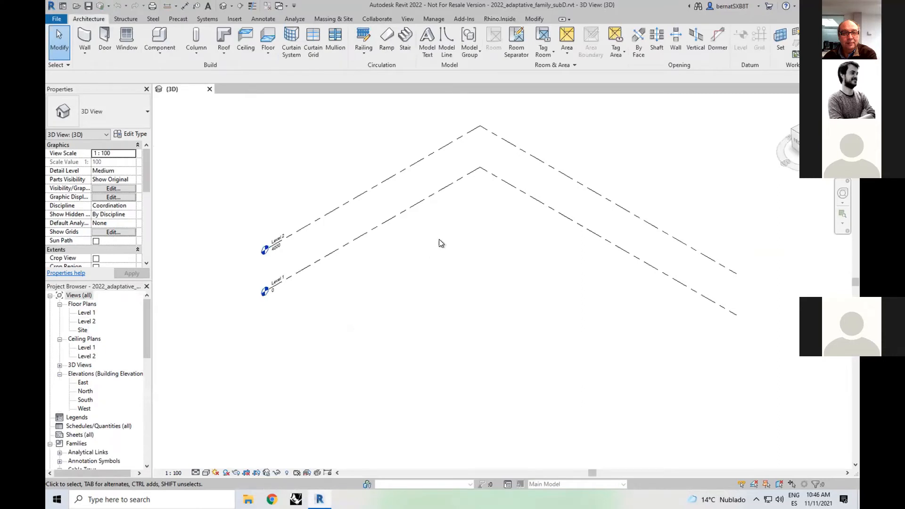
Place a Panel_AdaptativeFamily4P component on Level 1 by picking its four corner points.
{"action": "left_click", "coordinate": [160, 41]}
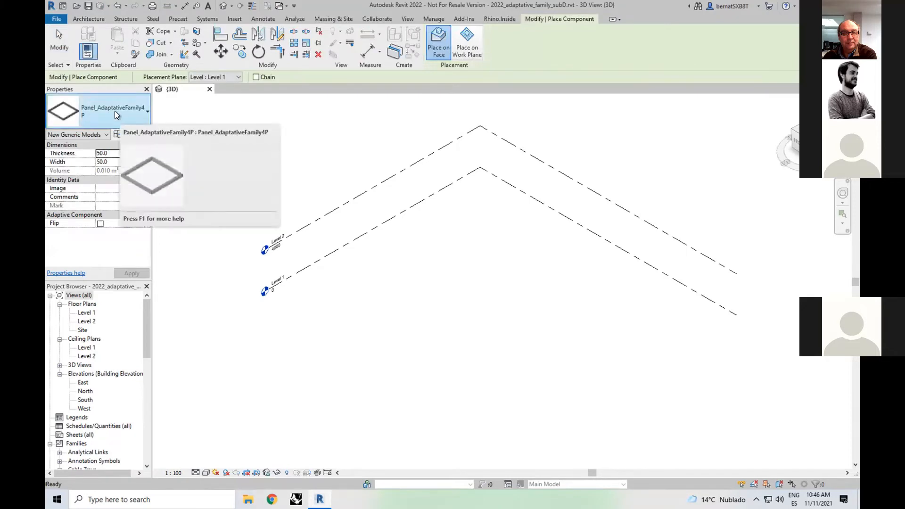
{"action": "left_click", "coordinate": [433, 275]}
{"action": "left_click", "coordinate": [399, 298]}
{"action": "left_click", "coordinate": [484, 309]}
{"action": "left_click", "coordinate": [441, 330]}
{"action": "scroll", "coordinate": [465, 290], "scroll_direction": "up", "scroll_amount": 5}
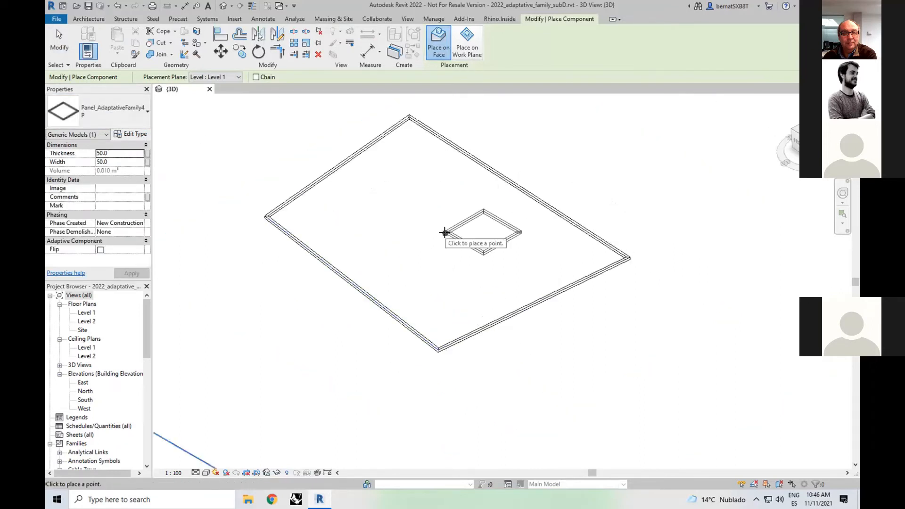
{"action": "key", "text": "Escape"}
{"action": "key", "text": "Escape"}
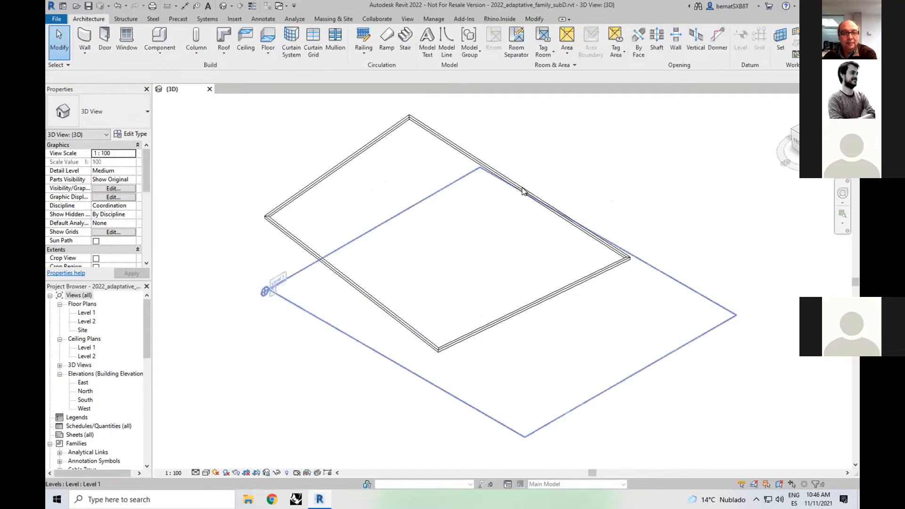
Delete the four-point adaptive panel from the 3D view.
{"action": "left_click", "coordinate": [523, 190]}
{"action": "left_click", "coordinate": [430, 131]}
{"action": "left_click", "coordinate": [424, 283]}
{"action": "key", "text": "Delete"}
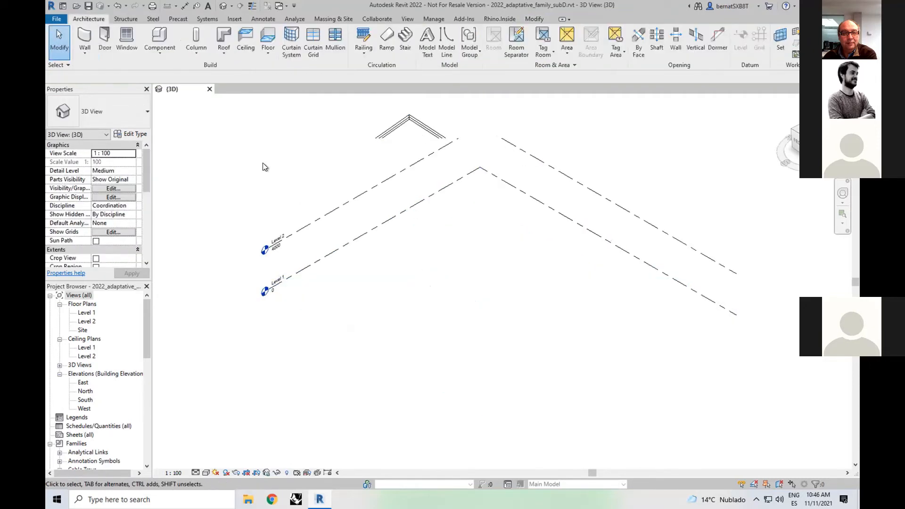
{"action": "scroll", "coordinate": [278, 197], "scroll_direction": "down", "scroll_amount": 3}
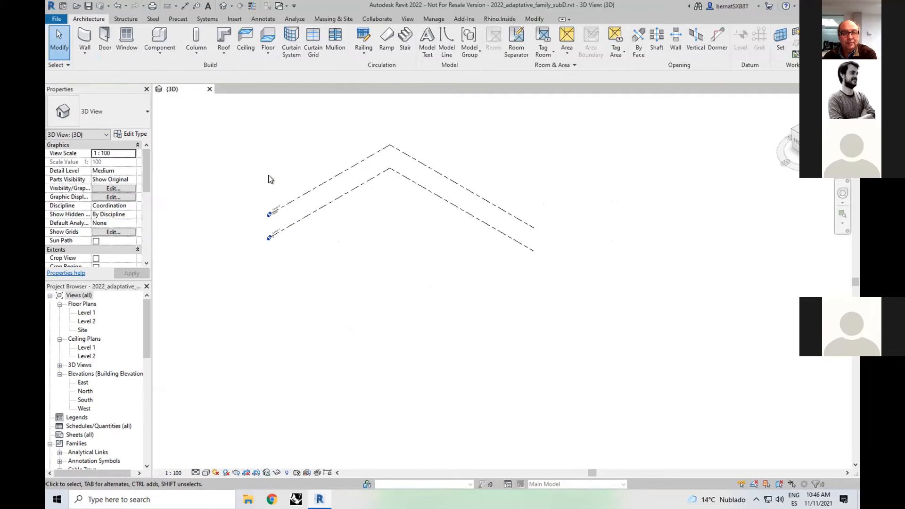
Switch to Rhino, start a new document from a template file, and put away the Grasshopper window.
{"action": "left_click", "coordinate": [499, 19]}
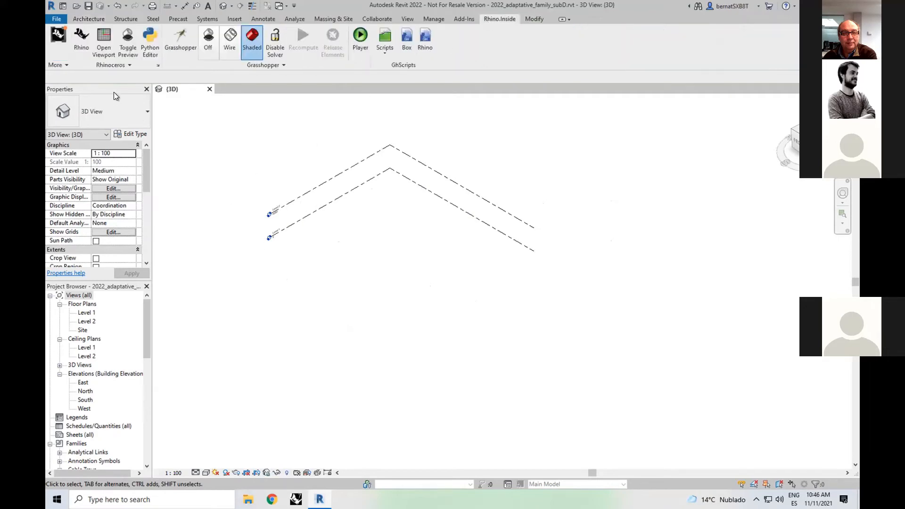
{"action": "left_click", "coordinate": [84, 41]}
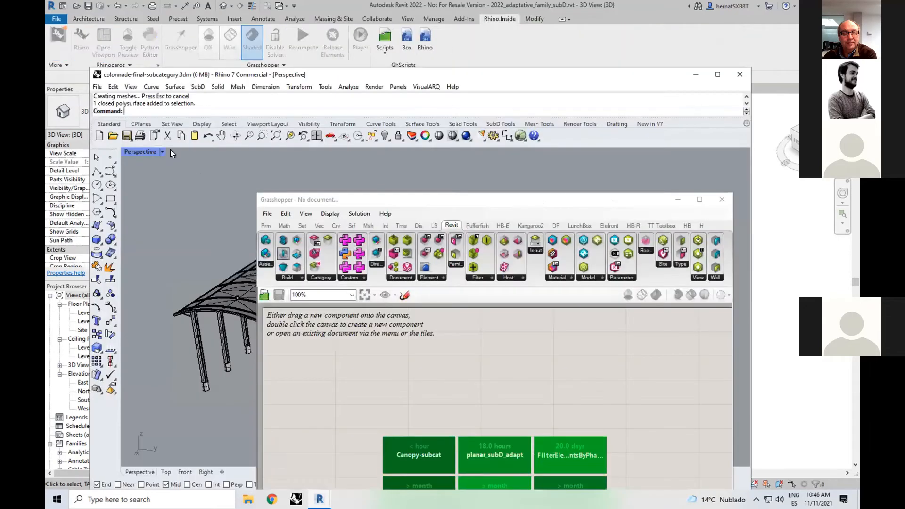
{"action": "left_click", "coordinate": [99, 135]}
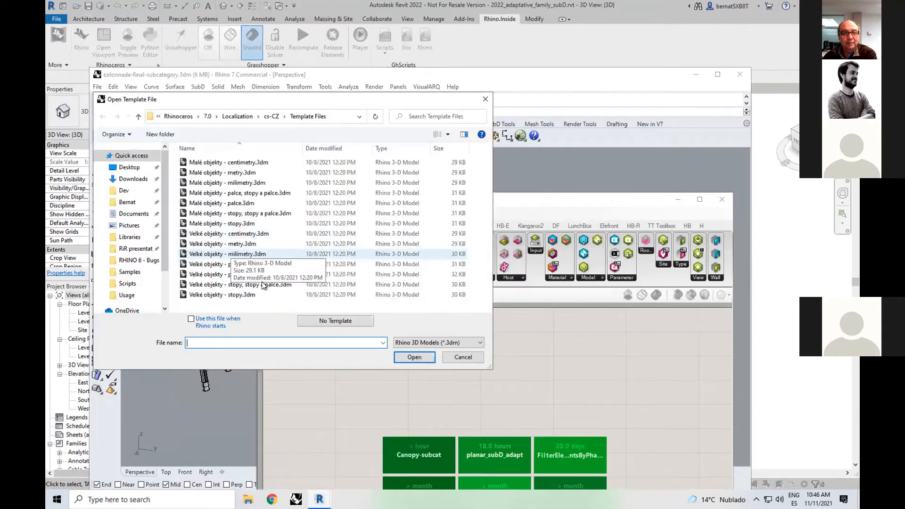
{"action": "left_click", "coordinate": [414, 357]}
{"action": "left_click_drag", "start_coordinate": [592, 200], "coordinate": [601, 206]}
{"action": "left_click", "coordinate": [689, 205]}
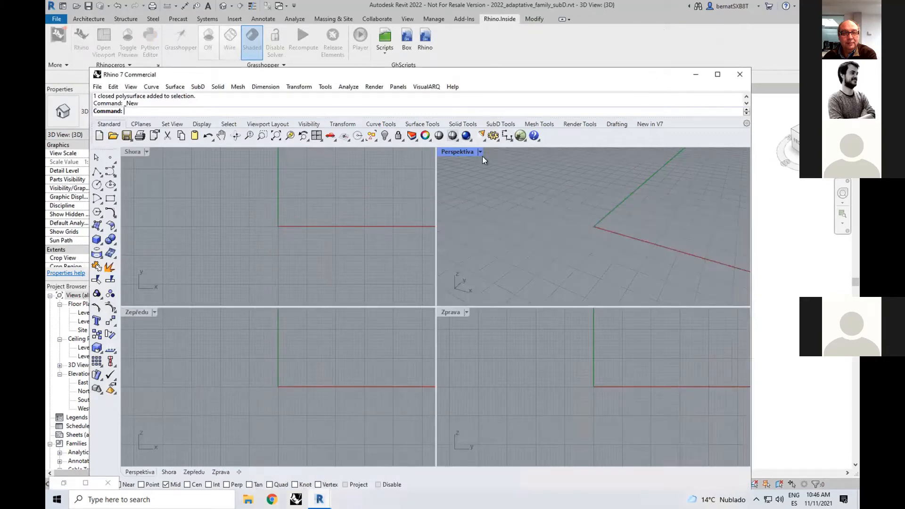
Maximize the Perspektiva viewport and frame the whole construction grid.
{"action": "double_click", "coordinate": [459, 151]}
{"action": "scroll", "coordinate": [593, 304], "scroll_direction": "down", "scroll_amount": 6}
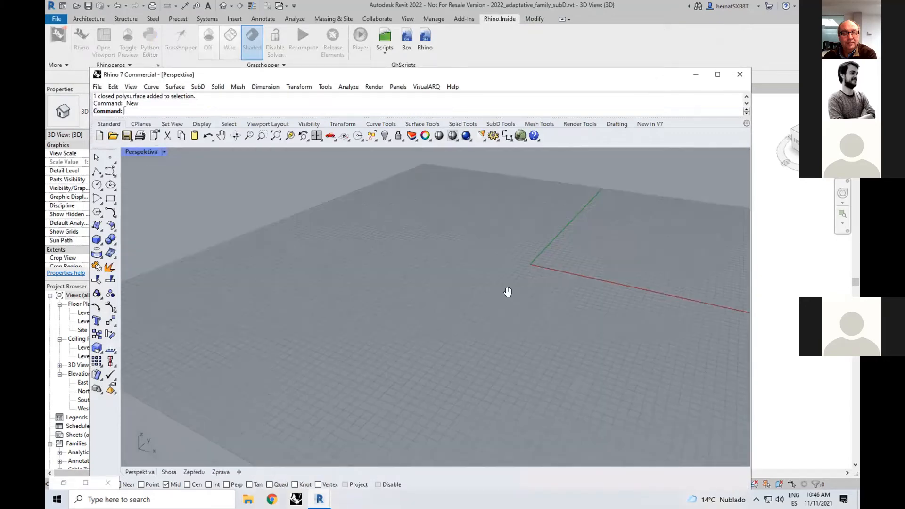
{"action": "right_click_drag", "start_coordinate": [579, 340], "coordinate": [554, 313]}
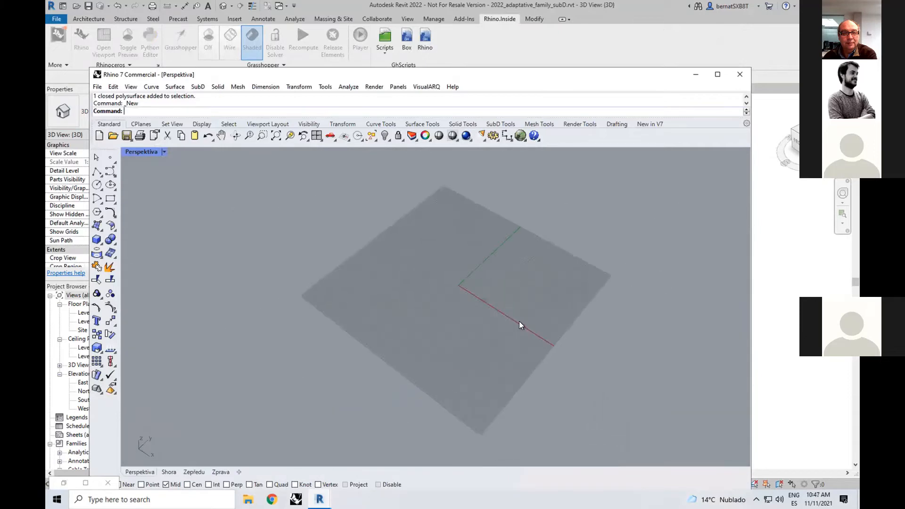
{"action": "scroll", "coordinate": [554, 313], "scroll_direction": "up", "scroll_amount": 4}
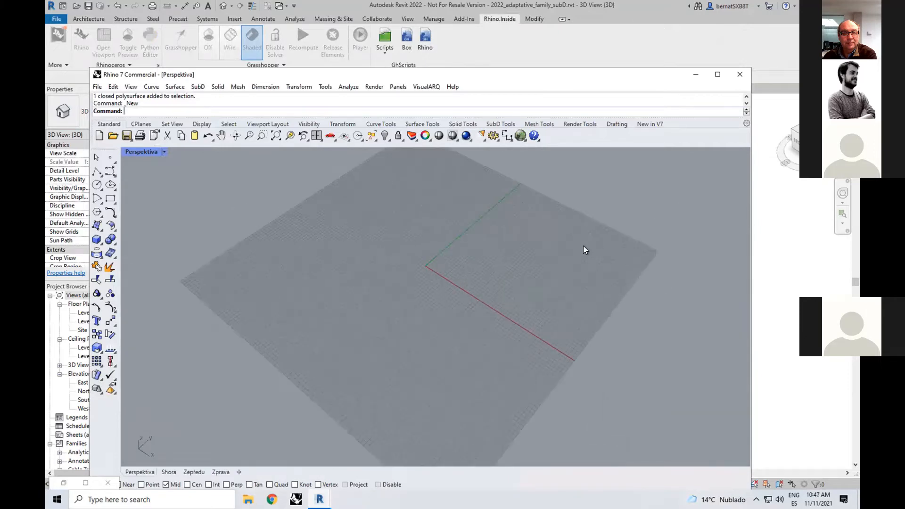
Create a SubD torus centred at the origin with 6 vertical and 10 around faces, picking both radii freehand.
{"action": "left_click", "coordinate": [502, 124]}
{"action": "right_click_drag", "start_coordinate": [424, 288], "coordinate": [443, 269]}
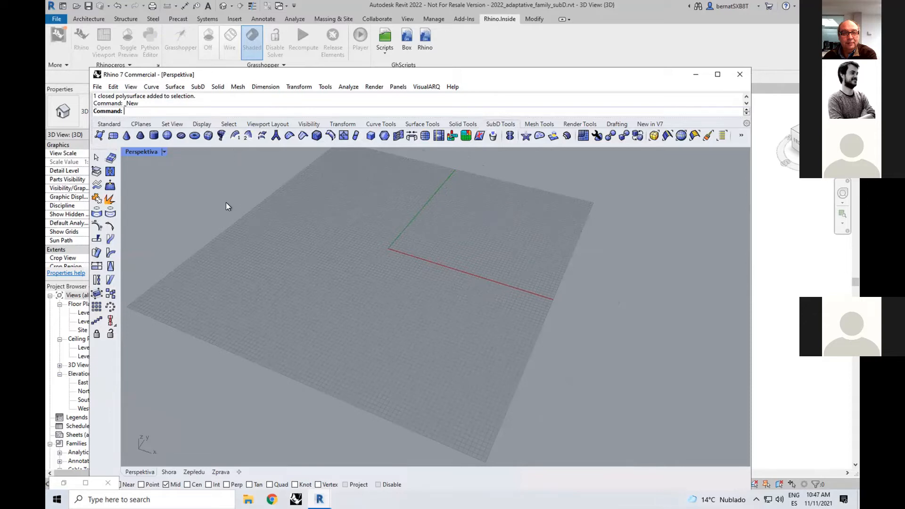
{"action": "left_click", "coordinate": [195, 136]}
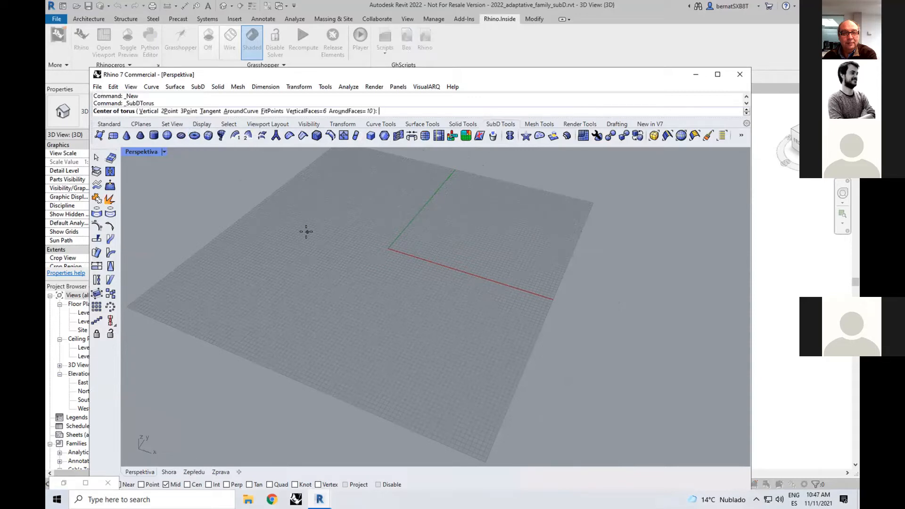
{"action": "type", "text": "0"}
{"action": "key", "text": "Return"}
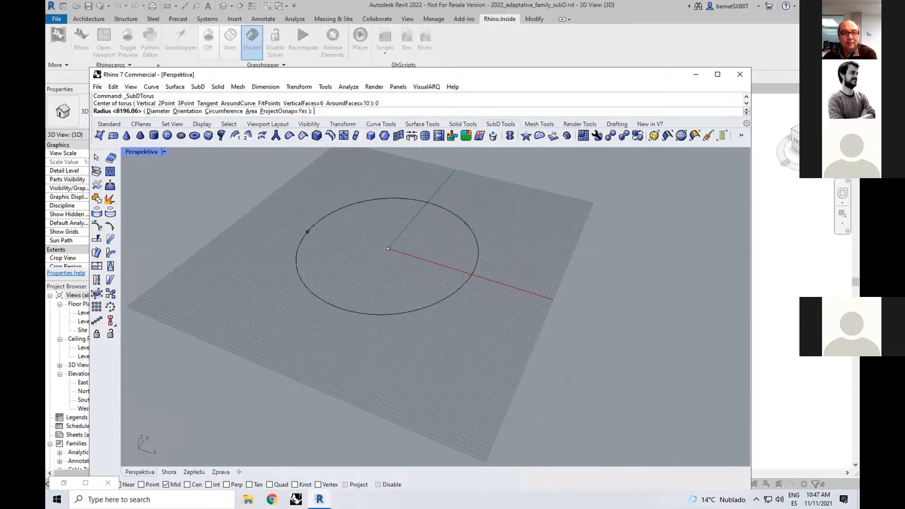
{"action": "left_click", "coordinate": [596, 307]}
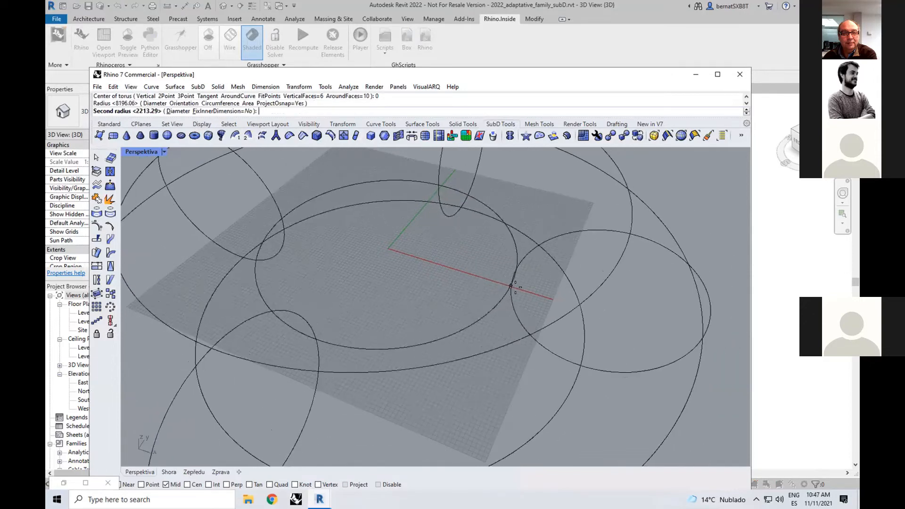
{"action": "left_click", "coordinate": [516, 288]}
{"action": "scroll", "coordinate": [516, 287], "scroll_direction": "down", "scroll_amount": 5}
{"action": "right_click_drag", "start_coordinate": [516, 287], "coordinate": [473, 276]}
{"action": "right_click_drag", "start_coordinate": [473, 276], "coordinate": [430, 295], "text": "shift"}
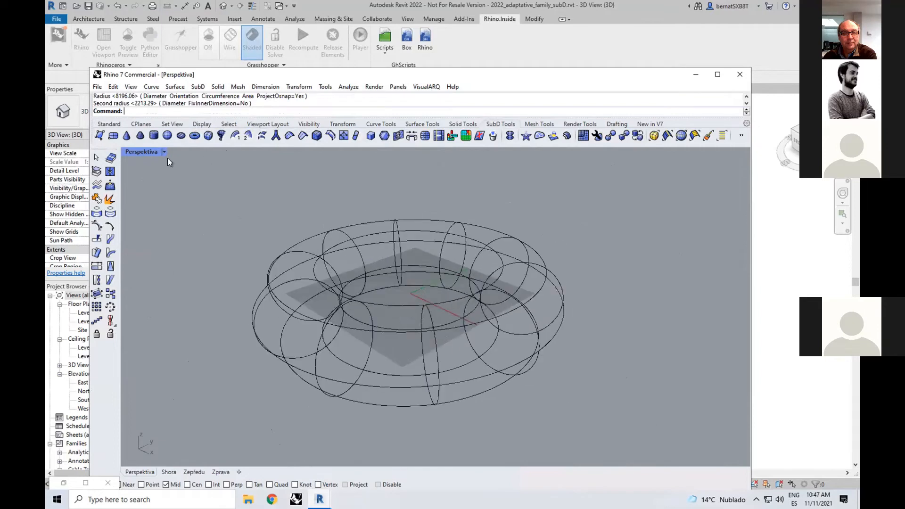
Set the Perspektiva viewport's display mode to Shaded.
{"action": "left_click", "coordinate": [165, 152]}
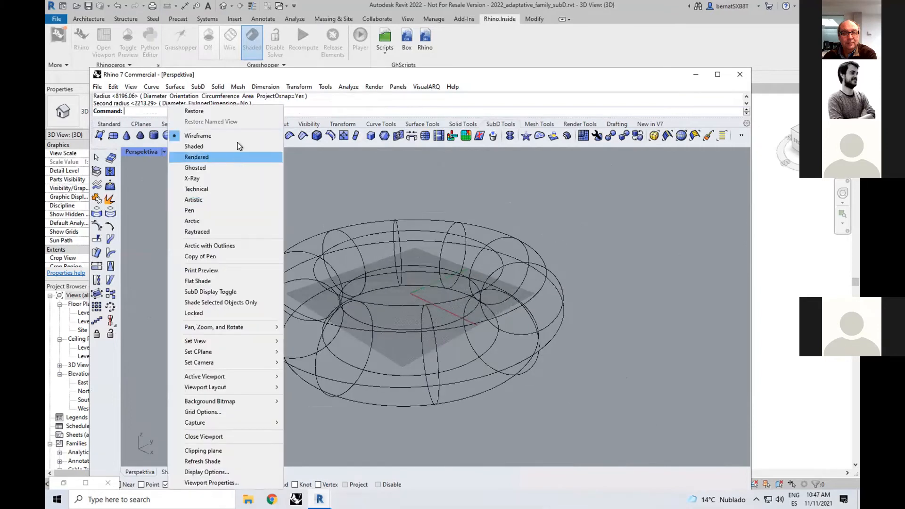
{"action": "left_click", "coordinate": [236, 137]}
{"action": "left_click", "coordinate": [166, 151]}
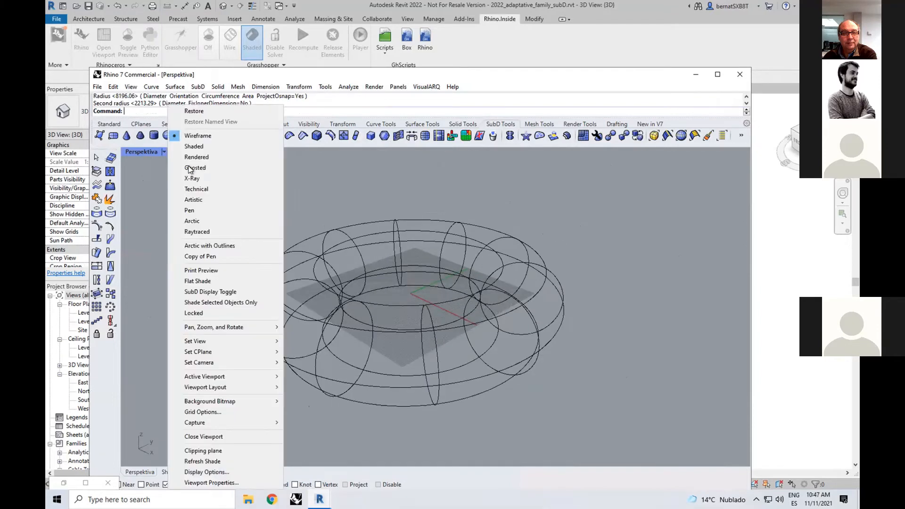
{"action": "left_click", "coordinate": [208, 151]}
{"action": "right_click_drag", "start_coordinate": [262, 275], "coordinate": [467, 255]}
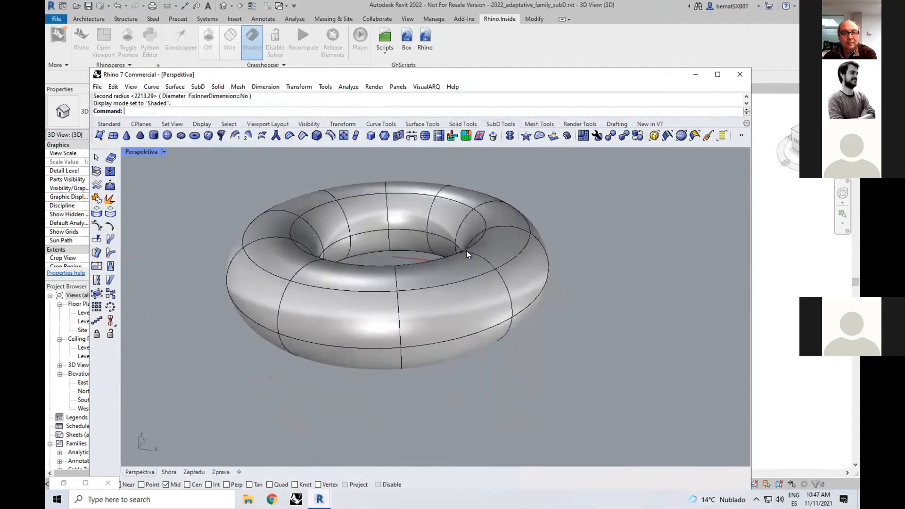
Select one SubD edge on the upper side of the torus and move it slightly upward.
{"action": "right_click_drag", "start_coordinate": [391, 239], "coordinate": [312, 233]}
{"action": "left_click", "coordinate": [287, 207], "text": "ctrl+shift"}
{"action": "left_click_drag", "start_coordinate": [272, 181], "coordinate": [268, 163]}
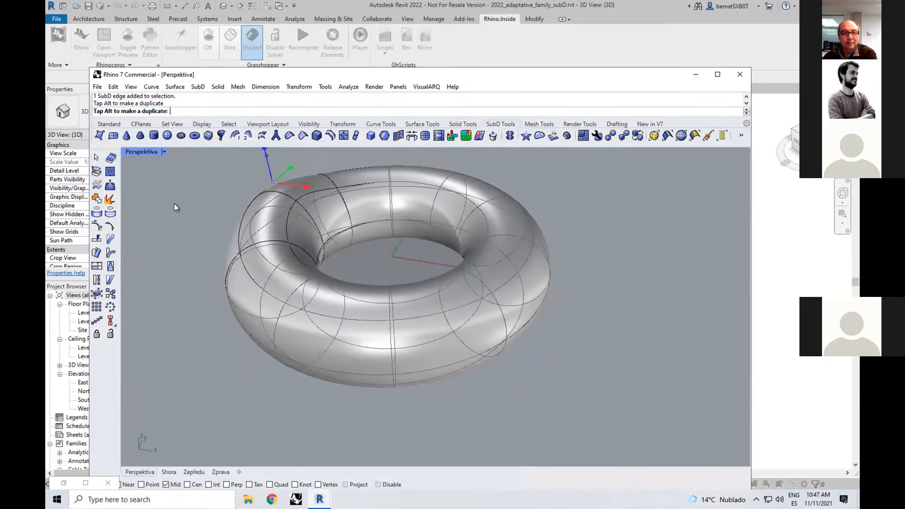
{"action": "scroll", "coordinate": [176, 205], "scroll_direction": "down", "scroll_amount": 4}
{"action": "left_click", "coordinate": [312, 239]}
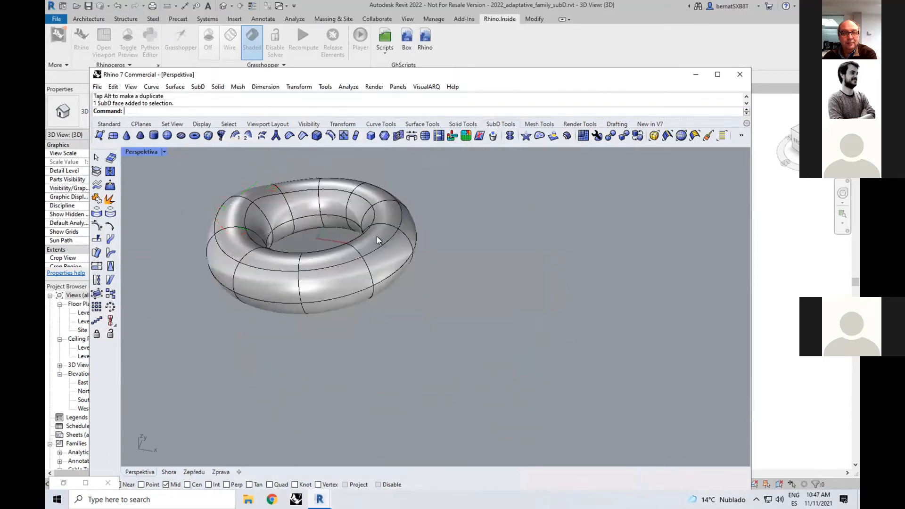
Select one upper SubD face on the torus ring and move it downward.
{"action": "left_click", "coordinate": [377, 236], "text": "ctrl+shift"}
{"action": "left_click_drag", "start_coordinate": [368, 209], "coordinate": [371, 232]}
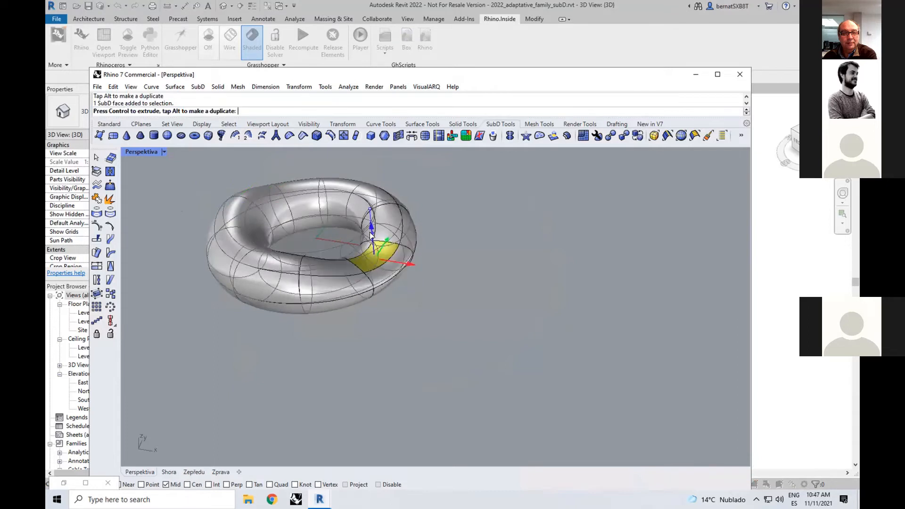
{"action": "left_click", "coordinate": [497, 250]}
{"action": "right_click_drag", "start_coordinate": [496, 250], "coordinate": [494, 229]}
{"action": "right_click_drag", "start_coordinate": [493, 229], "coordinate": [495, 316], "text": "shift"}
{"action": "scroll", "coordinate": [380, 273], "scroll_direction": "up", "scroll_amount": 2}
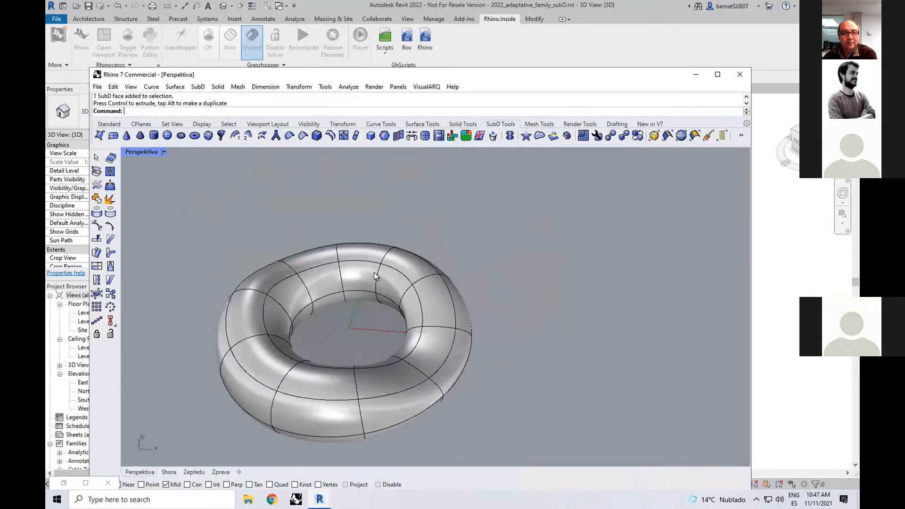
Select the edge loop around the tube at the far side of the torus and pull it outward.
{"action": "double_click", "coordinate": [387, 274], "text": "ctrl+shift"}
{"action": "left_click_drag", "start_coordinate": [408, 261], "coordinate": [437, 229]}
{"action": "left_click", "coordinate": [522, 264]}
{"action": "right_click_drag", "start_coordinate": [486, 298], "coordinate": [516, 270]}
Select one outer SubD face on the near side of the torus and push it in toward the centre.
{"action": "left_click", "coordinate": [302, 369], "text": "ctrl+shift"}
{"action": "right_click_drag", "start_coordinate": [426, 405], "coordinate": [304, 313]}
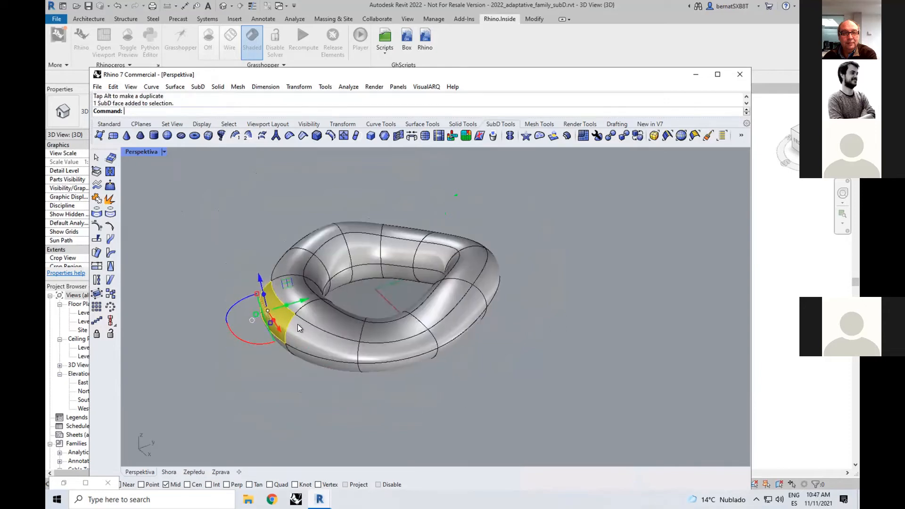
{"action": "left_click_drag", "start_coordinate": [306, 305], "coordinate": [319, 297]}
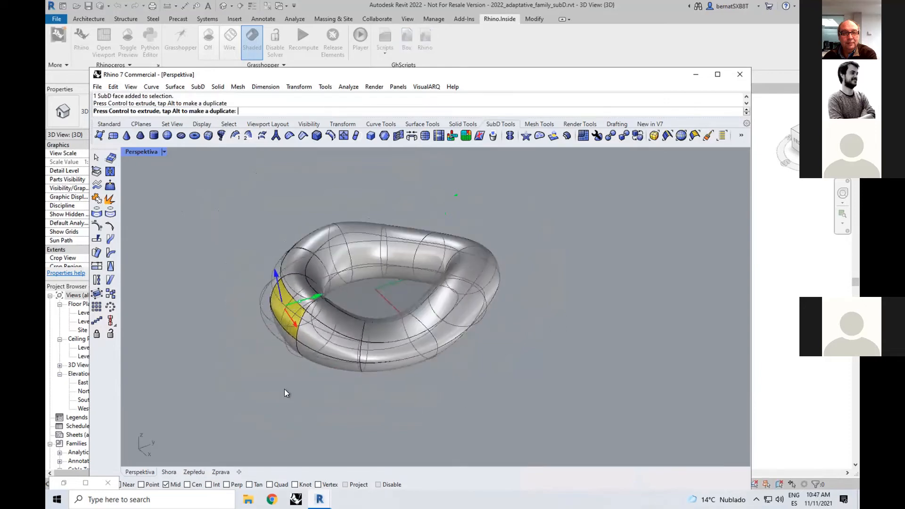
{"action": "left_click", "coordinate": [251, 372]}
{"action": "right_click_drag", "start_coordinate": [269, 378], "coordinate": [384, 323]}
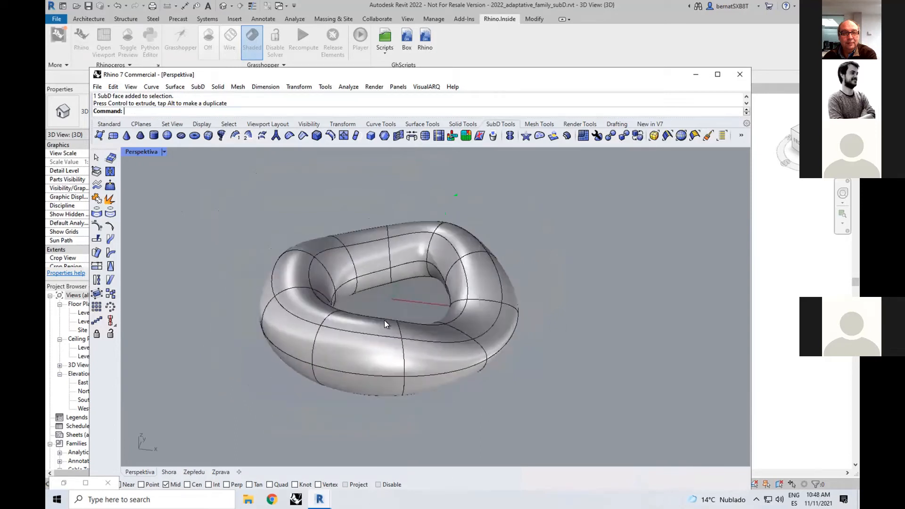
{"action": "mouse_move", "coordinate": [402, 311]}
{"action": "right_mouse_down"}
{"action": "mouse_move", "coordinate": [404, 299]}
{"action": "mouse_move", "coordinate": [415, 299]}
{"action": "mouse_move", "coordinate": [411, 304]}
{"action": "right_mouse_up"}
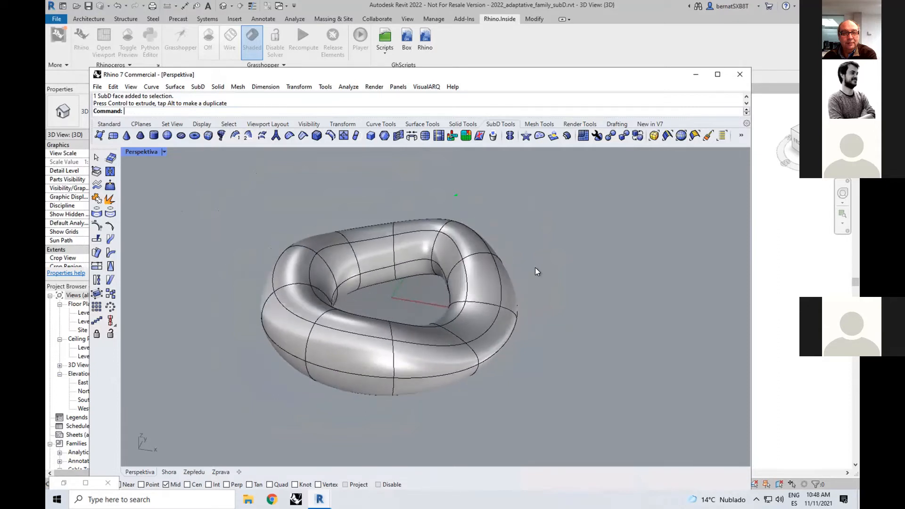
{"action": "left_click", "coordinate": [424, 257]}
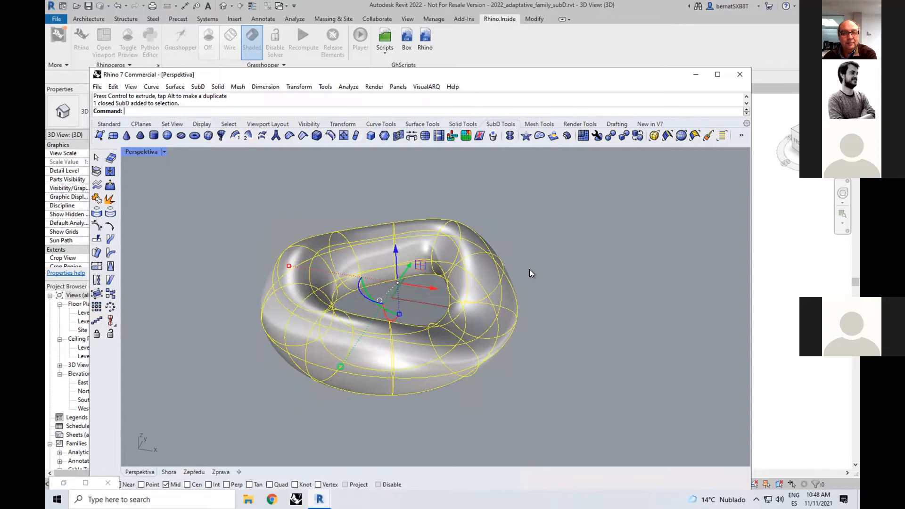
{"action": "key", "text": "Escape"}
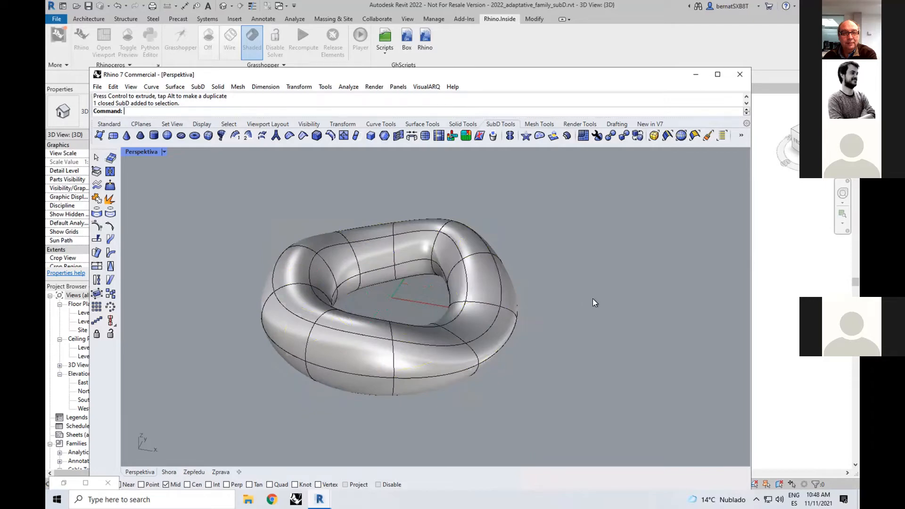
Bring up Grasshopper and open planar_subD_adapt.gh from the RiR presentation folder.
{"action": "left_click", "coordinate": [500, 67]}
{"action": "left_click", "coordinate": [180, 50]}
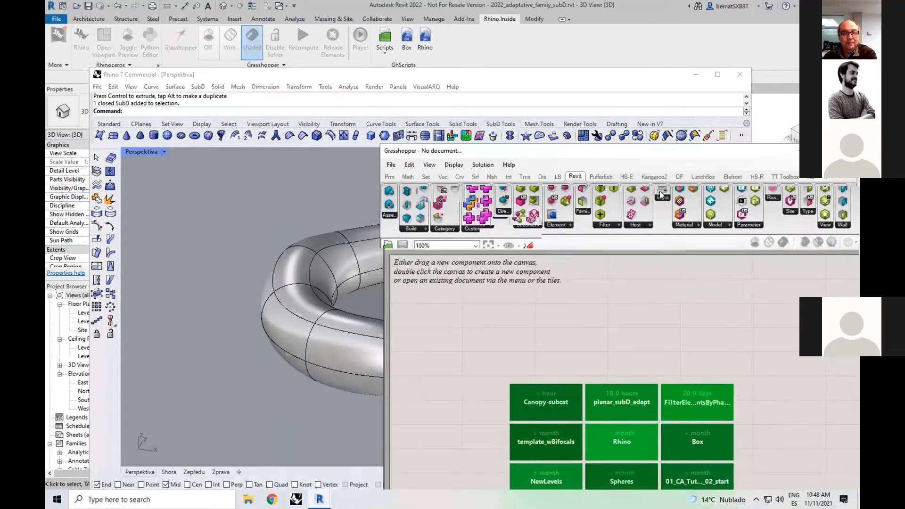
{"action": "left_click", "coordinate": [392, 241]}
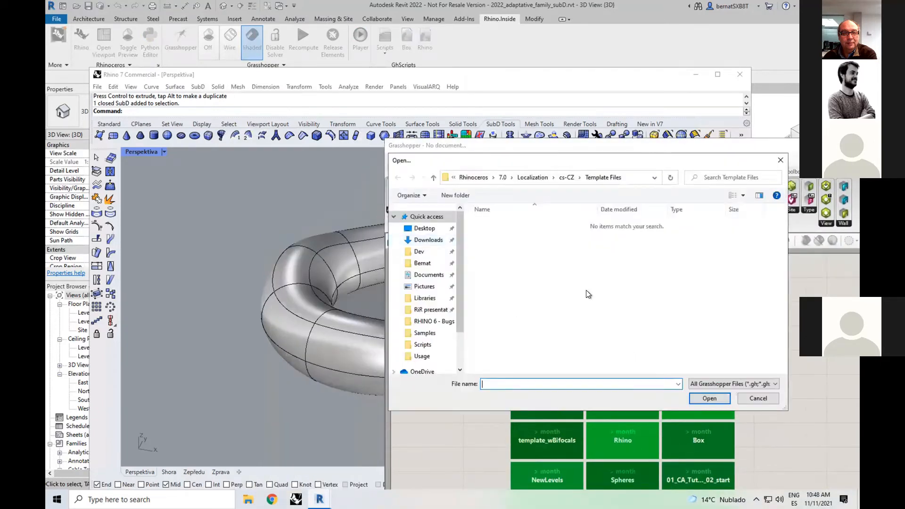
{"action": "left_click", "coordinate": [423, 310]}
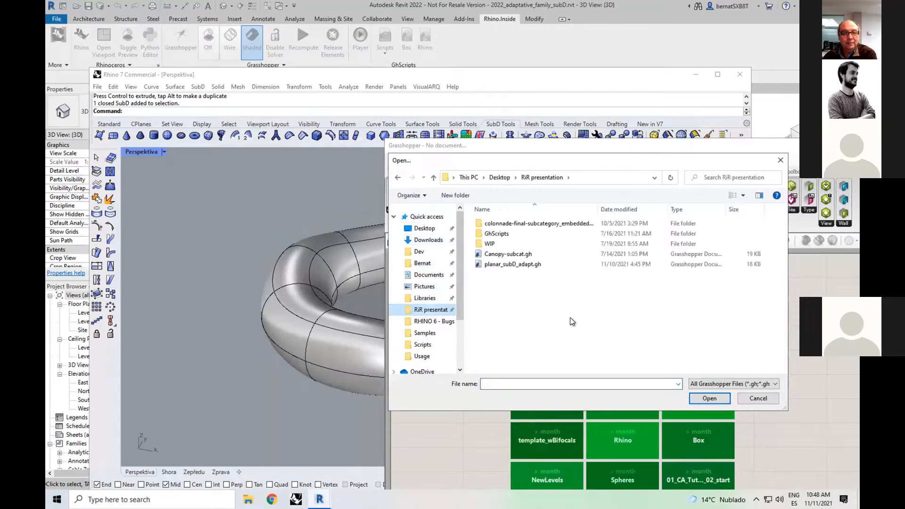
{"action": "left_click", "coordinate": [509, 264]}
{"action": "key", "text": "Return"}
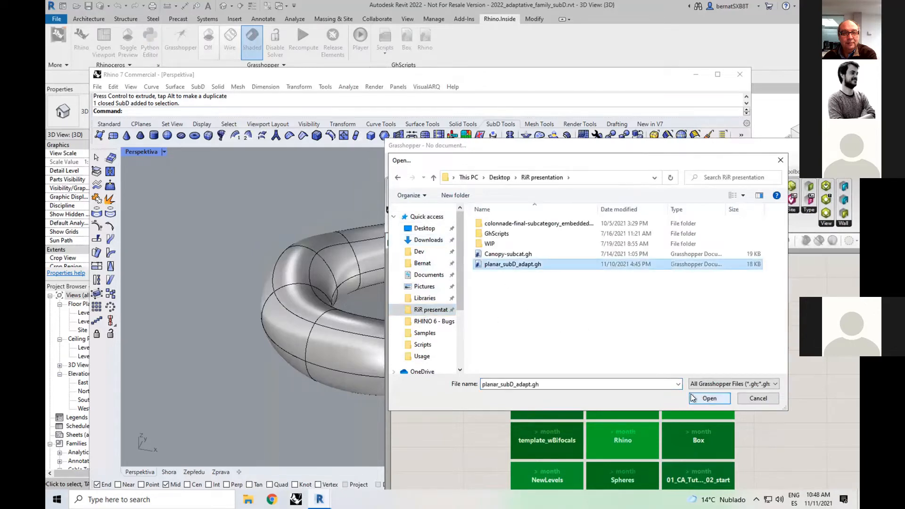
Reference the reshaped Rhino torus in the empty SubD parameter that feeds the mesh conversion.
{"action": "scroll", "coordinate": [510, 362], "scroll_direction": "down", "scroll_amount": 3}
{"action": "right_click_drag", "start_coordinate": [570, 369], "coordinate": [646, 363]}
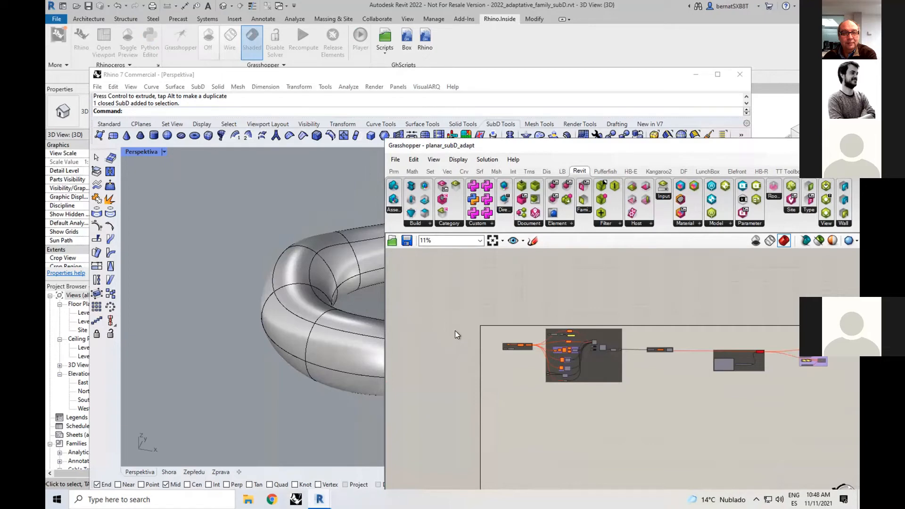
{"action": "scroll", "coordinate": [525, 358], "scroll_direction": "up", "scroll_amount": 10}
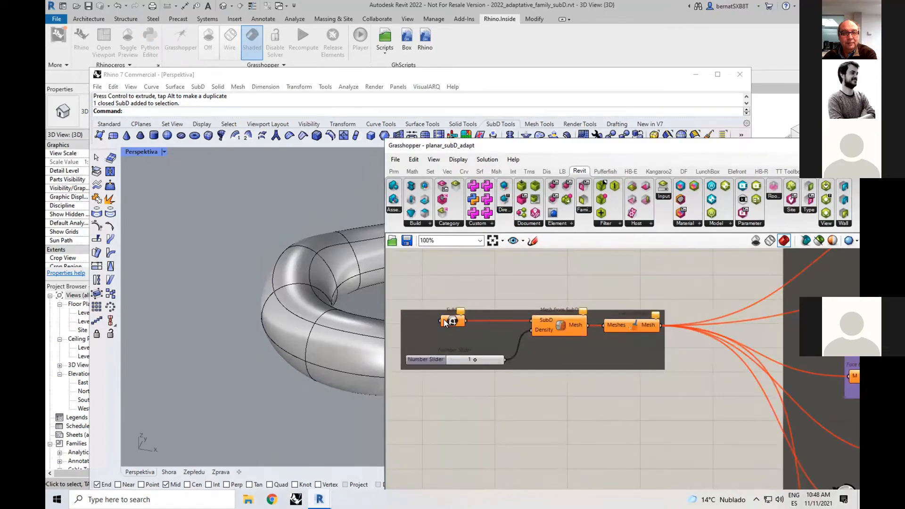
{"action": "left_click", "coordinate": [450, 321]}
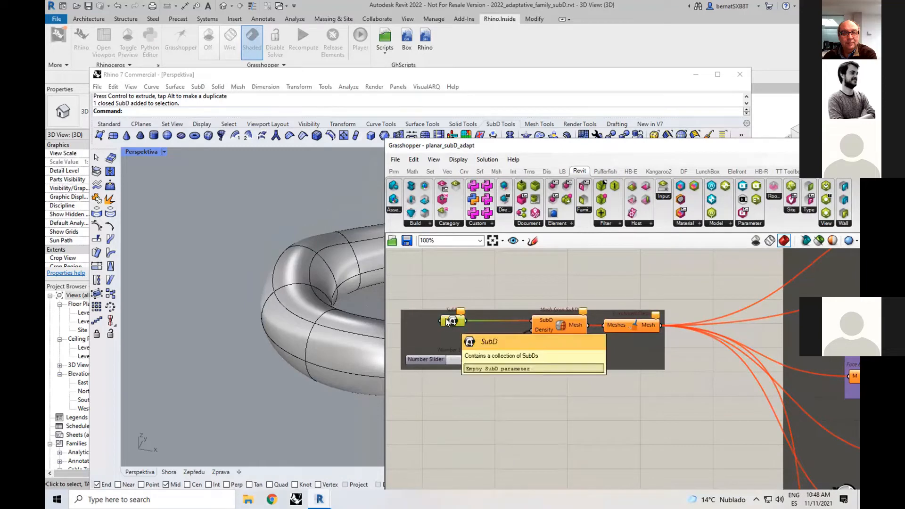
{"action": "right_click", "coordinate": [448, 321]}
{"action": "left_click", "coordinate": [511, 411]}
{"action": "left_click", "coordinate": [421, 345]}
Hide the original SubD torus in Rhino, leaving only the Grasshopper preview mesh on display.
{"action": "right_click_drag", "start_coordinate": [302, 278], "coordinate": [290, 350], "text": "shift"}
{"action": "left_click", "coordinate": [292, 353]}
{"action": "type", "text": "Hide"}
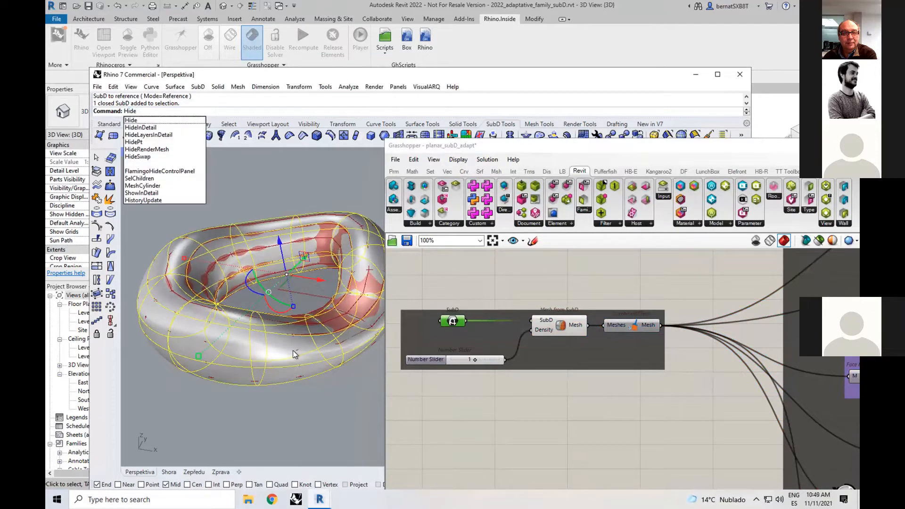
{"action": "key", "text": "Return"}
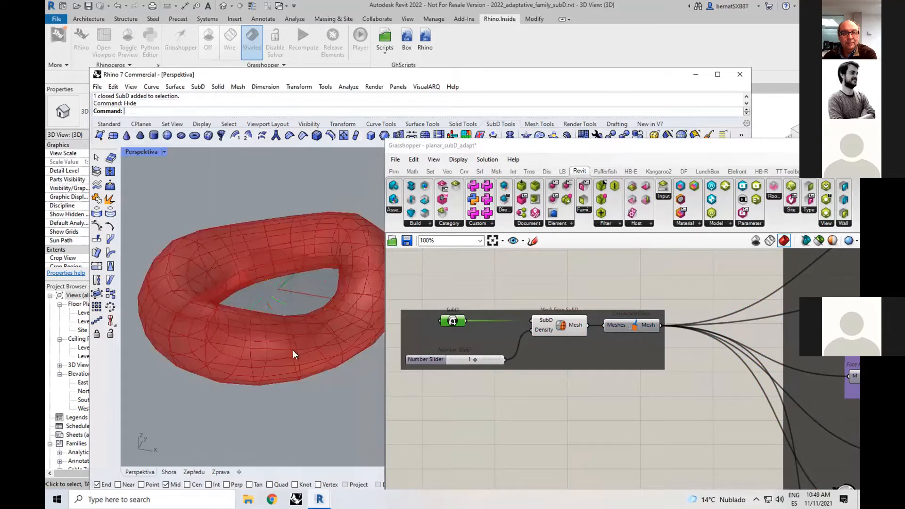
{"action": "left_click", "coordinate": [406, 397]}
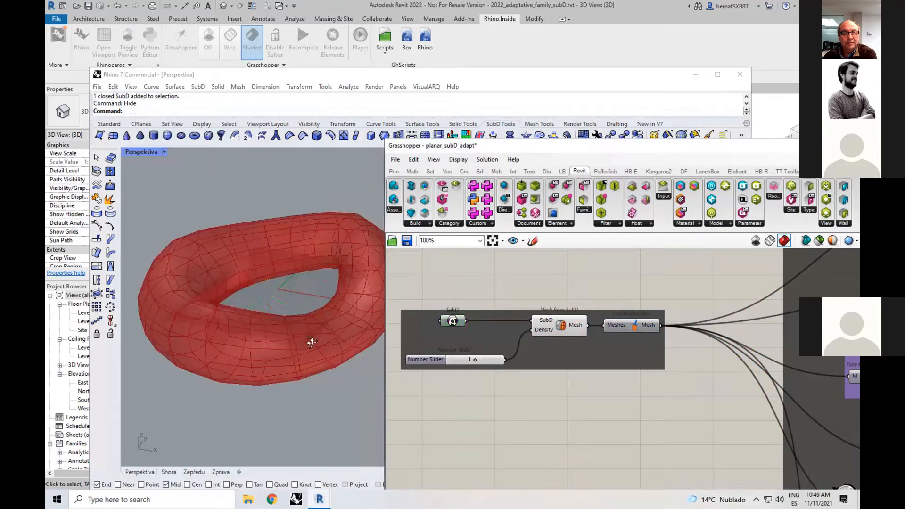
Examine the torus as output by the SubD parameter and by the Mesh from SubD component, selecting each in turn.
{"action": "right_click_drag", "start_coordinate": [318, 332], "coordinate": [332, 351]}
{"action": "left_click", "coordinate": [449, 321]}
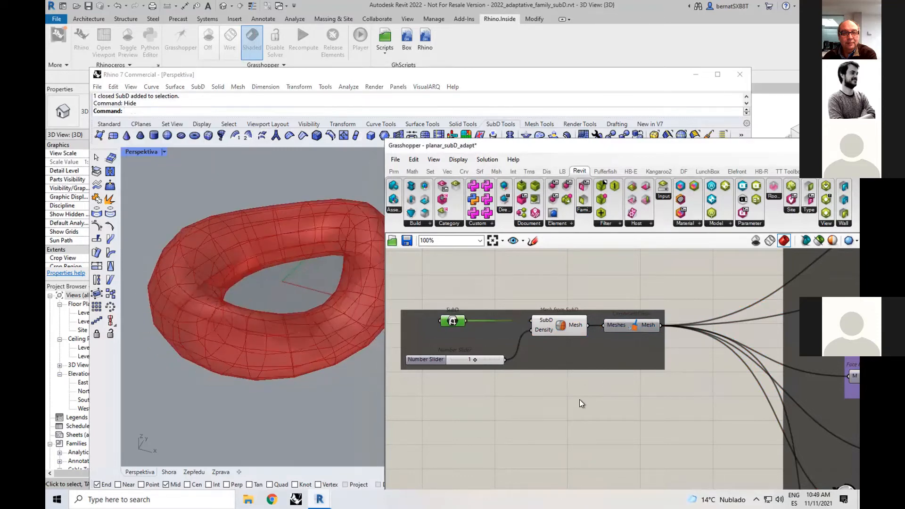
{"action": "left_click", "coordinate": [562, 319]}
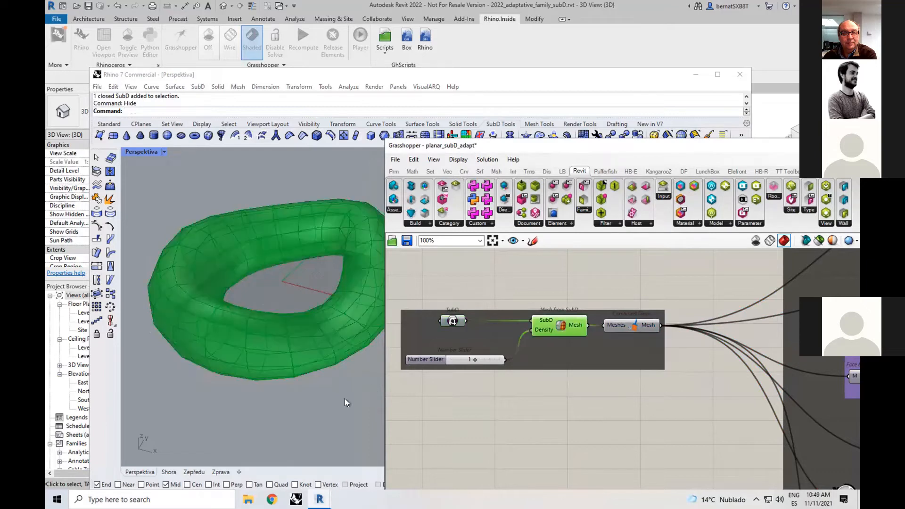
{"action": "left_click", "coordinate": [589, 421]}
{"action": "right_click_drag", "start_coordinate": [349, 423], "coordinate": [341, 389]}
Turn off the Mesh from SubD component's preview, inspect what remains displayed in Rhino, and turn the preview back on.
{"action": "left_click", "coordinate": [551, 347]}
{"action": "left_click", "coordinate": [556, 332]}
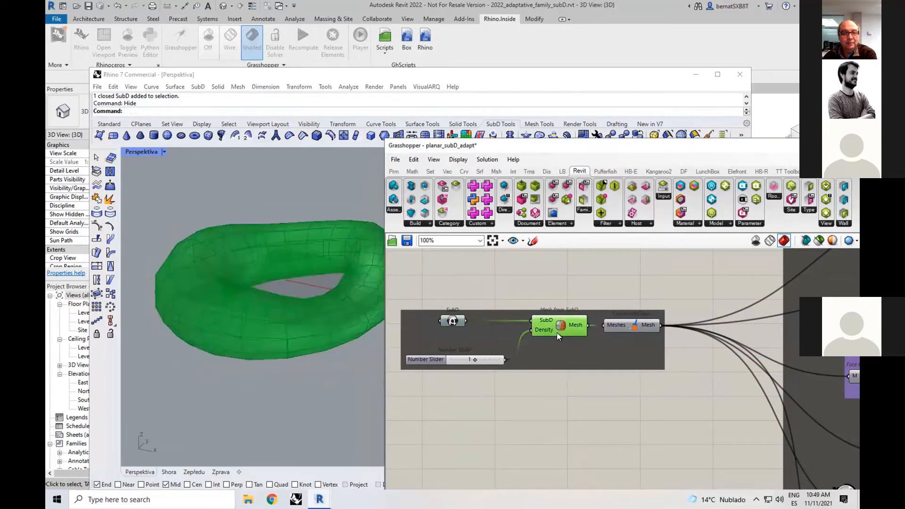
{"action": "middle_click", "coordinate": [564, 284]}
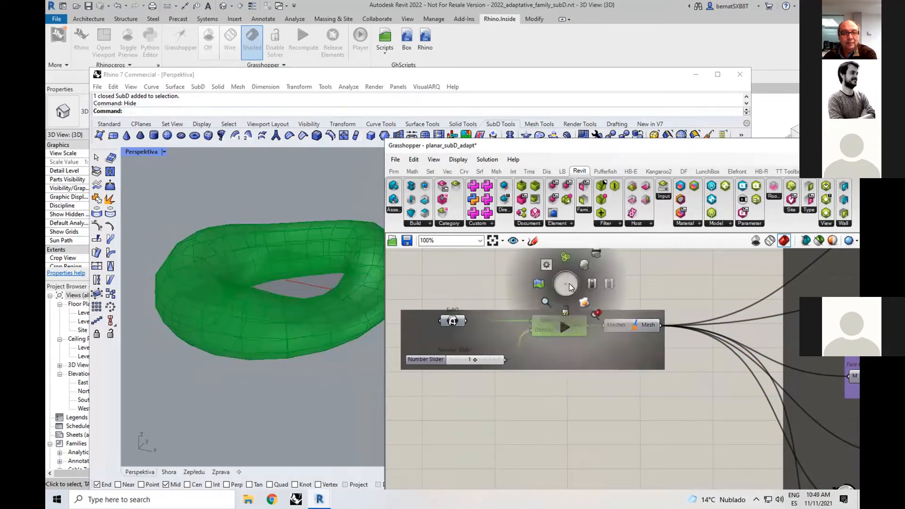
{"action": "left_click", "coordinate": [594, 257]}
{"action": "left_click", "coordinate": [214, 301]}
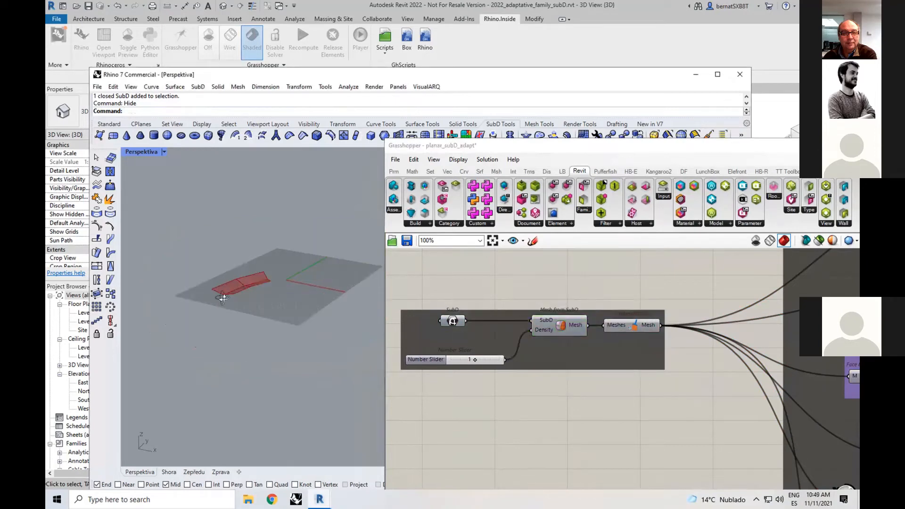
{"action": "right_click_drag", "start_coordinate": [227, 292], "coordinate": [253, 277]}
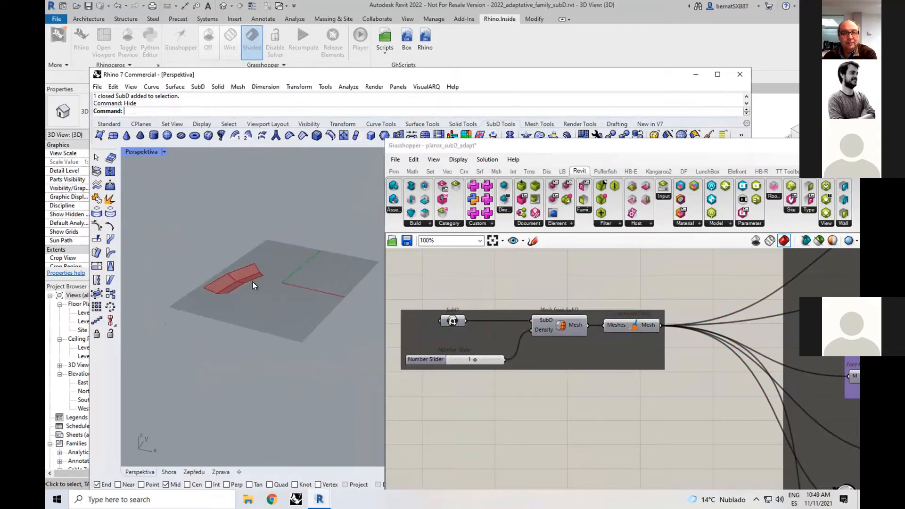
{"action": "right_click_drag", "start_coordinate": [253, 281], "coordinate": [254, 302]}
{"action": "left_click", "coordinate": [561, 320]}
{"action": "middle_click", "coordinate": [567, 288]}
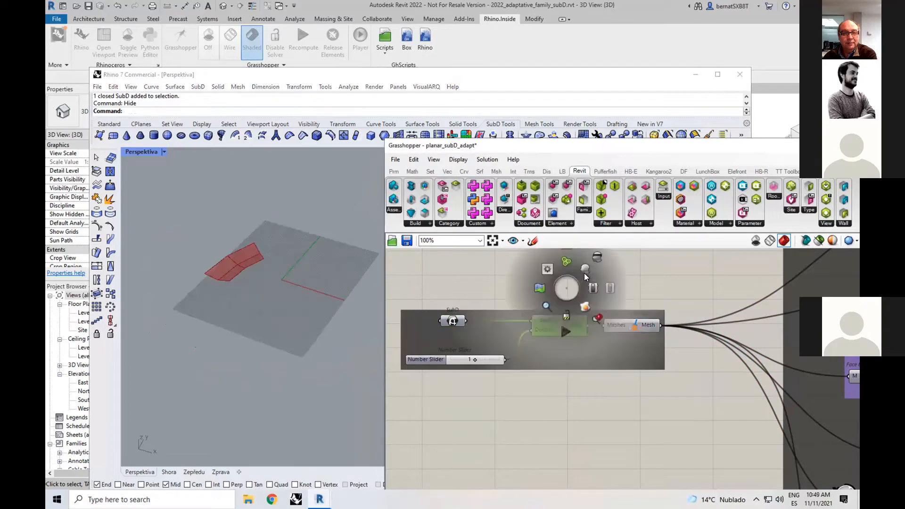
{"action": "left_click", "coordinate": [584, 271]}
Turn off the preview of the Mesh from SubD component.
{"action": "right_click_drag", "start_coordinate": [197, 276], "coordinate": [201, 285]}
{"action": "left_click", "coordinate": [541, 420]}
{"action": "left_click", "coordinate": [558, 328]}
{"action": "right_click", "coordinate": [564, 287]}
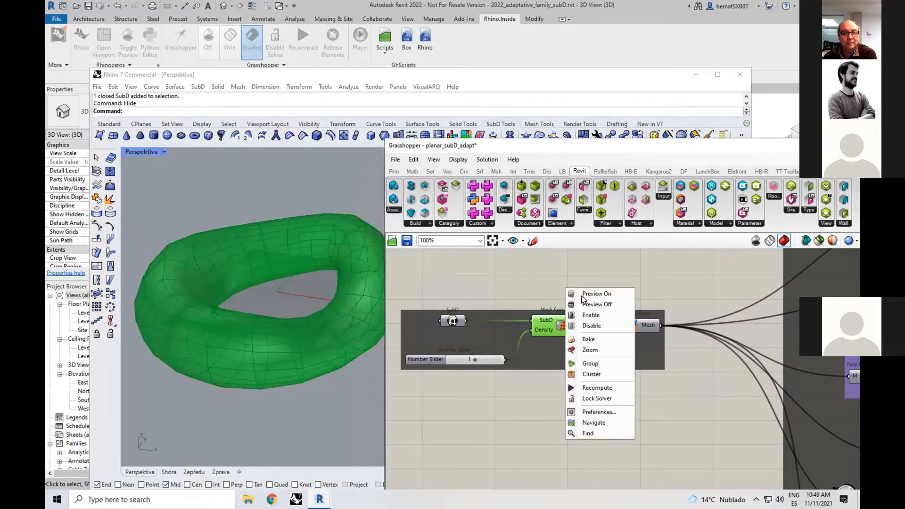
{"action": "left_click", "coordinate": [590, 302]}
Run the Kangaroo solver on the mesh by setting its Boolean toggle to True, and pause it by returning the toggle to False.
{"action": "scroll", "coordinate": [625, 424], "scroll_direction": "down", "scroll_amount": 2}
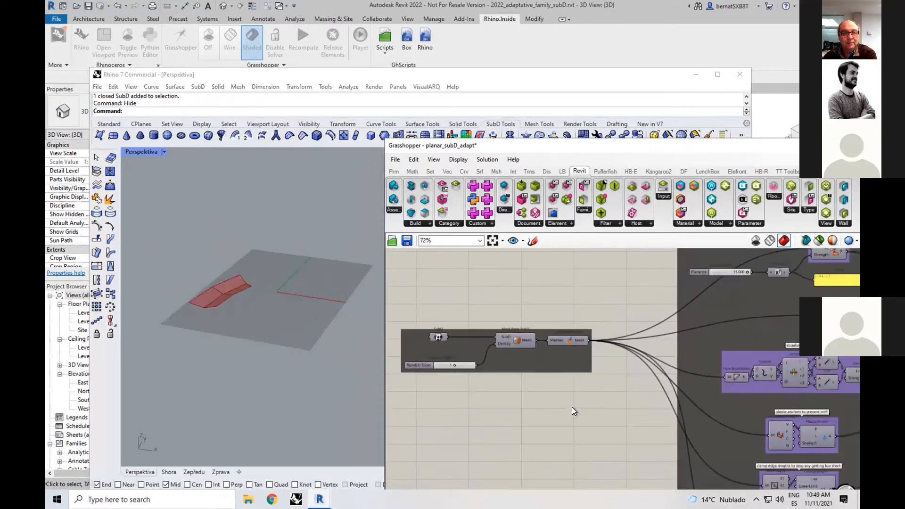
{"action": "scroll", "coordinate": [632, 416], "scroll_direction": "down", "scroll_amount": 2}
{"action": "right_click_drag", "start_coordinate": [632, 417], "coordinate": [513, 367]}
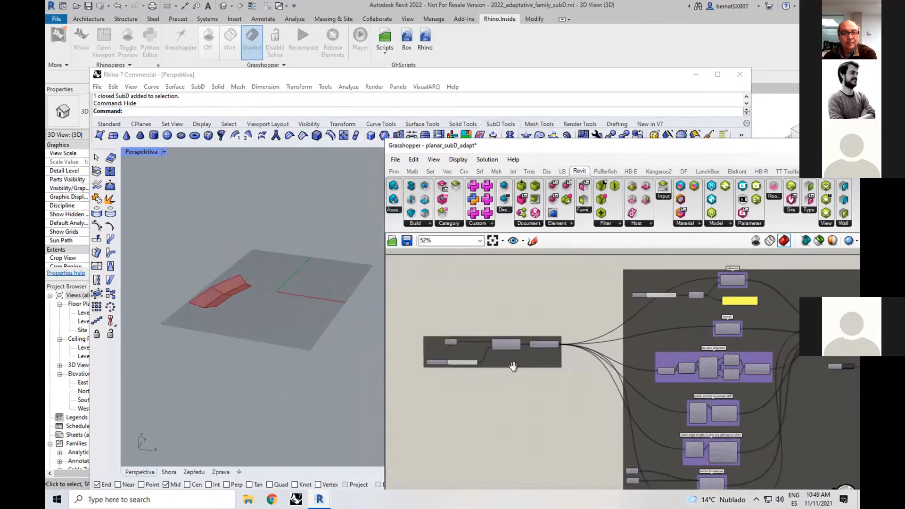
{"action": "right_click_drag", "start_coordinate": [667, 426], "coordinate": [608, 407]}
{"action": "scroll", "coordinate": [725, 335], "scroll_direction": "up", "scroll_amount": 4}
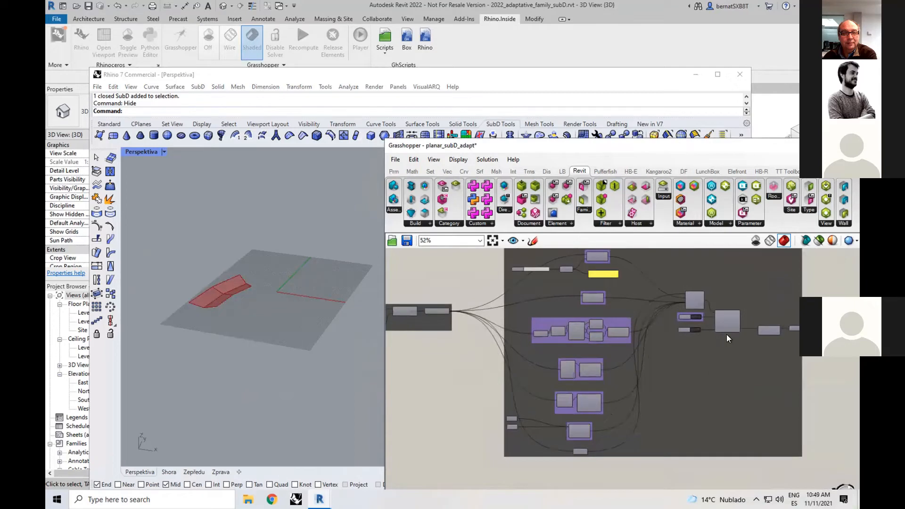
{"action": "mouse_move", "coordinate": [728, 340]}
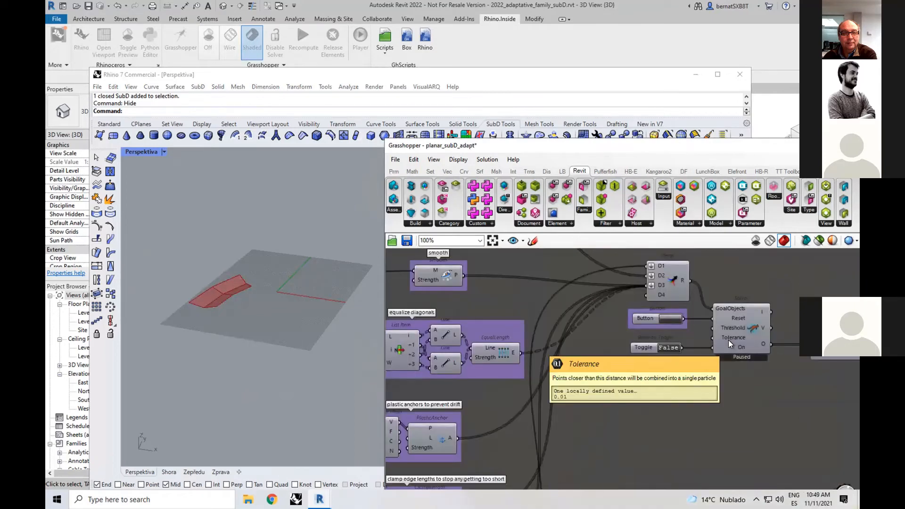
{"action": "double_click", "coordinate": [663, 346]}
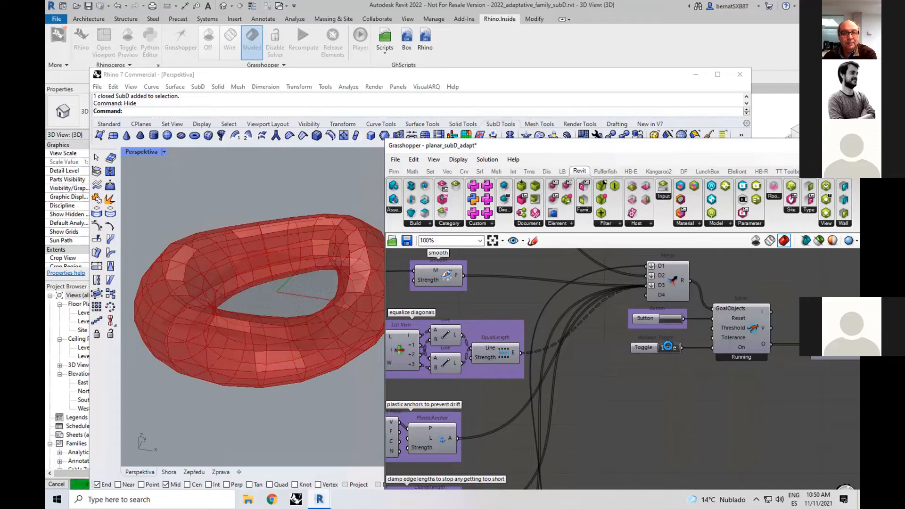
{"action": "double_click", "coordinate": [668, 347]}
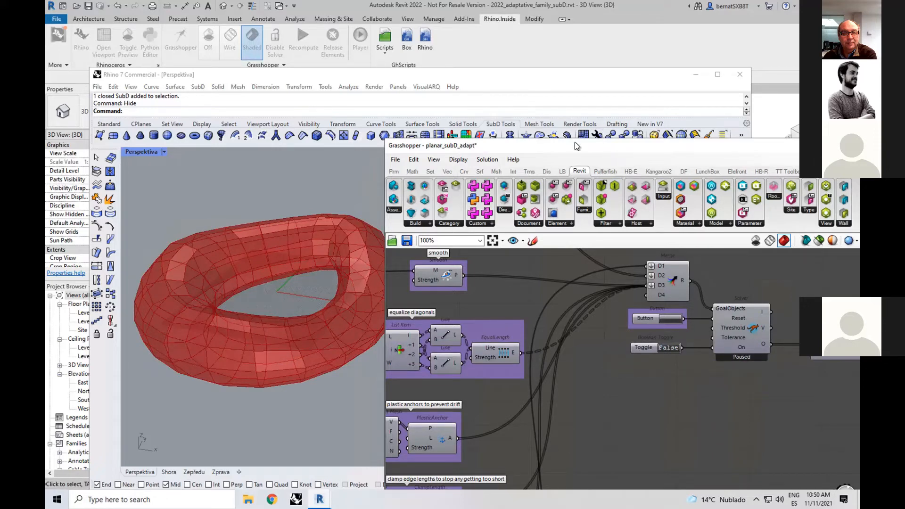
Move the Grasshopper window up over Rhino and inspect the Face Boundaries, Boundary Surfaces and Deconstruct Brep group.
{"action": "left_click_drag", "start_coordinate": [574, 147], "coordinate": [487, 84]}
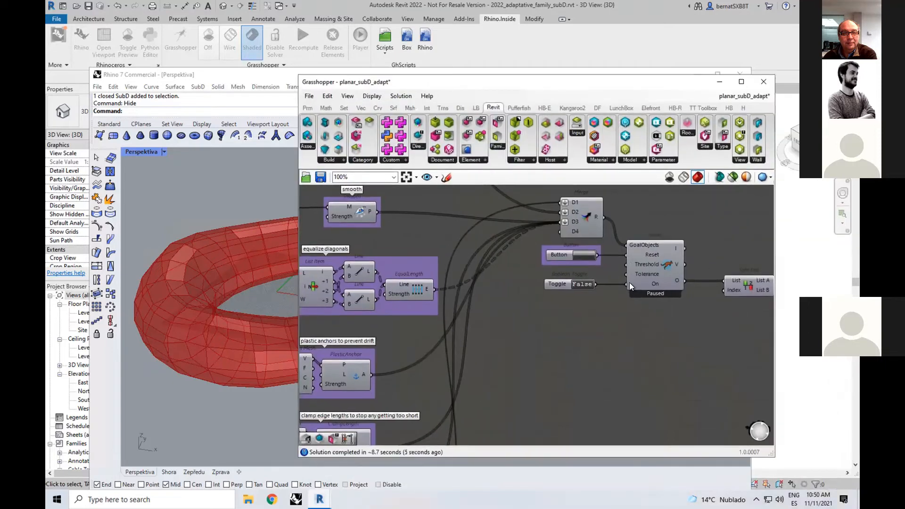
{"action": "scroll", "coordinate": [629, 282], "scroll_direction": "down", "scroll_amount": 4}
{"action": "scroll", "coordinate": [739, 301], "scroll_direction": "up", "scroll_amount": 6}
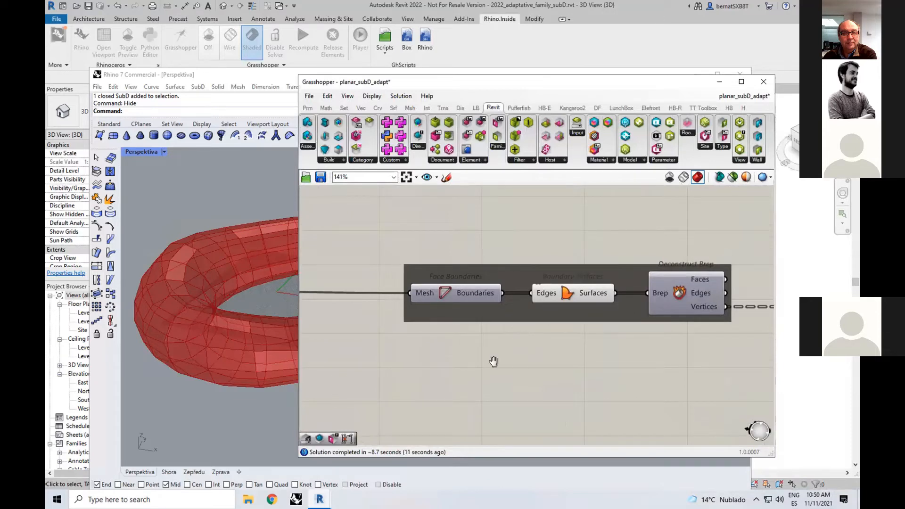
{"action": "right_click_drag", "start_coordinate": [493, 361], "coordinate": [464, 363]}
{"action": "left_click", "coordinate": [652, 293]}
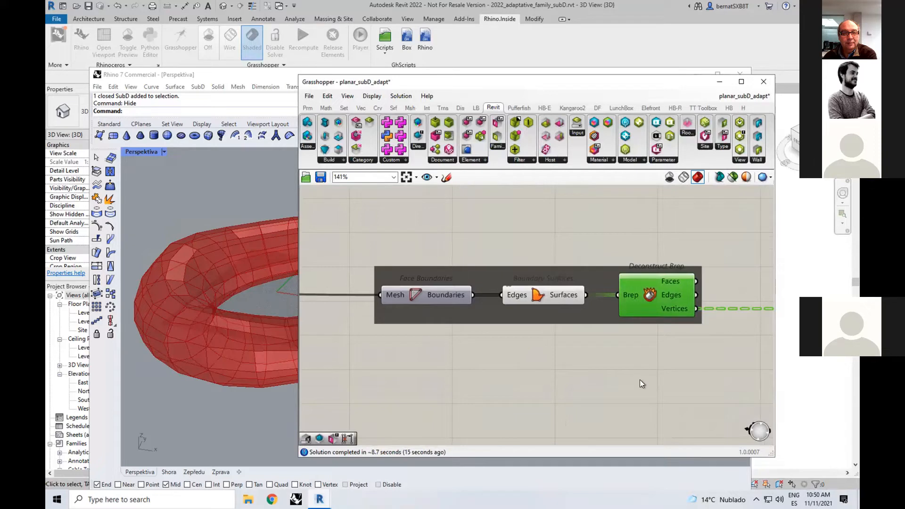
Examine the group that feeds the Panel_AdaptativeFamily4P family type and the vertices into the Add Component (Adaptive) component.
{"action": "scroll", "coordinate": [643, 380], "scroll_direction": "down", "scroll_amount": 2}
{"action": "right_click_drag", "start_coordinate": [643, 379], "coordinate": [519, 300]}
{"action": "right_click_drag", "start_coordinate": [673, 377], "coordinate": [468, 298]}
{"action": "scroll", "coordinate": [645, 396], "scroll_direction": "down", "scroll_amount": 1}
{"action": "right_click_drag", "start_coordinate": [651, 395], "coordinate": [488, 406]}
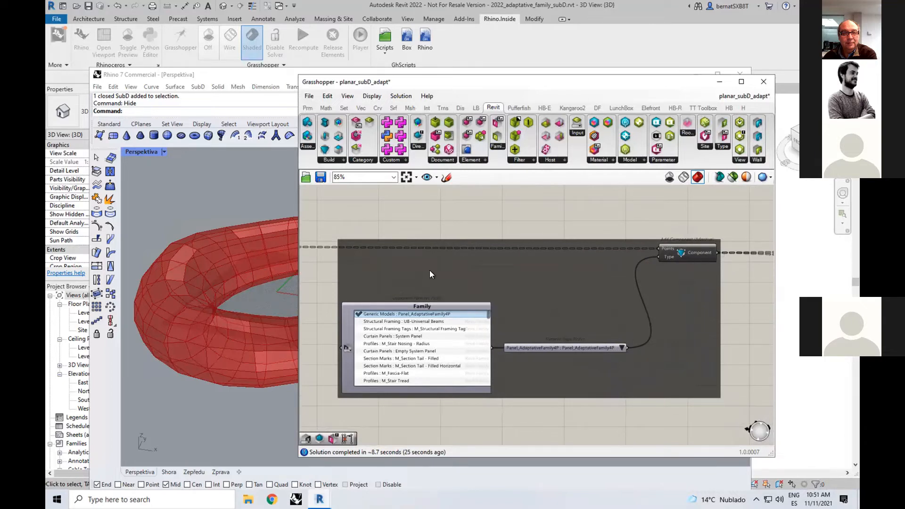
{"action": "left_click", "coordinate": [457, 306]}
{"action": "scroll", "coordinate": [414, 295], "scroll_direction": "up", "scroll_amount": 3}
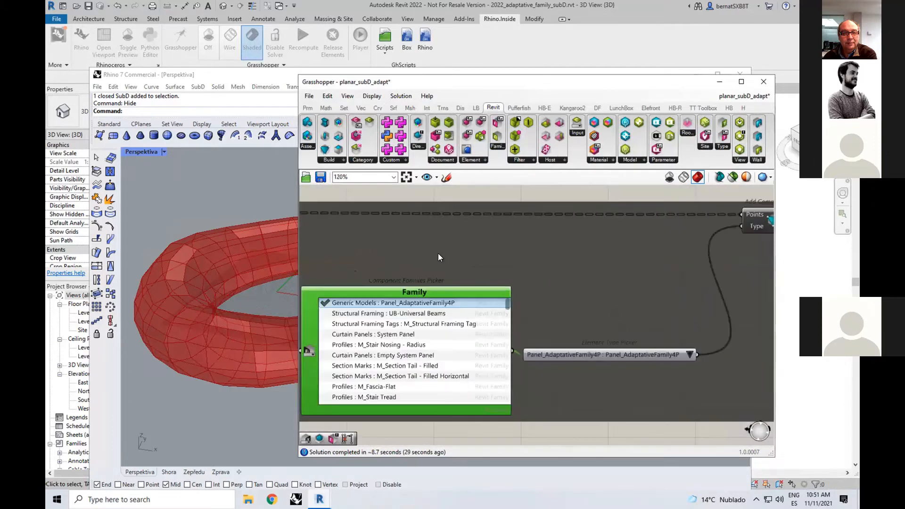
{"action": "scroll", "coordinate": [599, 276], "scroll_direction": "down", "scroll_amount": 2}
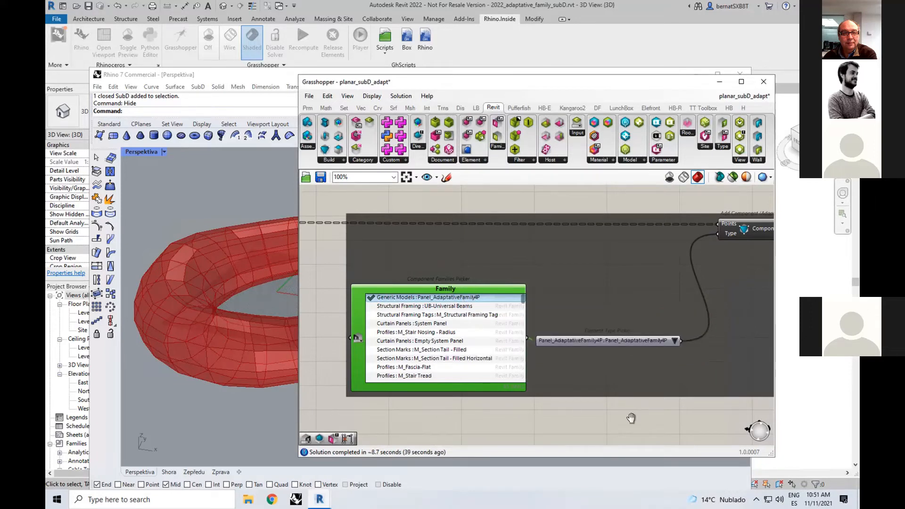
{"action": "right_click_drag", "start_coordinate": [631, 418], "coordinate": [570, 421]}
{"action": "left_click", "coordinate": [691, 230]}
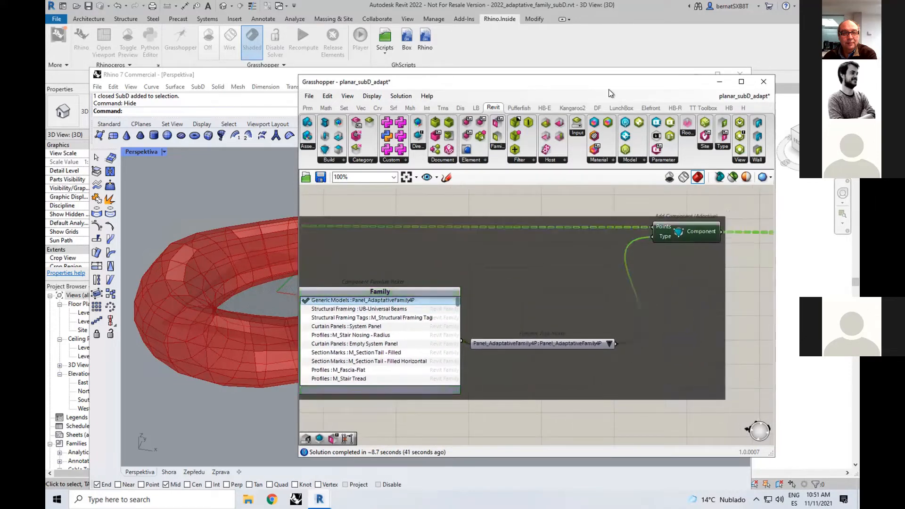
Switch to Revit and turn off the Grasshopper preview in the 3D view, leaving the real panels displayed.
{"action": "left_click", "coordinate": [589, 31]}
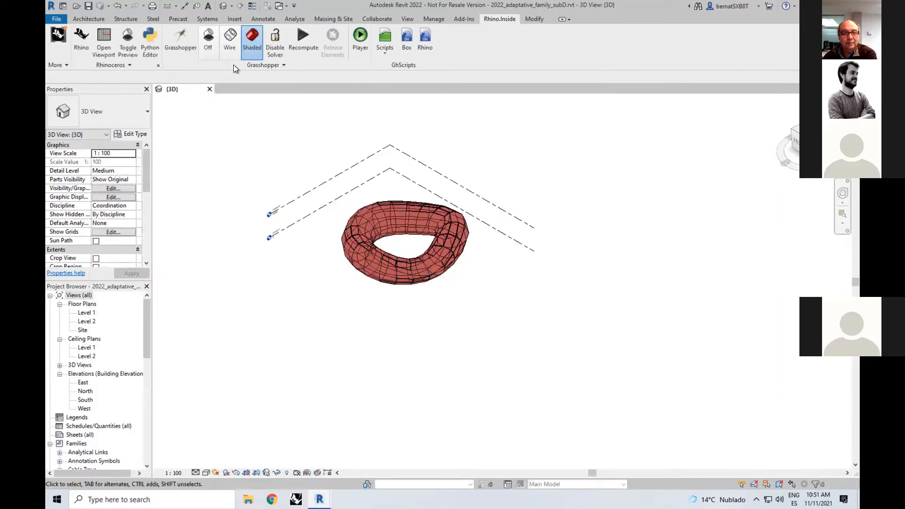
{"action": "left_click", "coordinate": [210, 42]}
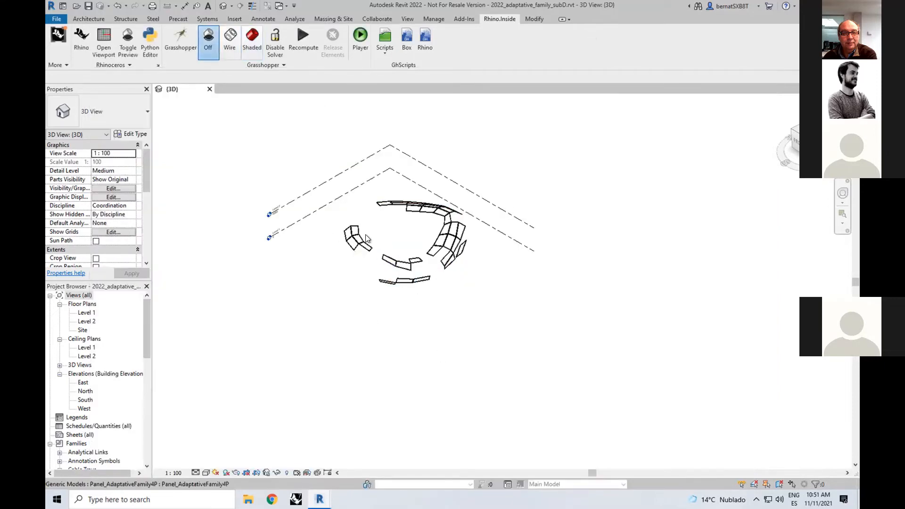
{"action": "scroll", "coordinate": [349, 177], "scroll_direction": "up", "scroll_amount": 2}
Return to Grasshopper and disable the whole group containing the family picker, type picker and Add Component (Adaptive).
{"action": "left_click", "coordinate": [181, 40]}
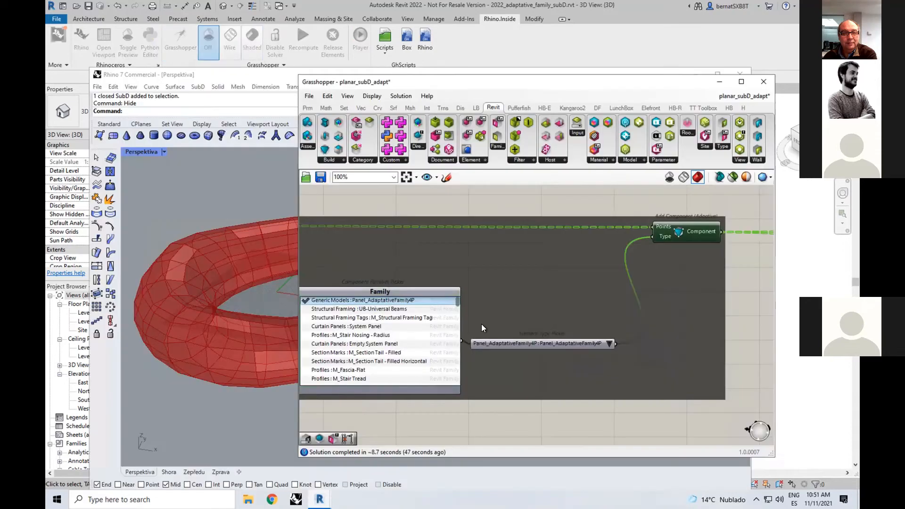
{"action": "left_click_drag", "start_coordinate": [600, 389], "coordinate": [676, 403]}
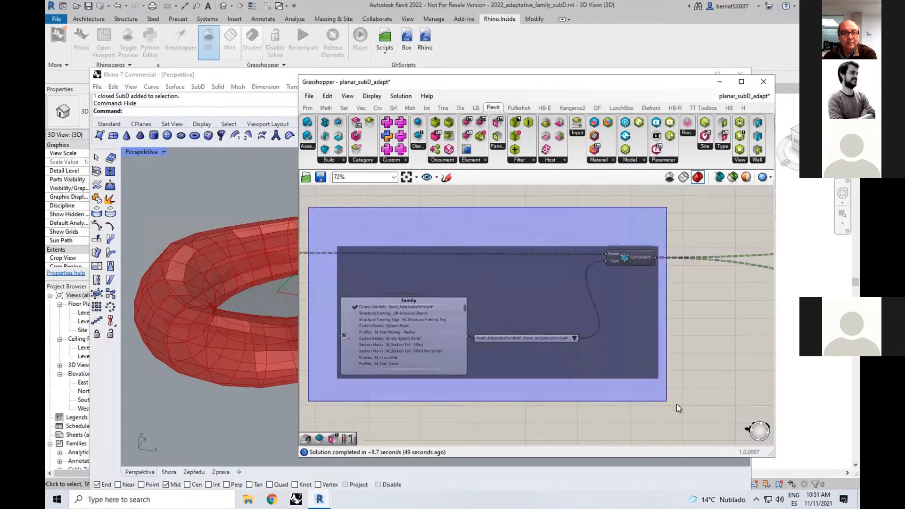
{"action": "middle_click", "coordinate": [582, 397]}
{"action": "left_click", "coordinate": [604, 397]}
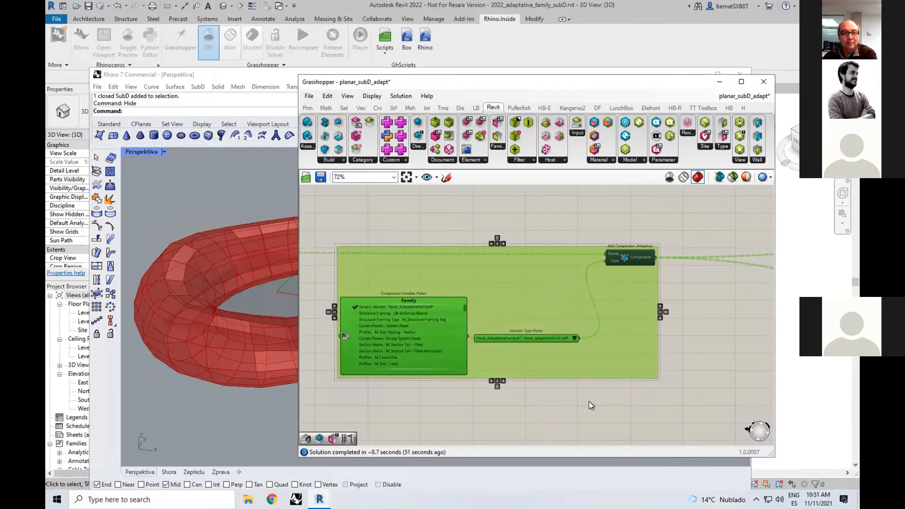
{"action": "left_click_drag", "start_coordinate": [325, 202], "coordinate": [678, 422]}
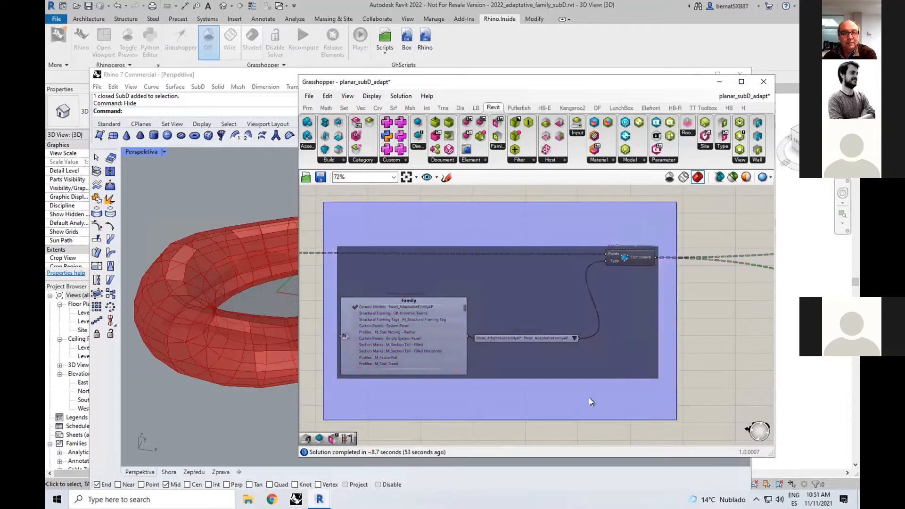
{"action": "middle_click", "coordinate": [589, 397]}
{"action": "left_click", "coordinate": [634, 397]}
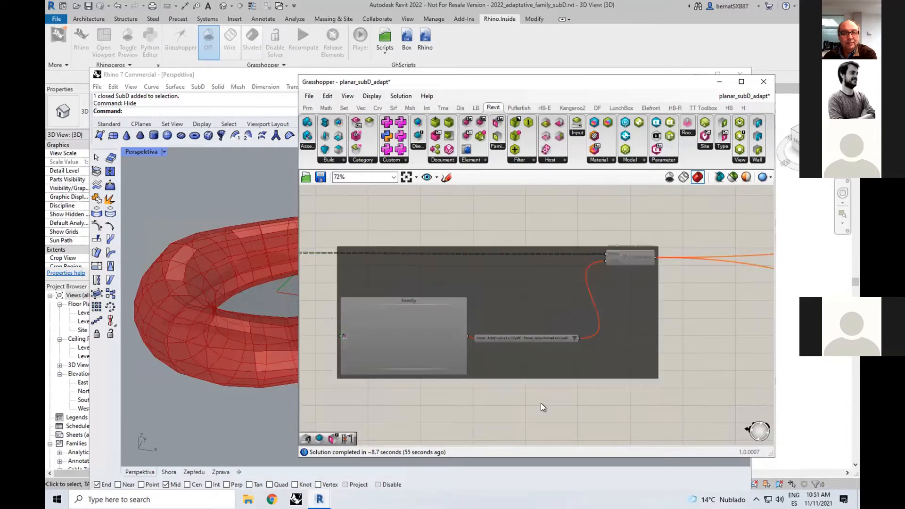
With the panel group disabled, set the solver's Boolean toggle to True until it converges, and reset it to False.
{"action": "scroll", "coordinate": [519, 396], "scroll_direction": "down", "scroll_amount": 3}
{"action": "right_click_drag", "start_coordinate": [443, 377], "coordinate": [415, 367]}
{"action": "scroll", "coordinate": [460, 324], "scroll_direction": "up", "scroll_amount": 6}
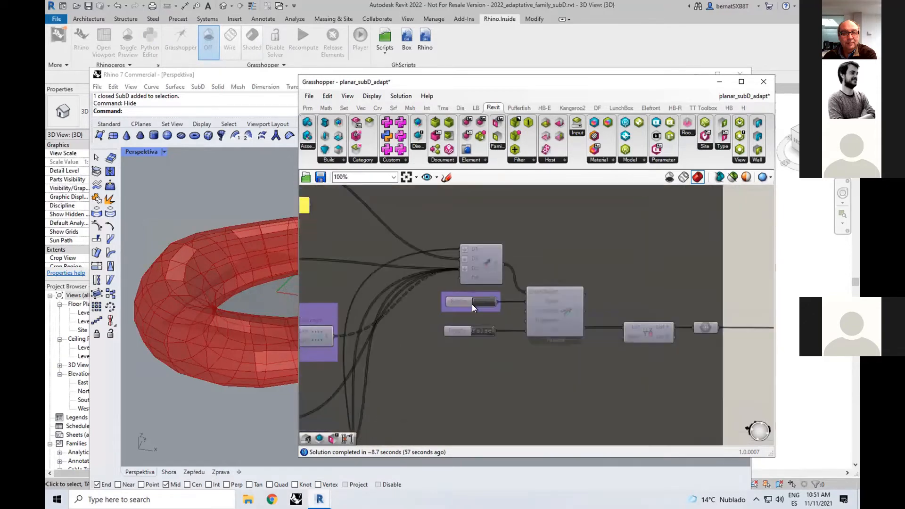
{"action": "double_click", "coordinate": [489, 340]}
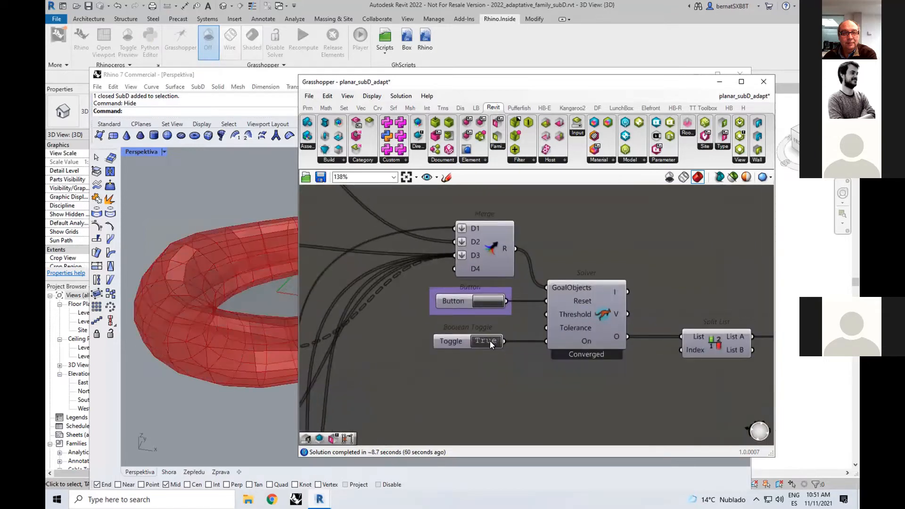
{"action": "double_click", "coordinate": [489, 340]}
Re-enable the adaptive component group to regenerate the panels in Revit.
{"action": "scroll", "coordinate": [490, 340], "scroll_direction": "down", "scroll_amount": 8}
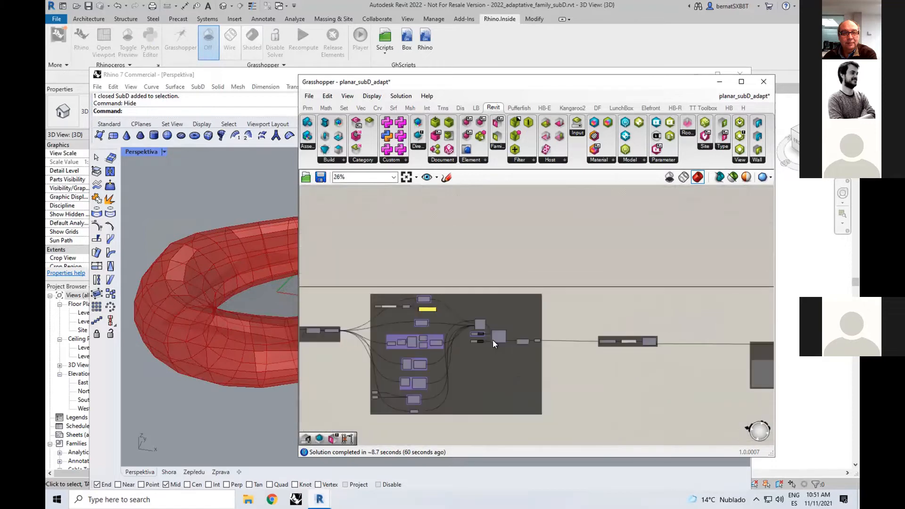
{"action": "left_click_drag", "start_coordinate": [536, 280], "coordinate": [686, 368]}
{"action": "middle_click", "coordinate": [635, 375]}
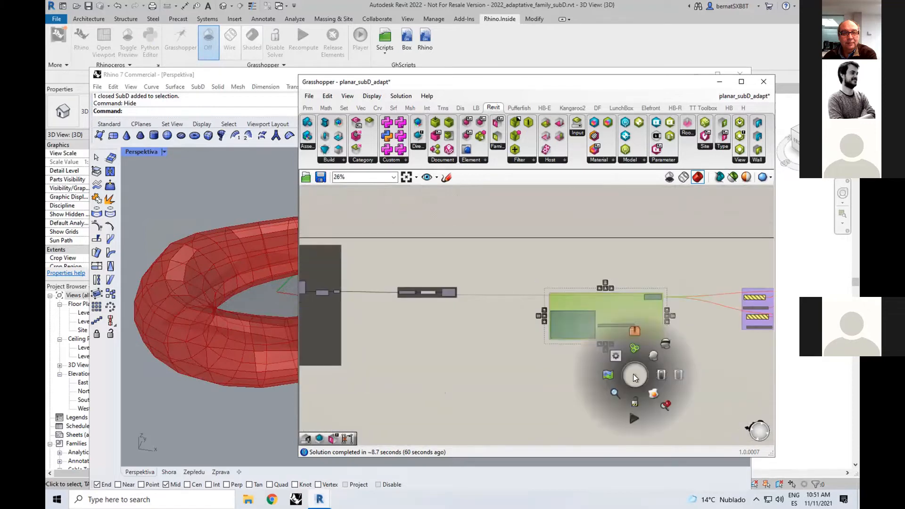
{"action": "left_click", "coordinate": [659, 375]}
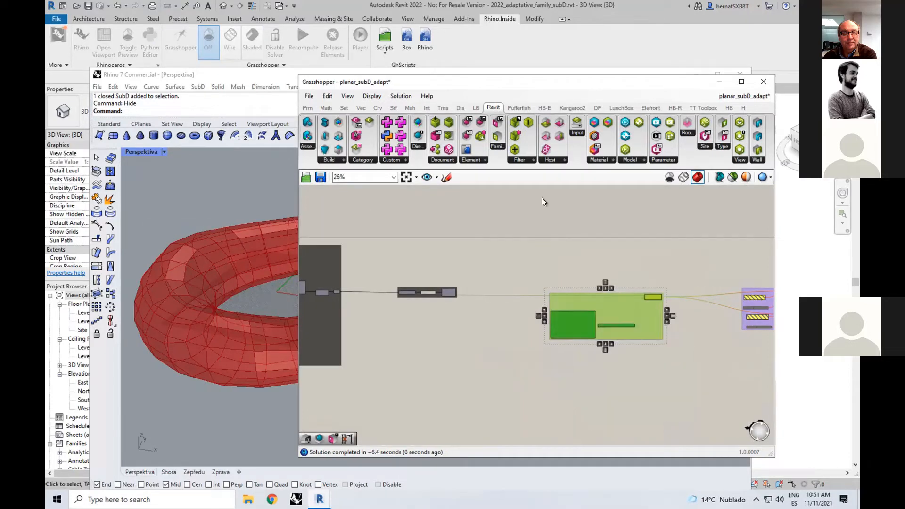
Switch to Revit and examine the adaptive panels covering the torus up close in the 3D view.
{"action": "left_click", "coordinate": [600, 49]}
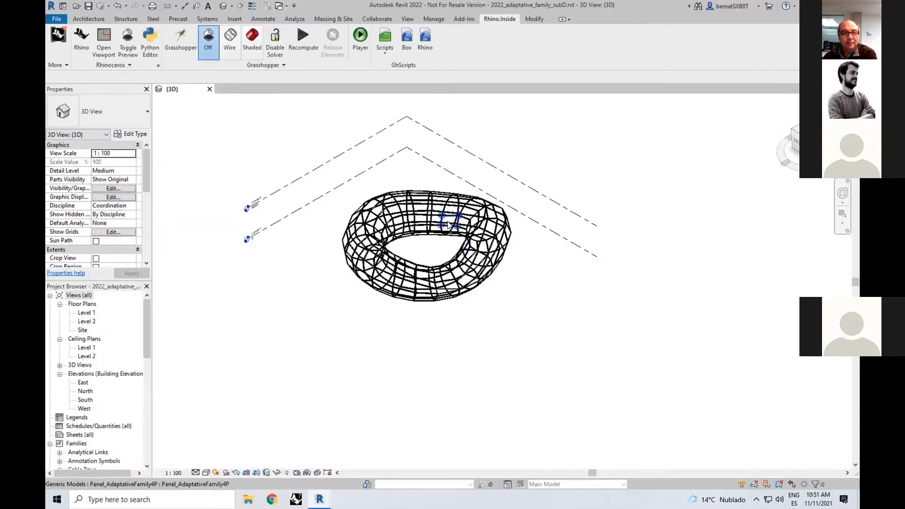
{"action": "scroll", "coordinate": [445, 220], "scroll_direction": "up", "scroll_amount": 4}
{"action": "middle_click_drag", "start_coordinate": [409, 274], "coordinate": [360, 325], "text": "shift"}
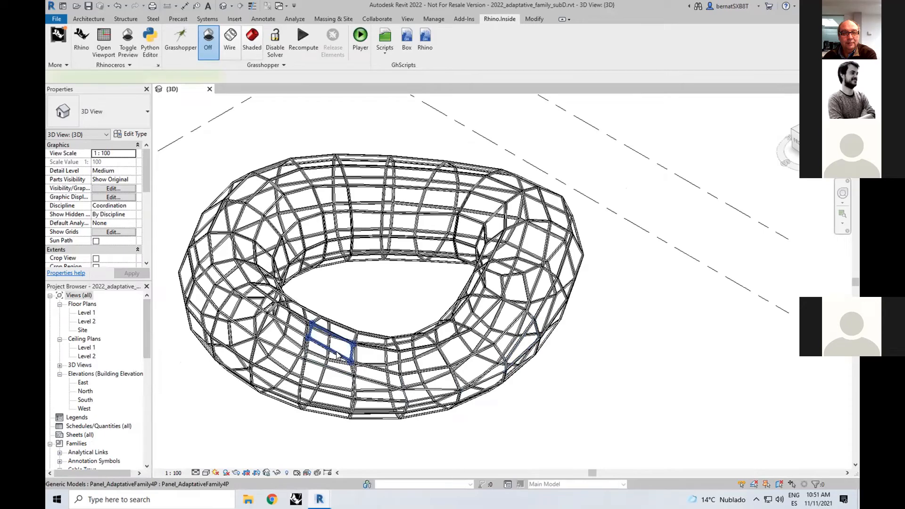
Inspect the Thickness and Width properties of individual adaptive panels on the torus in the 3D view.
{"action": "left_click", "coordinate": [340, 348]}
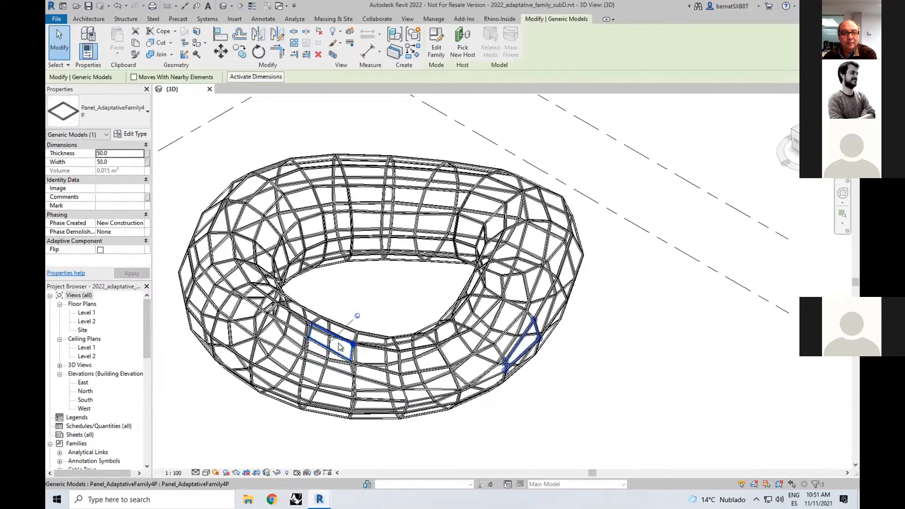
{"action": "left_click", "coordinate": [402, 293]}
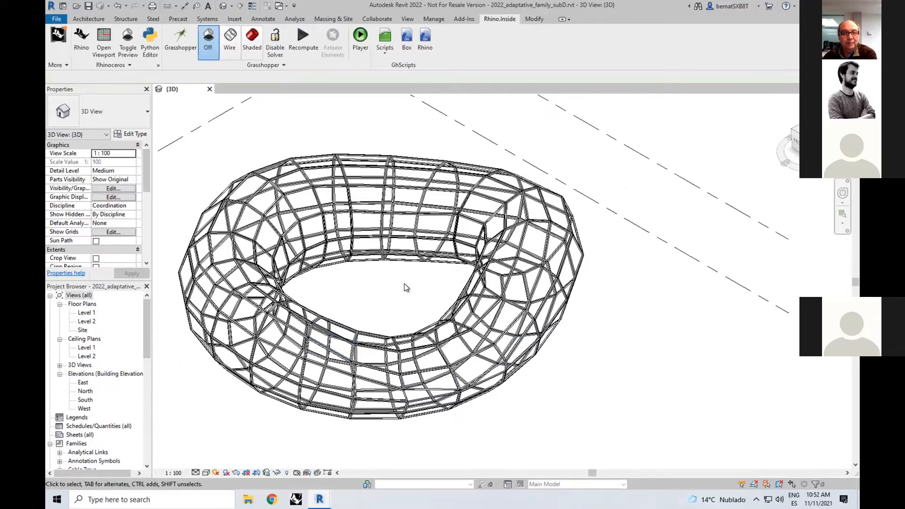
{"action": "scroll", "coordinate": [383, 355], "scroll_direction": "up", "scroll_amount": 3}
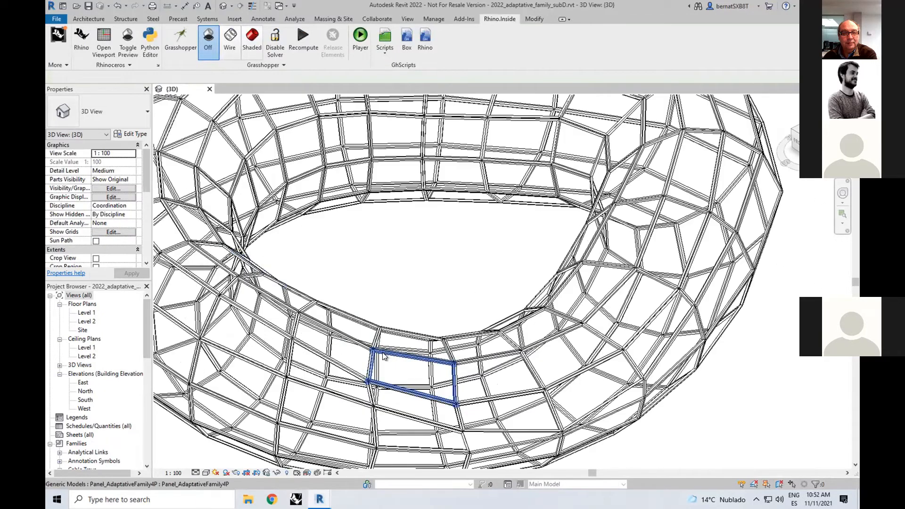
{"action": "left_click", "coordinate": [382, 353]}
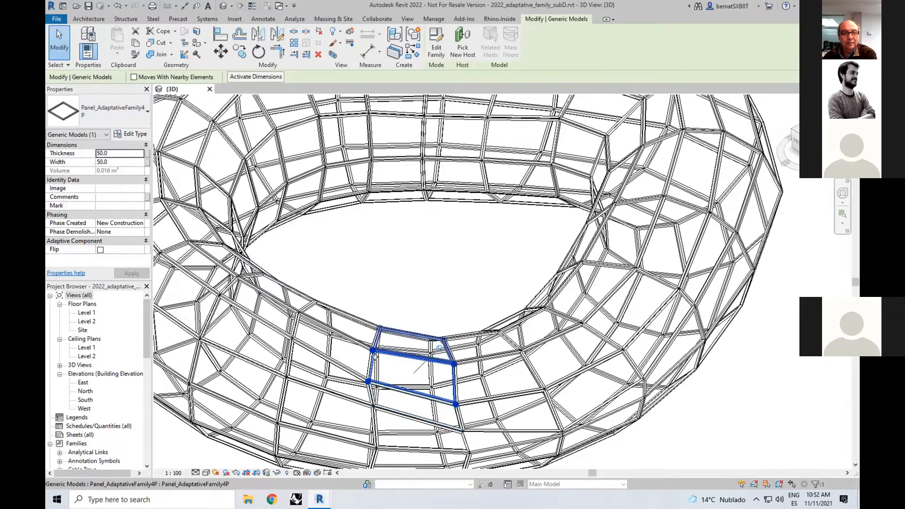
{"action": "left_click", "coordinate": [450, 293]}
{"action": "scroll", "coordinate": [450, 293], "scroll_direction": "down", "scroll_amount": 5}
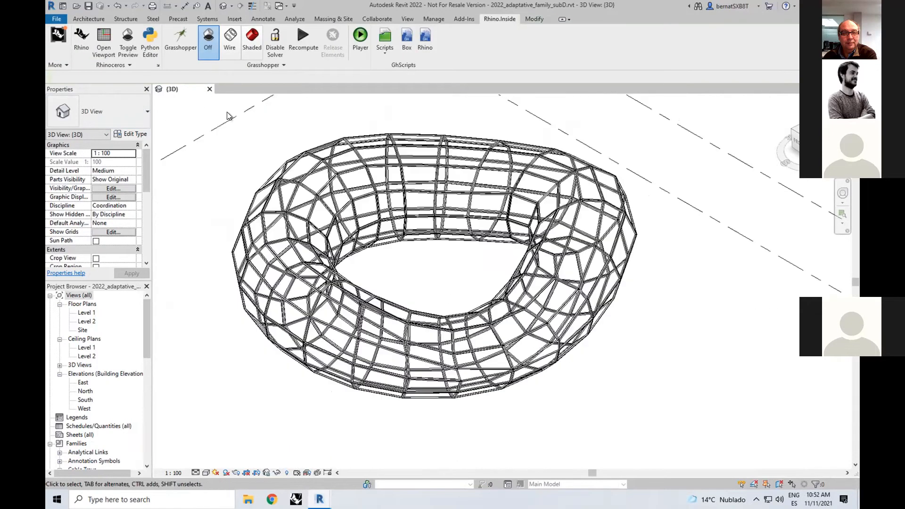
Switch to Grasshopper and enable the group of Element Parameter components that drive the panels' Thickness and Width.
{"action": "left_click", "coordinate": [181, 38]}
{"action": "left_click", "coordinate": [527, 349]}
{"action": "right_click_drag", "start_coordinate": [644, 351], "coordinate": [424, 323]}
{"action": "scroll", "coordinate": [567, 268], "scroll_direction": "up", "scroll_amount": 3}
{"action": "scroll", "coordinate": [468, 281], "scroll_direction": "up", "scroll_amount": 2}
{"action": "left_click_drag", "start_coordinate": [412, 206], "coordinate": [723, 416]}
{"action": "middle_click", "coordinate": [636, 419]}
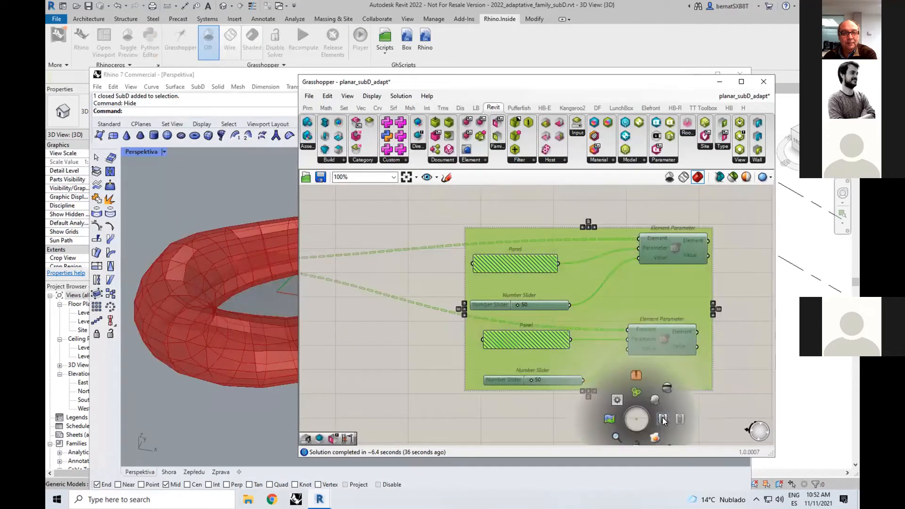
{"action": "left_click", "coordinate": [663, 418]}
{"action": "left_click", "coordinate": [525, 418]}
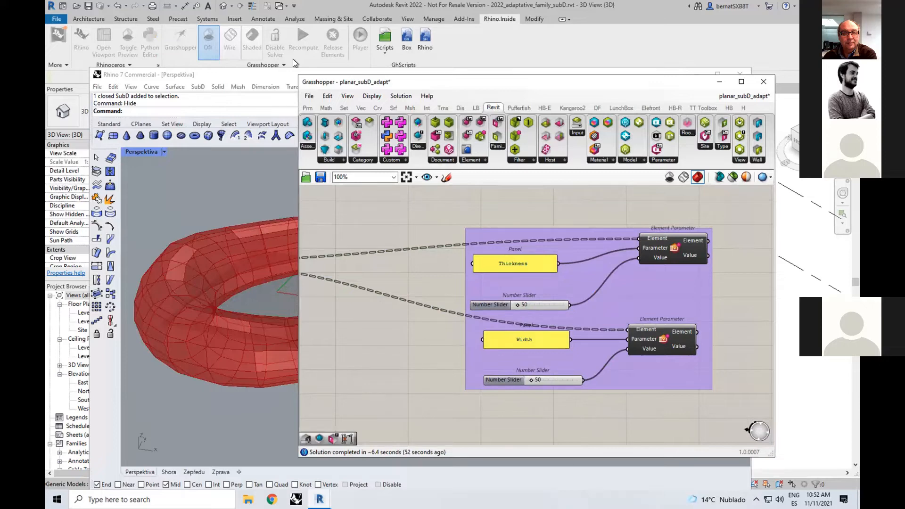
Arrange the Grasshopper window beside Revit's 3D view, with a close-up of the torus panels in sight.
{"action": "left_click_drag", "start_coordinate": [641, 81], "coordinate": [641, 98]}
{"action": "left_click", "coordinate": [689, 73]}
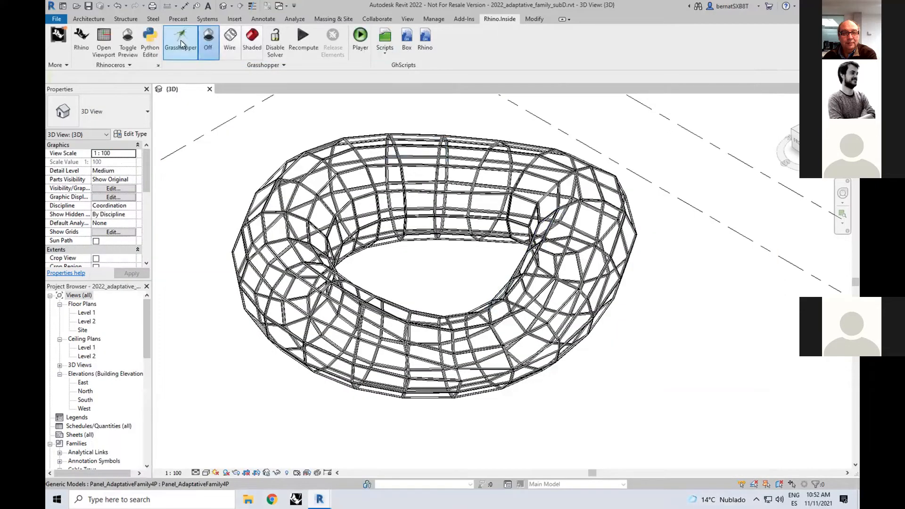
{"action": "key", "text": "alt+Tab"}
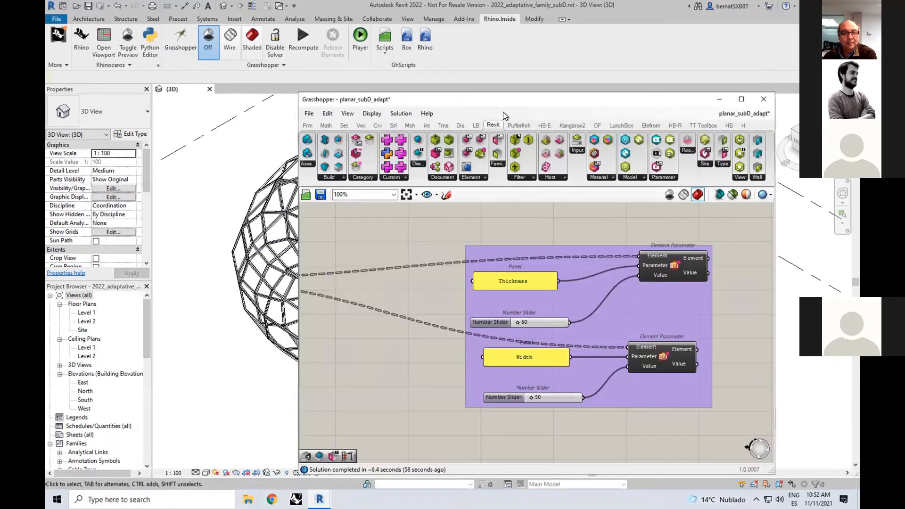
{"action": "left_click_drag", "start_coordinate": [502, 96], "coordinate": [613, 70]}
{"action": "scroll", "coordinate": [360, 285], "scroll_direction": "up", "scroll_amount": 5}
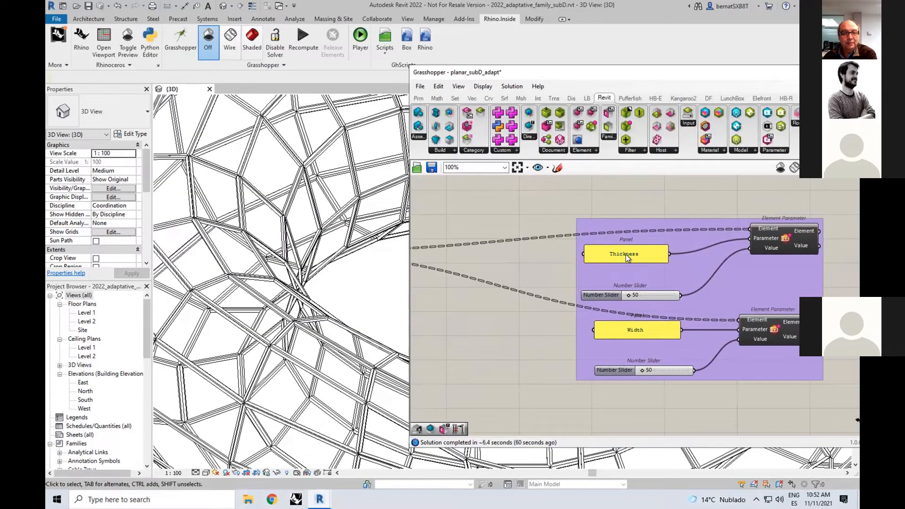
Set the number slider driving the panels' Thickness parameter to 150.
{"action": "left_click", "coordinate": [785, 238]}
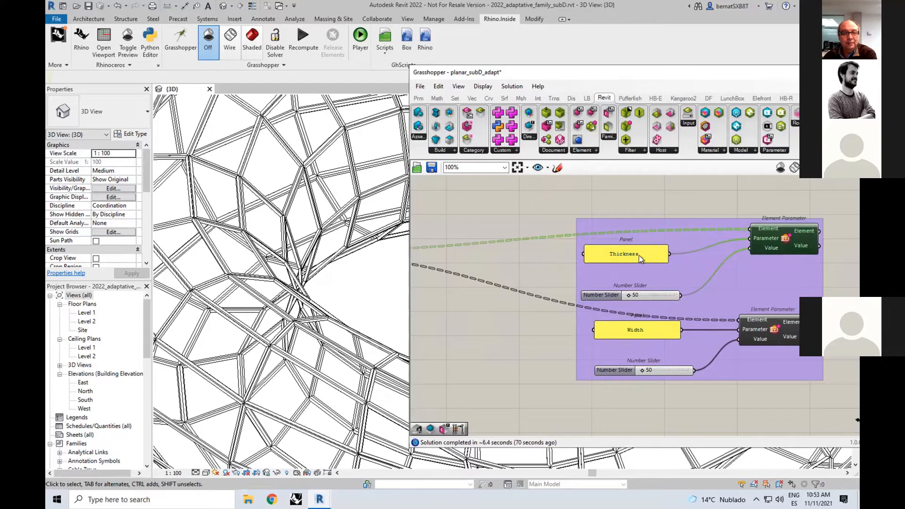
{"action": "double_click", "coordinate": [646, 295]}
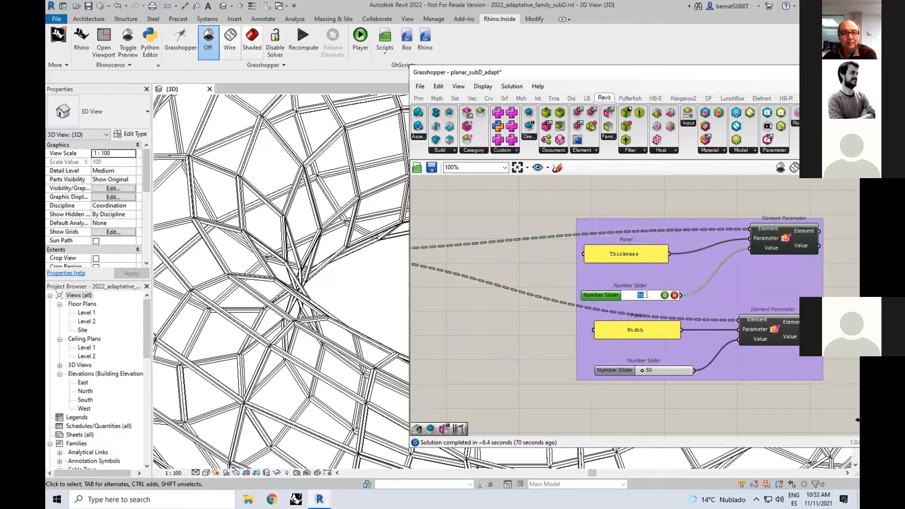
{"action": "type", "text": "150"}
{"action": "left_click", "coordinate": [530, 270]}
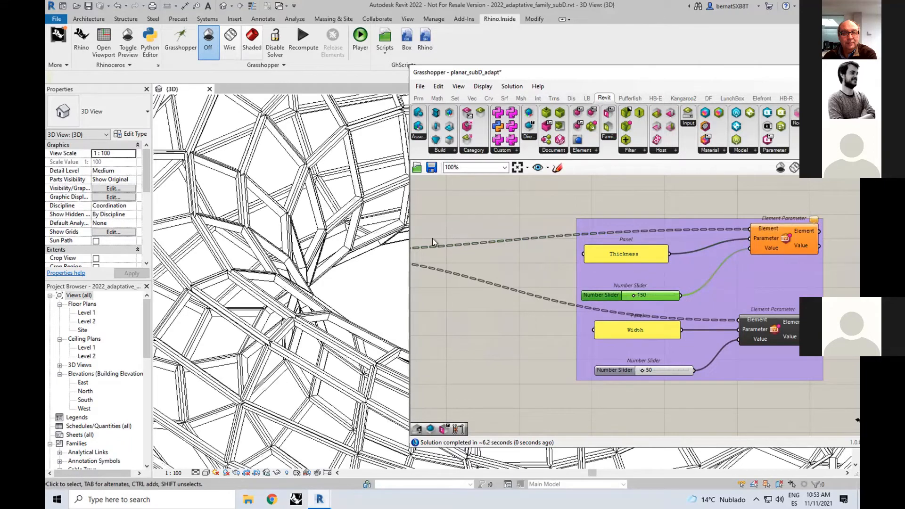
{"action": "left_click", "coordinate": [478, 313]}
Set the number slider driving the Width parameter to 100, and return to Revit to view the whole torus.
{"action": "double_click", "coordinate": [655, 370]}
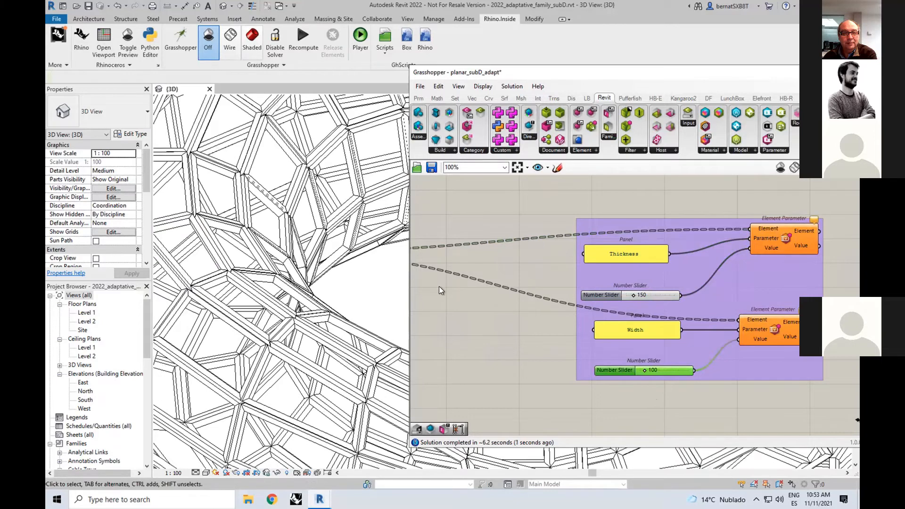
{"action": "scroll", "coordinate": [294, 281], "scroll_direction": "down", "scroll_amount": 5}
{"action": "left_click", "coordinate": [634, 55]}
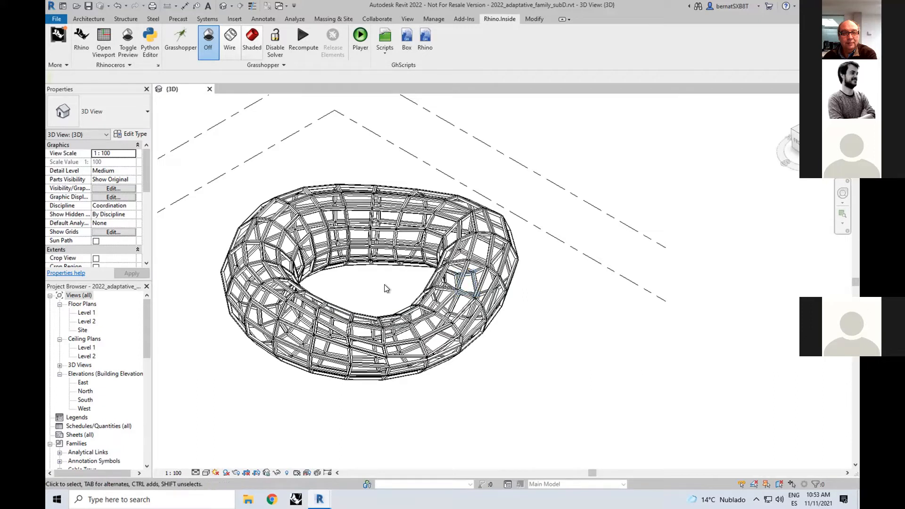
Open the Site floor plan and draw a building section diagonally through the centre of the torus.
{"action": "double_click", "coordinate": [80, 329]}
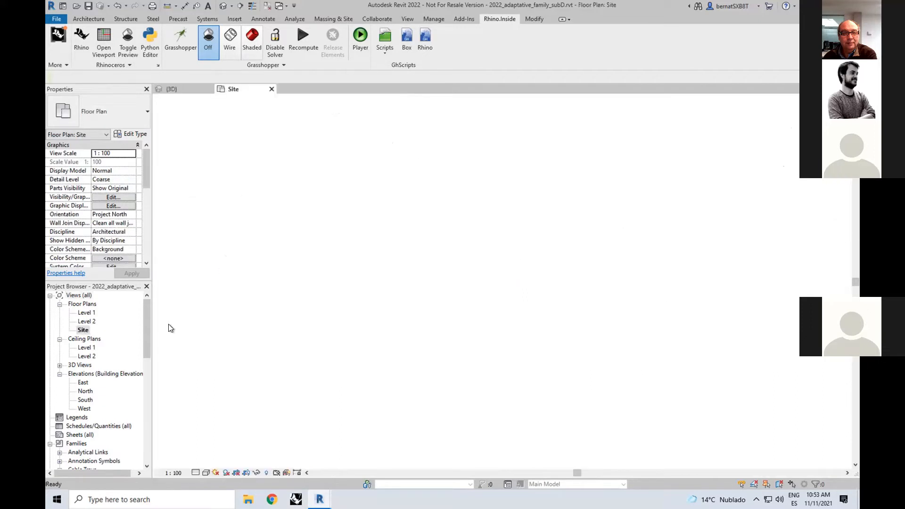
{"action": "scroll", "coordinate": [561, 326], "scroll_direction": "up", "scroll_amount": 2}
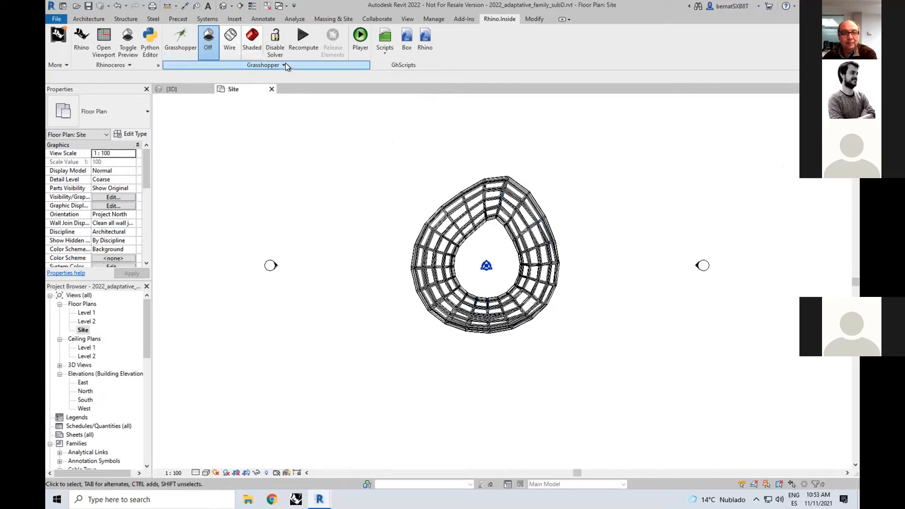
{"action": "left_click", "coordinate": [241, 8]}
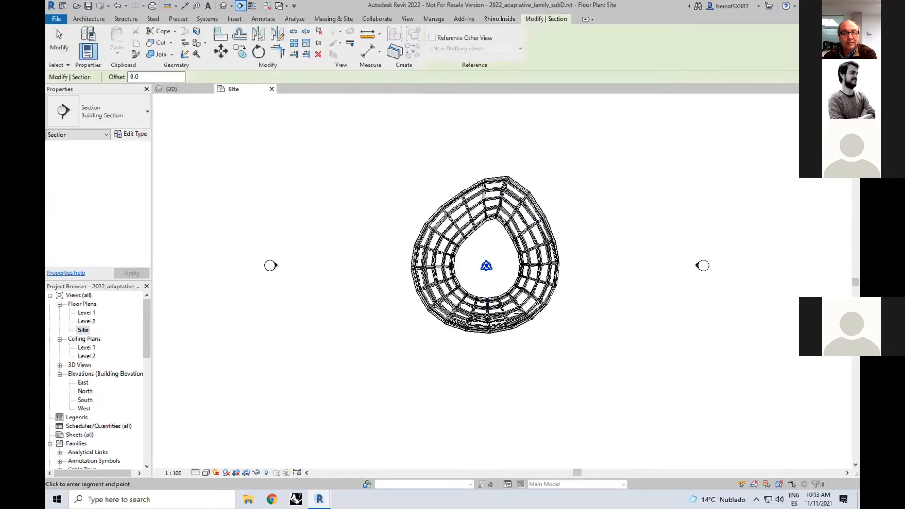
{"action": "left_click", "coordinate": [434, 179]}
{"action": "left_click", "coordinate": [543, 363]}
{"action": "scroll", "coordinate": [543, 364], "scroll_direction": "up", "scroll_amount": 1}
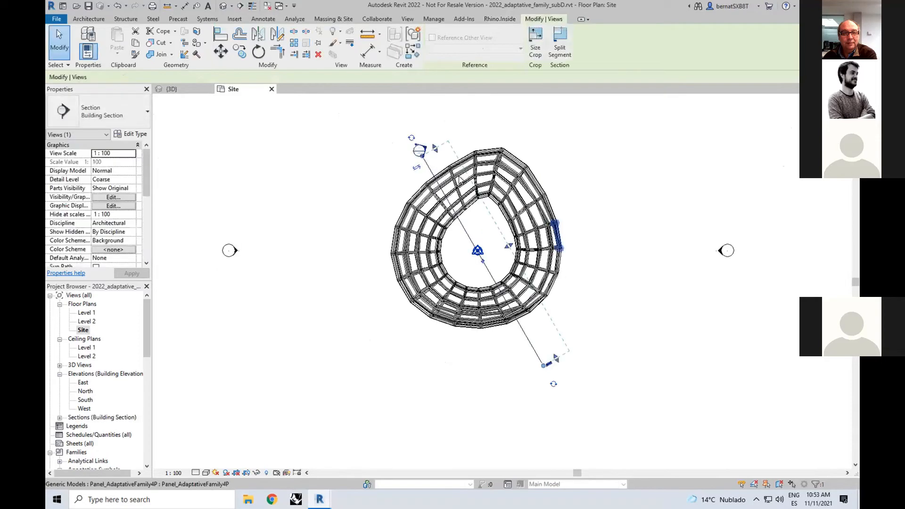
{"action": "left_click", "coordinate": [415, 262]}
Open the new section view, examine the cut through the torus panels, and close the view.
{"action": "double_click", "coordinate": [421, 150]}
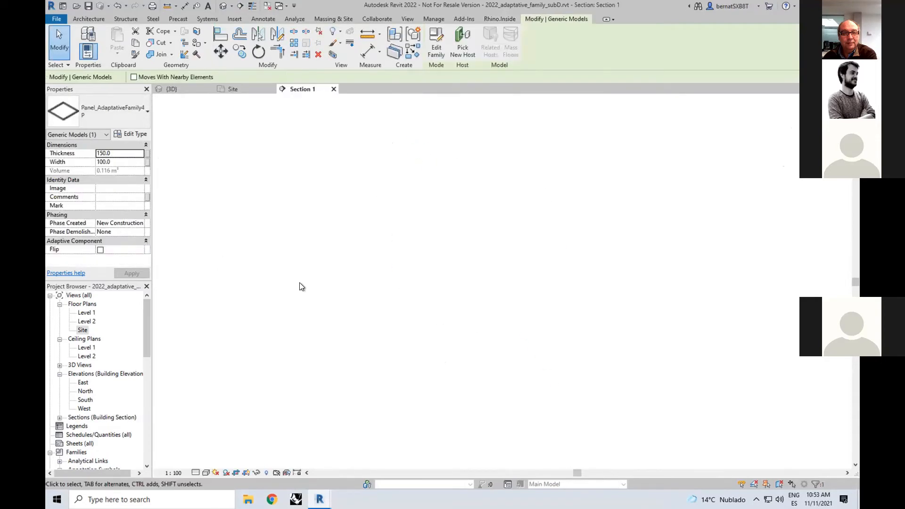
{"action": "scroll", "coordinate": [423, 304], "scroll_direction": "up", "scroll_amount": 1}
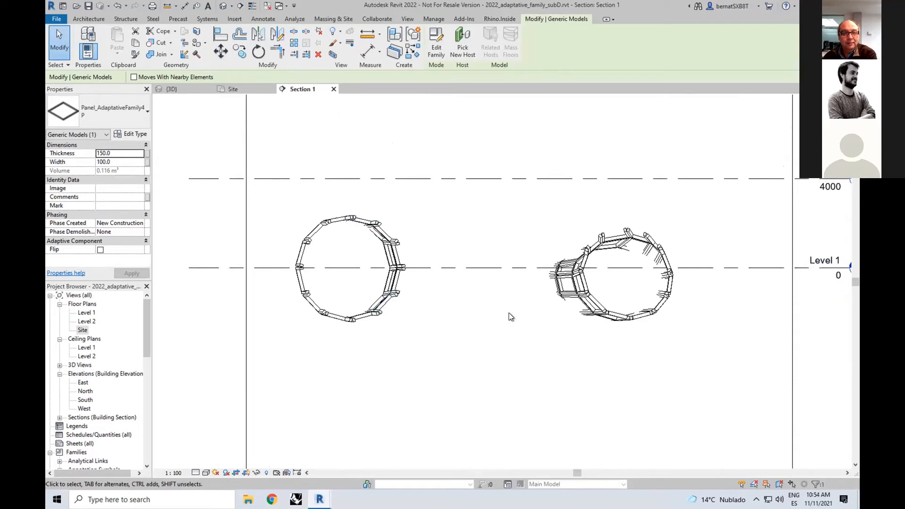
{"action": "scroll", "coordinate": [511, 317], "scroll_direction": "down", "scroll_amount": 1}
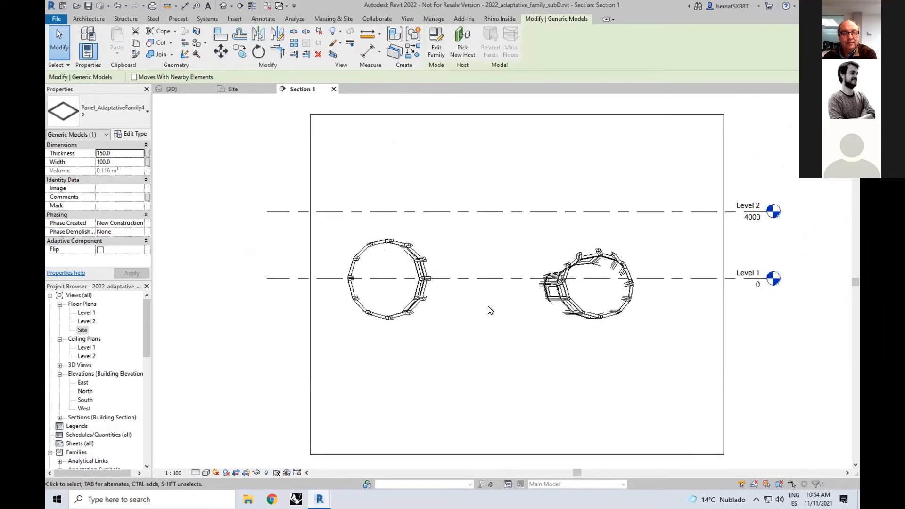
{"action": "left_click", "coordinate": [333, 89]}
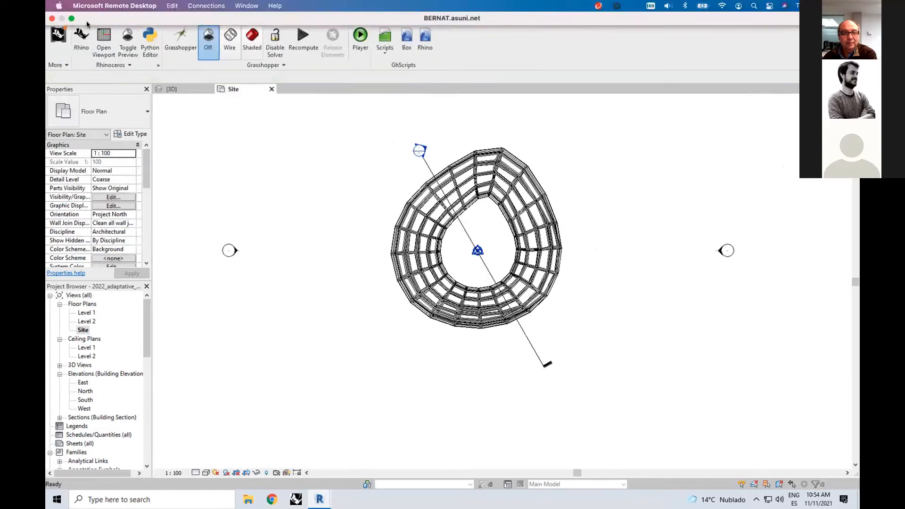
Leave the remote desktop session and switch to the Rhino.Inside.Revit slide presentation in full screen.
{"action": "key", "text": "ctrl+super+f"}
{"action": "key", "text": "super+h"}
{"action": "left_click_drag", "start_coordinate": [858, 196], "coordinate": [257, 28]}
{"action": "left_click", "coordinate": [735, 67]}
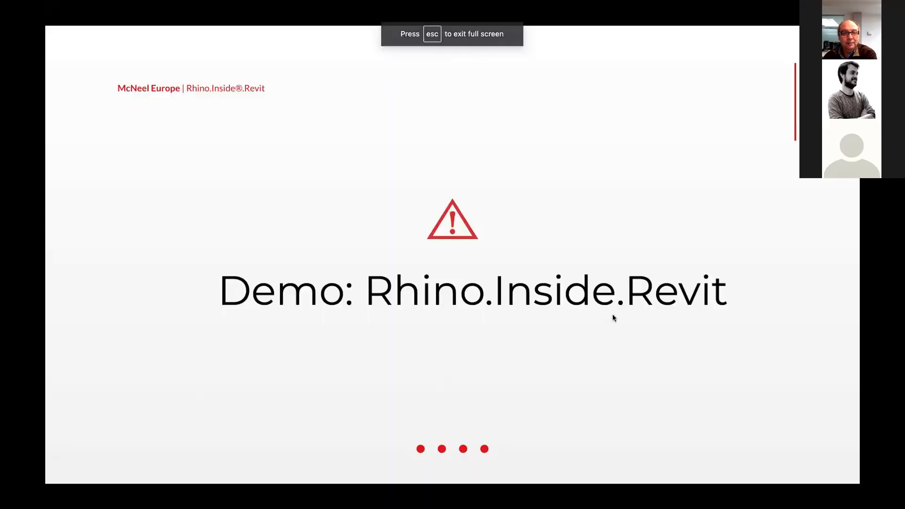
{"action": "left_click", "coordinate": [616, 309]}
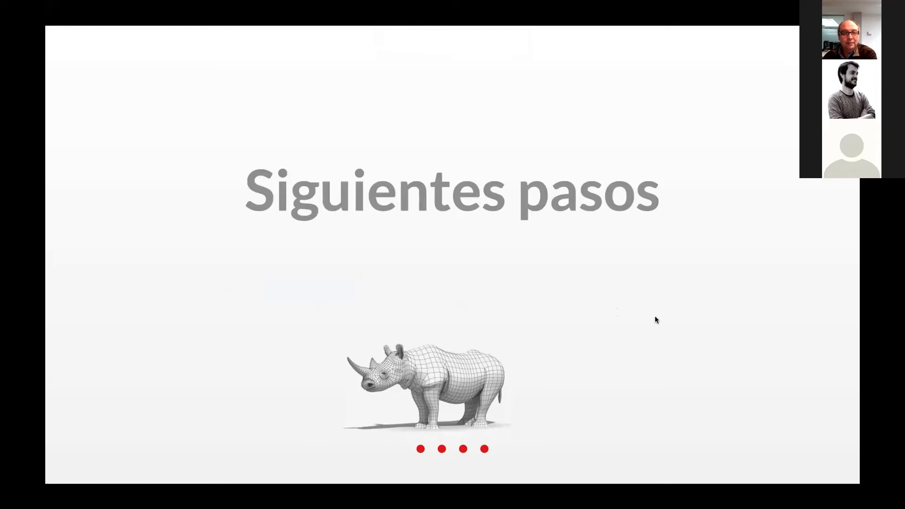
{"action": "left_click", "coordinate": [671, 308]}
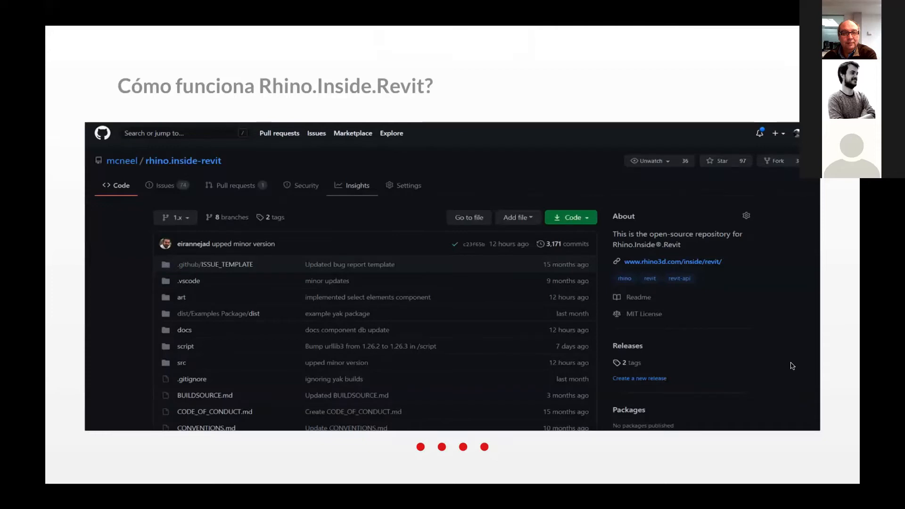
{"action": "left_click", "coordinate": [813, 357]}
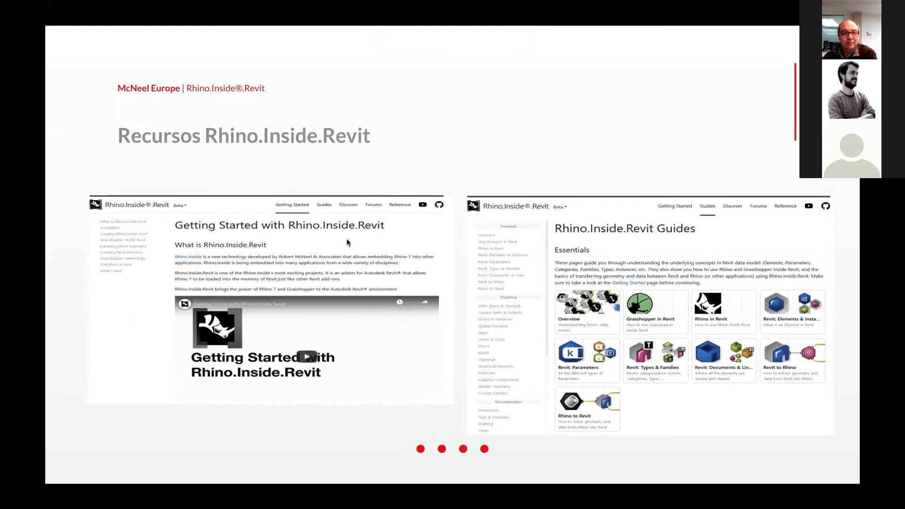
{"action": "left_click", "coordinate": [734, 187]}
{"action": "scroll", "coordinate": [756, 346], "scroll_direction": "down", "scroll_amount": 10}
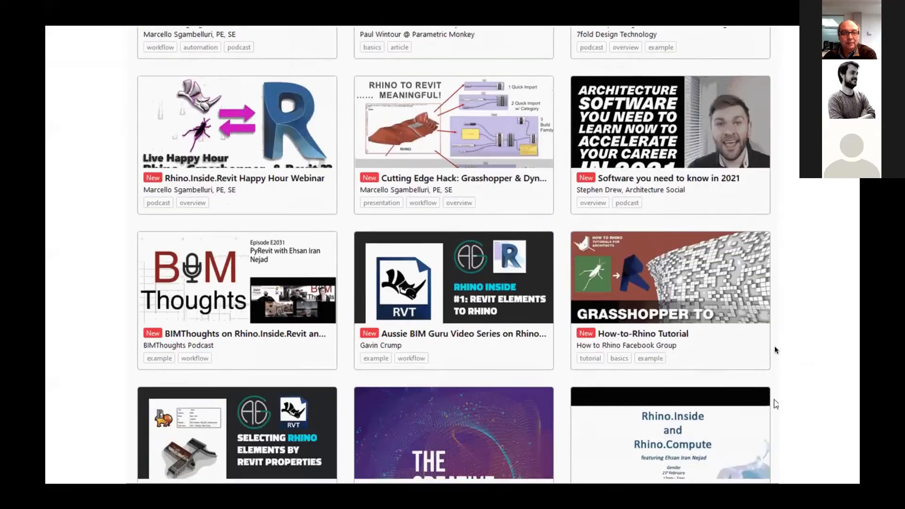
{"action": "scroll", "coordinate": [774, 346], "scroll_direction": "down", "scroll_amount": 9}
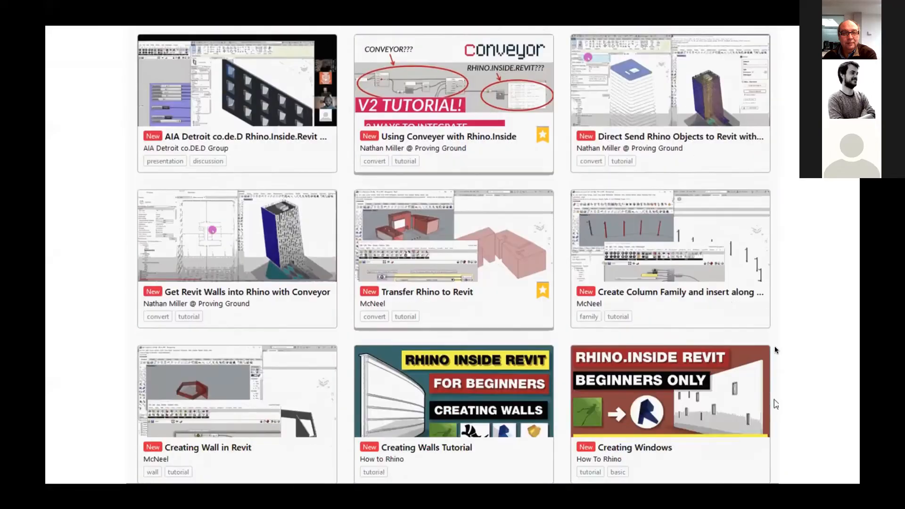
{"action": "scroll", "coordinate": [774, 349], "scroll_direction": "down", "scroll_amount": 10}
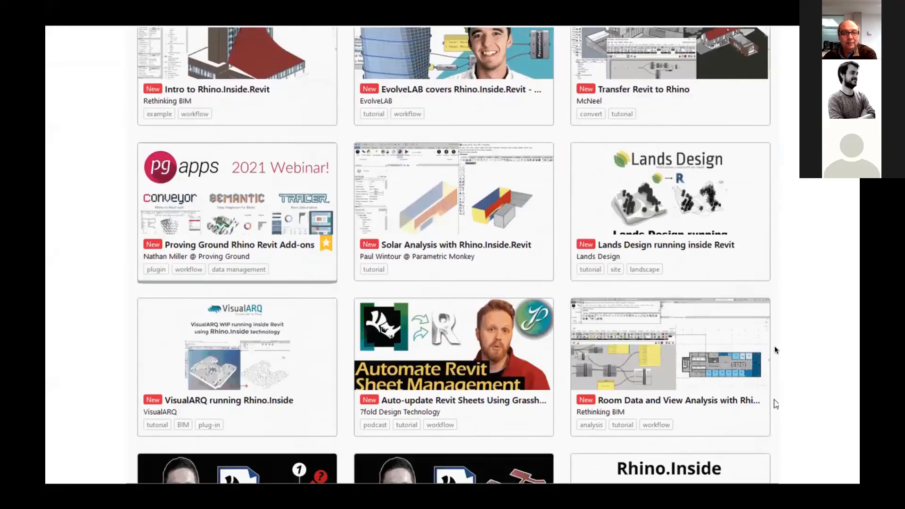
{"action": "scroll", "coordinate": [775, 404], "scroll_direction": "down", "scroll_amount": 10}
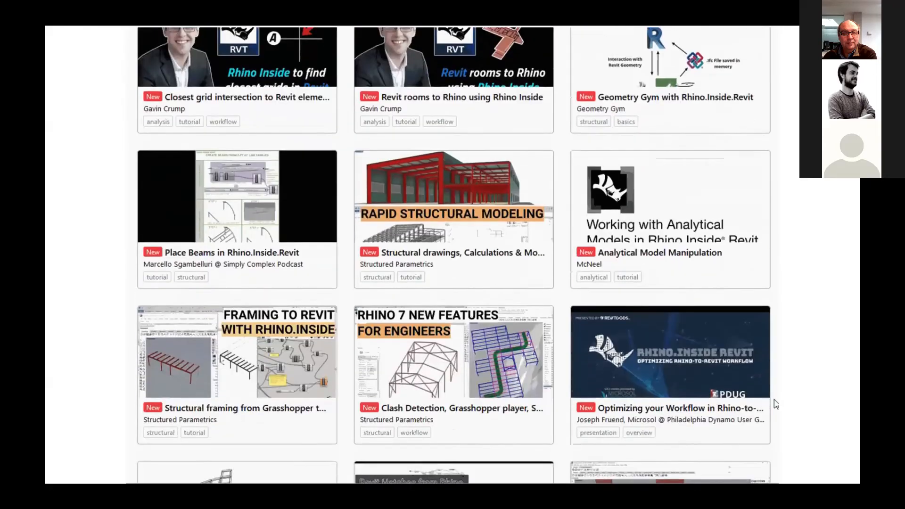
{"action": "scroll", "coordinate": [775, 404], "scroll_direction": "down", "scroll_amount": 10}
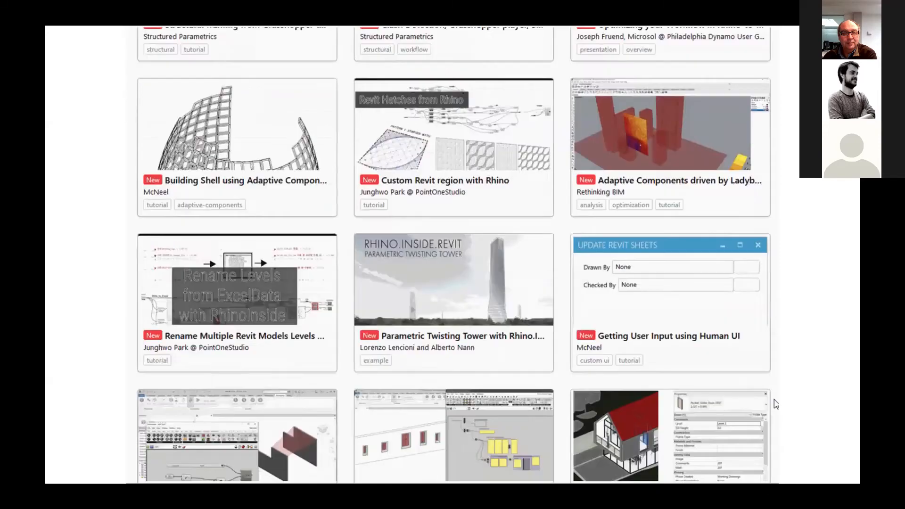
{"action": "scroll", "coordinate": [776, 404], "scroll_direction": "down", "scroll_amount": 4}
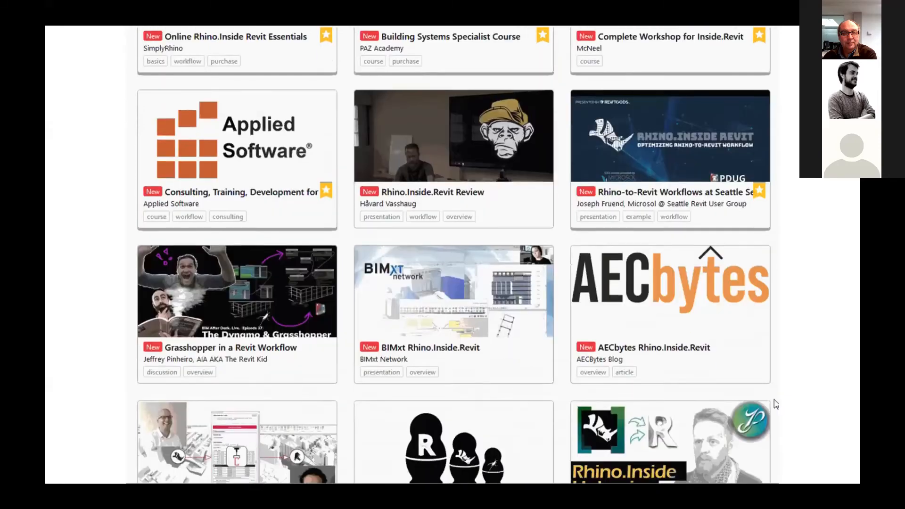
{"action": "scroll", "coordinate": [775, 404], "scroll_direction": "down", "scroll_amount": 8}
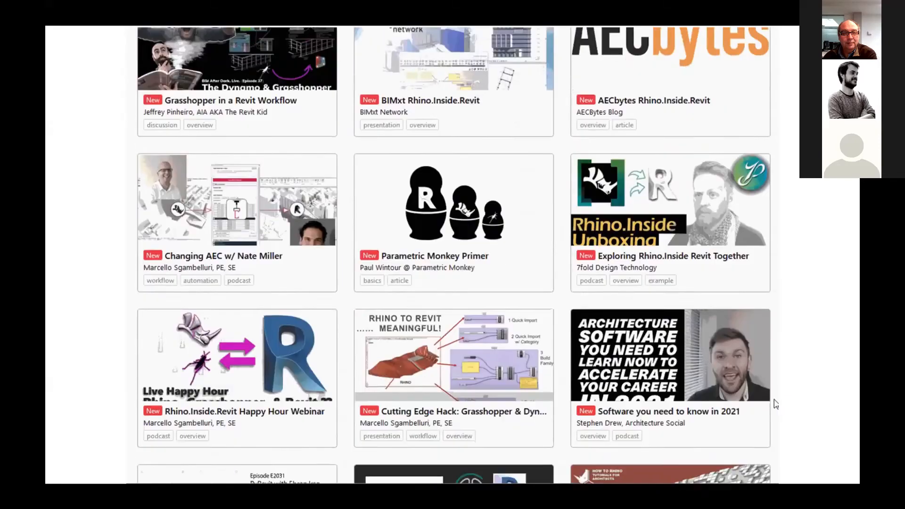
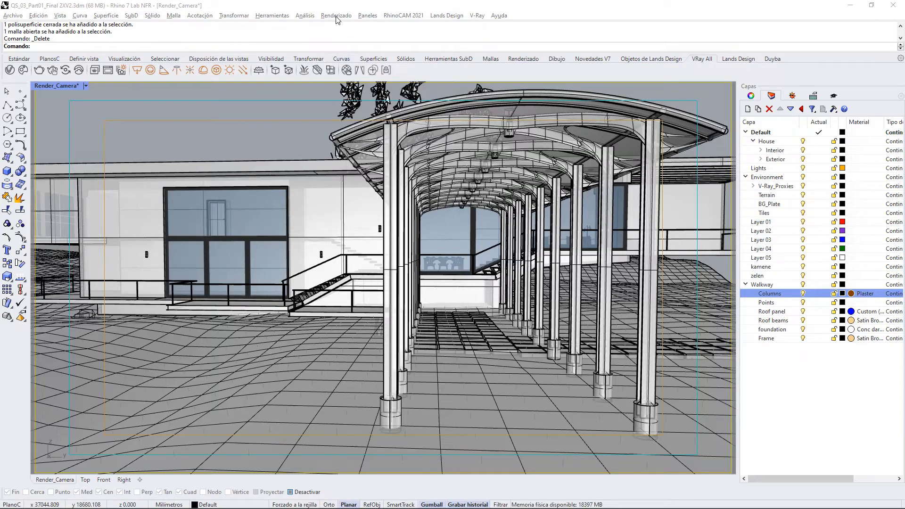
Review the V-Ray commands and the current renderer choices, checking which renderer is active.
{"action": "left_click", "coordinate": [477, 16]}
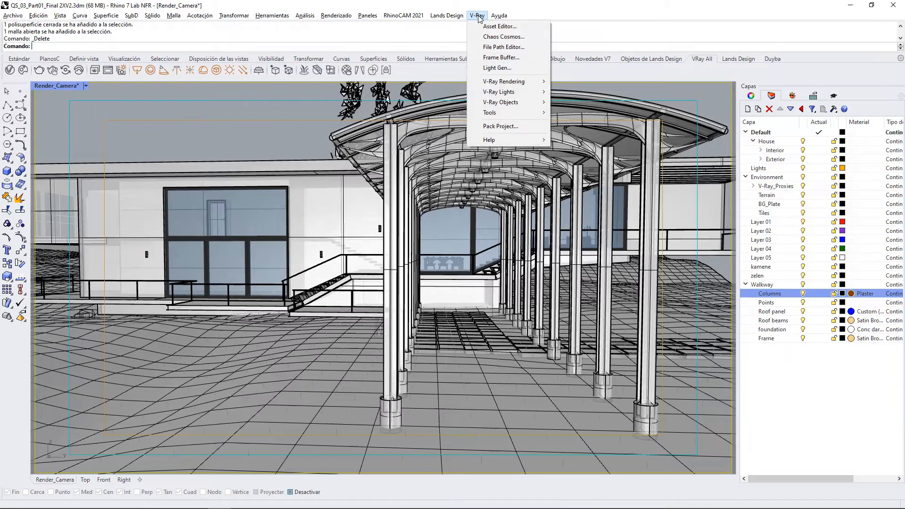
{"action": "mouse_move", "coordinate": [336, 16]}
{"action": "mouse_move", "coordinate": [355, 281]}
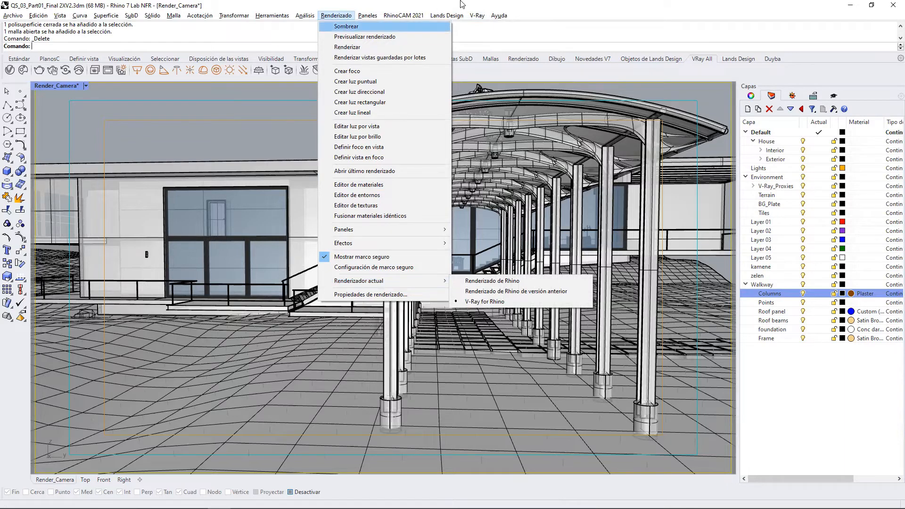
{"action": "mouse_move", "coordinate": [477, 17]}
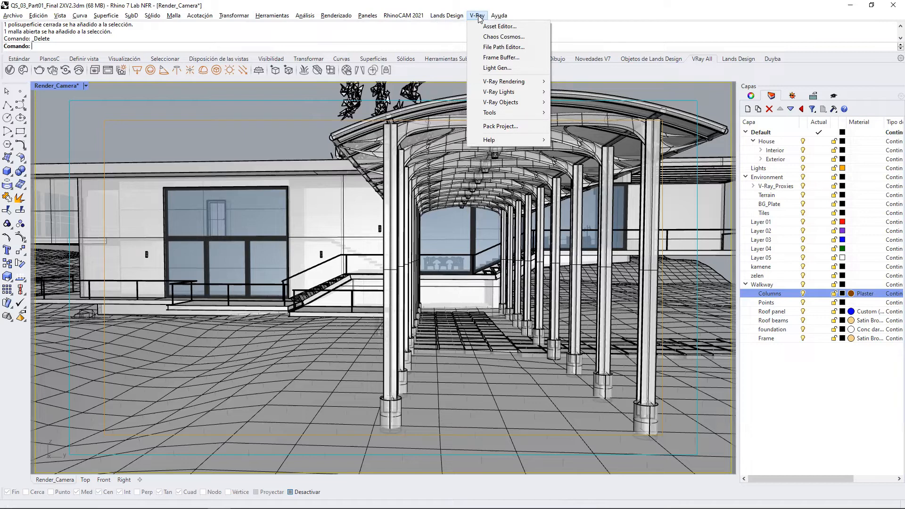
{"action": "left_click", "coordinate": [699, 58]}
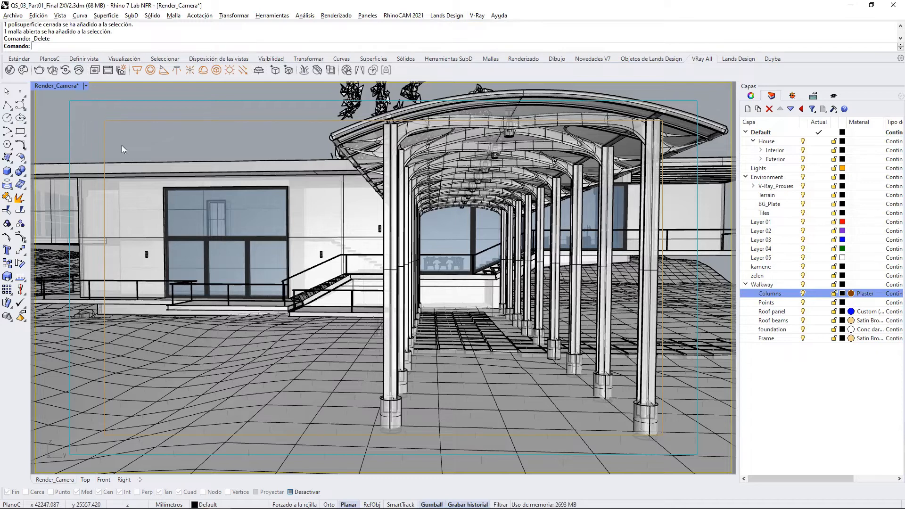
Open the V-Ray Asset Editor beside the walkway view and look through the scene's full asset list.
{"action": "left_click", "coordinate": [10, 71]}
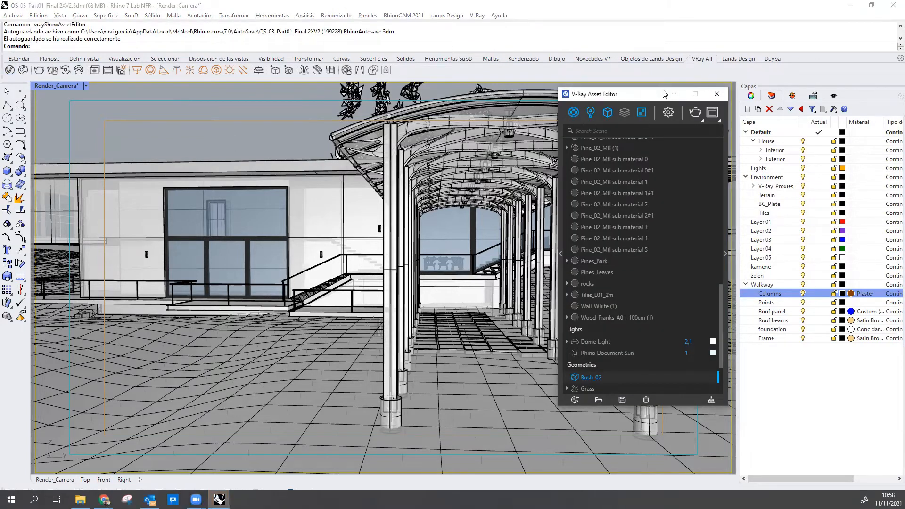
{"action": "left_click_drag", "start_coordinate": [663, 93], "coordinate": [785, 83]}
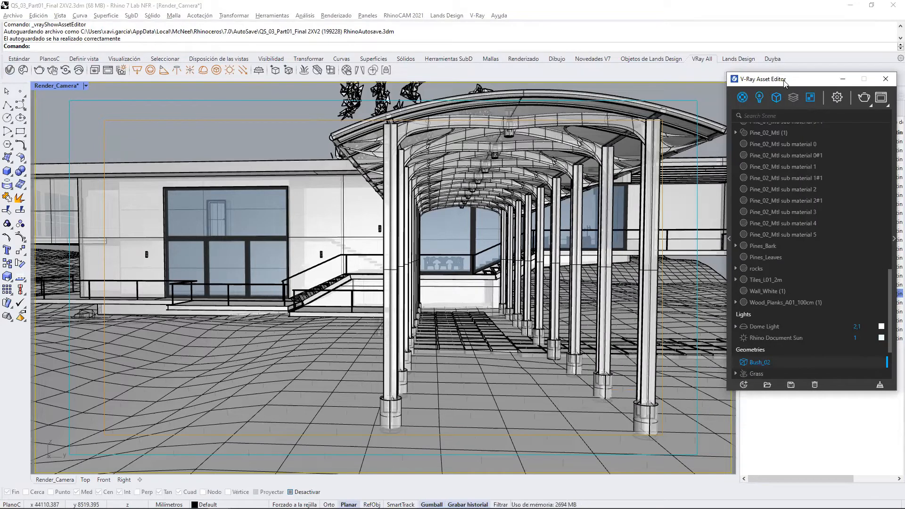
{"action": "left_click_drag", "start_coordinate": [785, 83], "coordinate": [738, 95]}
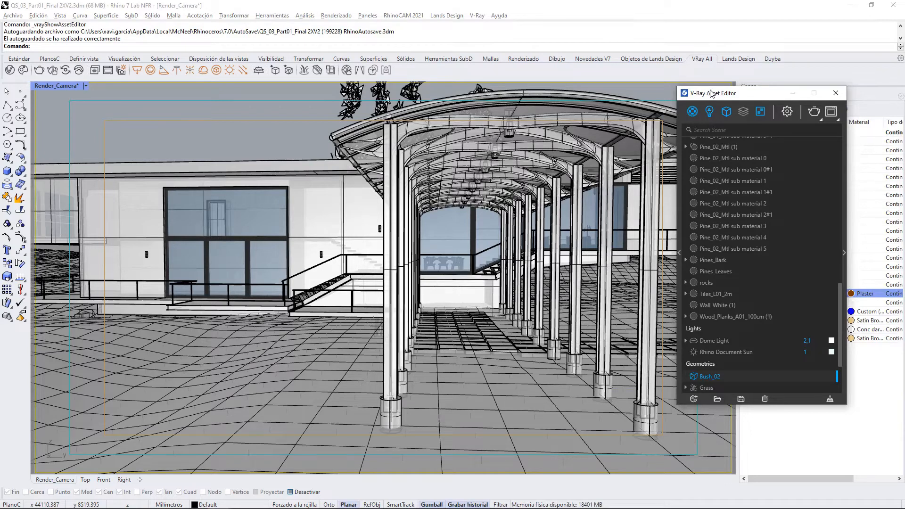
{"action": "left_click_drag", "start_coordinate": [711, 94], "coordinate": [738, 94]}
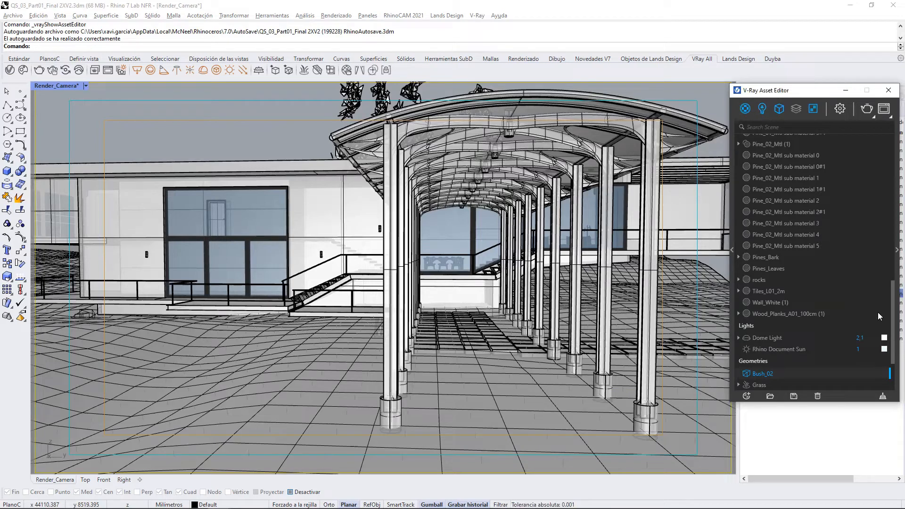
{"action": "scroll", "coordinate": [892, 319], "scroll_direction": "up", "scroll_amount": 15}
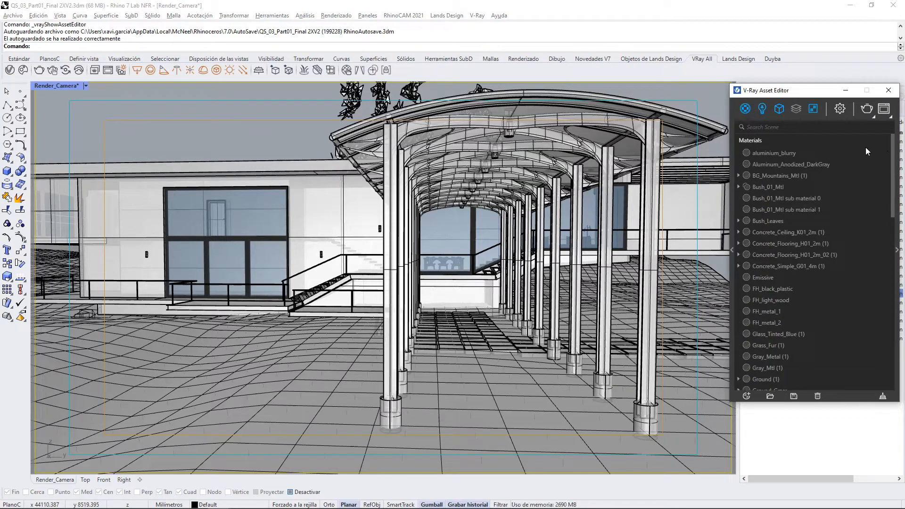
{"action": "left_click_drag", "start_coordinate": [892, 164], "coordinate": [891, 346]}
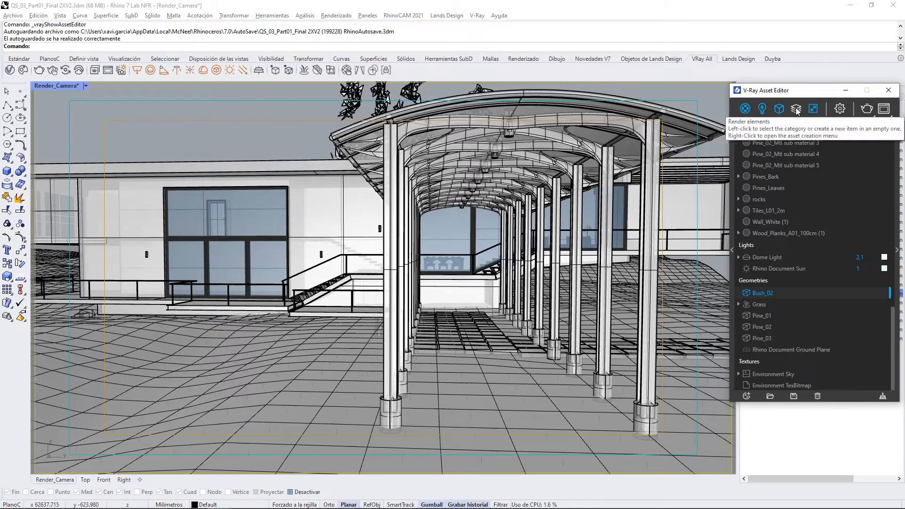
Review the scene's V-Ray lights and geometries, and the render element types available to add.
{"action": "left_click", "coordinate": [762, 109]}
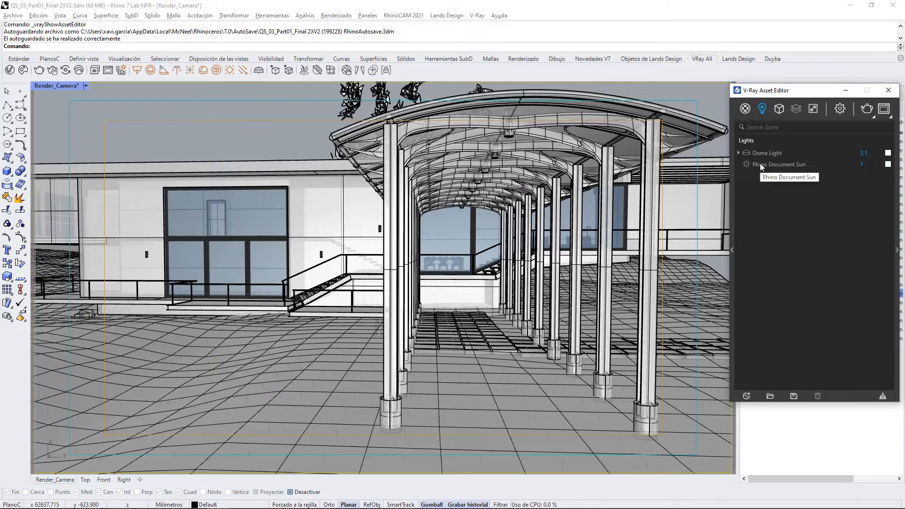
{"action": "left_click", "coordinate": [780, 110]}
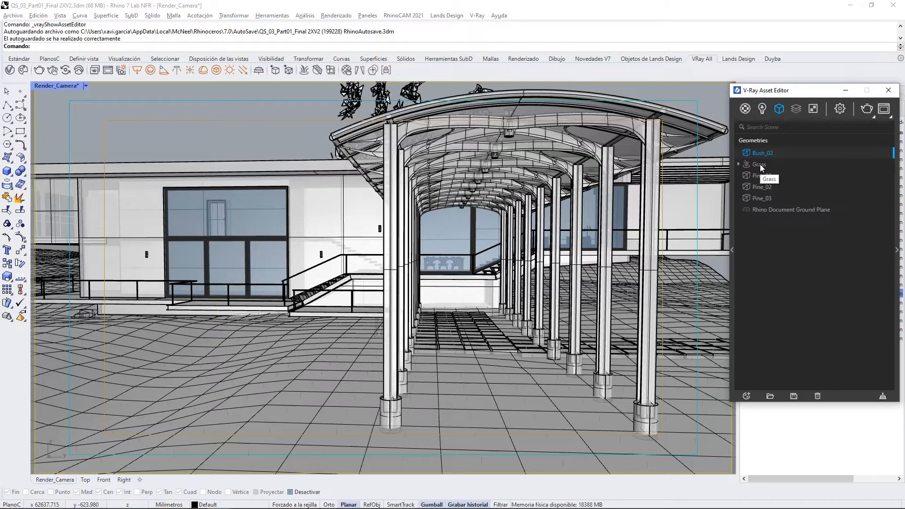
{"action": "right_click", "coordinate": [798, 112]}
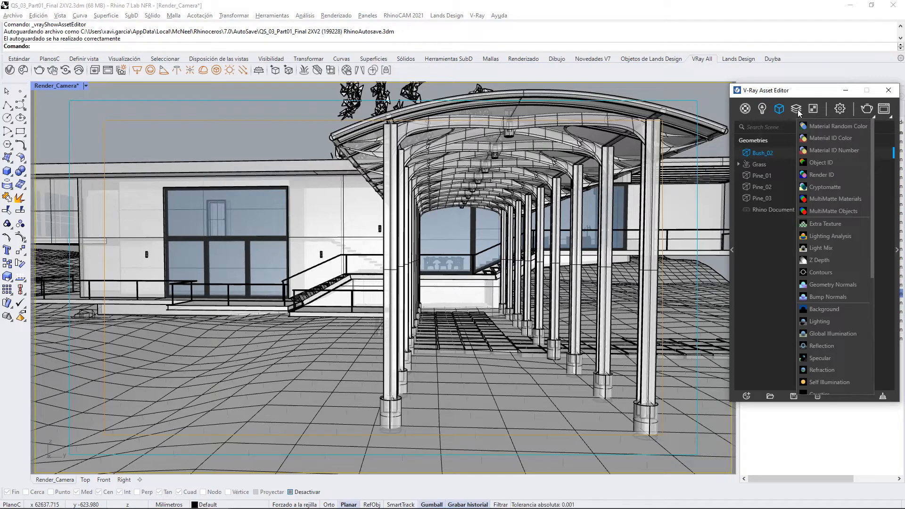
Set the V-Ray render quality to Low+.
{"action": "left_click", "coordinate": [840, 109]}
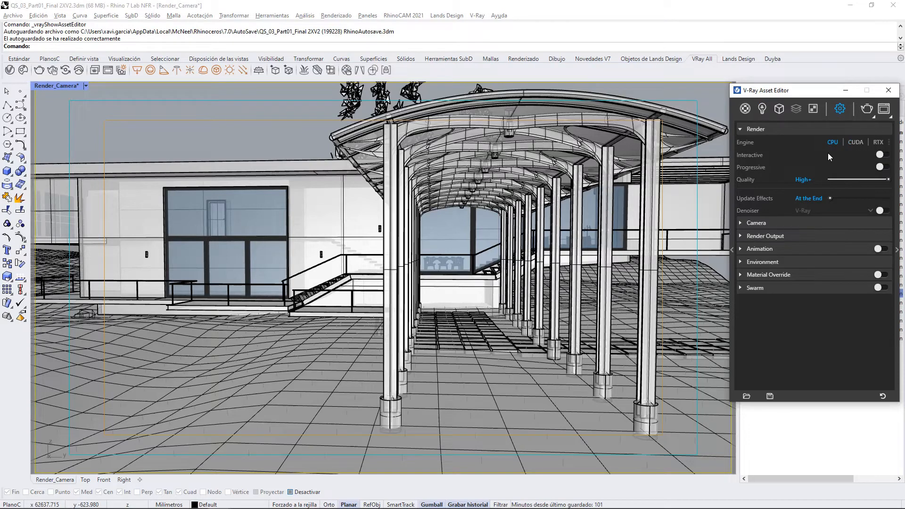
{"action": "left_click_drag", "start_coordinate": [886, 180], "coordinate": [843, 179]}
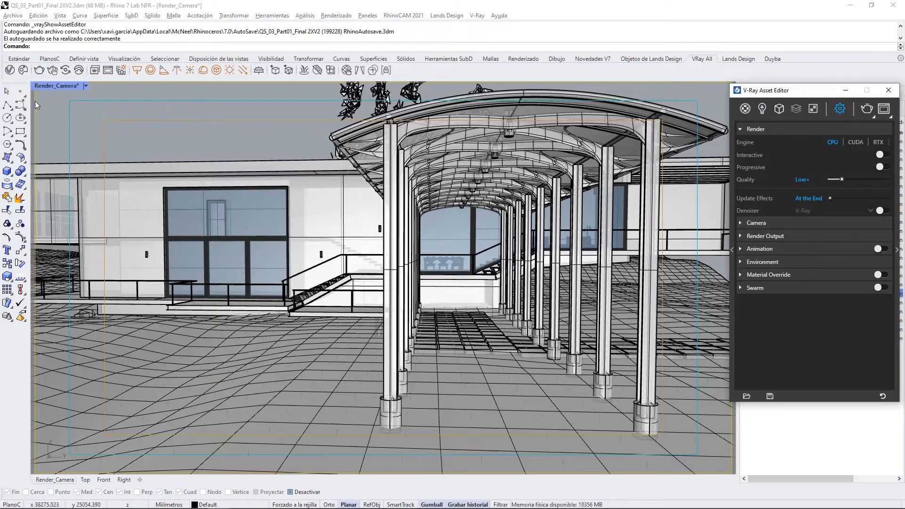
Open the Chaos Cosmos Browser next to the Asset Editor and browse the Vegetation models for downloaded plants.
{"action": "left_click", "coordinate": [23, 72]}
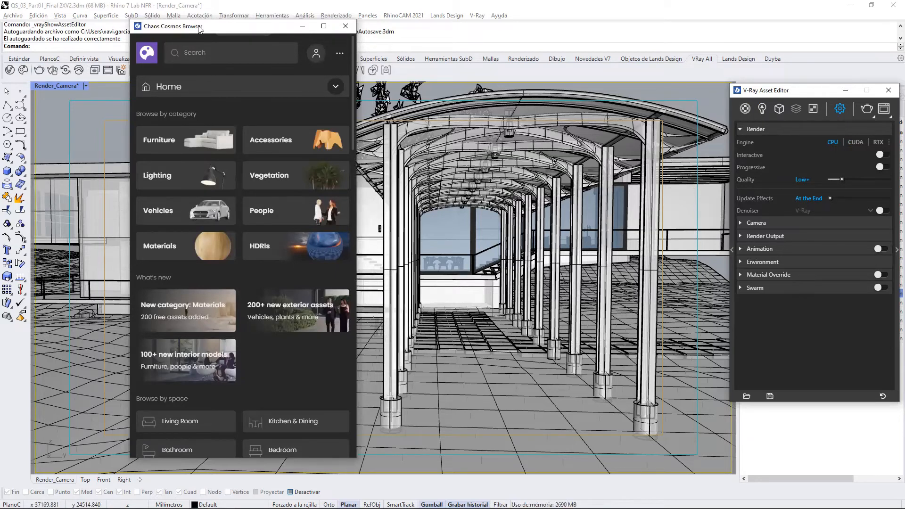
{"action": "left_click_drag", "start_coordinate": [214, 29], "coordinate": [576, 28]}
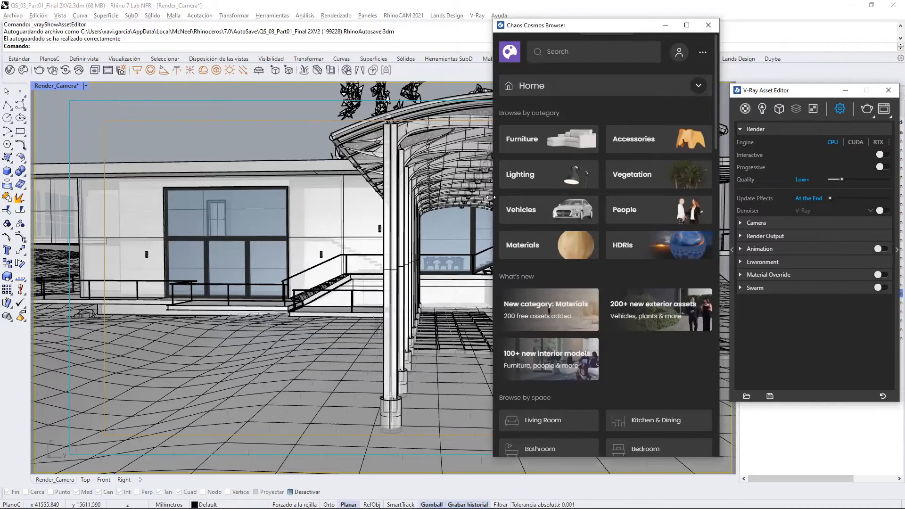
{"action": "left_click", "coordinate": [657, 173]}
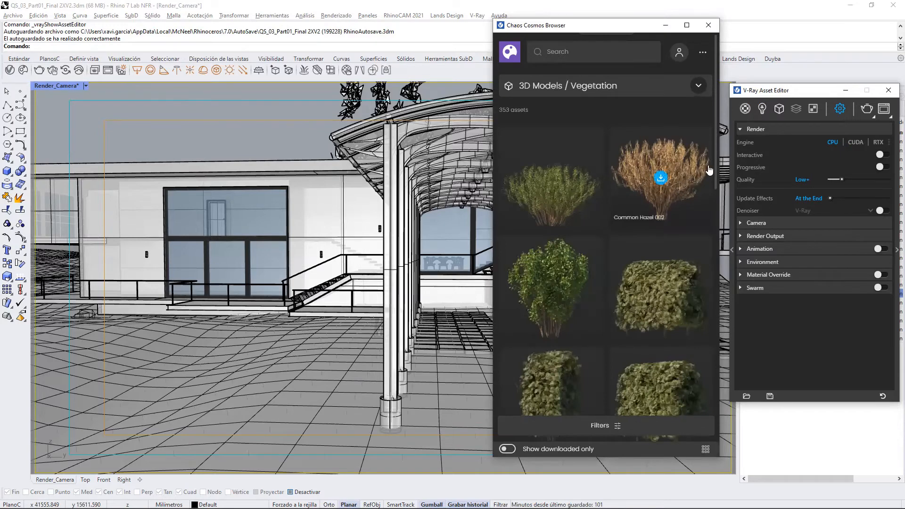
{"action": "left_click_drag", "start_coordinate": [715, 161], "coordinate": [719, 251]}
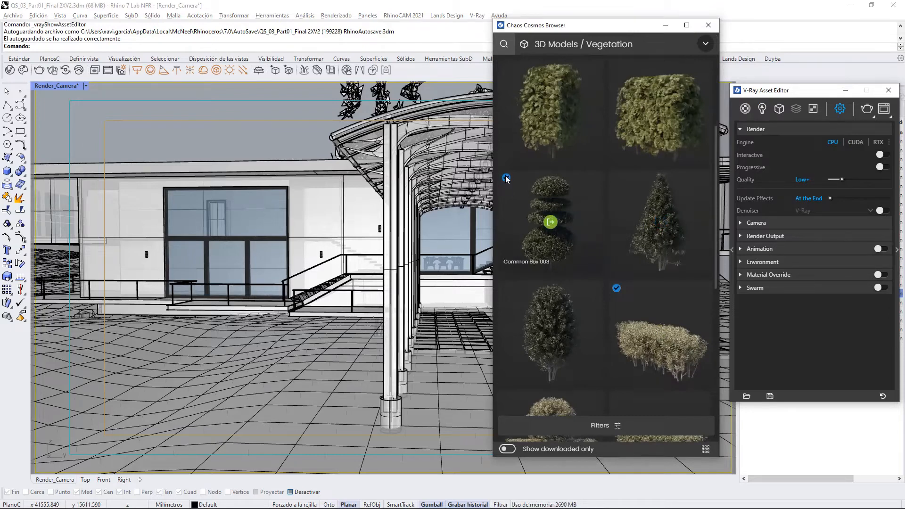
Try to place the Common Box 003 and Boxwood 006 plants on the terrain in front of the house.
{"action": "left_click_drag", "start_coordinate": [553, 192], "coordinate": [164, 328]}
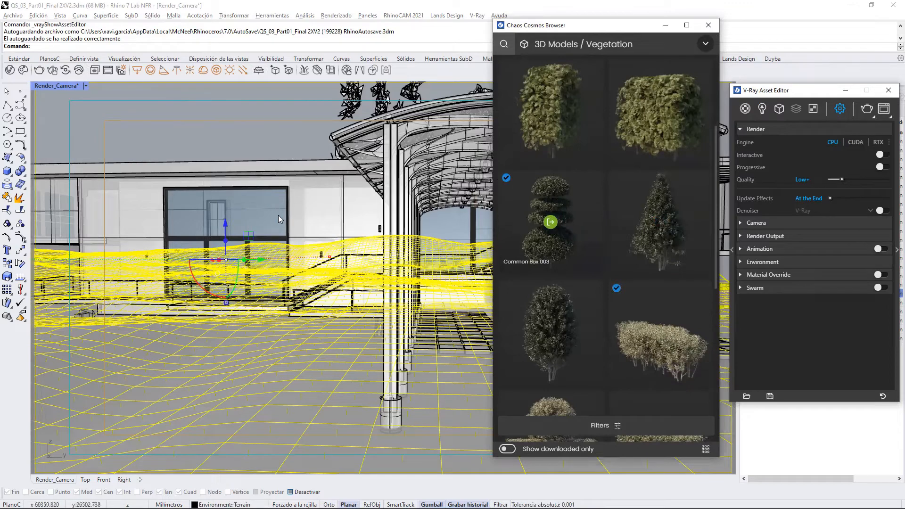
{"action": "left_click", "coordinate": [241, 133]}
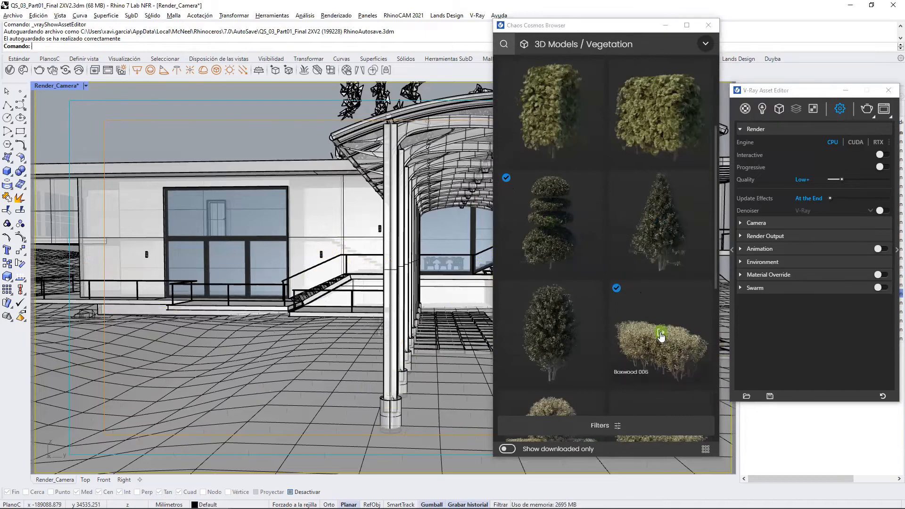
{"action": "left_click_drag", "start_coordinate": [658, 345], "coordinate": [156, 363]}
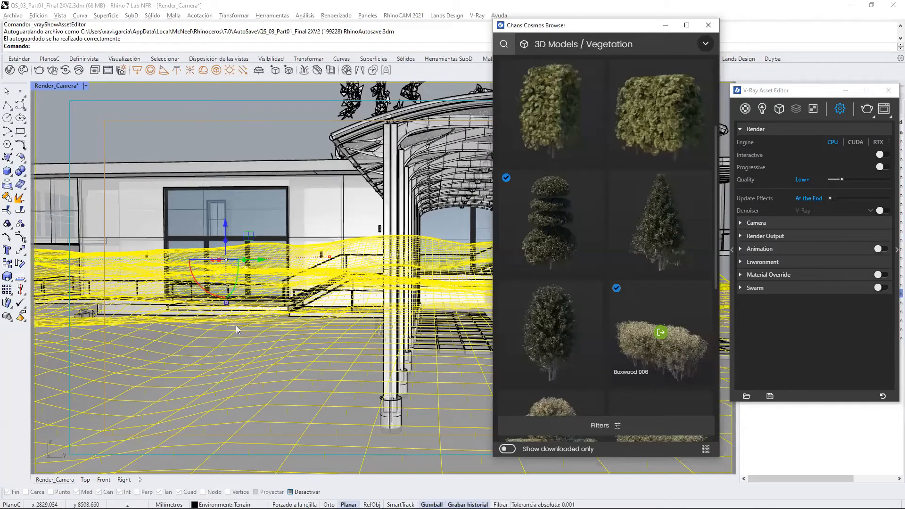
{"action": "left_click", "coordinate": [202, 140]}
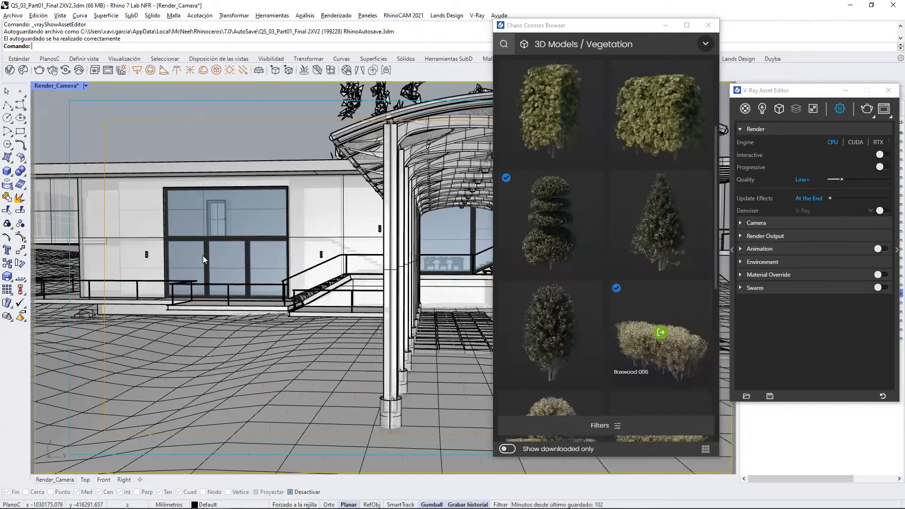
{"action": "left_click_drag", "start_coordinate": [550, 222], "coordinate": [143, 394]}
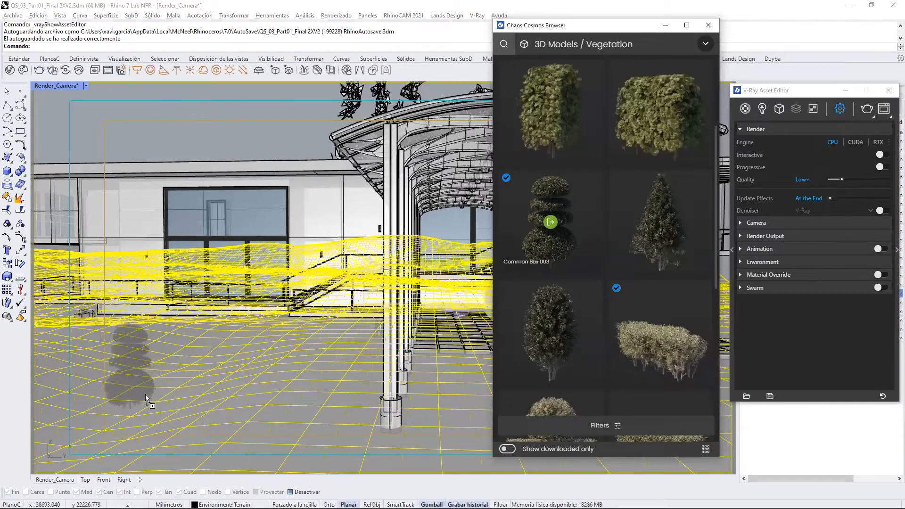
{"action": "left_click_drag", "start_coordinate": [145, 393], "coordinate": [145, 394]}
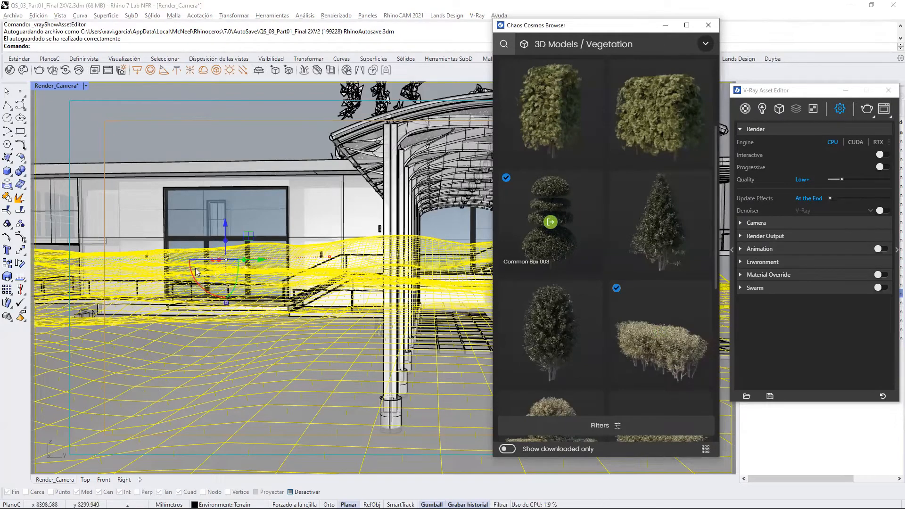
Switch the Render_Camera view to wireframe display and place a Common Box 003 plant in the empty area in front of the terrain.
{"action": "left_click", "coordinate": [85, 86]}
{"action": "left_click", "coordinate": [70, 120]}
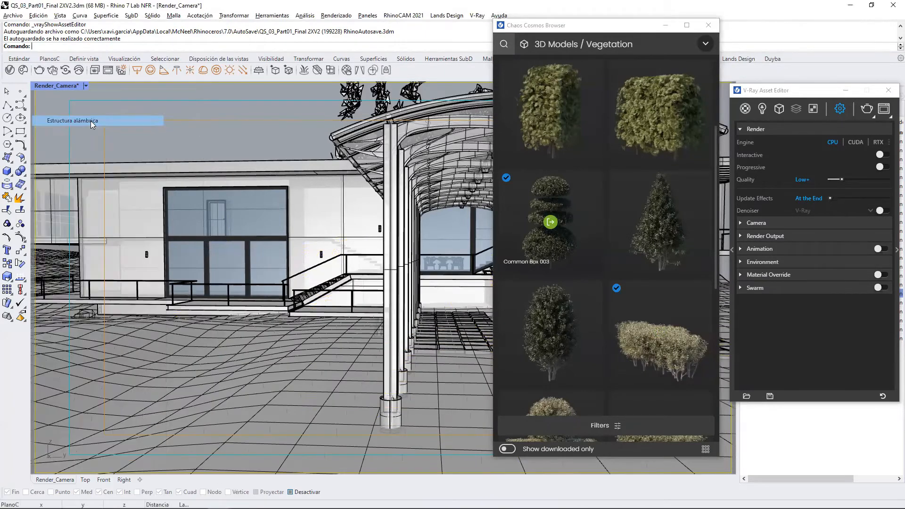
{"action": "scroll", "coordinate": [195, 329], "scroll_direction": "down", "scroll_amount": 5}
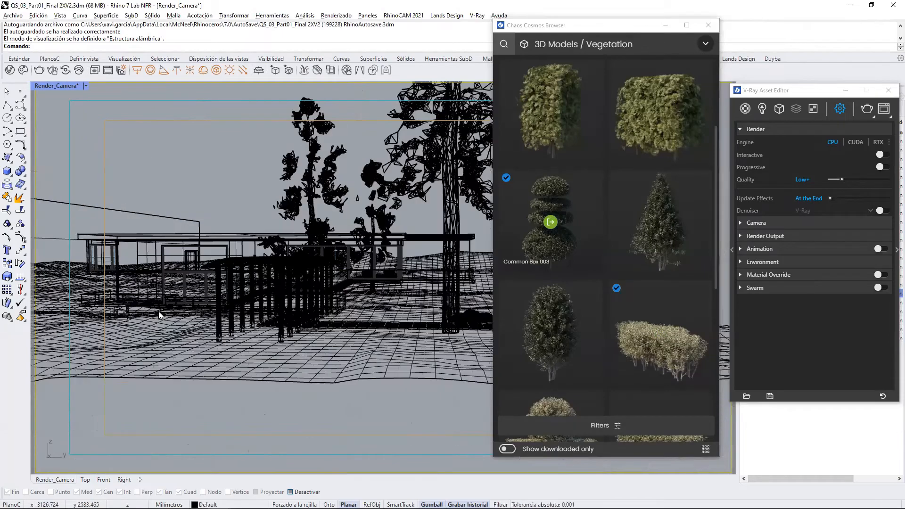
{"action": "scroll", "coordinate": [216, 332], "scroll_direction": "up", "scroll_amount": 4}
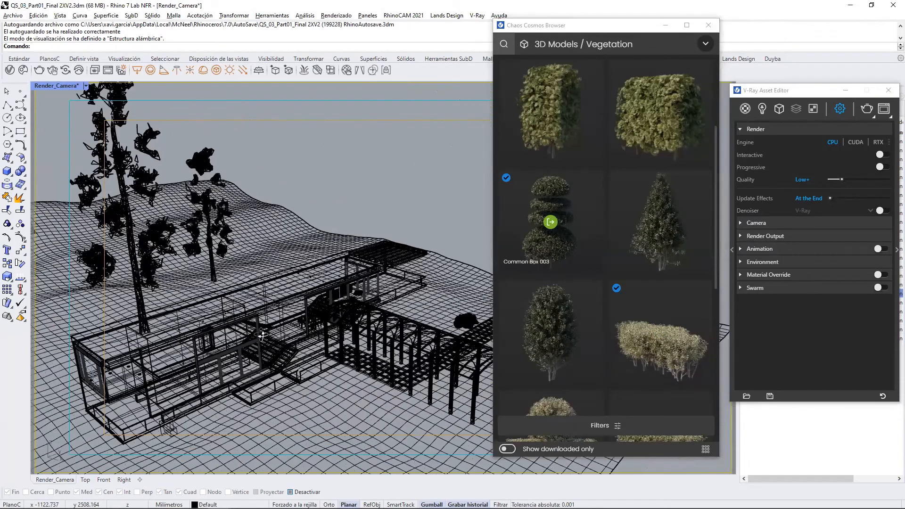
{"action": "scroll", "coordinate": [259, 336], "scroll_direction": "up", "scroll_amount": 4}
{"action": "scroll", "coordinate": [289, 349], "scroll_direction": "down", "scroll_amount": 8}
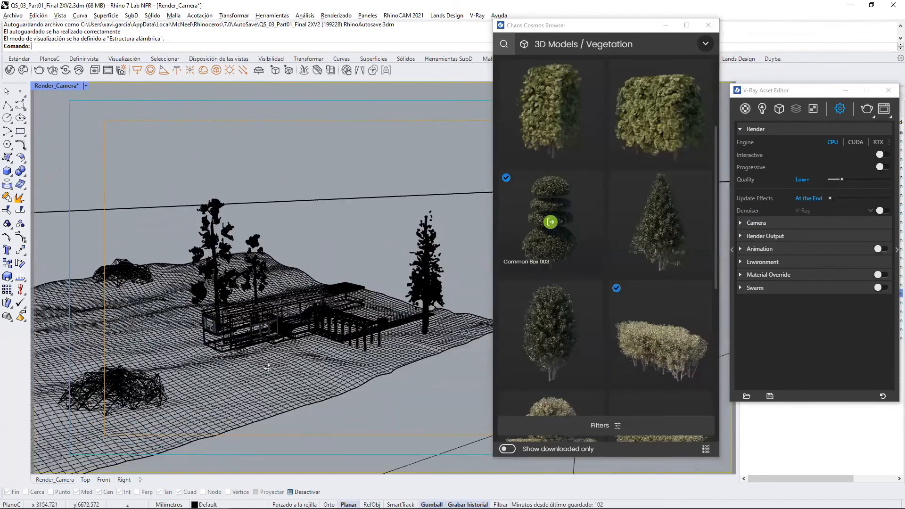
{"action": "scroll", "coordinate": [250, 353], "scroll_direction": "up", "scroll_amount": 6}
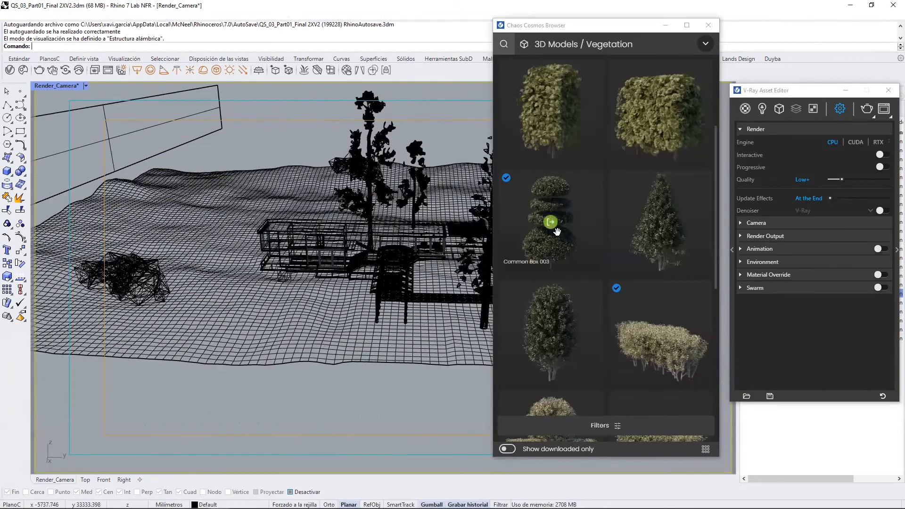
{"action": "left_click_drag", "start_coordinate": [549, 223], "coordinate": [272, 413]}
{"action": "key", "text": "Return"}
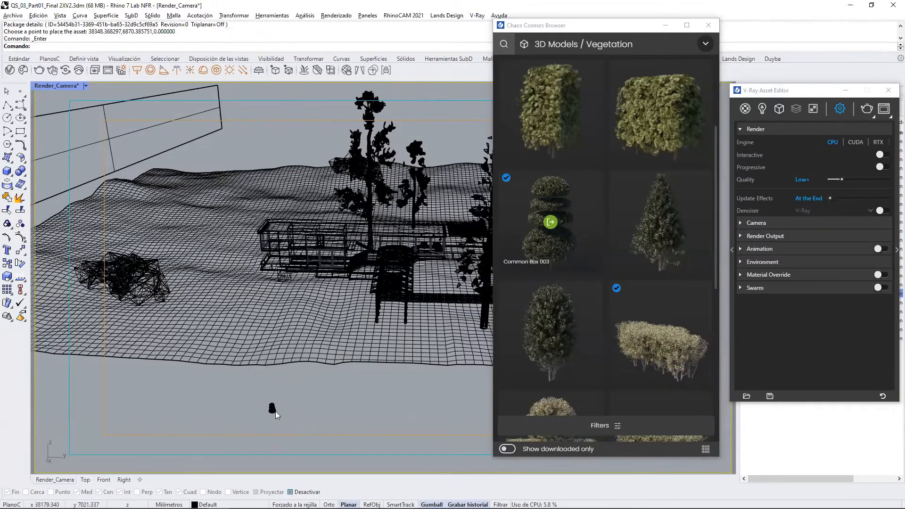
Move the Common Box 003 plant onto the terrain in front of the house, beside the walkway, and enlarge it.
{"action": "scroll", "coordinate": [275, 411], "scroll_direction": "down", "scroll_amount": 5}
{"action": "scroll", "coordinate": [295, 406], "scroll_direction": "up", "scroll_amount": 5}
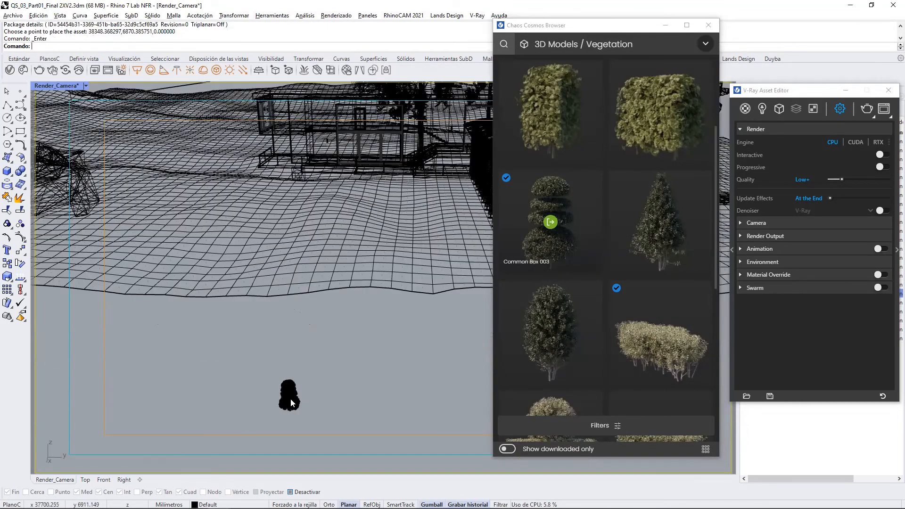
{"action": "left_click", "coordinate": [291, 398]}
{"action": "left_click_drag", "start_coordinate": [311, 397], "coordinate": [373, 206]}
{"action": "scroll", "coordinate": [394, 197], "scroll_direction": "up", "scroll_amount": 5}
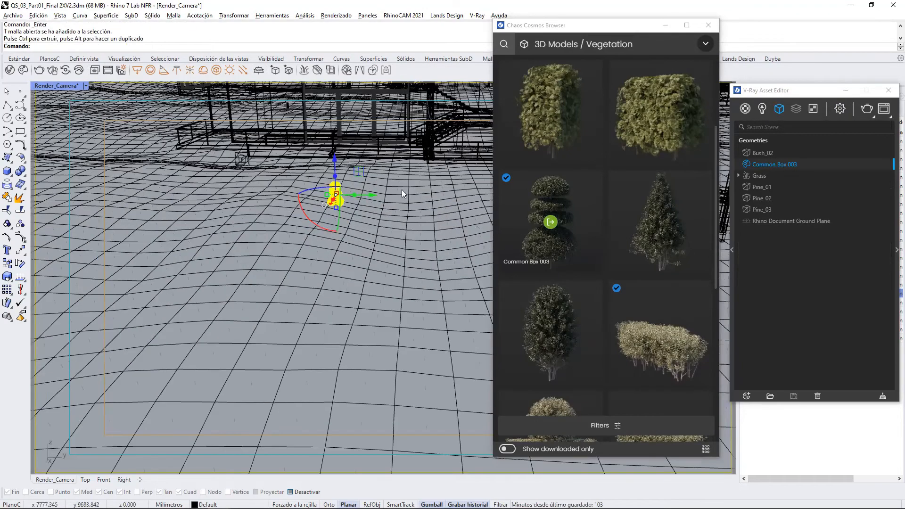
{"action": "right_click_drag", "start_coordinate": [401, 189], "coordinate": [145, 267], "text": "shift"}
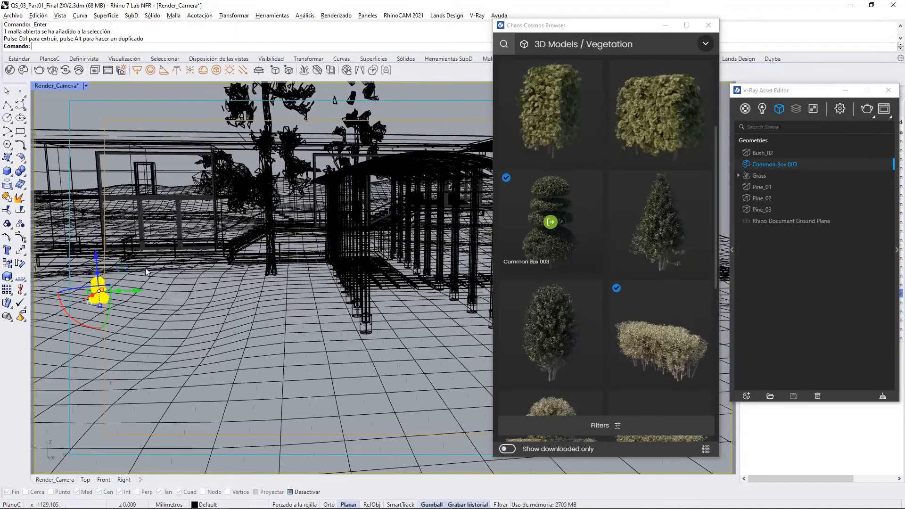
{"action": "left_click_drag", "start_coordinate": [138, 292], "coordinate": [163, 343]}
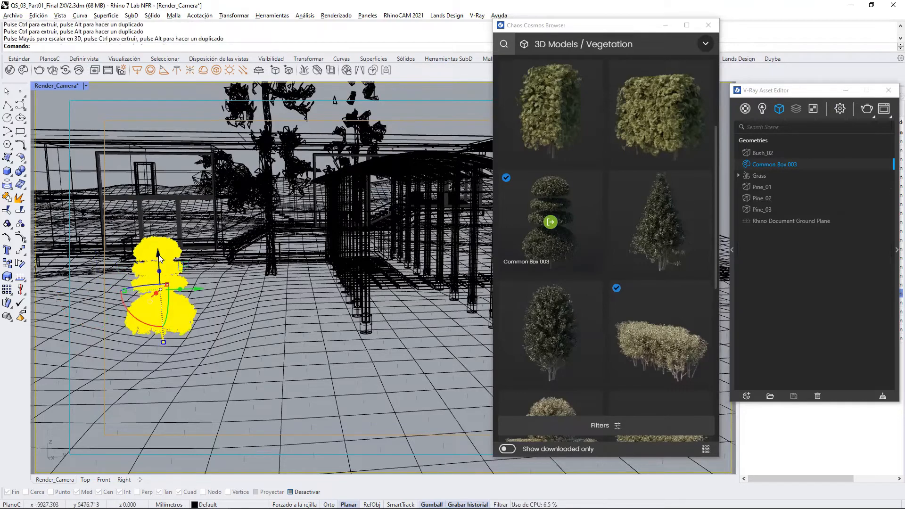
Switch the Render_Camera view to semitransparent display and raise the Common Box 003 plant to stand on the terrain.
{"action": "left_click_drag", "start_coordinate": [158, 263], "coordinate": [157, 239]}
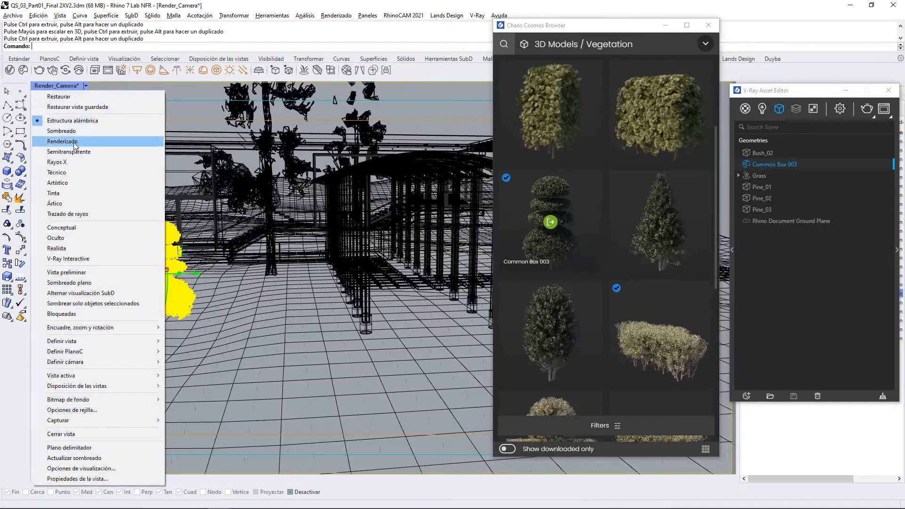
{"action": "left_click", "coordinate": [68, 151]}
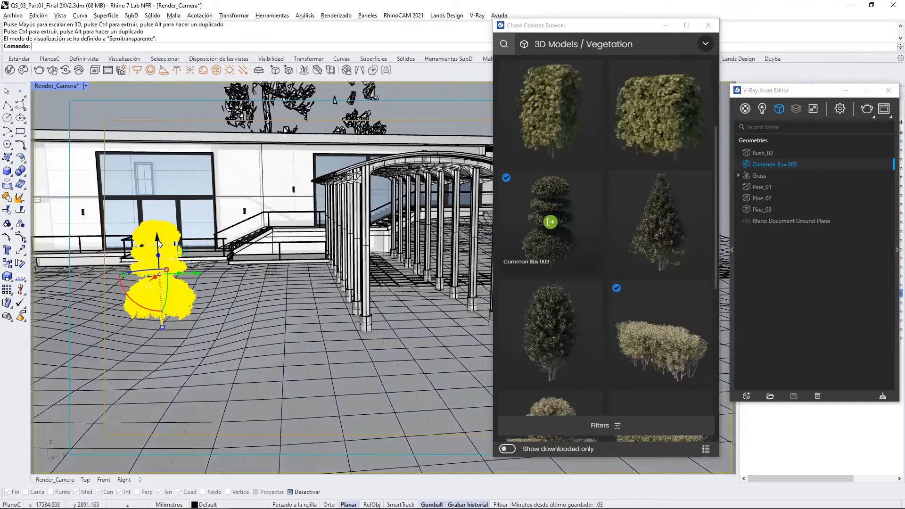
{"action": "mouse_move", "coordinate": [157, 240]}
{"action": "left_mouse_down"}
{"action": "mouse_move", "coordinate": [158, 251]}
{"action": "mouse_move", "coordinate": [157, 239]}
{"action": "left_mouse_up"}
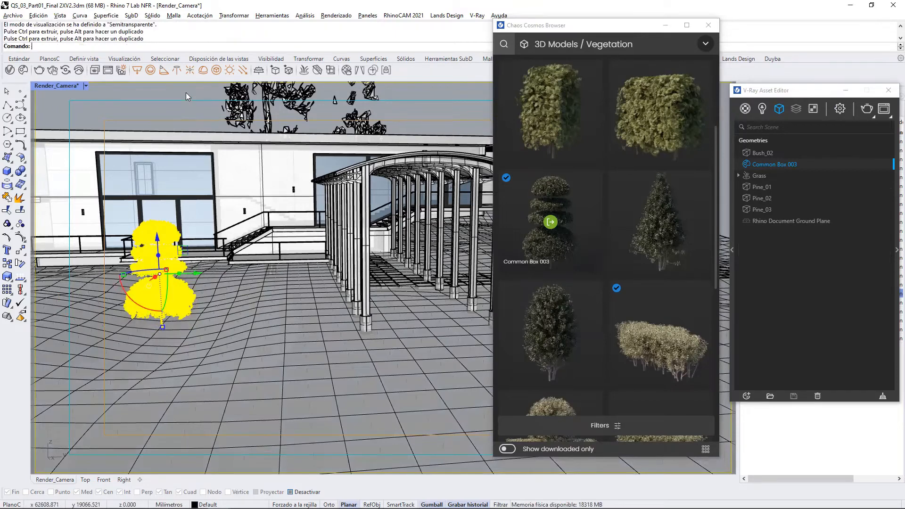
{"action": "key", "text": "Escape"}
{"action": "left_click", "coordinate": [160, 247]}
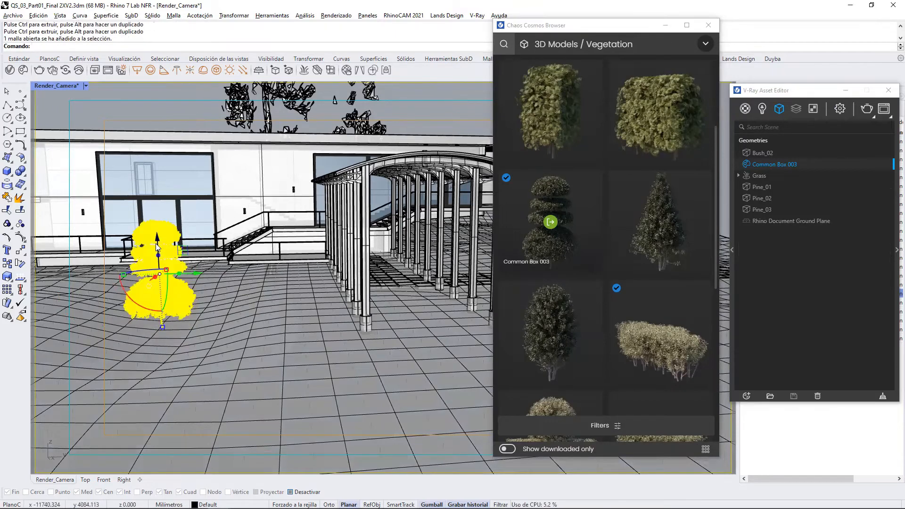
{"action": "left_click_drag", "start_coordinate": [159, 244], "coordinate": [160, 218]}
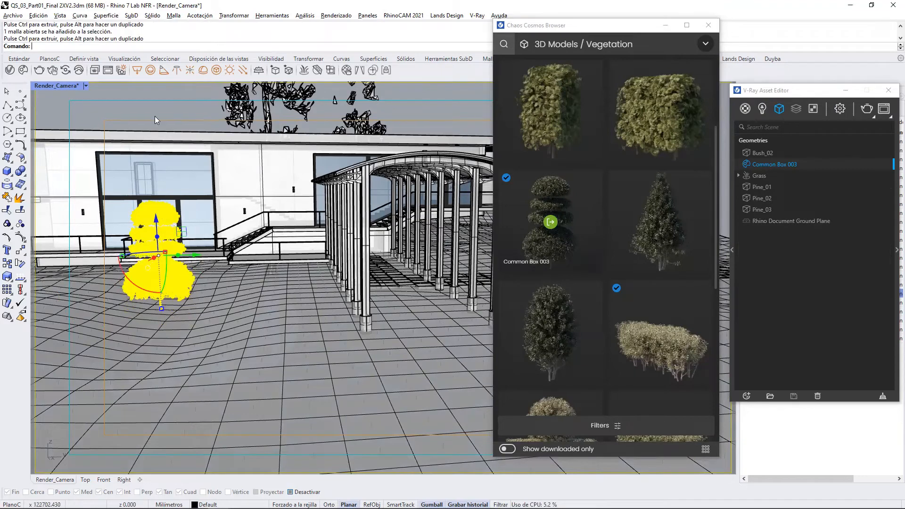
{"action": "key", "text": "Escape"}
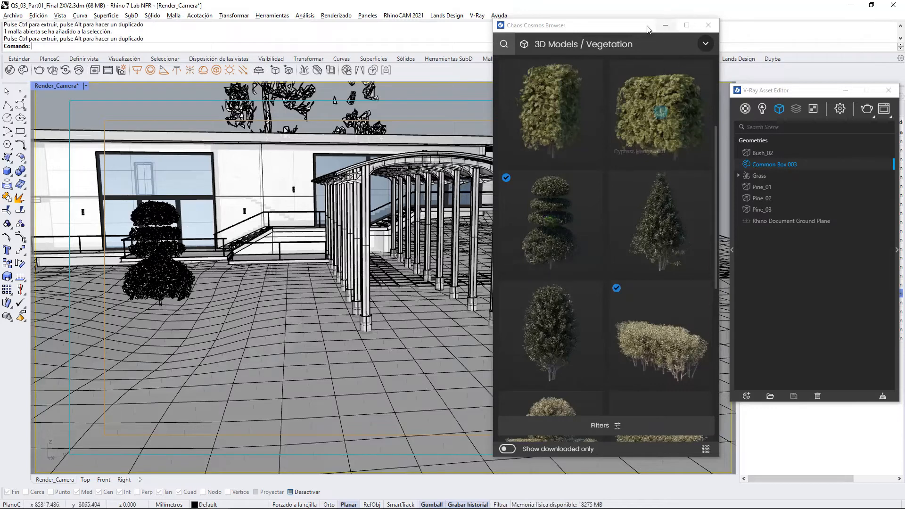
Minimize the Chaos Cosmos Browser and reframe the camera view closer on the plant and the covered walkway.
{"action": "left_click", "coordinate": [594, 38]}
{"action": "left_click", "coordinate": [665, 25]}
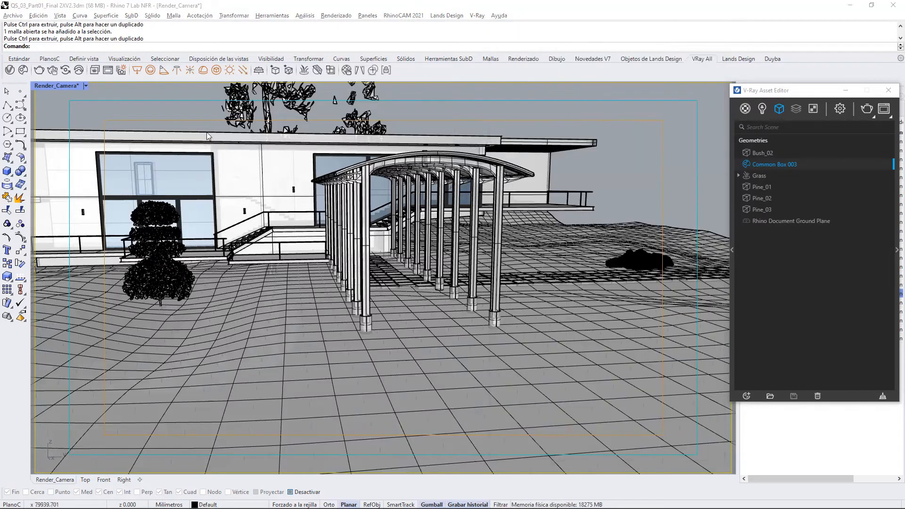
{"action": "right_click_drag", "start_coordinate": [216, 176], "coordinate": [350, 221]}
{"action": "scroll", "coordinate": [330, 219], "scroll_direction": "up", "scroll_amount": 5}
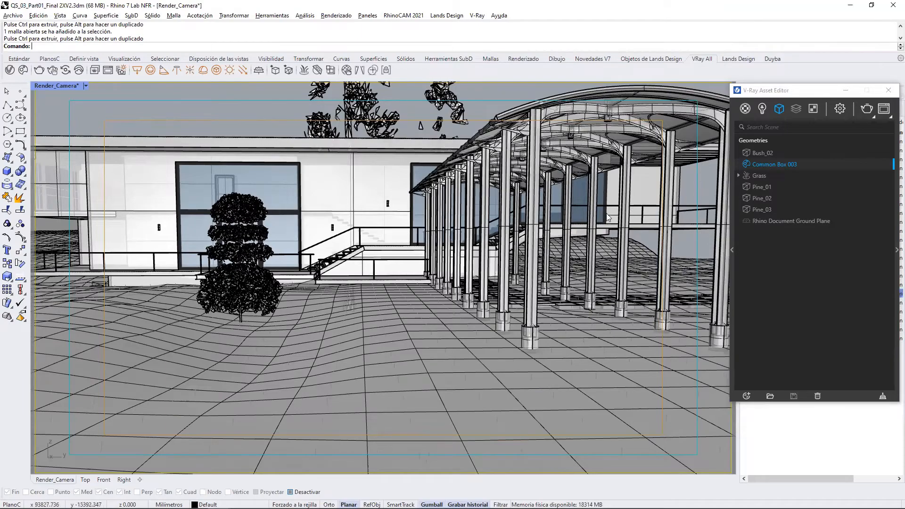
{"action": "right_click_drag", "start_coordinate": [559, 220], "coordinate": [535, 243], "text": "shift"}
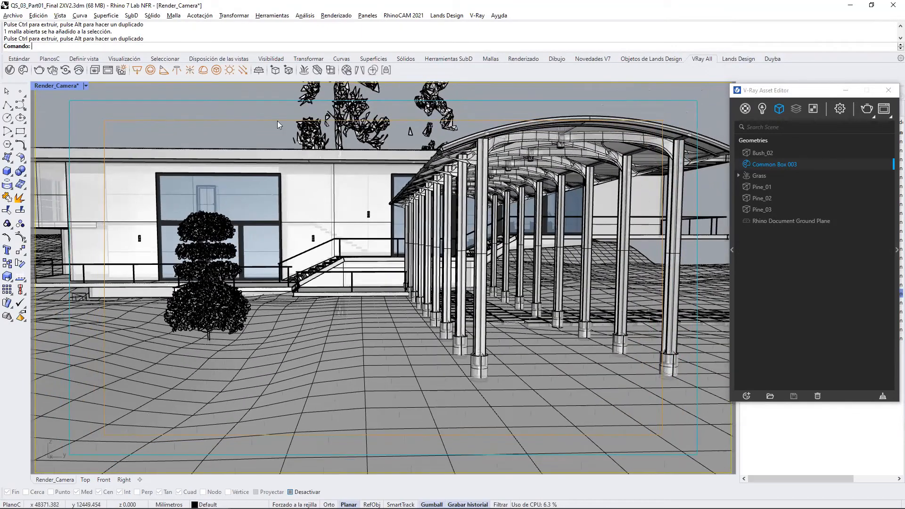
Examine the render settings in the V-Ray Asset Editor, including the Camera and Render Output sections.
{"action": "left_click", "coordinate": [839, 110]}
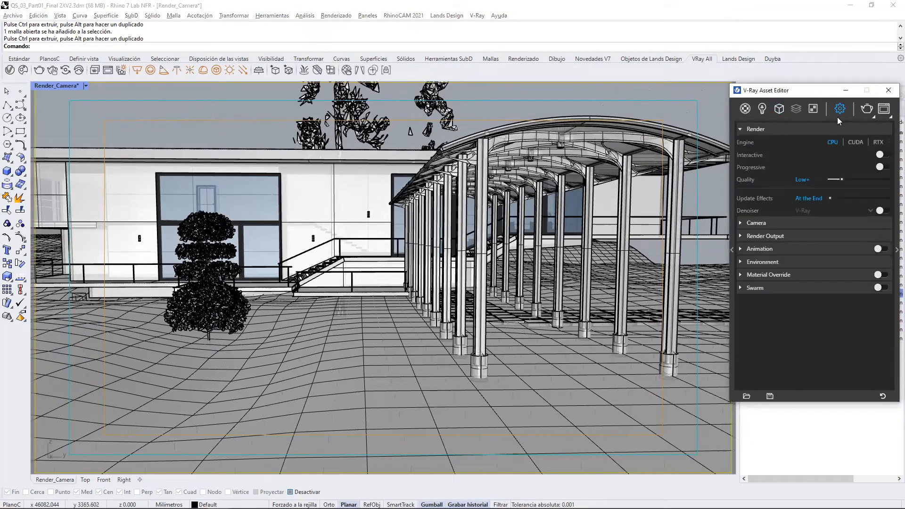
{"action": "left_click", "coordinate": [741, 223]}
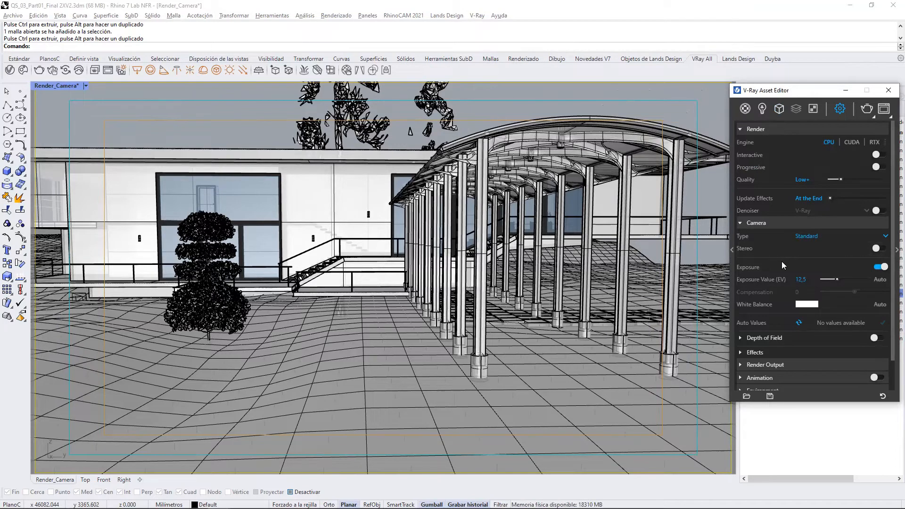
{"action": "scroll", "coordinate": [781, 261], "scroll_direction": "down", "scroll_amount": 1}
{"action": "left_click", "coordinate": [741, 330]}
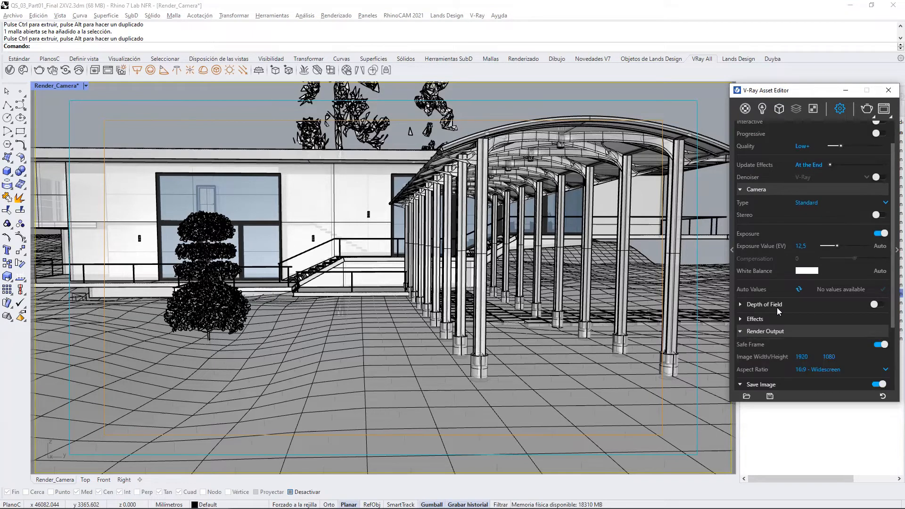
{"action": "scroll", "coordinate": [782, 297], "scroll_direction": "down", "scroll_amount": 3}
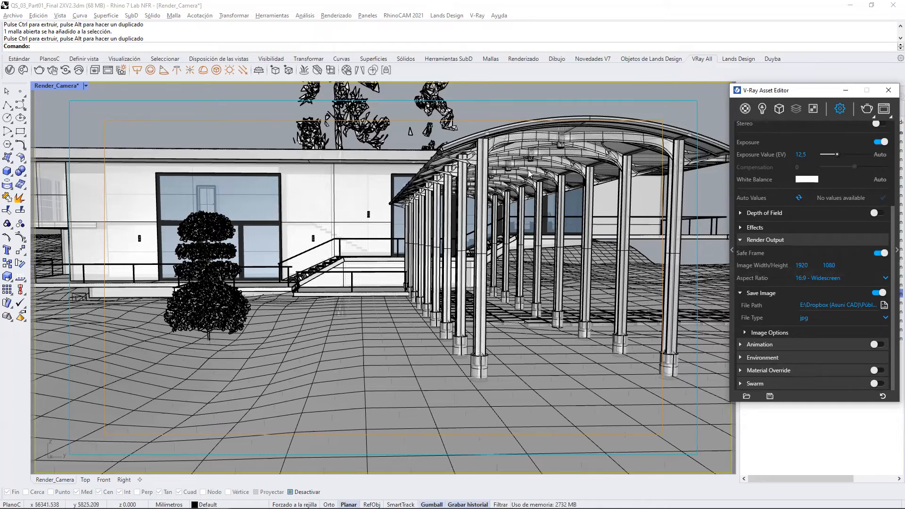
Start V-Ray Vision together with a V-Ray render and inspect the plant and walkway in the live view.
{"action": "left_click", "coordinate": [66, 72]}
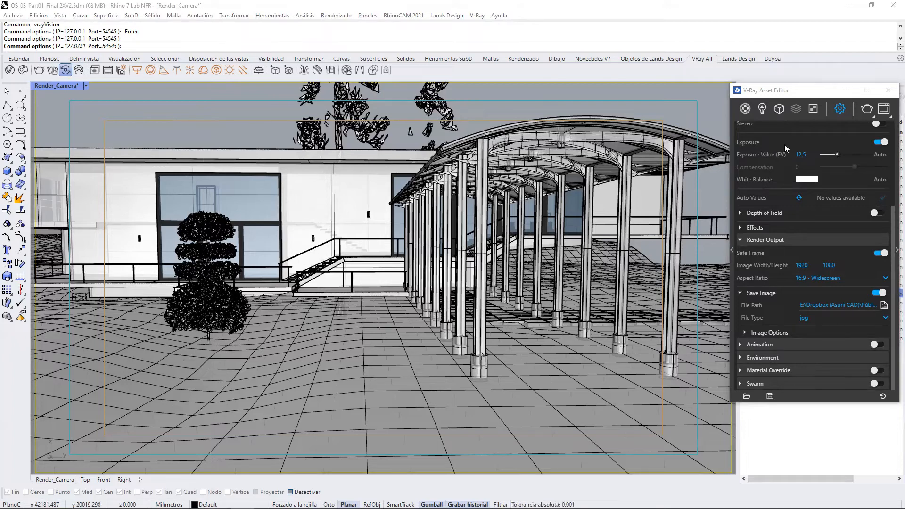
{"action": "left_click", "coordinate": [869, 109]}
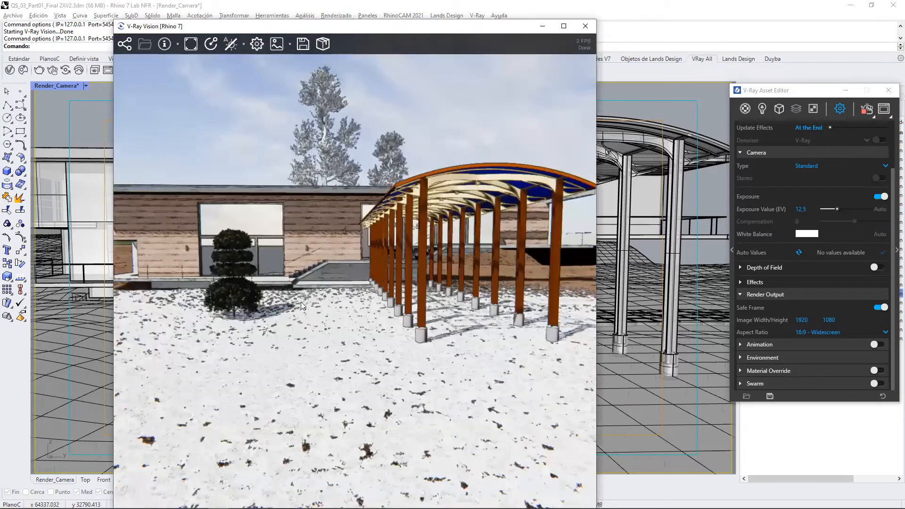
{"action": "scroll", "coordinate": [333, 308], "scroll_direction": "down", "scroll_amount": 2}
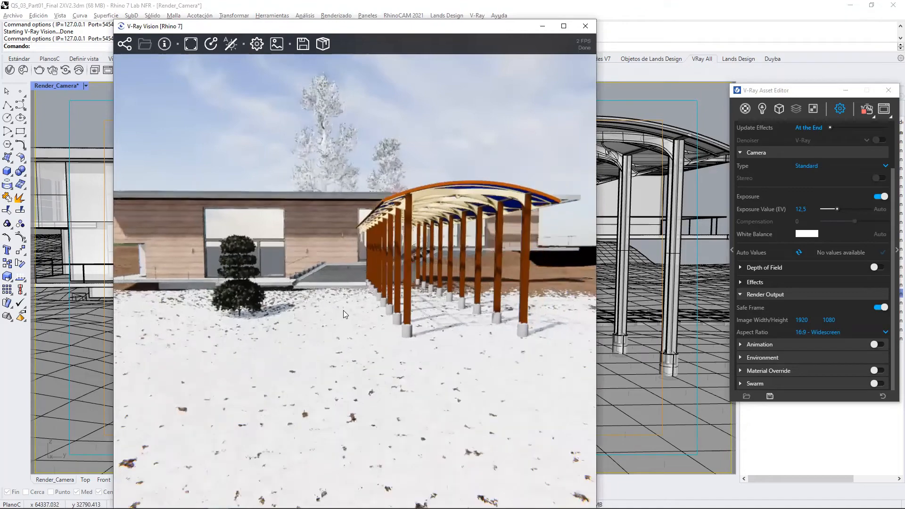
{"action": "scroll", "coordinate": [346, 312], "scroll_direction": "up", "scroll_amount": 4}
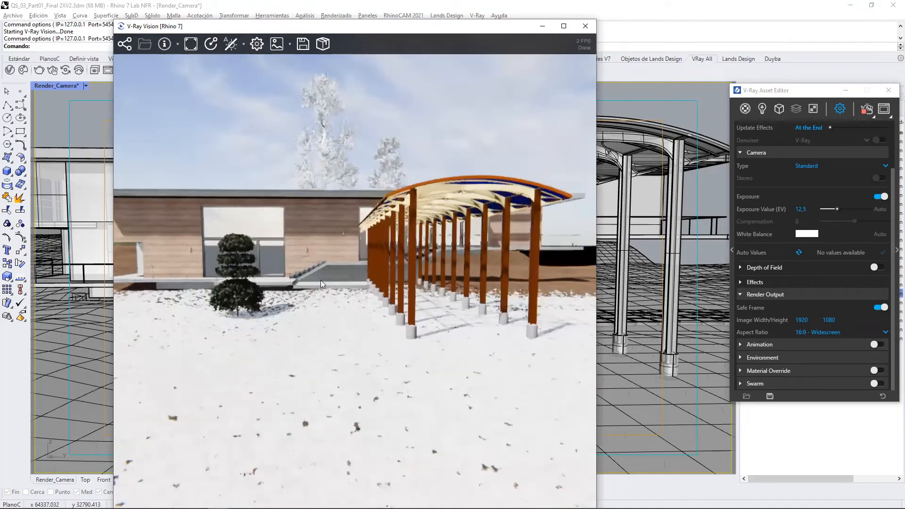
{"action": "scroll", "coordinate": [312, 267], "scroll_direction": "up", "scroll_amount": 4}
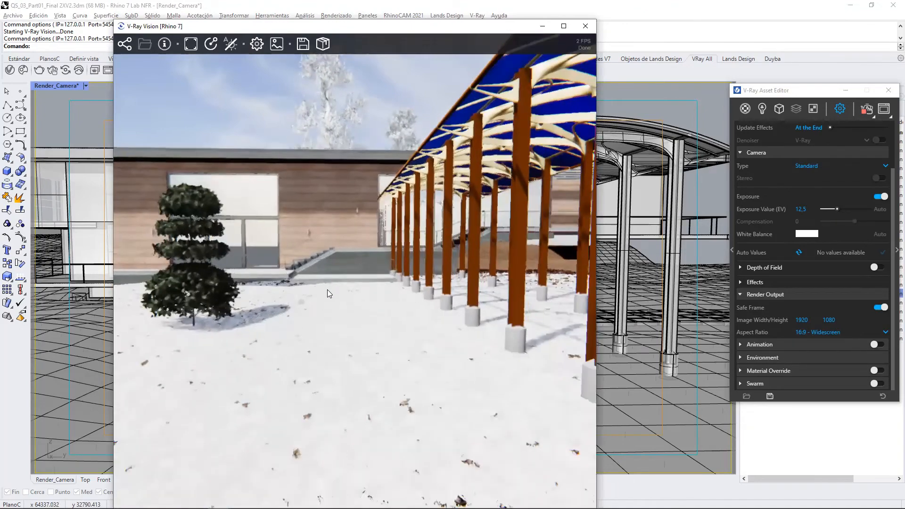
{"action": "scroll", "coordinate": [330, 295], "scroll_direction": "down", "scroll_amount": 4}
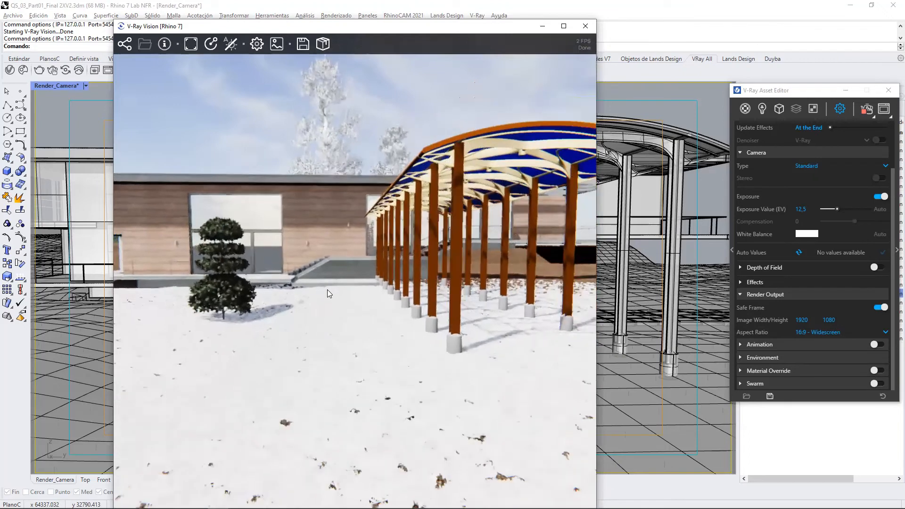
{"action": "scroll", "coordinate": [304, 281], "scroll_direction": "up", "scroll_amount": 2}
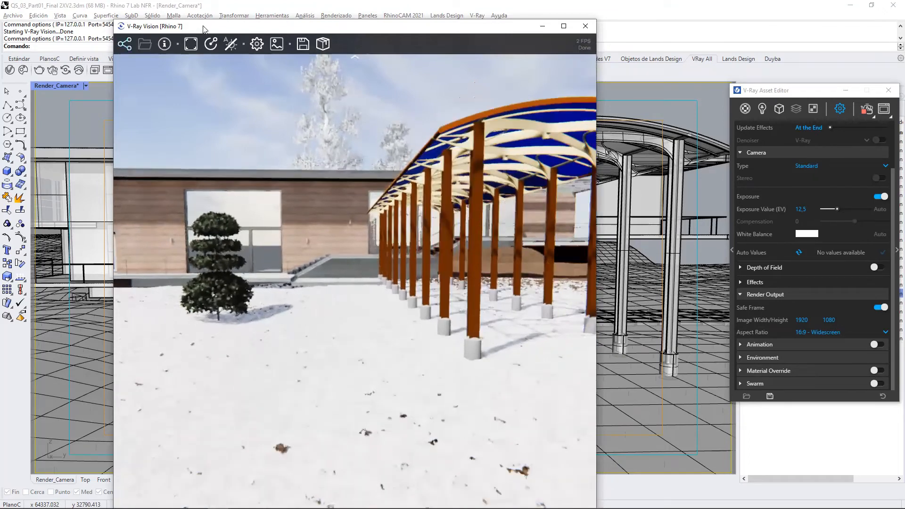
{"action": "left_click_drag", "start_coordinate": [218, 26], "coordinate": [255, 17]}
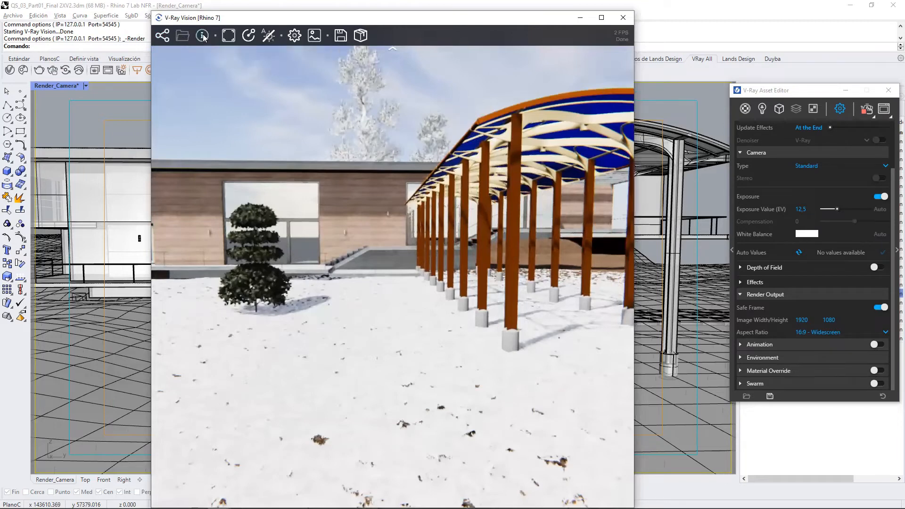
Turn the frame crop in V-Ray Vision on and off again, and orbit around the plant and house.
{"action": "left_click", "coordinate": [229, 37]}
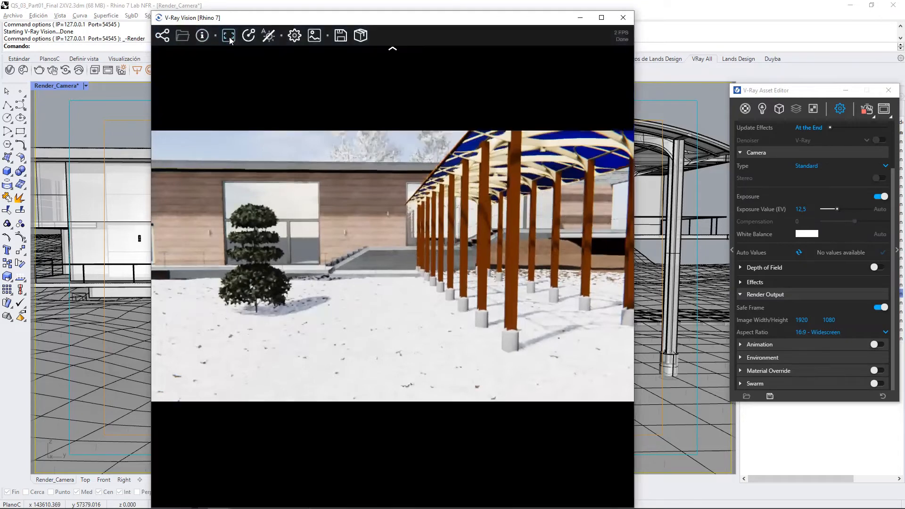
{"action": "left_click", "coordinate": [229, 37]}
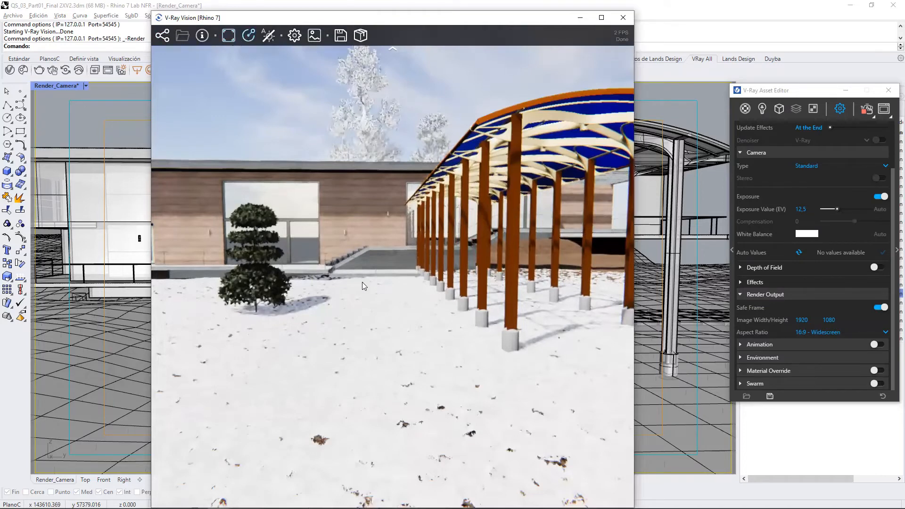
{"action": "left_click_drag", "start_coordinate": [366, 284], "coordinate": [384, 276]}
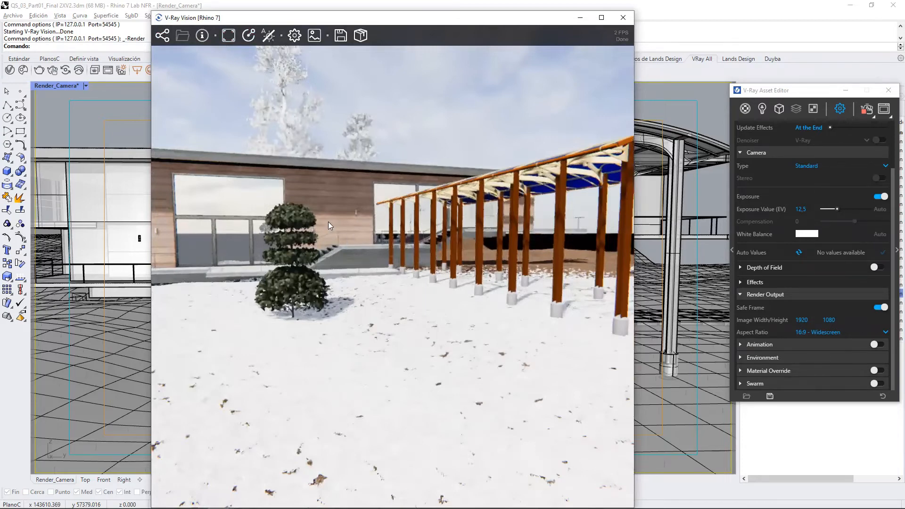
{"action": "right_click_drag", "start_coordinate": [349, 251], "coordinate": [354, 266]}
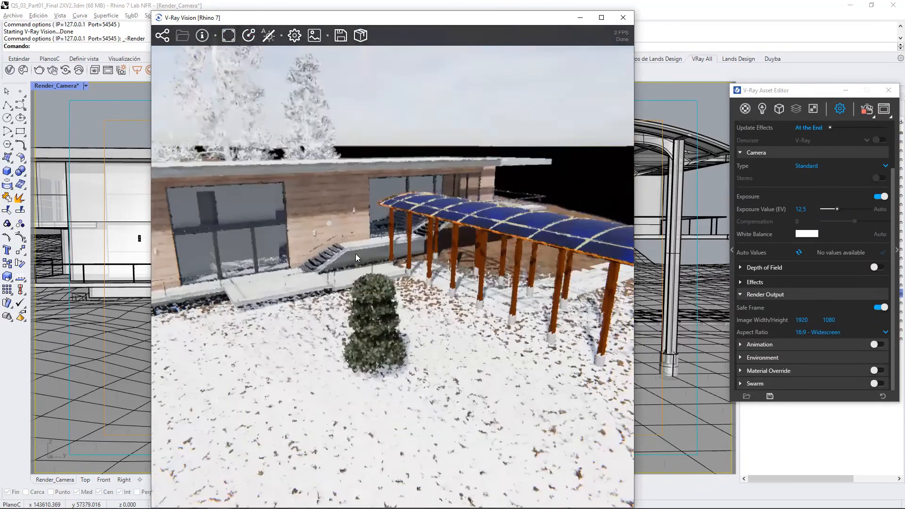
{"action": "left_click_drag", "start_coordinate": [341, 248], "coordinate": [343, 244]}
Try the other camera navigation mode in V-Ray Vision around the plant and walkway, and restore the initial mode.
{"action": "left_click", "coordinate": [248, 37]}
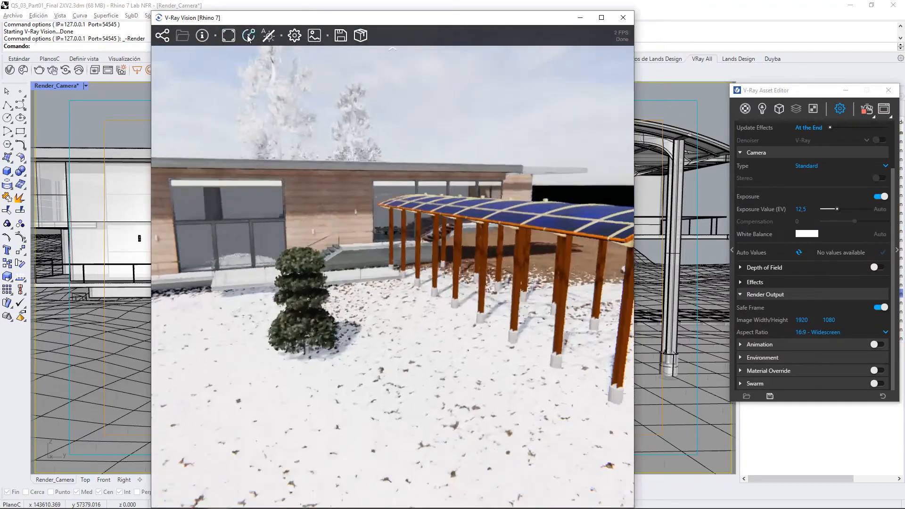
{"action": "left_click", "coordinate": [248, 37]}
{"action": "left_click_drag", "start_coordinate": [308, 299], "coordinate": [352, 307]}
{"action": "left_click_drag", "start_coordinate": [371, 175], "coordinate": [379, 220]}
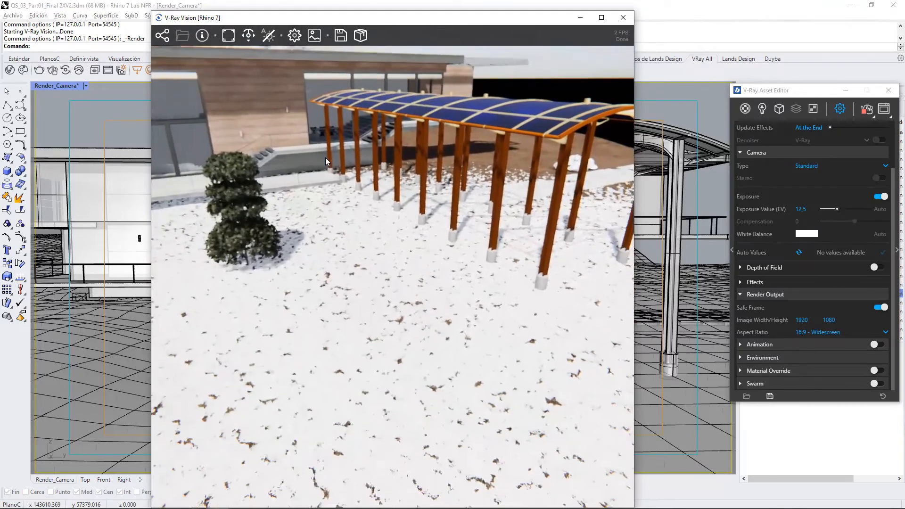
{"action": "left_click", "coordinate": [248, 35]}
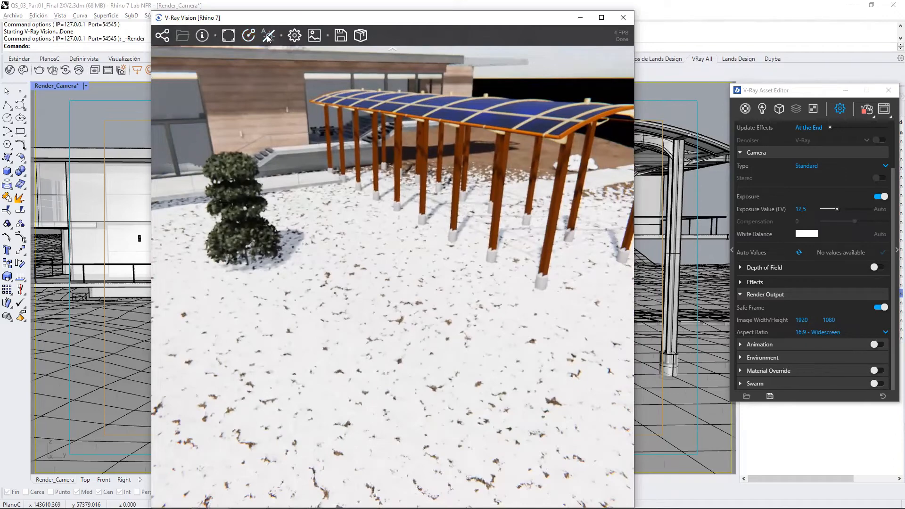
Cycle through the lighting modes in V-Ray Vision back to the initial one, and review its quality, exposure and fly mode settings.
{"action": "left_click", "coordinate": [267, 36]}
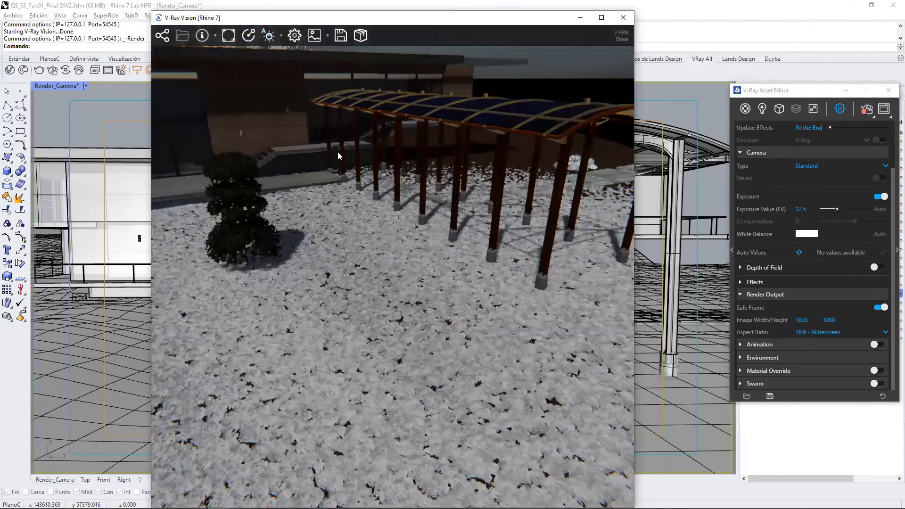
{"action": "left_click", "coordinate": [268, 36]}
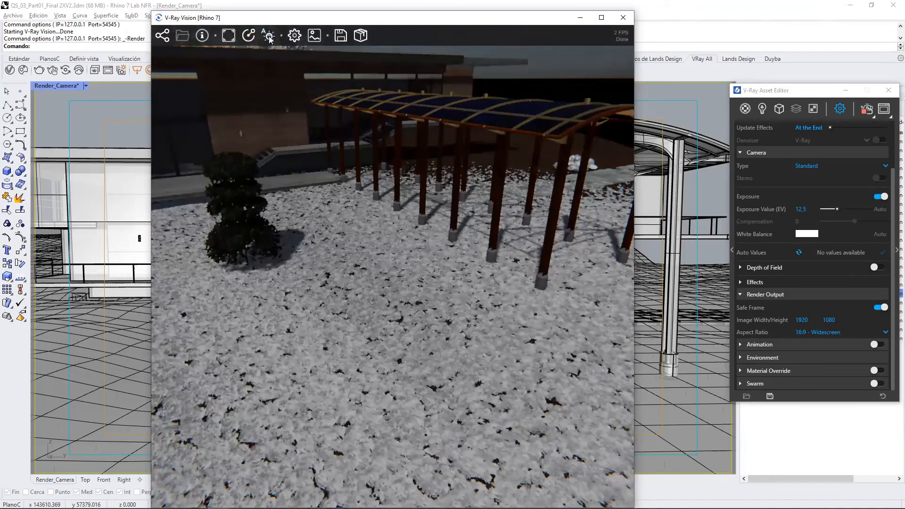
{"action": "left_click", "coordinate": [269, 37]}
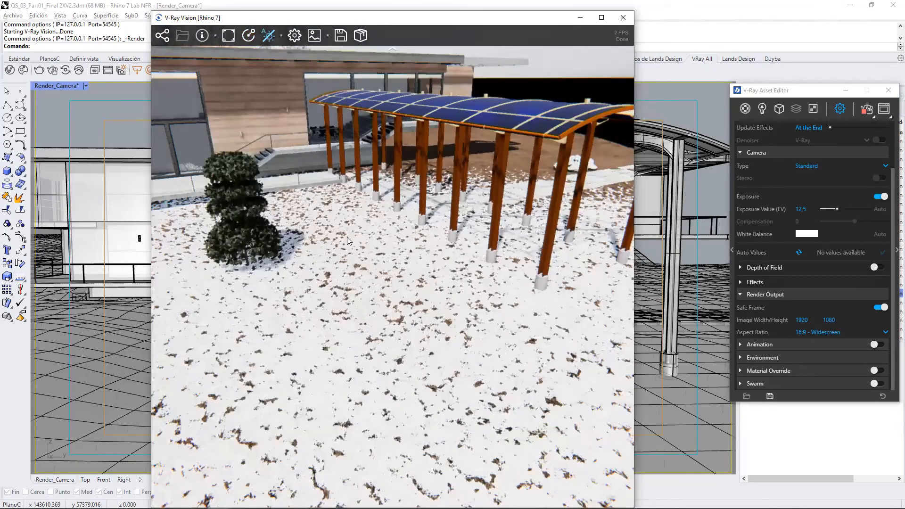
{"action": "left_click", "coordinate": [294, 35]}
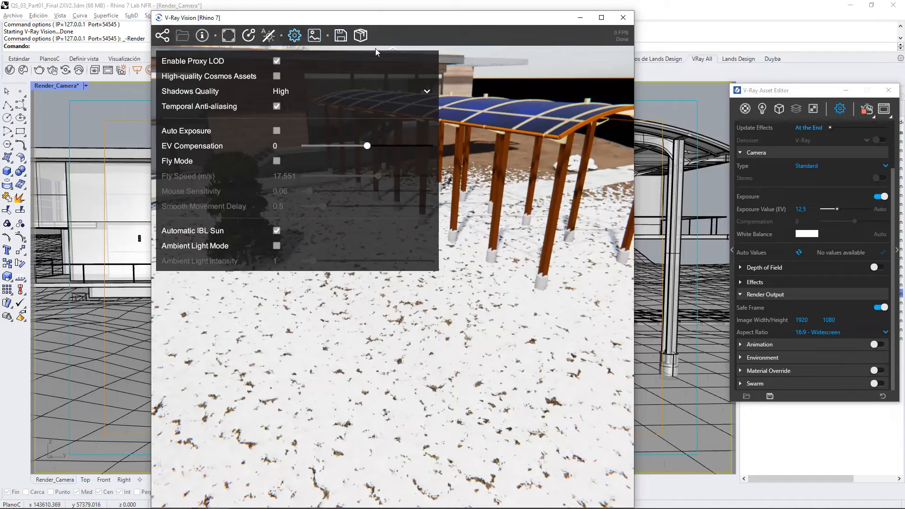
{"action": "left_click", "coordinate": [294, 35]}
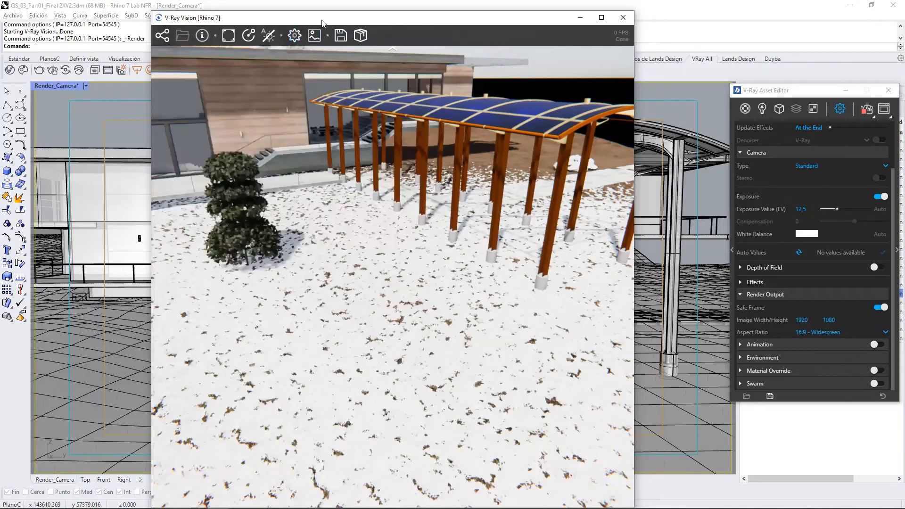
Close V-Ray Vision and stop the running V-Ray render.
{"action": "left_click", "coordinate": [623, 23]}
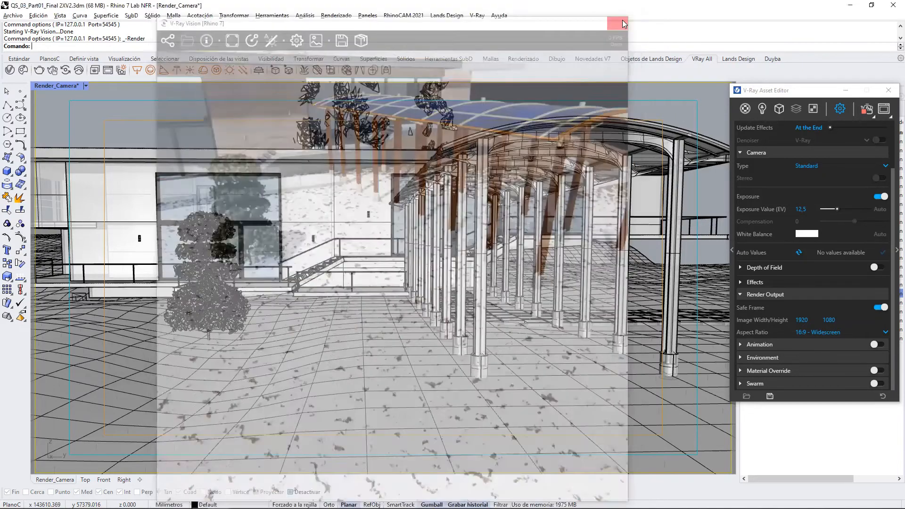
{"action": "left_click", "coordinate": [870, 115]}
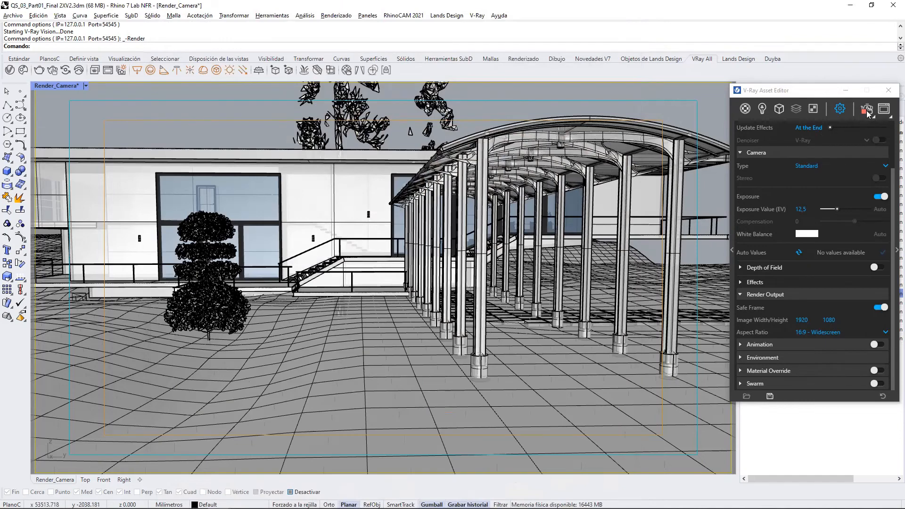
Start an interactive V-Ray render, then collapse the frame buffer's History and Layers sections and move it beside the walkway.
{"action": "left_click", "coordinate": [874, 118]}
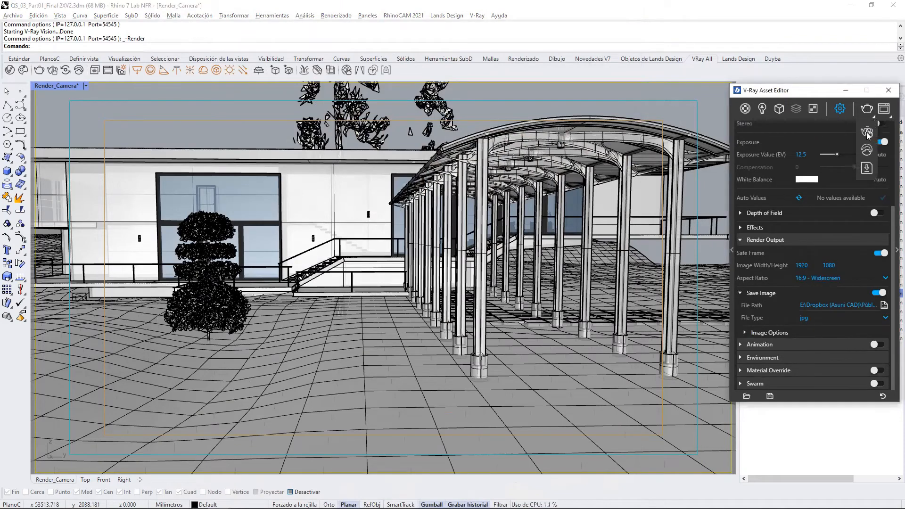
{"action": "left_click", "coordinate": [866, 132]}
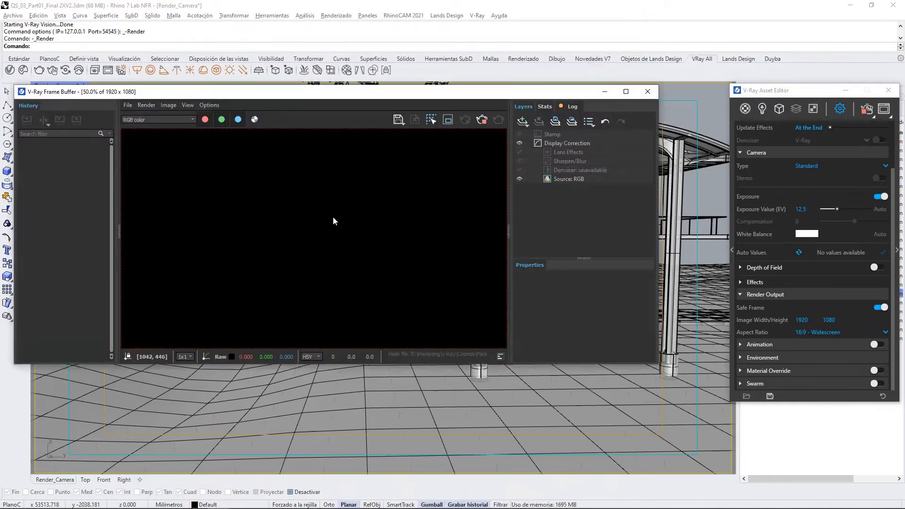
{"action": "left_click", "coordinate": [119, 229]}
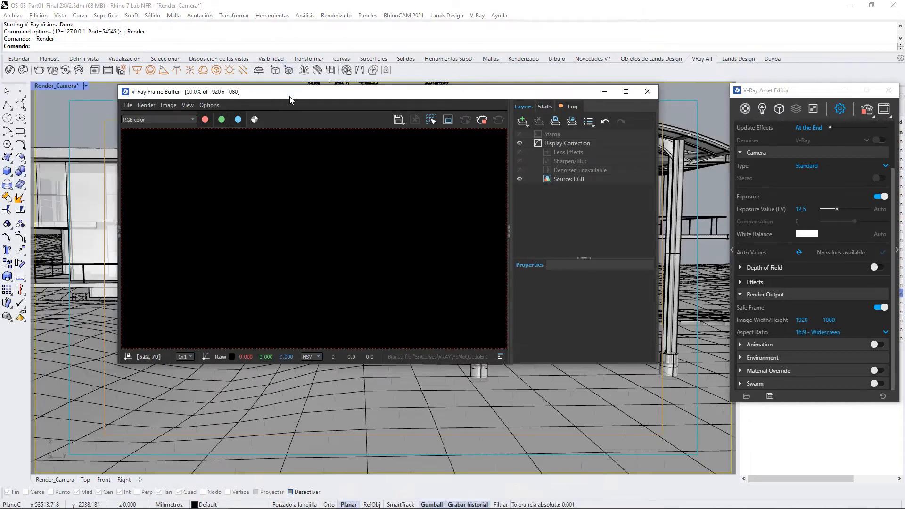
{"action": "left_click_drag", "start_coordinate": [290, 100], "coordinate": [223, 136]}
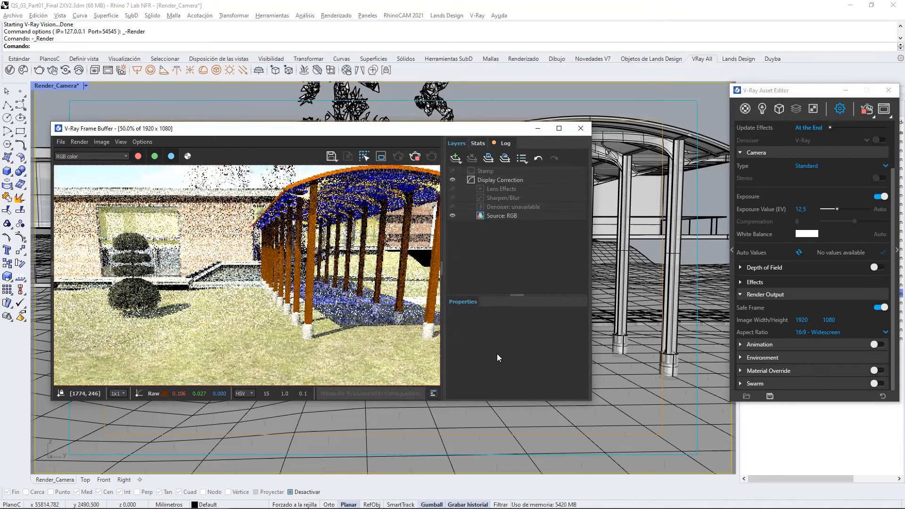
{"action": "left_click", "coordinate": [442, 268]}
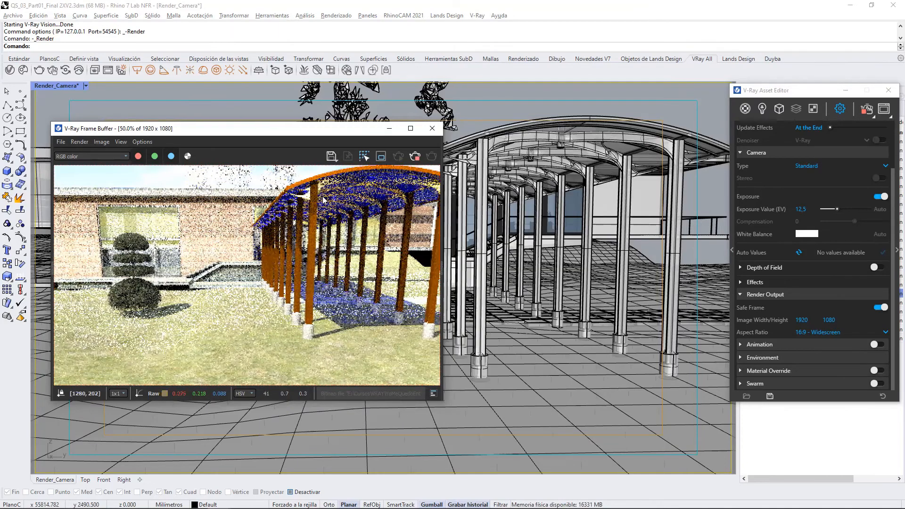
{"action": "left_click_drag", "start_coordinate": [255, 125], "coordinate": [240, 109]}
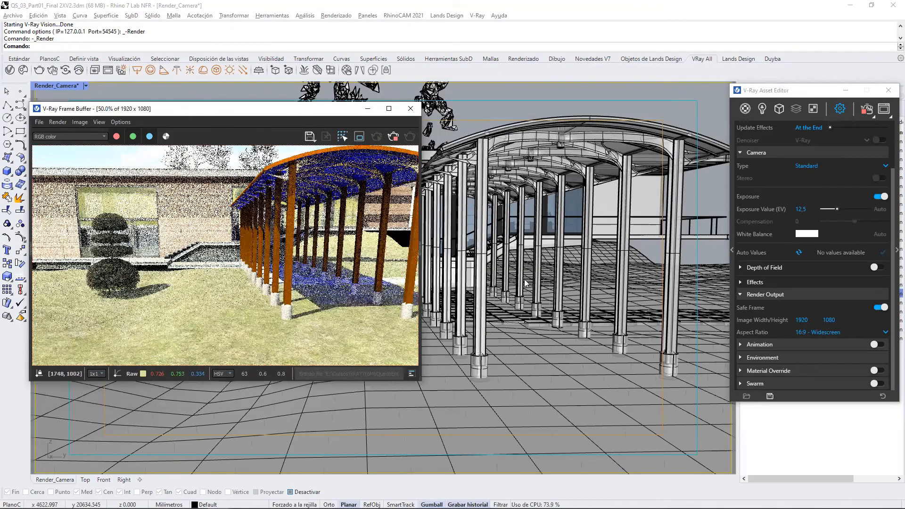
Orbit the view around the walkway and assign the Aluminum Anodized DarkGray library material to the Columns layer.
{"action": "left_click", "coordinate": [484, 103]}
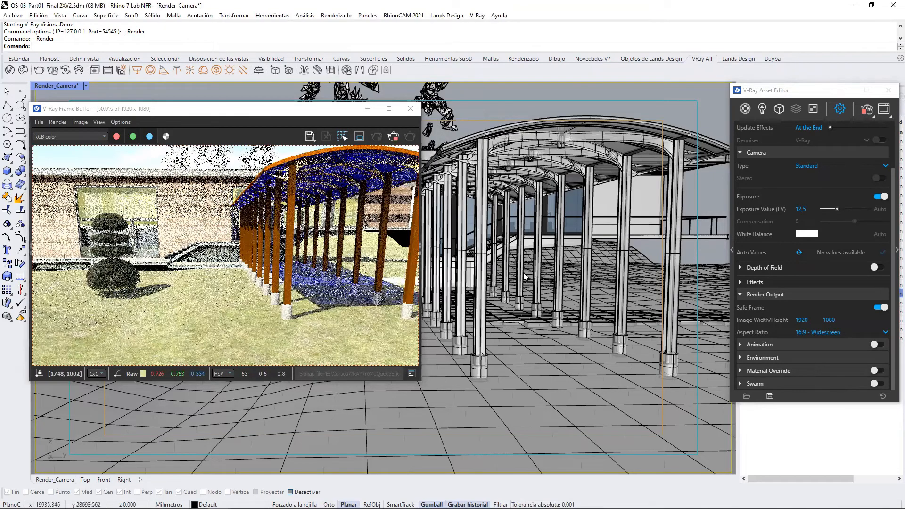
{"action": "right_click_drag", "start_coordinate": [527, 275], "coordinate": [595, 255]}
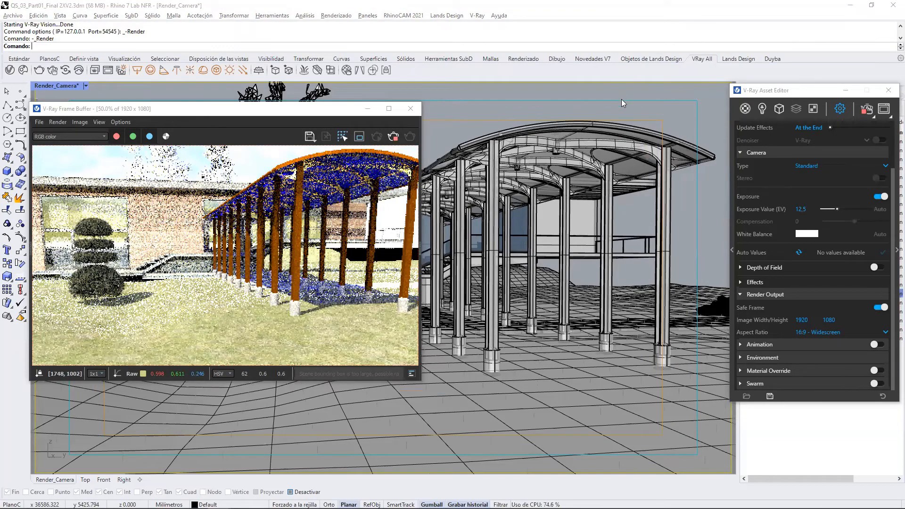
{"action": "left_click_drag", "start_coordinate": [778, 90], "coordinate": [622, 91]}
{"action": "left_click", "coordinate": [575, 253]}
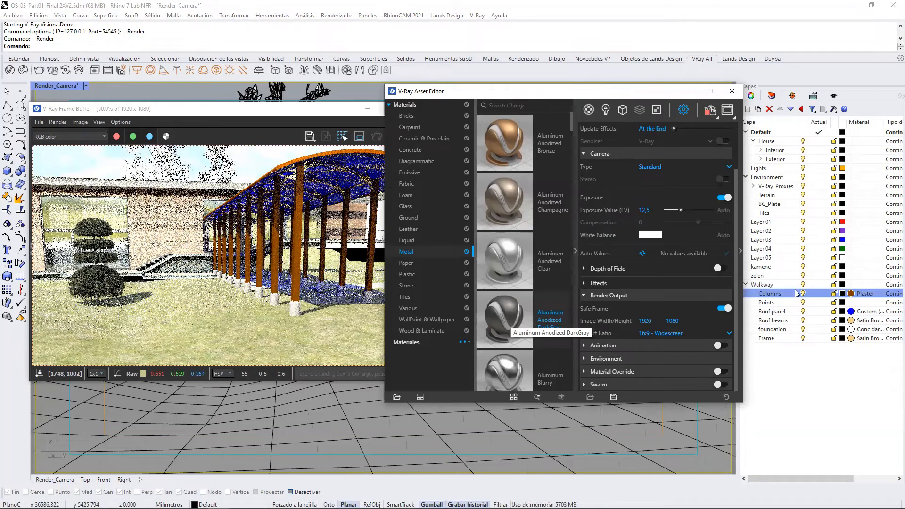
{"action": "left_click", "coordinate": [764, 295]}
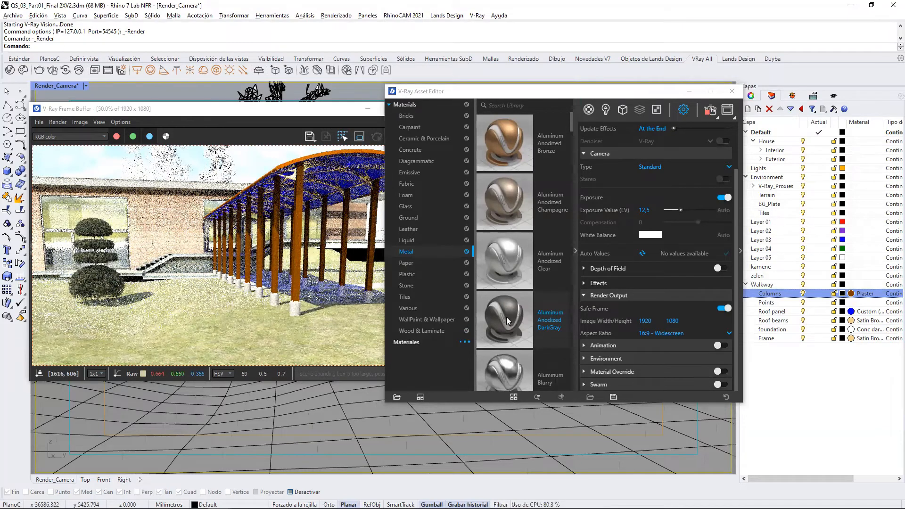
{"action": "left_click_drag", "start_coordinate": [508, 320], "coordinate": [864, 293]}
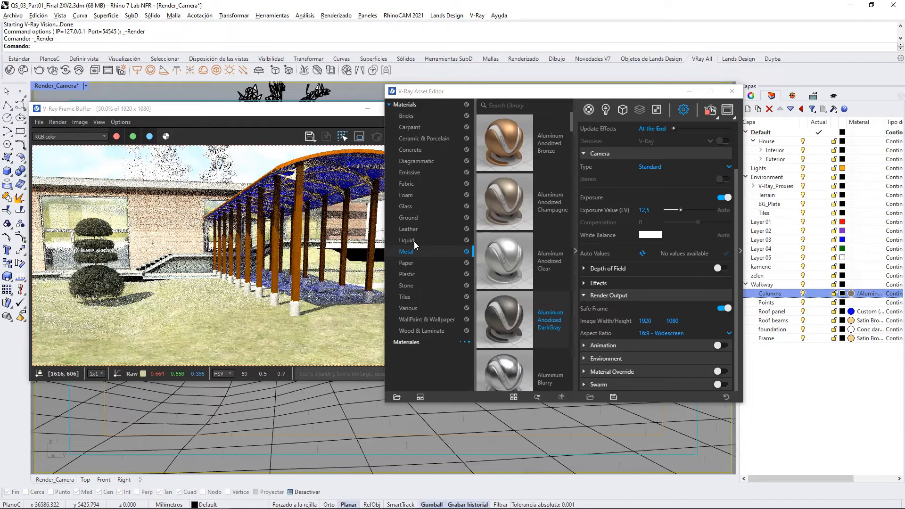
Assign the Glass Coated Green library material to the Roof panel layer of the walkway.
{"action": "left_click", "coordinate": [414, 206]}
{"action": "left_click_drag", "start_coordinate": [569, 141], "coordinate": [571, 193]}
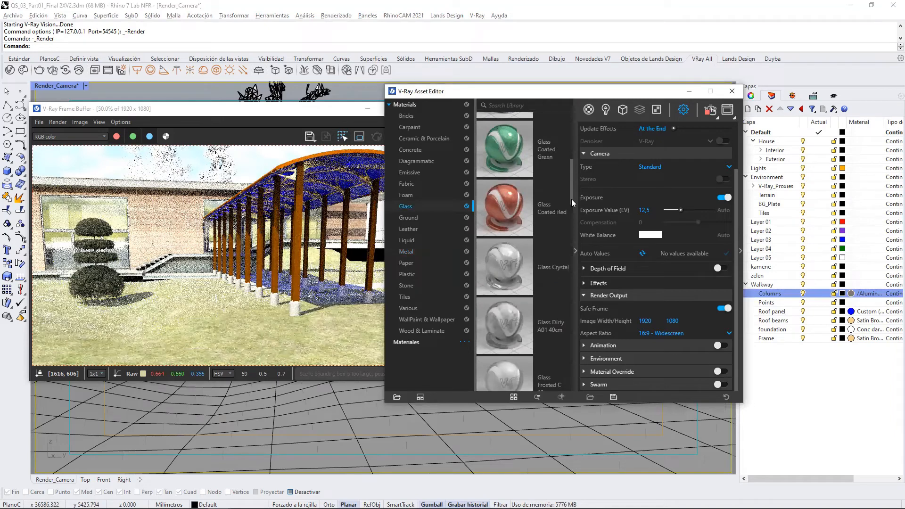
{"action": "scroll", "coordinate": [571, 199], "scroll_direction": "down", "scroll_amount": 2}
{"action": "scroll", "coordinate": [571, 202], "scroll_direction": "down", "scroll_amount": 1}
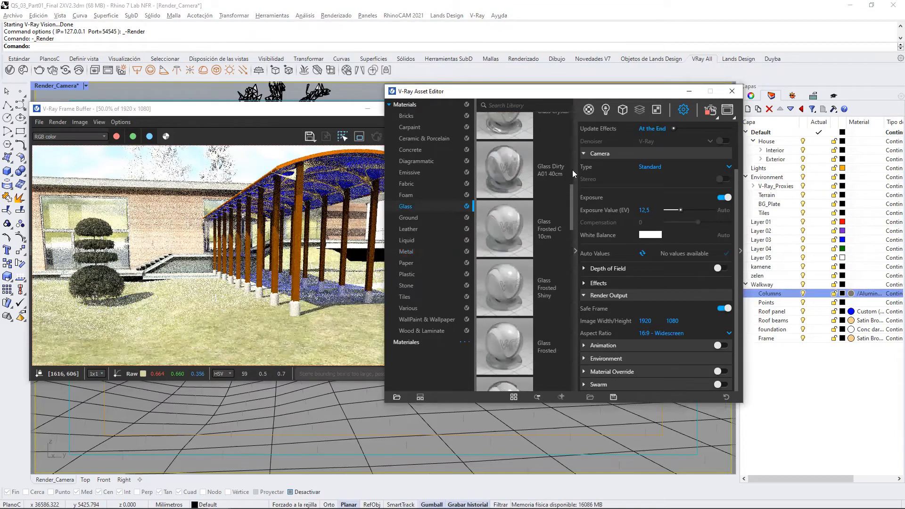
{"action": "scroll", "coordinate": [572, 169], "scroll_direction": "up", "scroll_amount": 3}
{"action": "left_click_drag", "start_coordinate": [663, 289], "coordinate": [865, 314]}
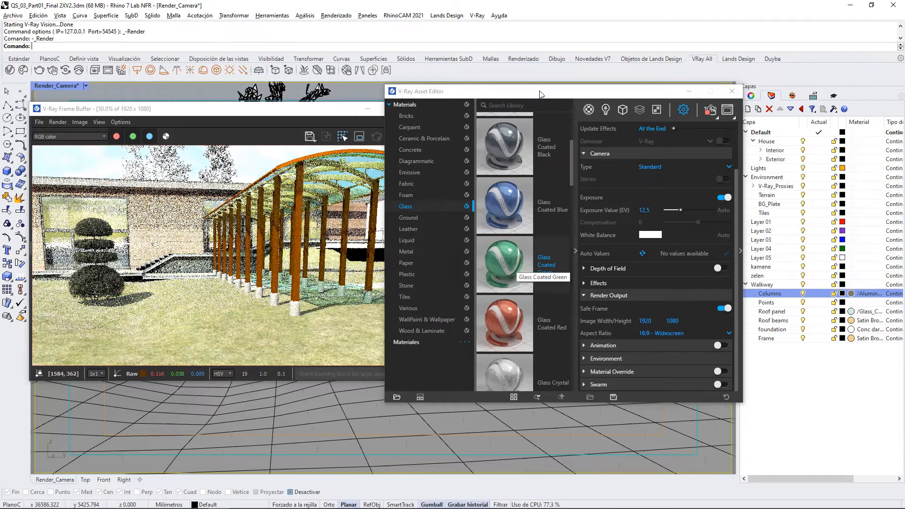
Apply the Aluminum Anodized Bronze metal to only the front walkway column and collapse the material library.
{"action": "left_click_drag", "start_coordinate": [539, 93], "coordinate": [218, 81]}
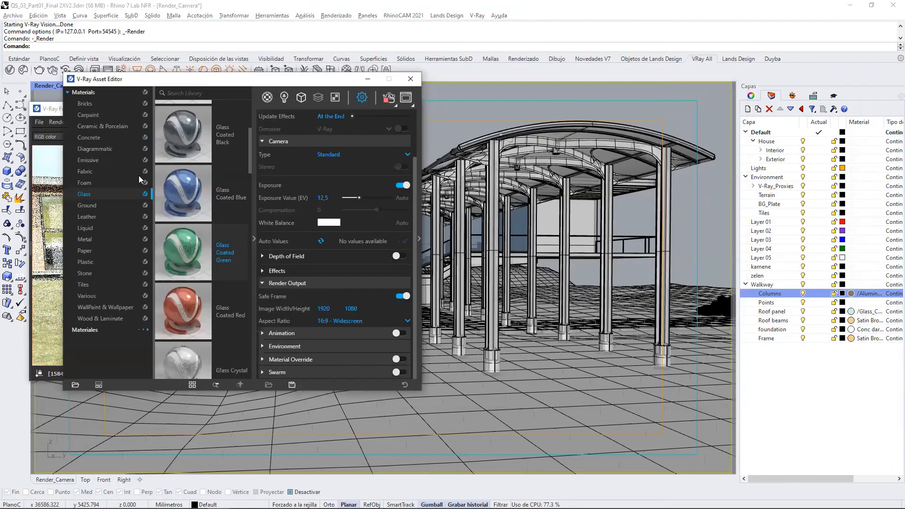
{"action": "left_click", "coordinate": [87, 239]}
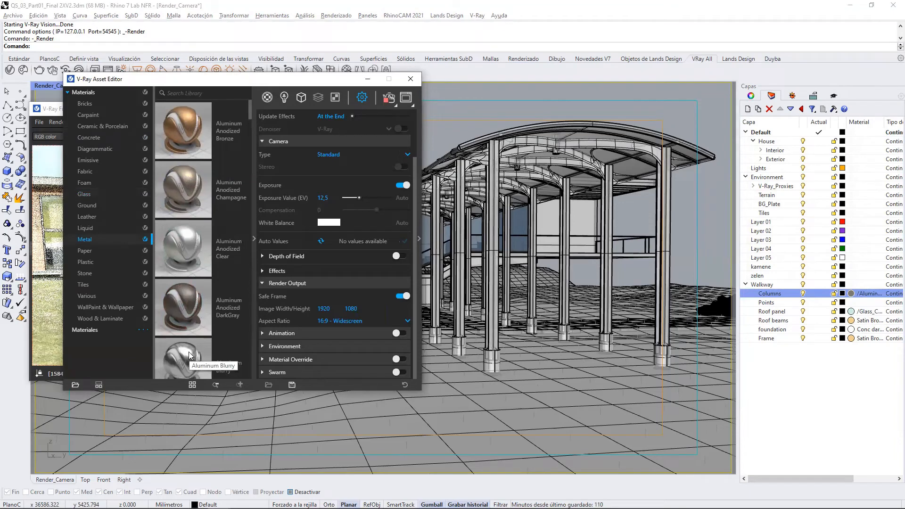
{"action": "left_click_drag", "start_coordinate": [183, 120], "coordinate": [495, 270]}
{"action": "left_click", "coordinate": [495, 271]}
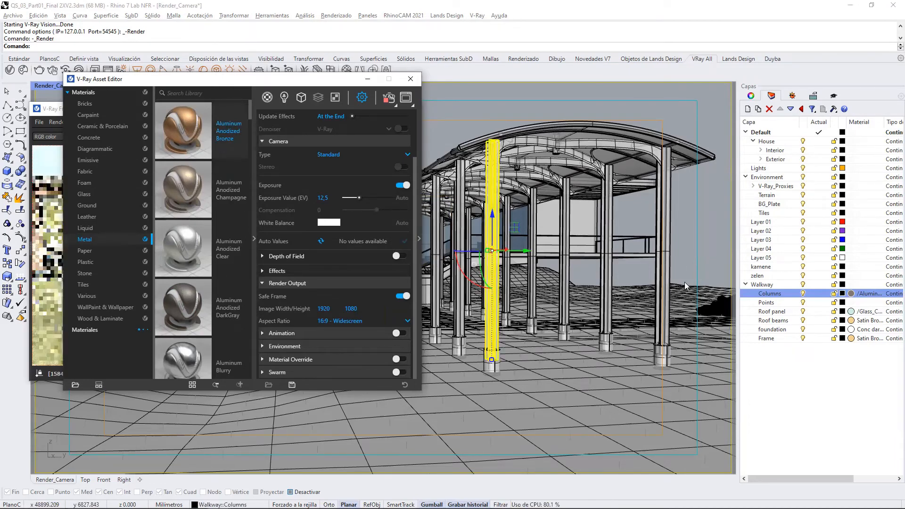
{"action": "left_click_drag", "start_coordinate": [234, 81], "coordinate": [666, 104]}
{"action": "left_click", "coordinate": [685, 261]}
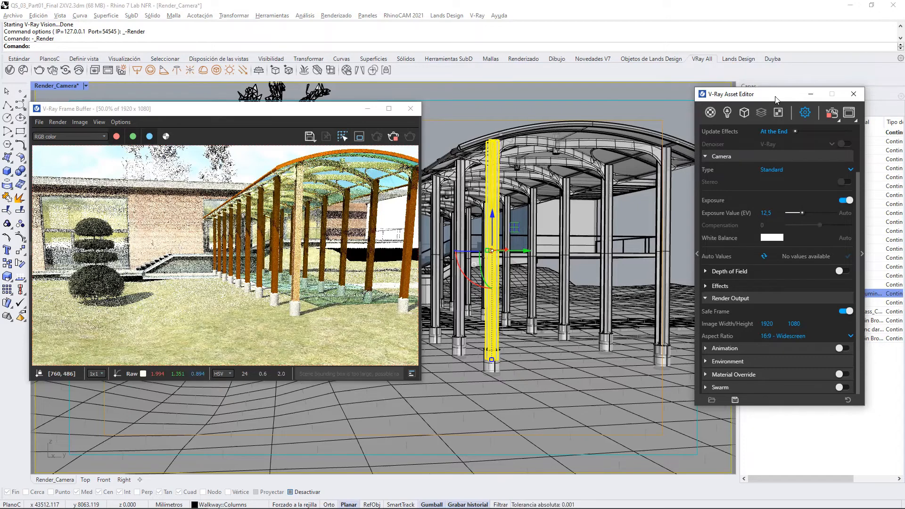
Show Rhino's sun settings and enable manual control of the sun position.
{"action": "left_click_drag", "start_coordinate": [775, 97], "coordinate": [626, 100]}
{"action": "left_click", "coordinate": [793, 97]}
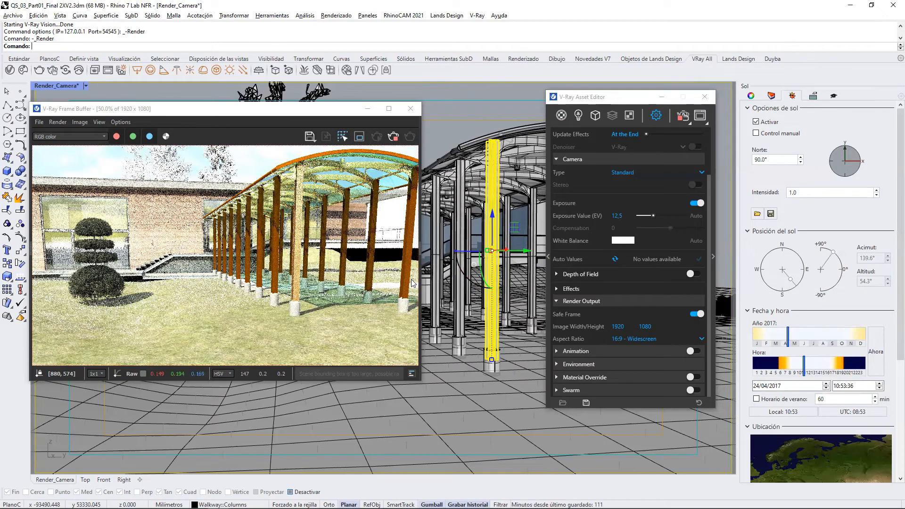
{"action": "left_click", "coordinate": [756, 133]}
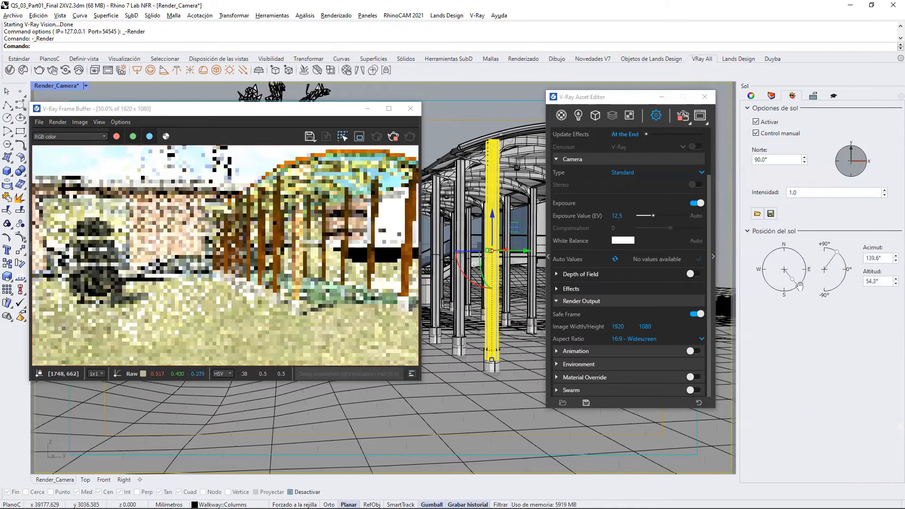
Try a sun azimuth of about 237.4° and an altitude of about 28.9° in the interactive render.
{"action": "left_click", "coordinate": [767, 283]}
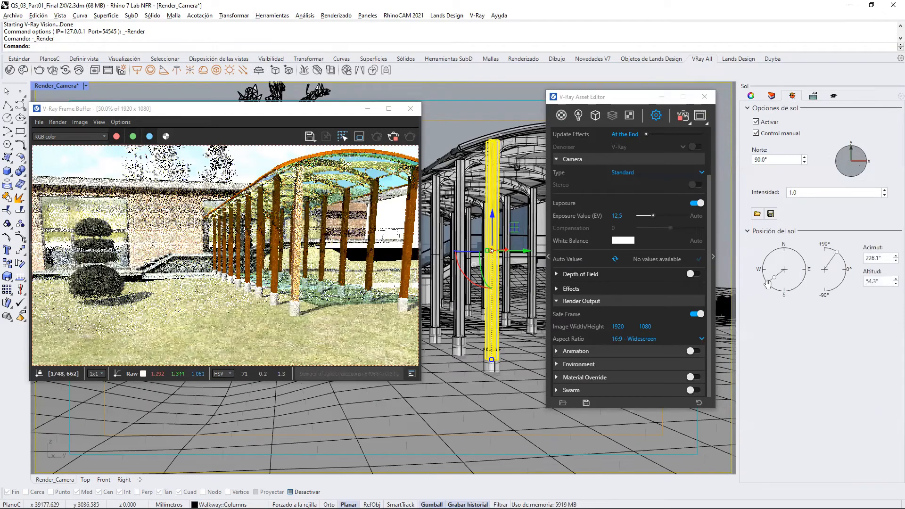
{"action": "left_click", "coordinate": [767, 282]}
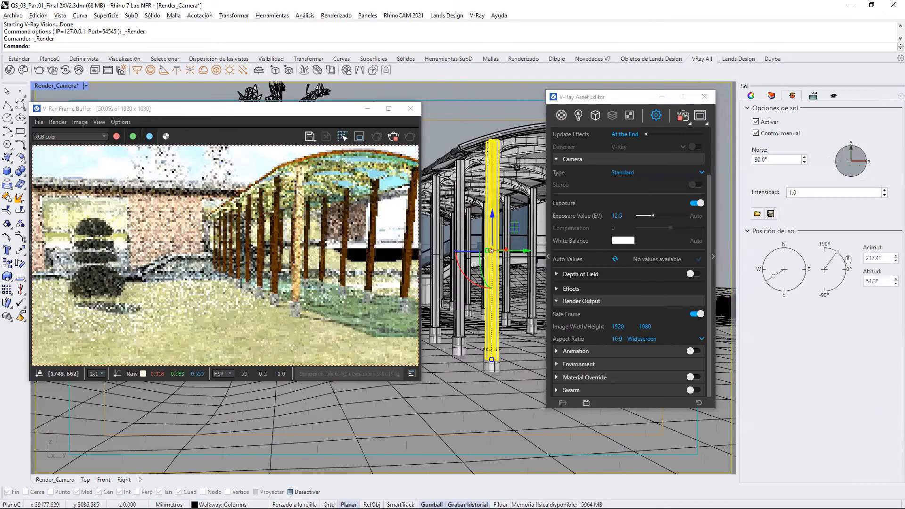
{"action": "left_click_drag", "start_coordinate": [848, 259], "coordinate": [849, 255]}
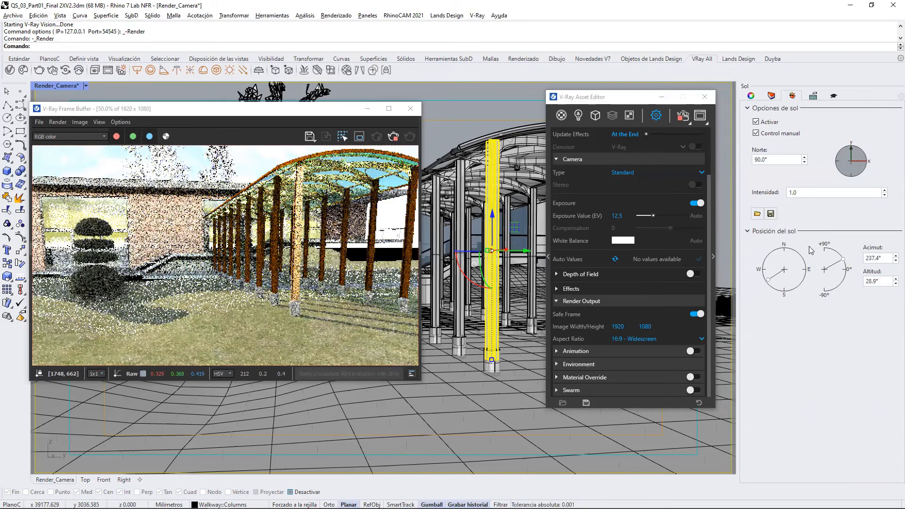
Set the sun azimuth to about 141.3° and its altitude to about 45°.
{"action": "left_click_drag", "start_coordinate": [788, 283], "coordinate": [796, 285]}
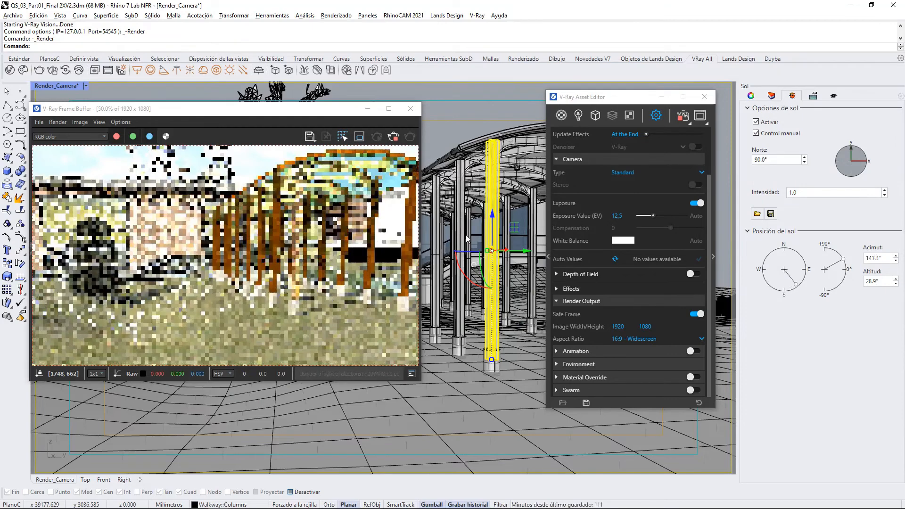
{"action": "left_click_drag", "start_coordinate": [841, 259], "coordinate": [833, 250]}
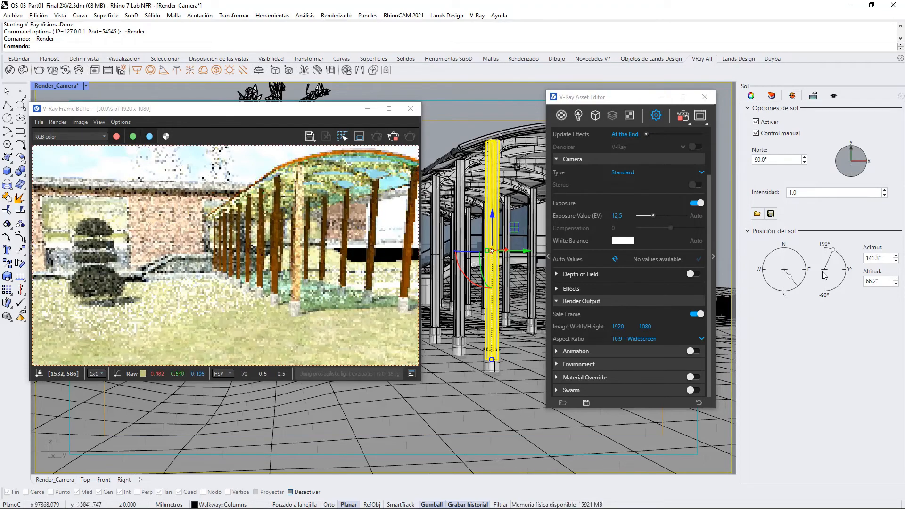
{"action": "left_click_drag", "start_coordinate": [837, 258], "coordinate": [840, 254]}
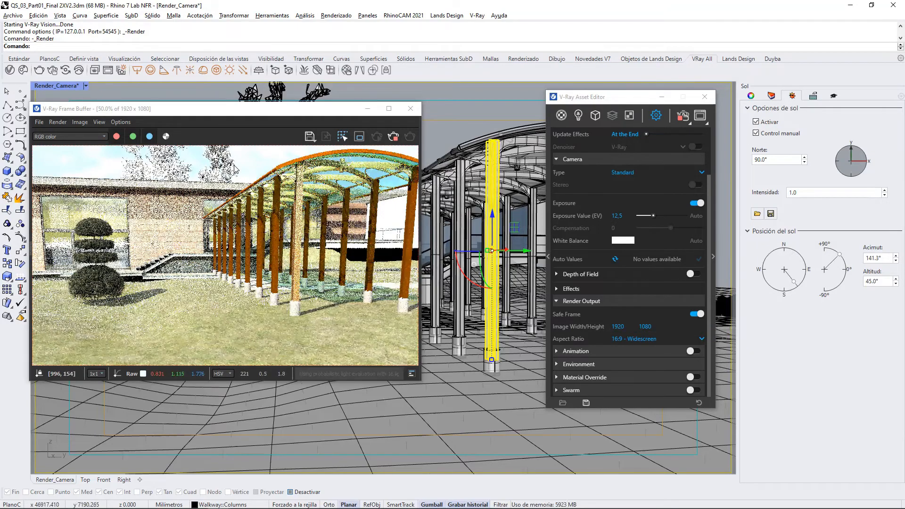
Check which render channels the V-Ray frame buffer offers and keep the RGB color channel.
{"action": "left_click", "coordinate": [104, 136]}
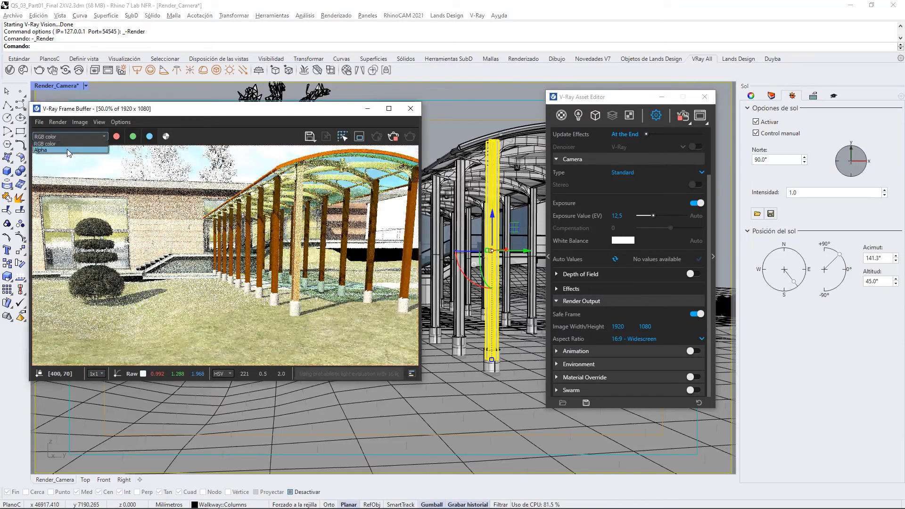
{"action": "left_click", "coordinate": [238, 119]}
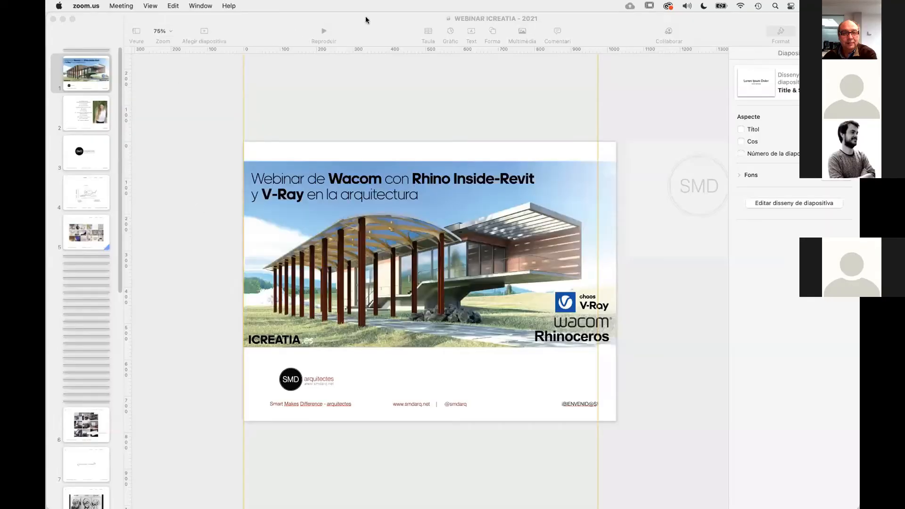
Start the webinar slide show in Keynote and advance to the presenter's introduction slide.
{"action": "left_click", "coordinate": [322, 31]}
{"action": "left_click", "coordinate": [323, 31]}
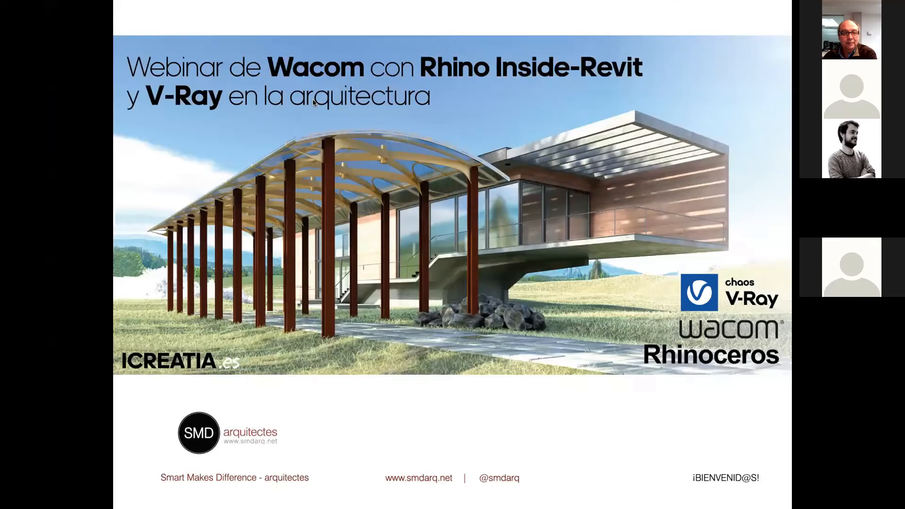
{"action": "key", "text": "Right"}
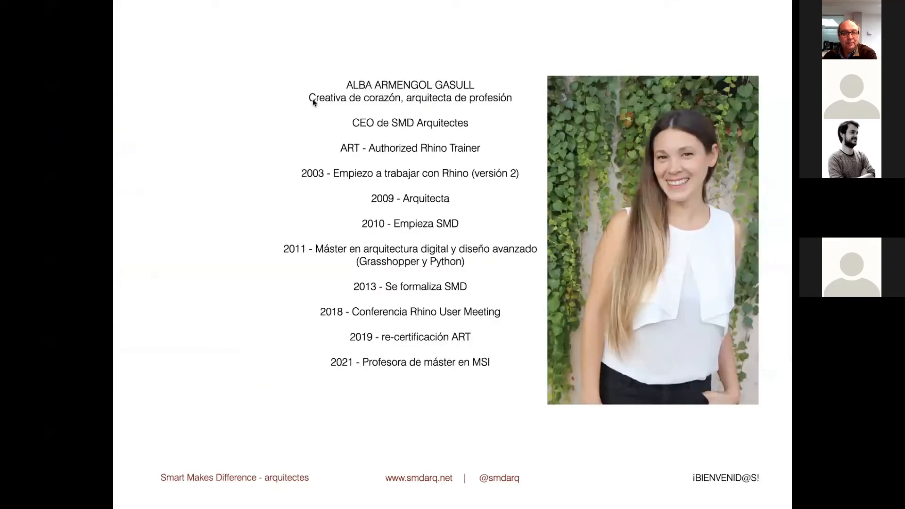
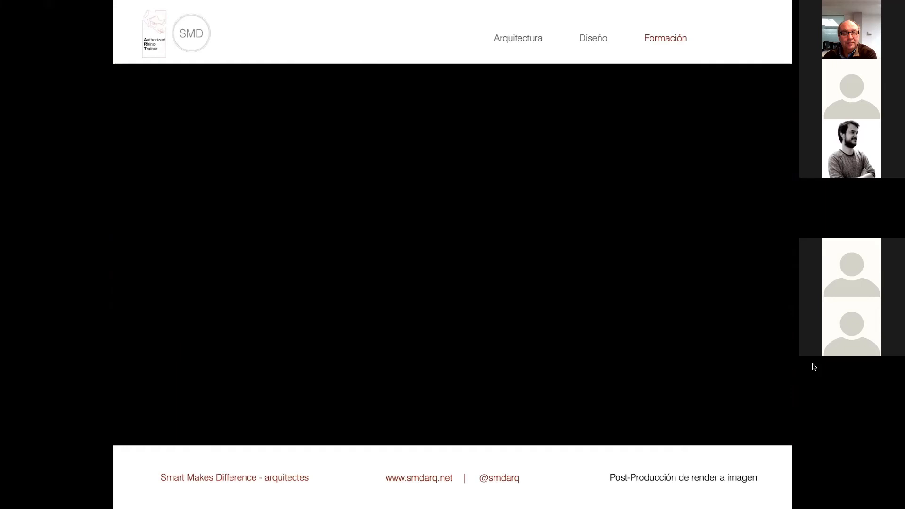
{"action": "left_click", "coordinate": [700, 362]}
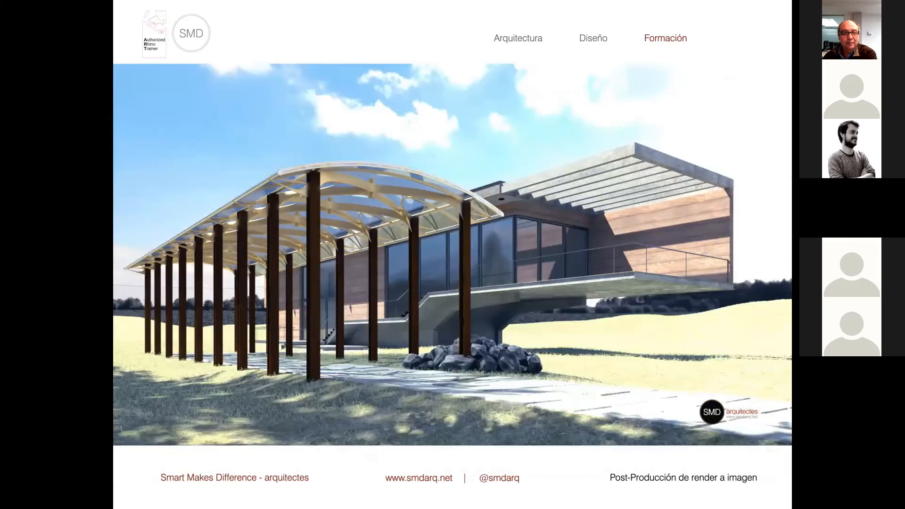
{"action": "key", "text": "Right"}
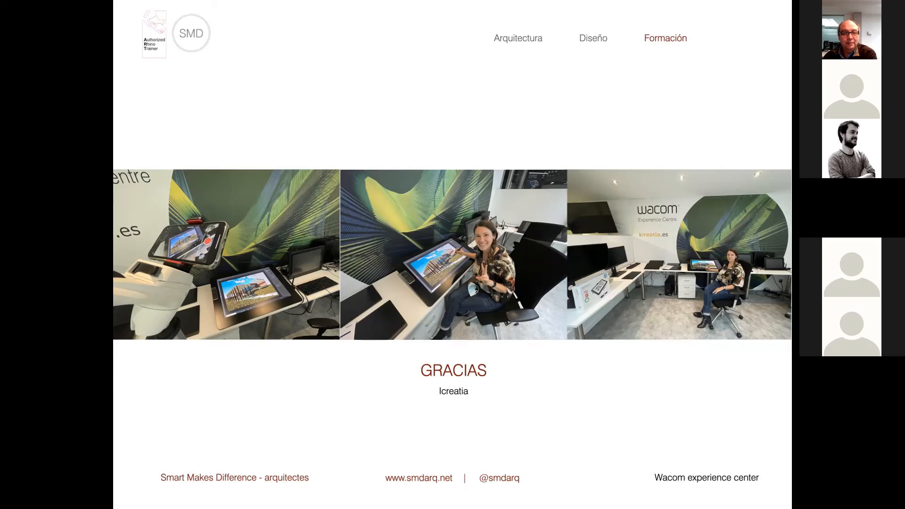
{"action": "key", "text": "Right"}
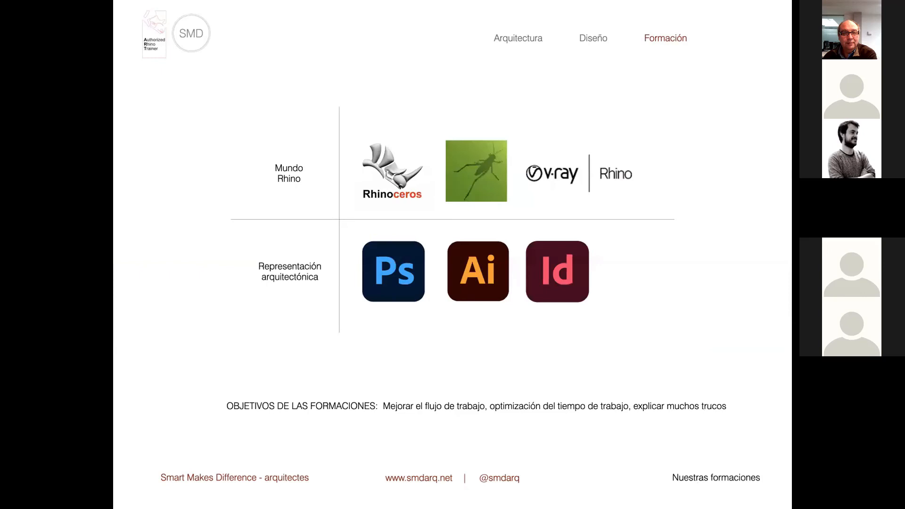